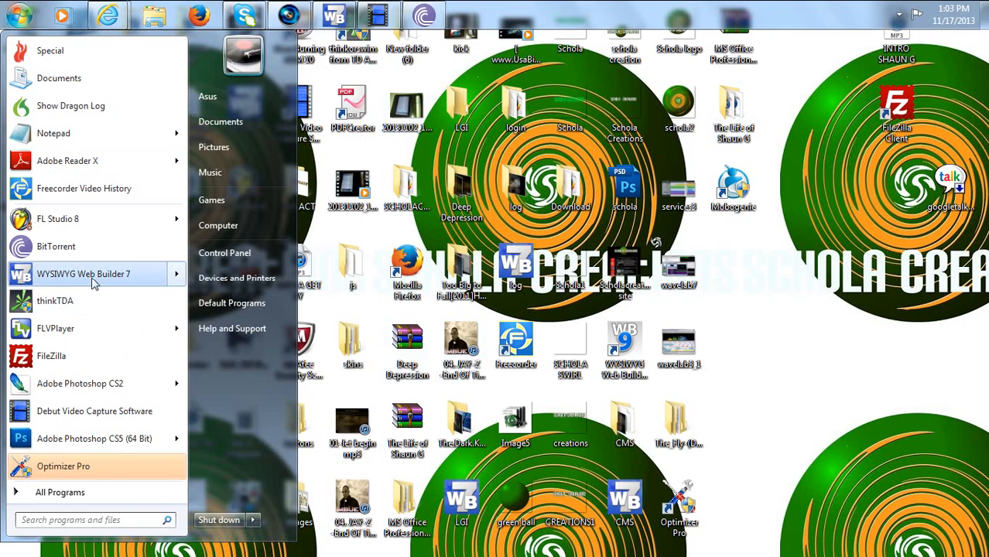
Step: Launch WYSIWYG Web Builder 7
mouse_move(89, 280)
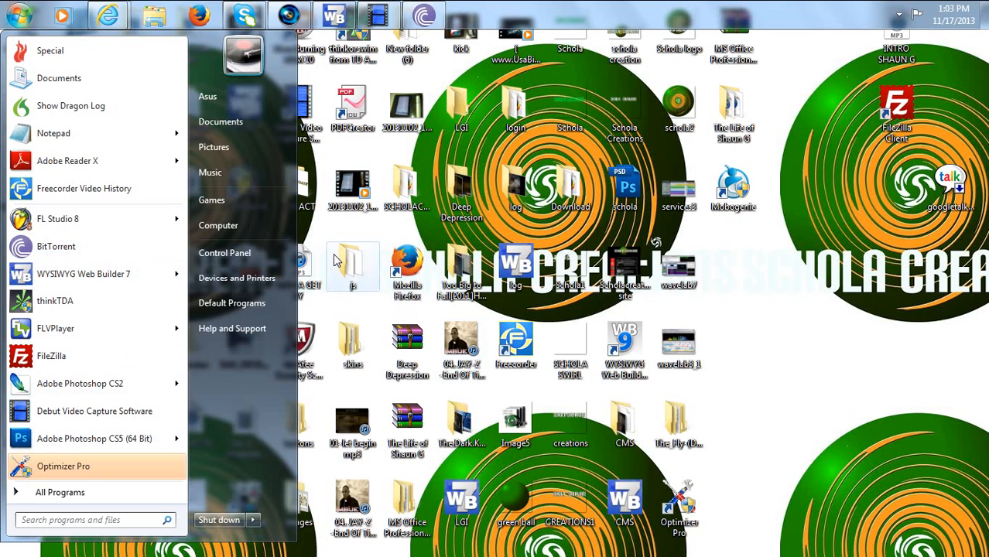
left_click(93, 276)
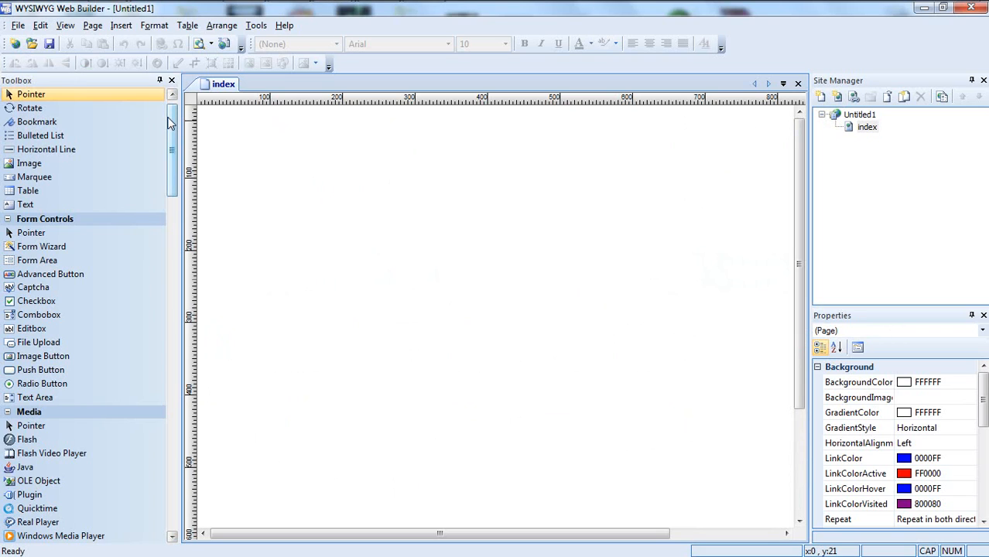
Step: Place a Menu Bar object on the blank index page and position it at about x 255, y 185
mouse_move(168, 118)
left_mouse_down()
mouse_move(172, 248)
mouse_move(186, 97)
mouse_move(130, 349)
mouse_move(184, 210)
mouse_move(175, 119)
left_mouse_up()
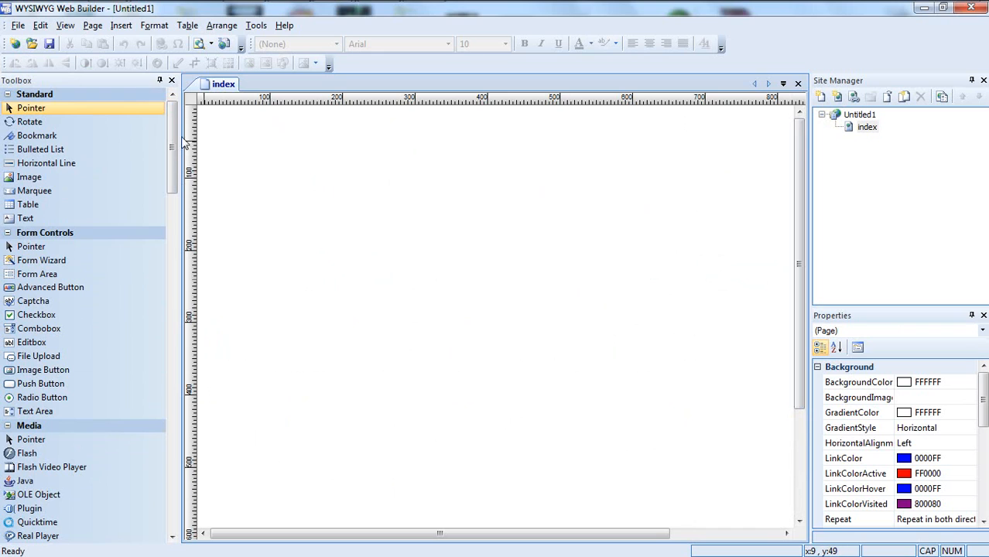
mouse_move(175, 135)
left_mouse_down()
mouse_move(166, 215)
mouse_move(173, 128)
left_mouse_up()
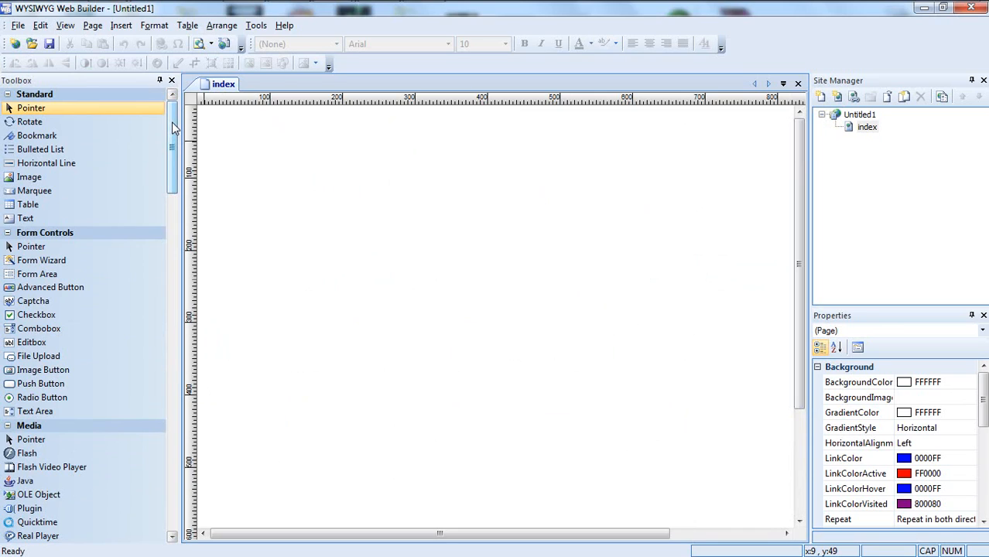
mouse_move(173, 127)
left_mouse_down()
mouse_move(178, 354)
mouse_move(184, 114)
left_mouse_up()
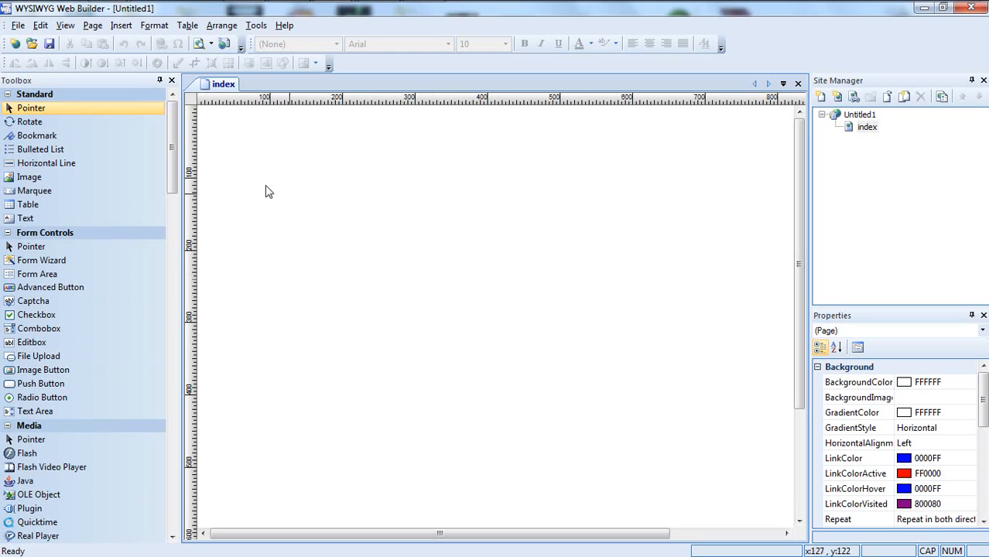
left_click_drag(172, 149, 175, 248)
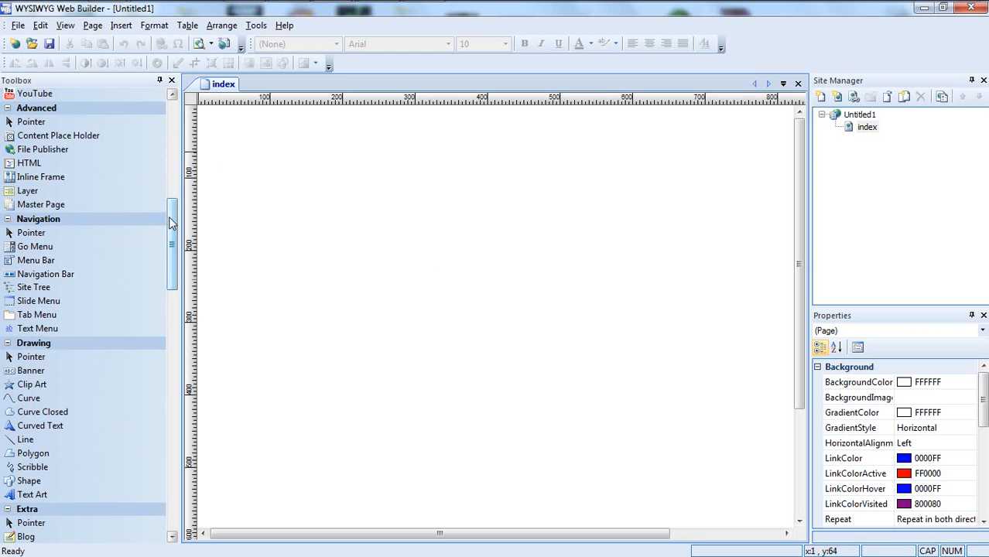
mouse_move(171, 217)
left_mouse_down()
mouse_move(170, 122)
mouse_move(174, 224)
left_mouse_up()
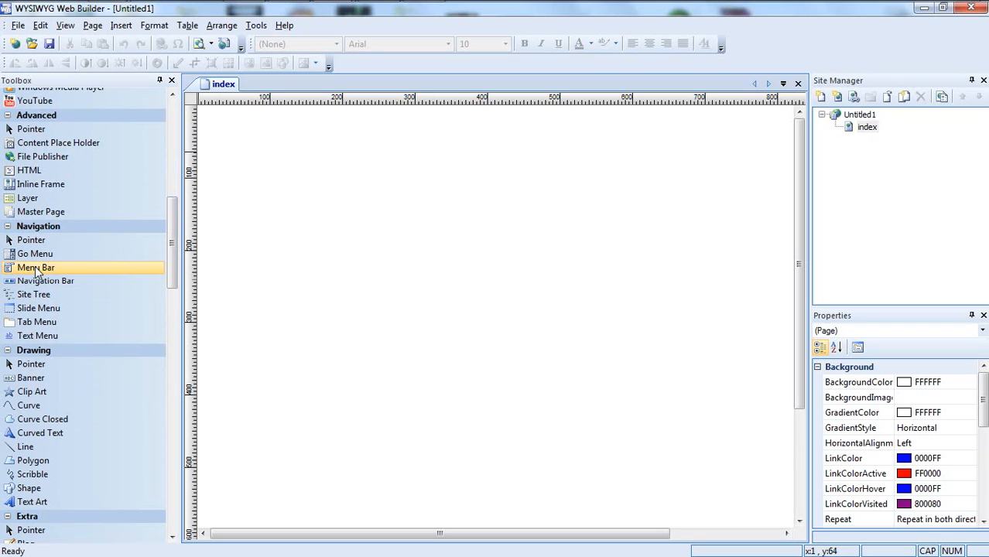
left_click_drag(36, 271, 328, 244)
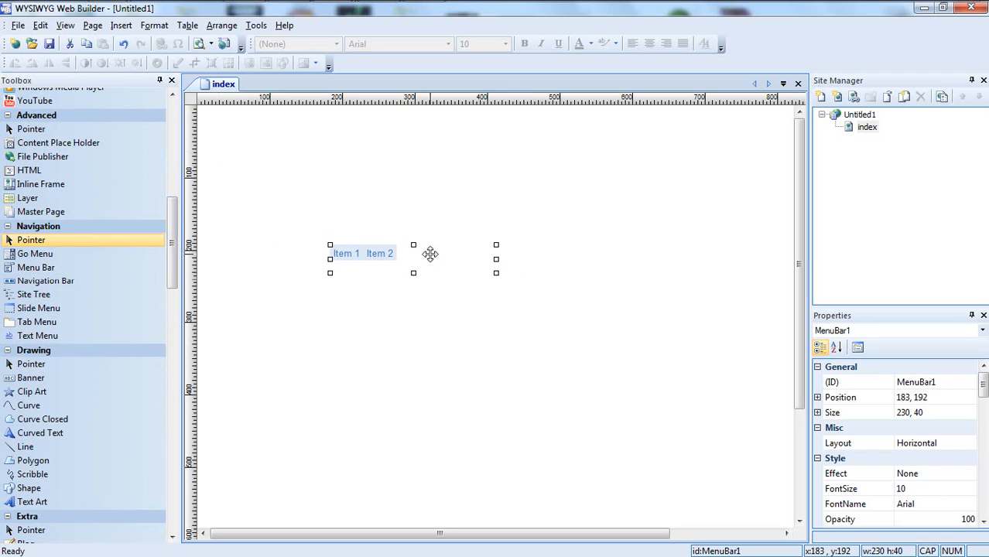
left_click_drag(431, 253, 478, 246)
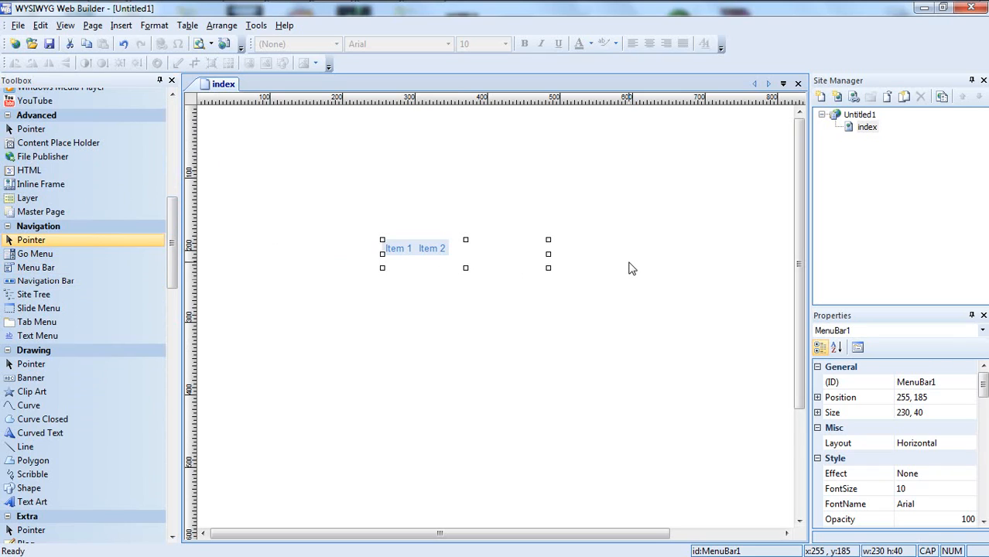
Step: Open the menu bar's properties and collapse the Item 2 branch, leaving Item 1 expanded
double_click(461, 249)
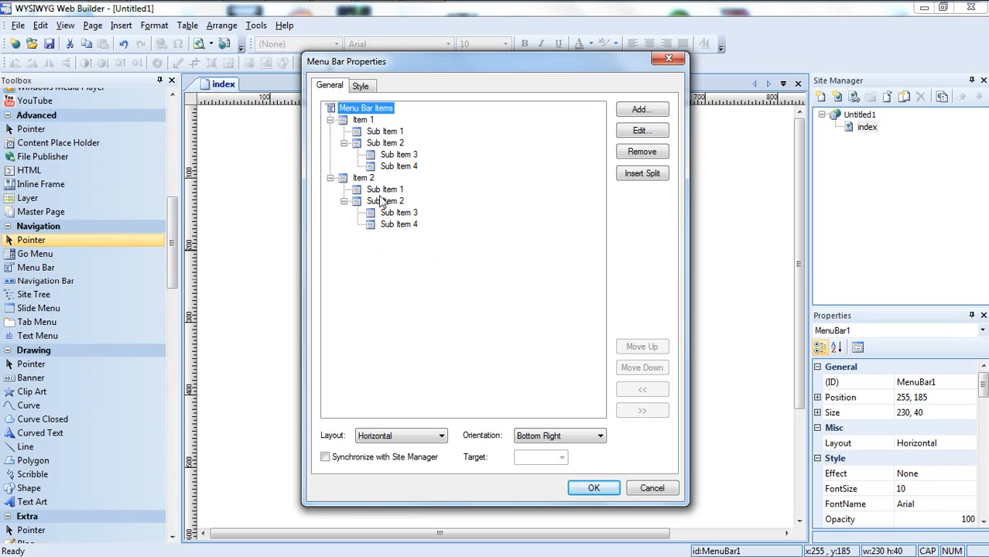
left_click(330, 121)
left_click(330, 132)
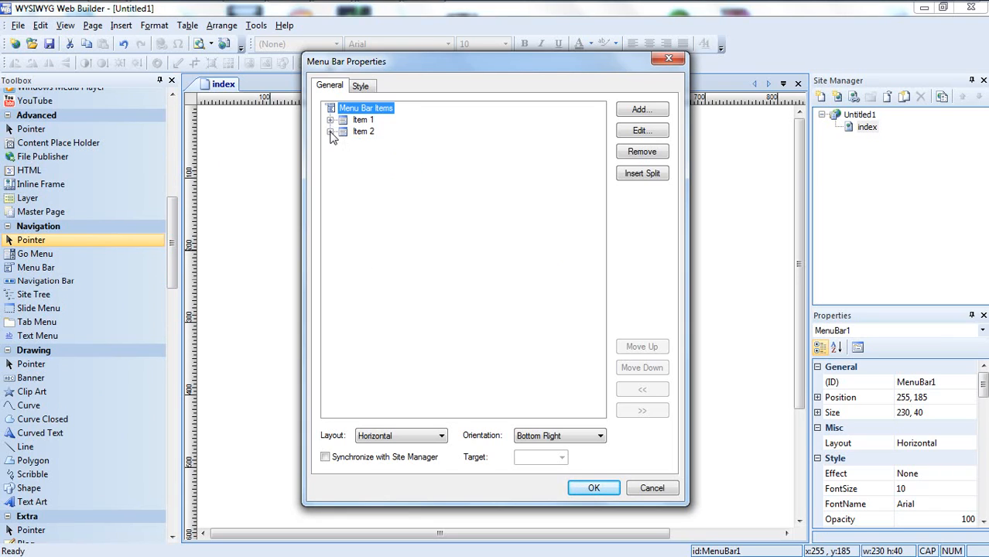
left_click(330, 120)
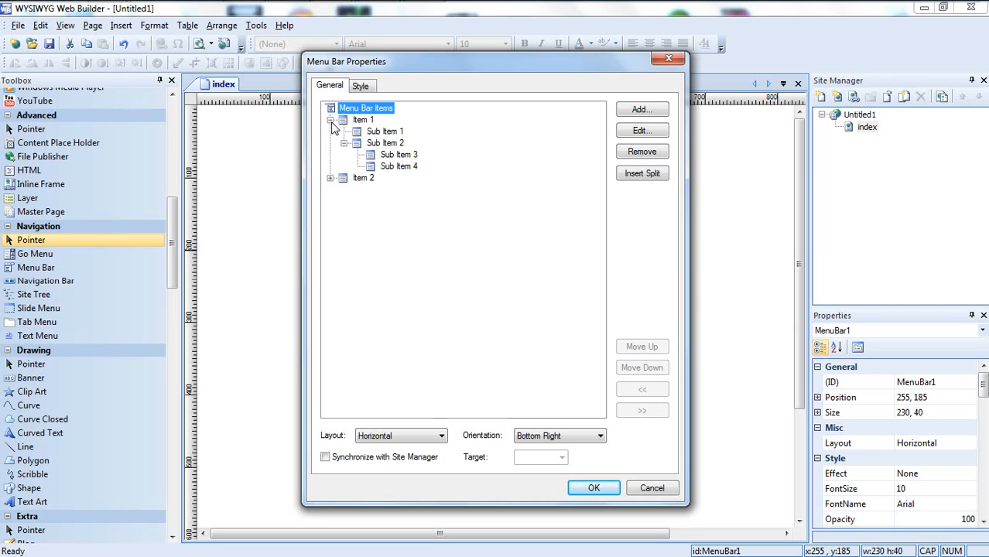
Step: Rename the Item 1 menu entry as Home
left_click(362, 120)
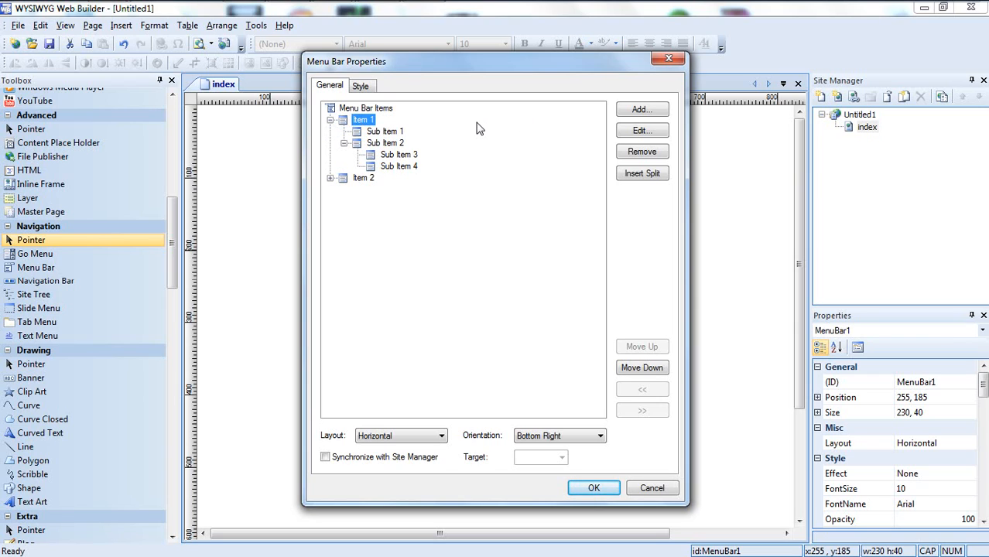
double_click(363, 121)
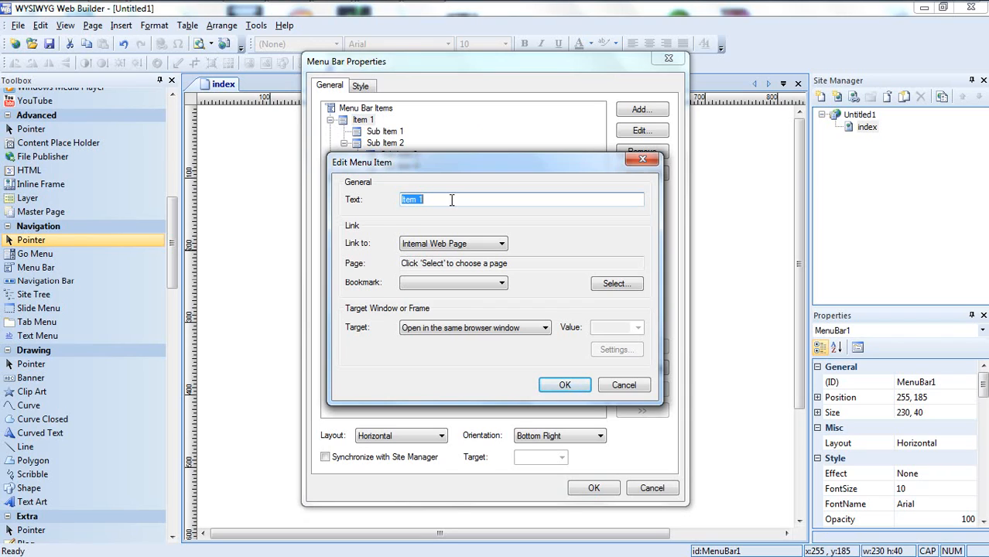
key("BackSpace")
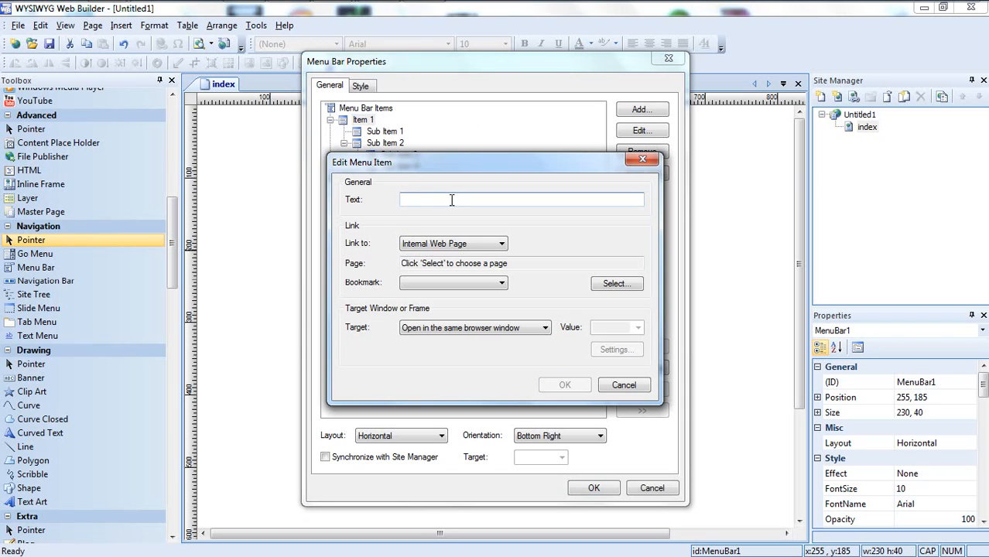
type("home")
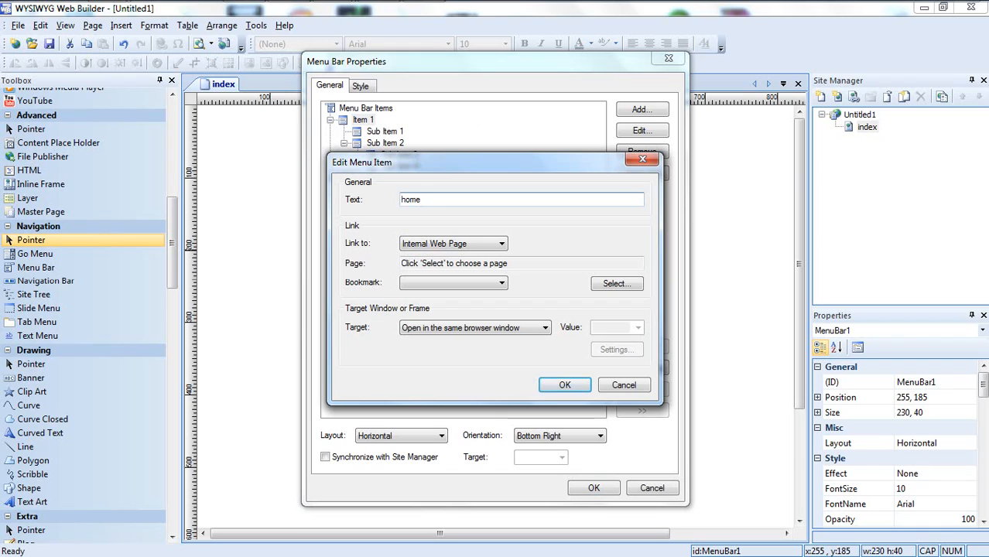
key("BackSpace")
key("BackSpace")
key("BackSpace")
key("BackSpace")
type("H")
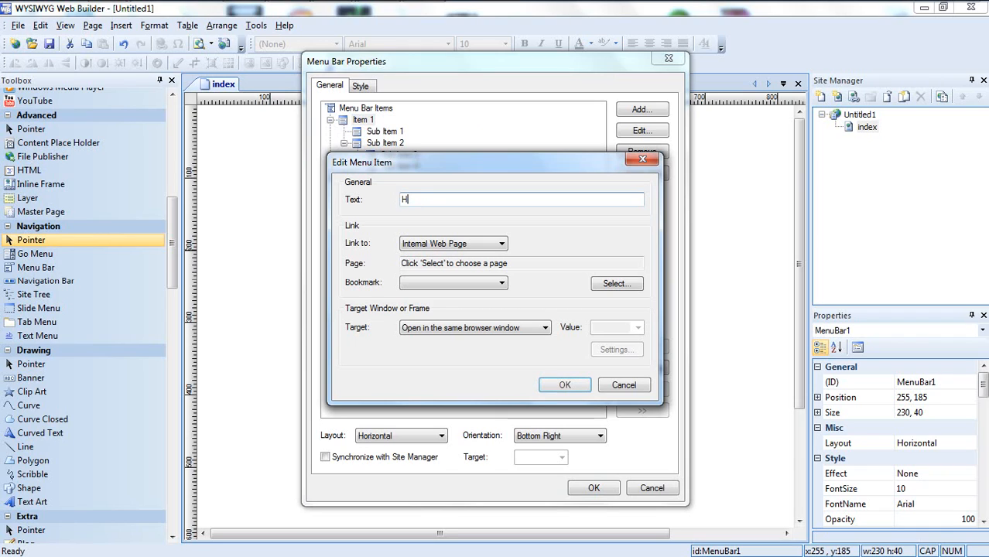
type("ome")
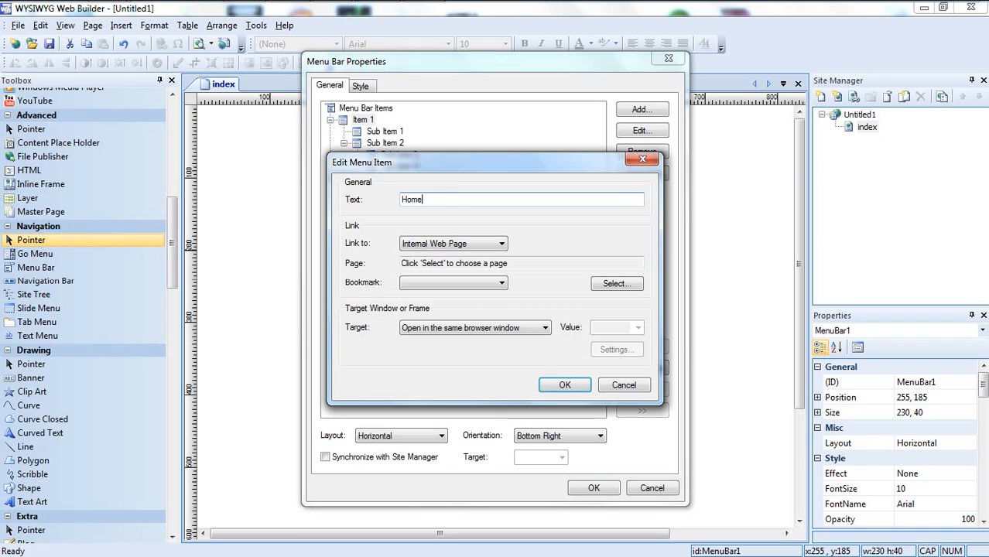
left_click(563, 386)
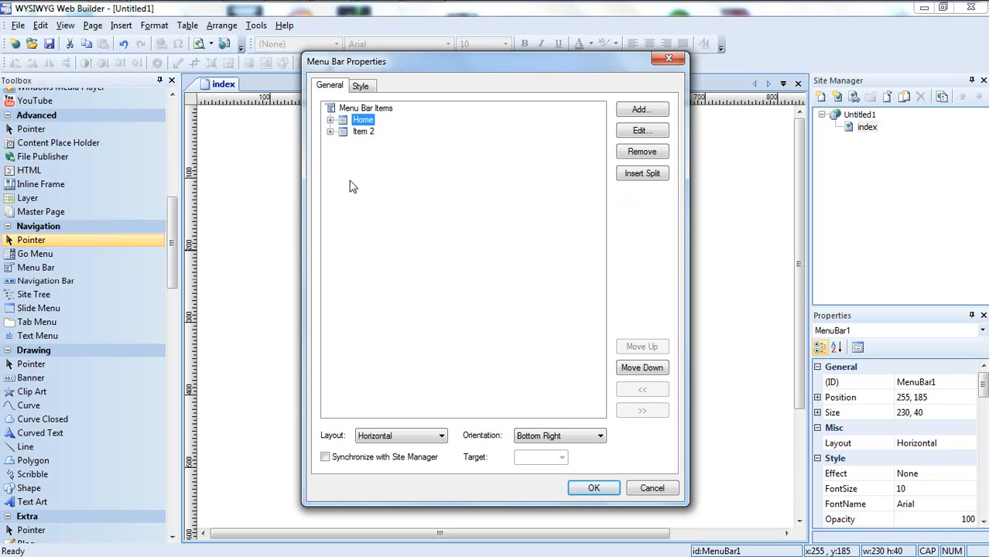
Step: Examine the sub-items nested under the Home and Item 2 entries in the menu bar's item tree
left_click(330, 131)
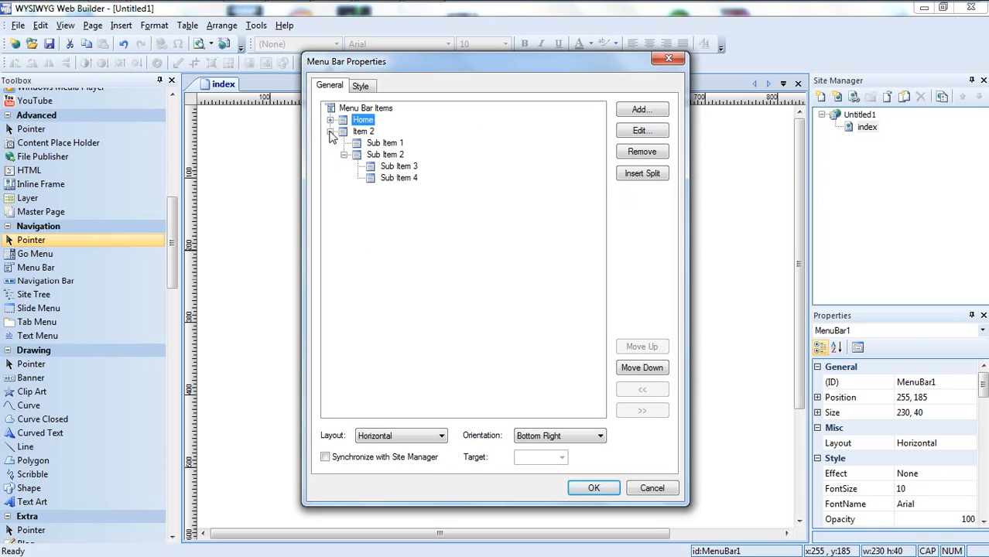
left_click(329, 132)
left_click(329, 120)
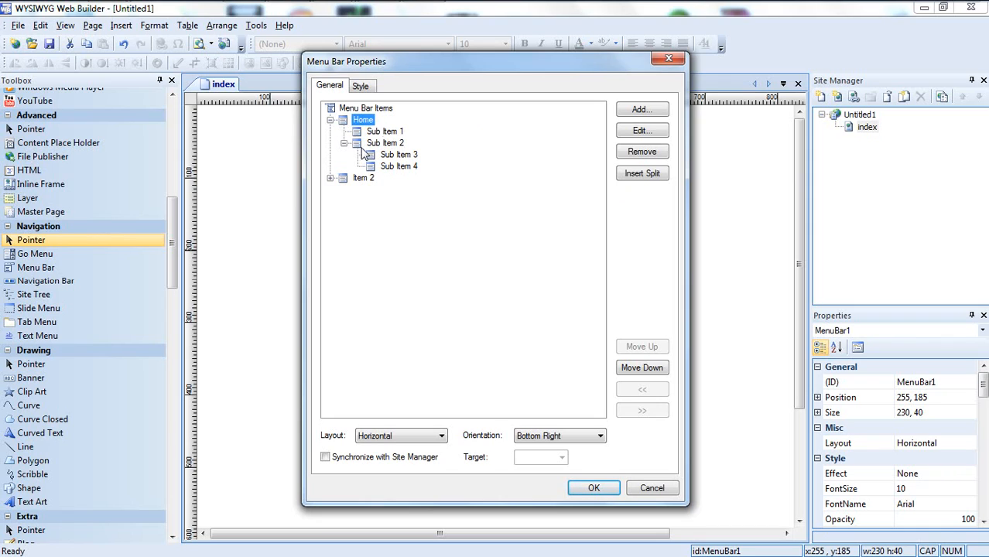
left_click(382, 133)
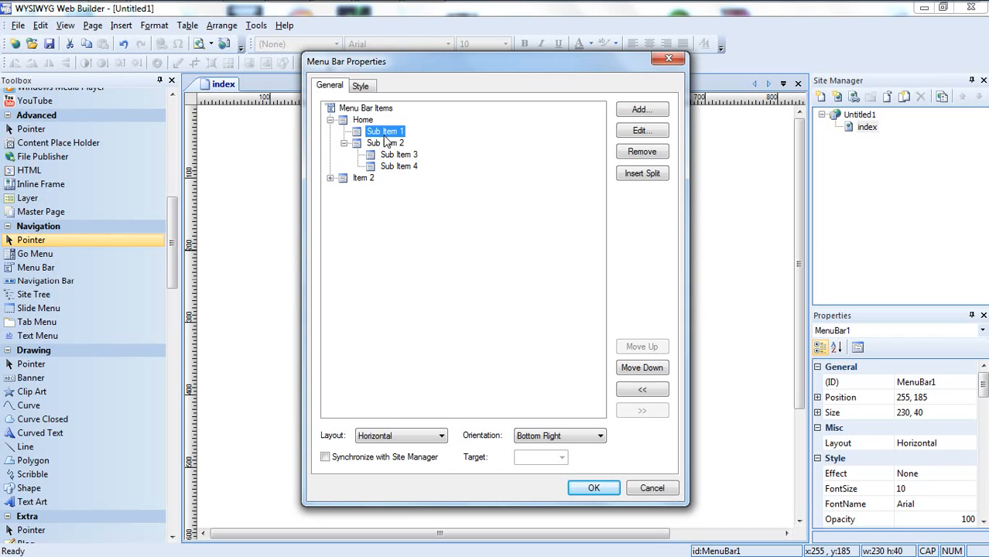
left_click(365, 122)
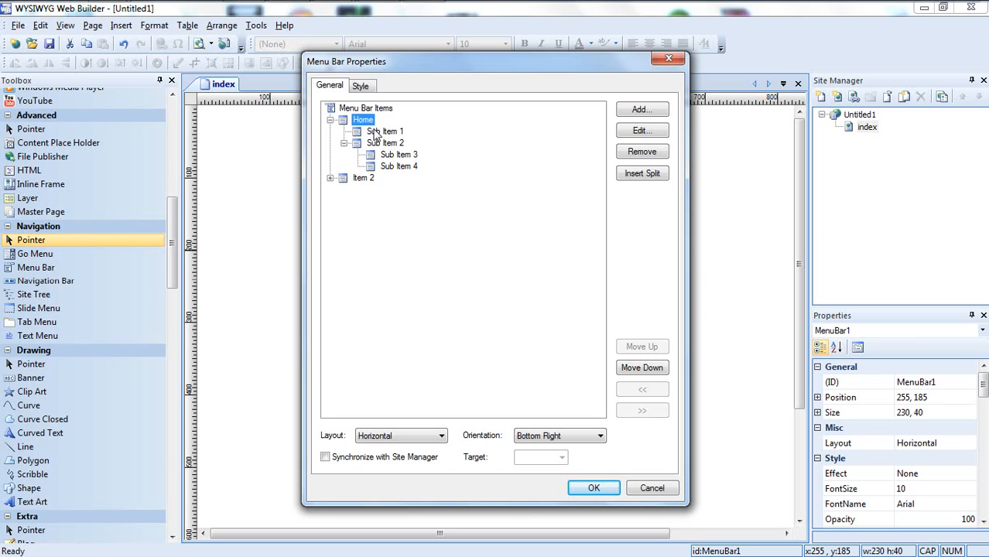
left_click(381, 135)
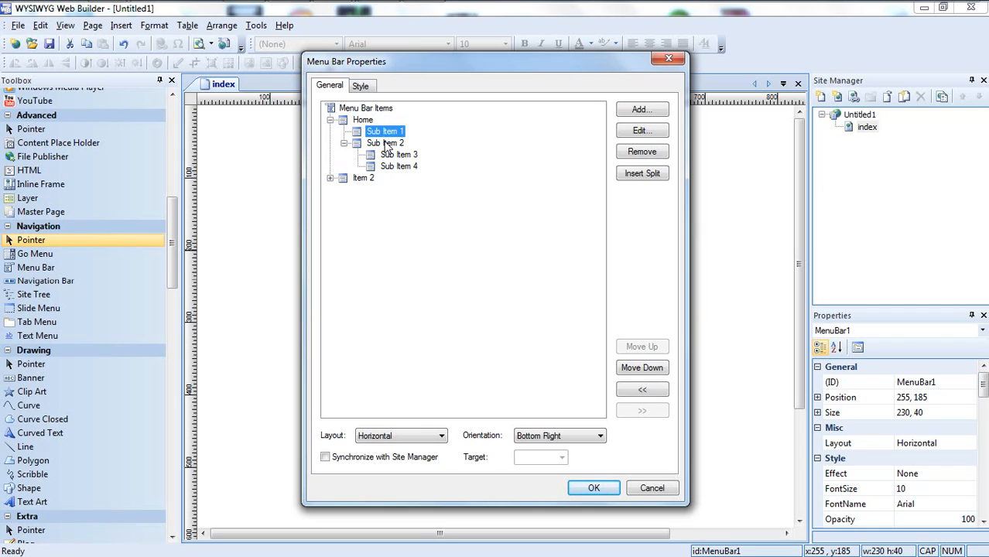
left_click(387, 145)
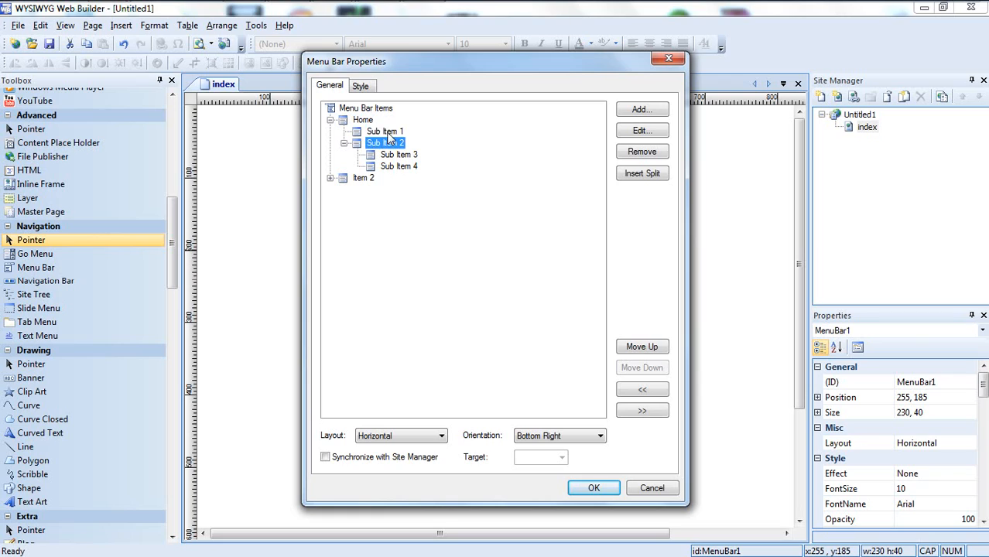
left_click(388, 133)
left_click(389, 144)
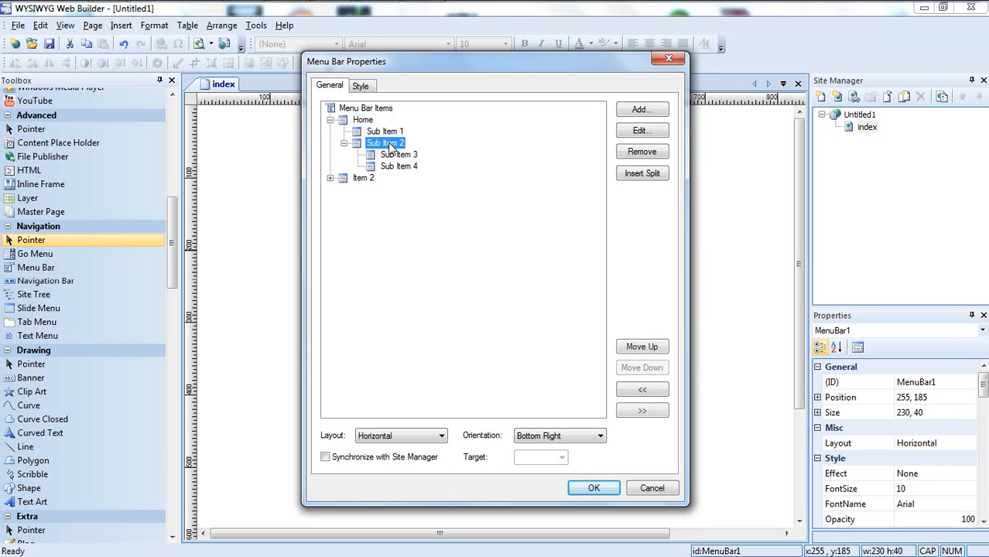
key("Up")
left_click(331, 120)
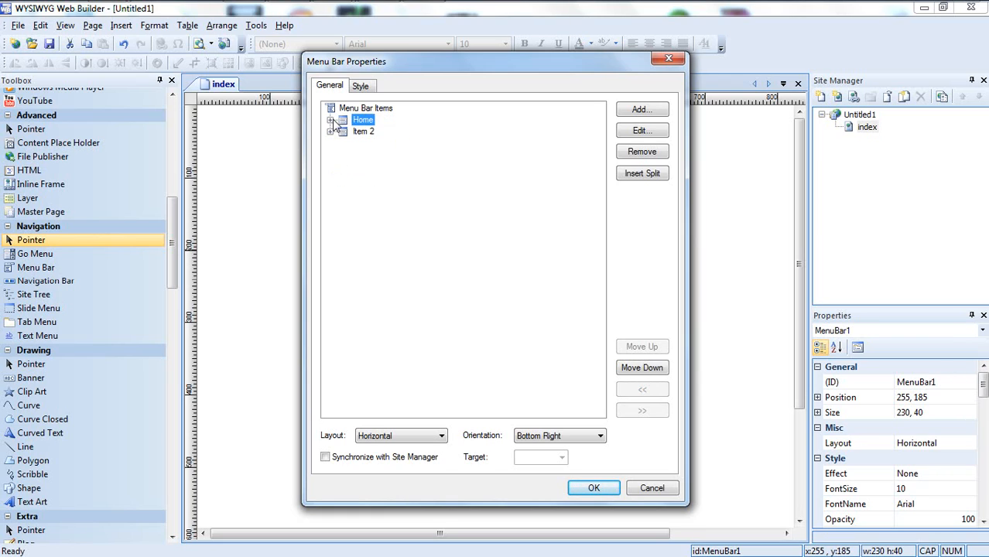
left_click(331, 120)
left_click(331, 120)
left_click(330, 132)
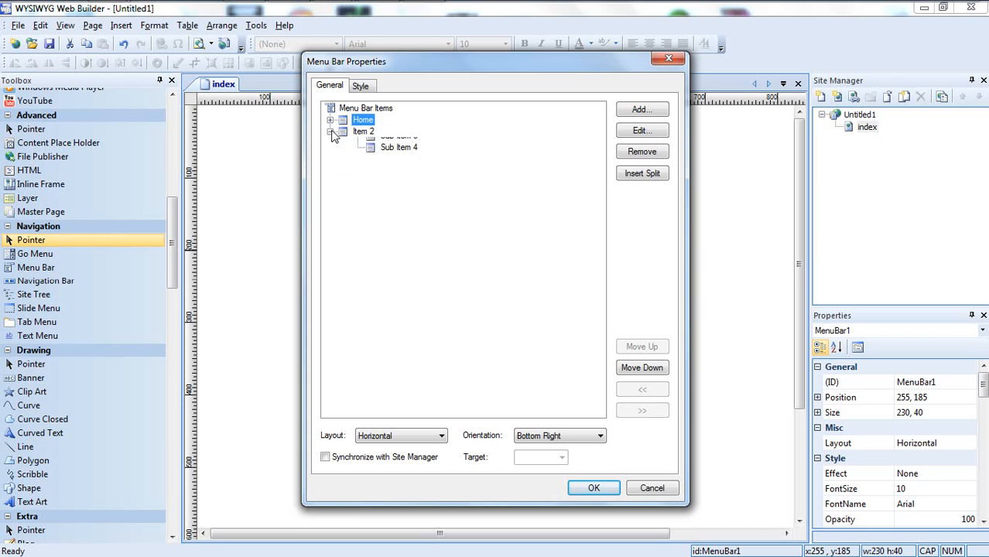
Step: Rename the Item 2 menu entry as Media
left_click(362, 133)
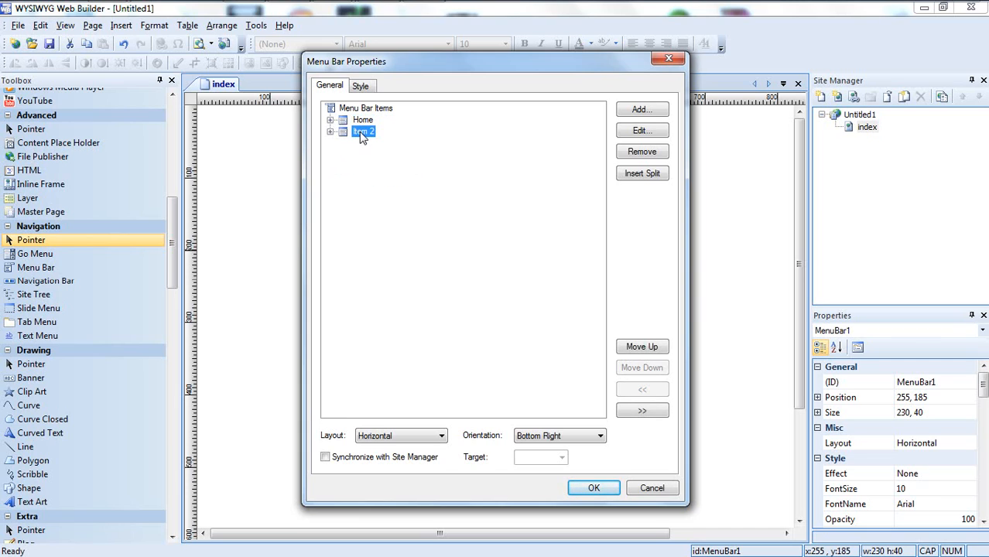
double_click(362, 134)
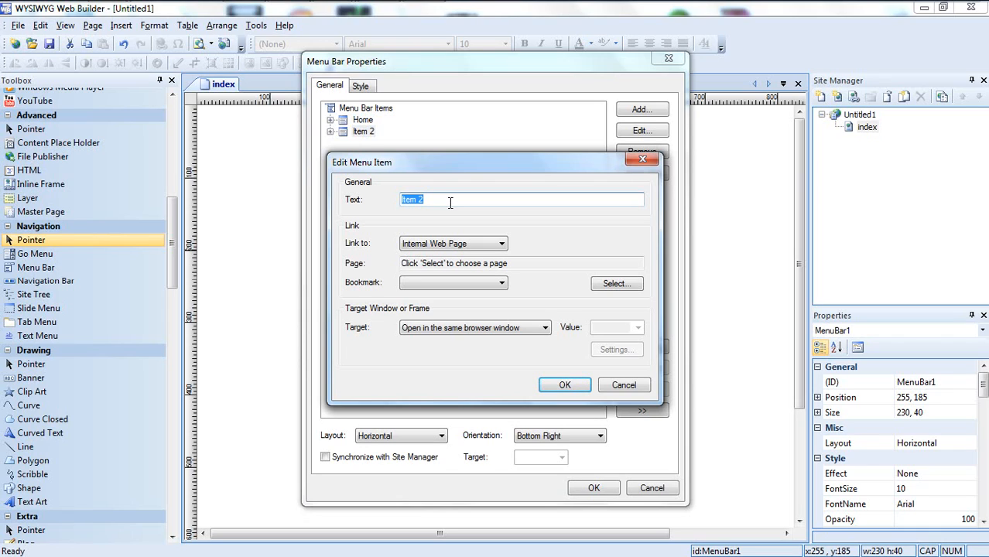
key("BackSpace")
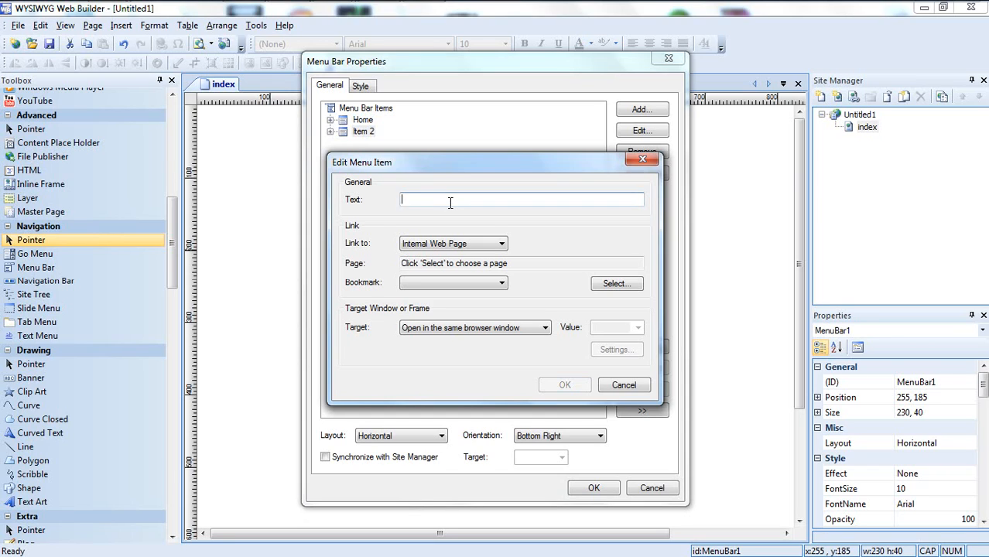
type("Media")
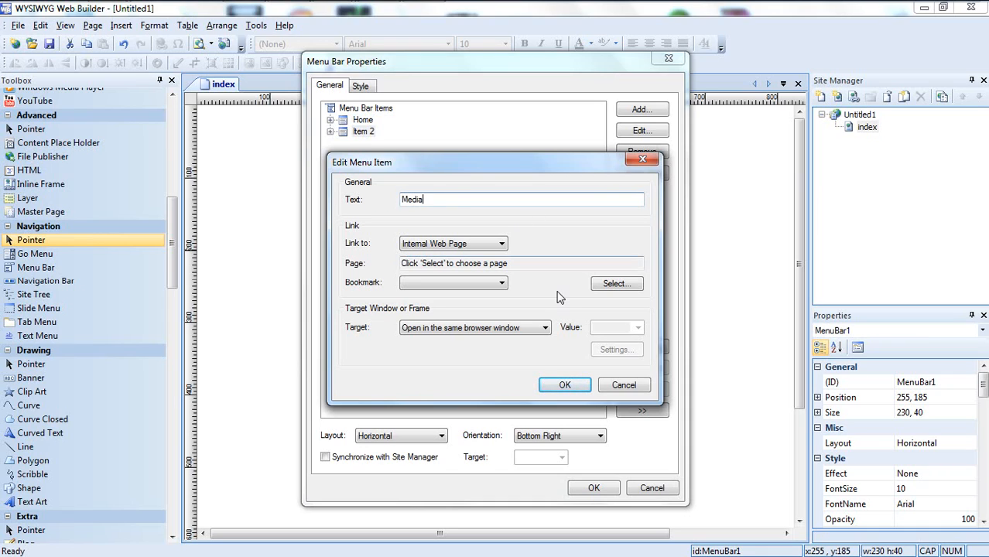
left_click(562, 386)
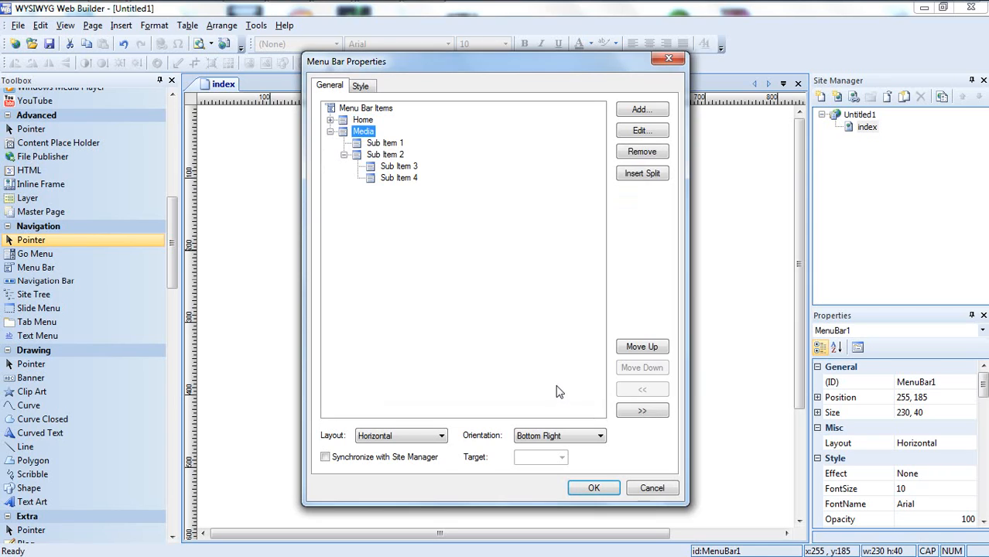
Step: Collapse the Media branch with its sub-items and select the Menu Bar Items root entry
left_click(343, 155)
left_click(331, 132)
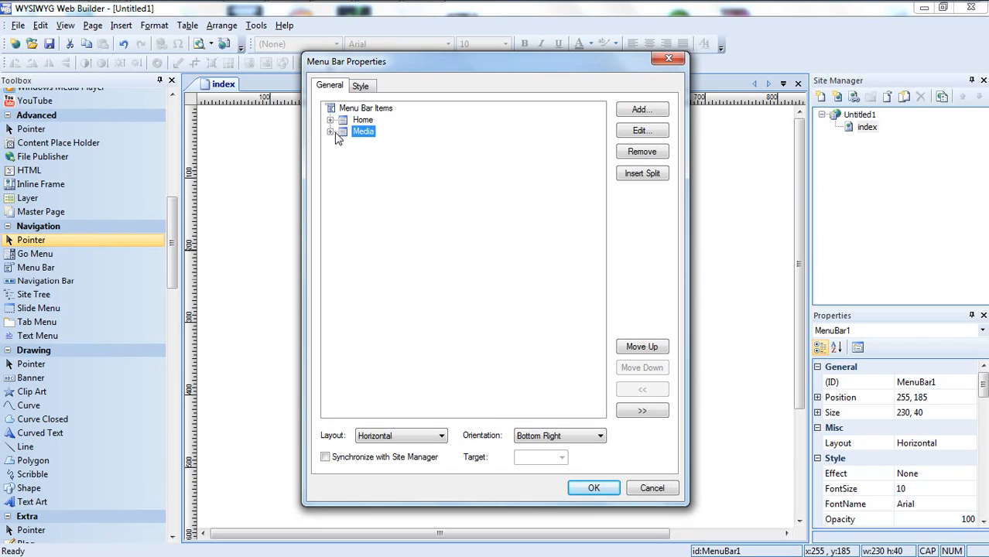
left_click(359, 133)
left_click(362, 122)
left_click(362, 134)
left_click(367, 110)
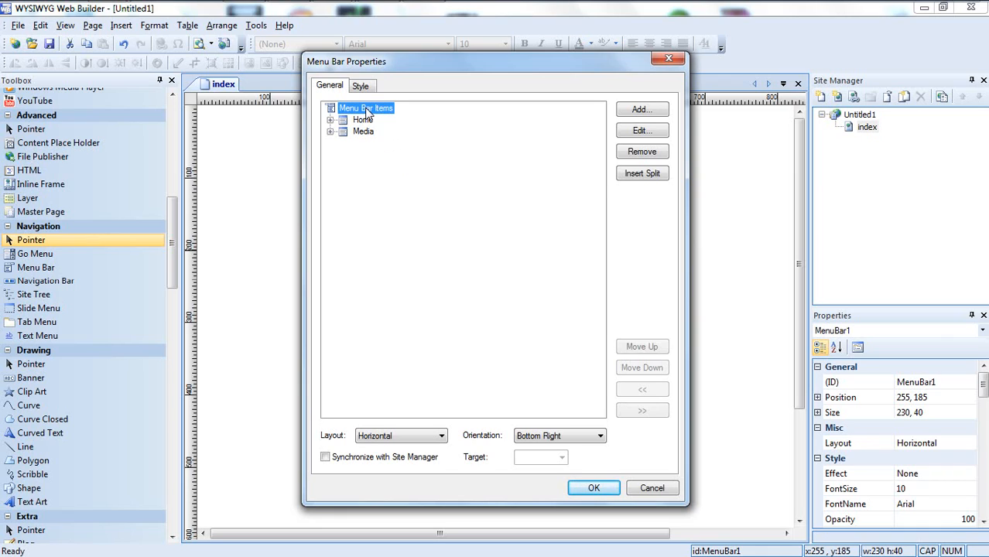
Step: Add a top-level menu item named Info under the Menu Bar Items root
left_click(367, 122)
left_click(365, 110)
left_click(636, 113)
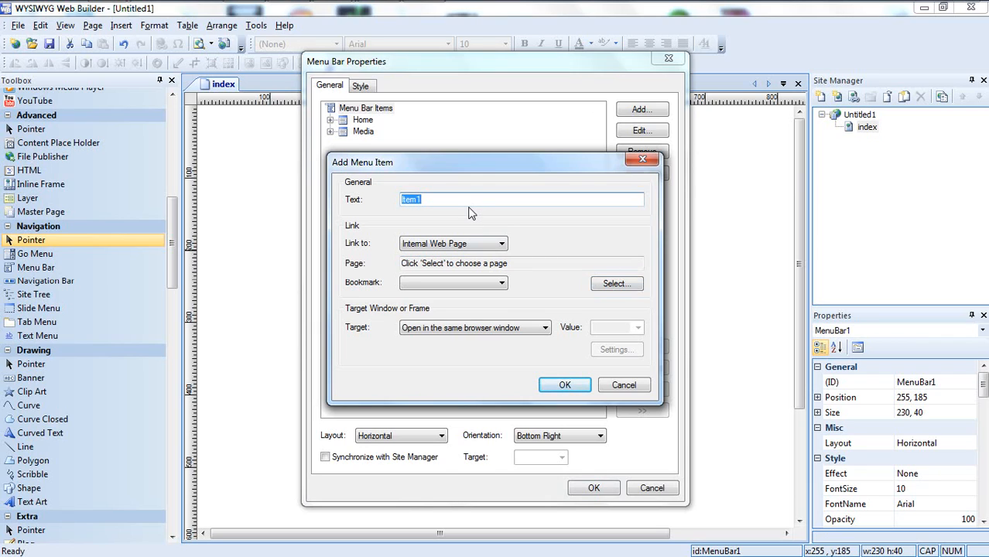
key("BackSpace")
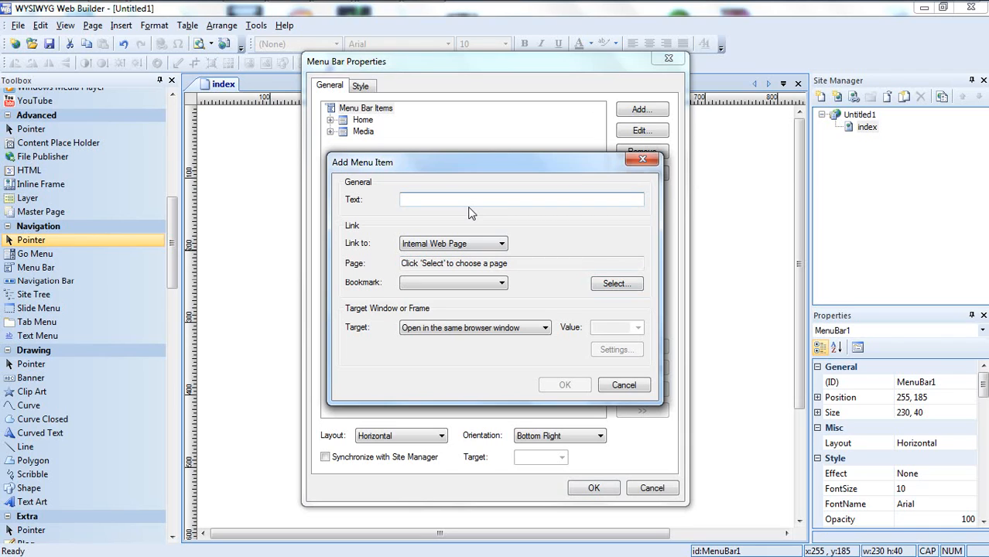
type("Info")
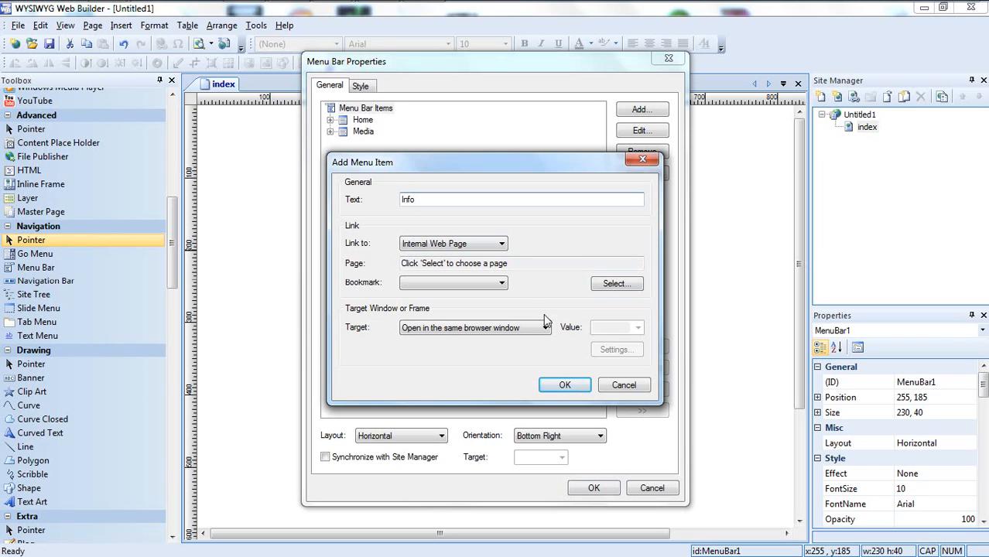
left_click(563, 385)
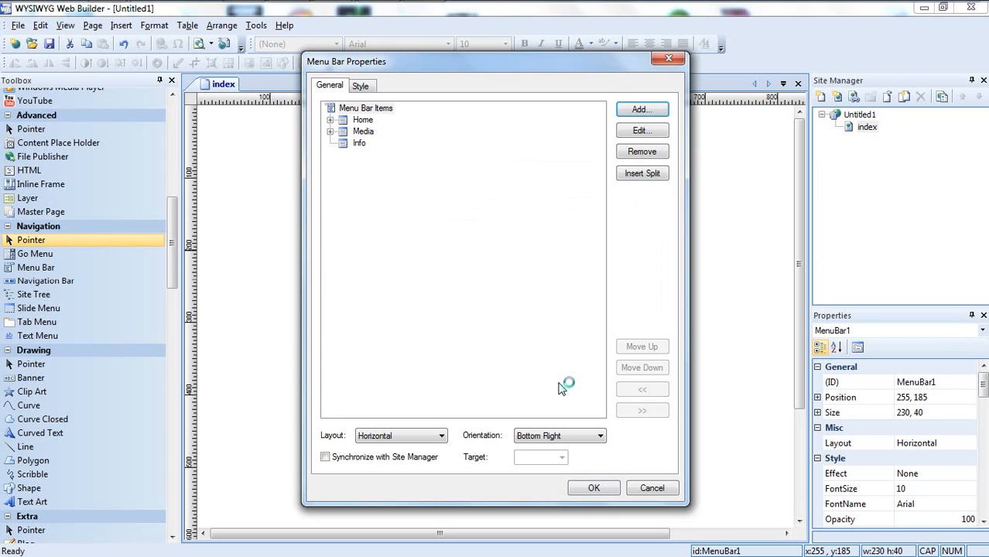
Step: Add a top-level menu item named Contact under the Menu Bar Items root and apply the menu bar properties
left_click(358, 144)
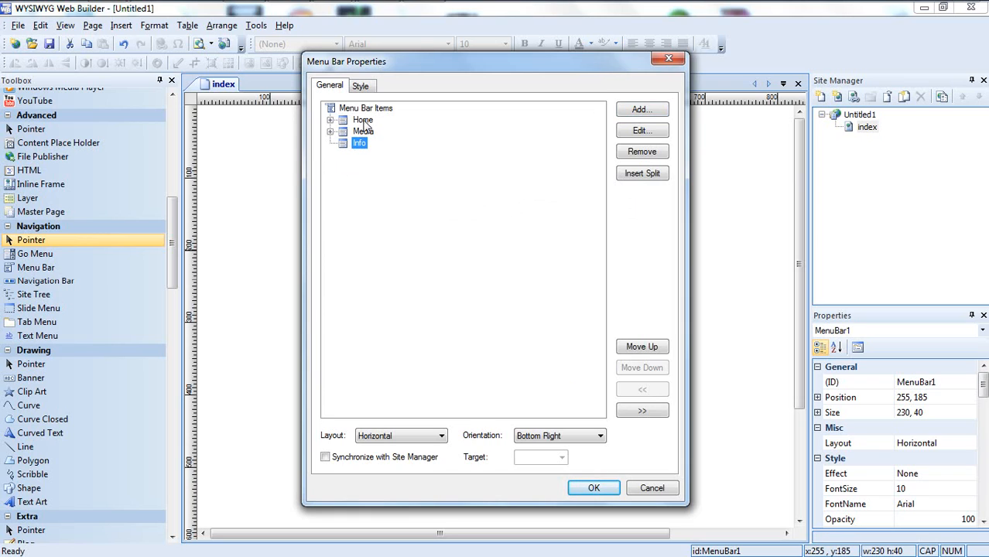
left_click(362, 120)
key("Up")
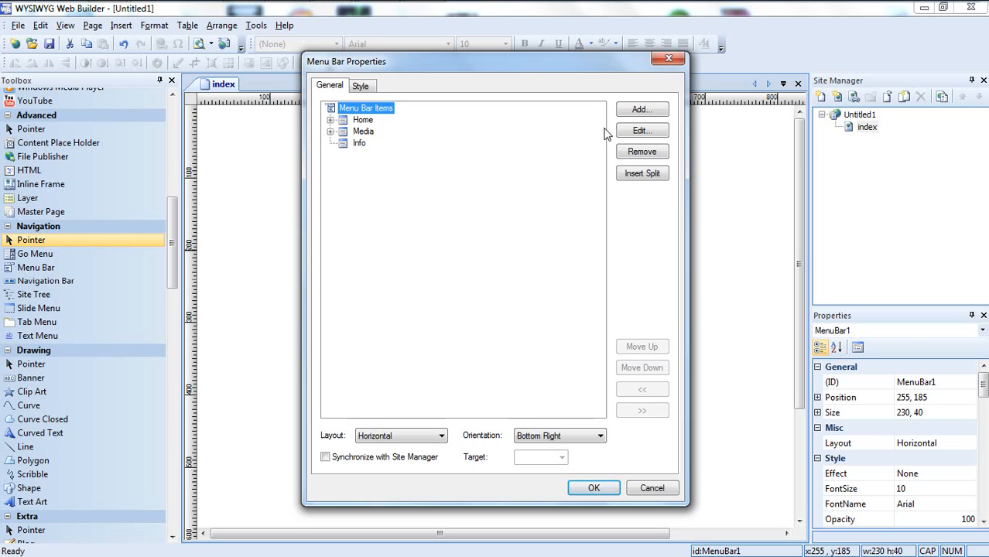
left_click(640, 111)
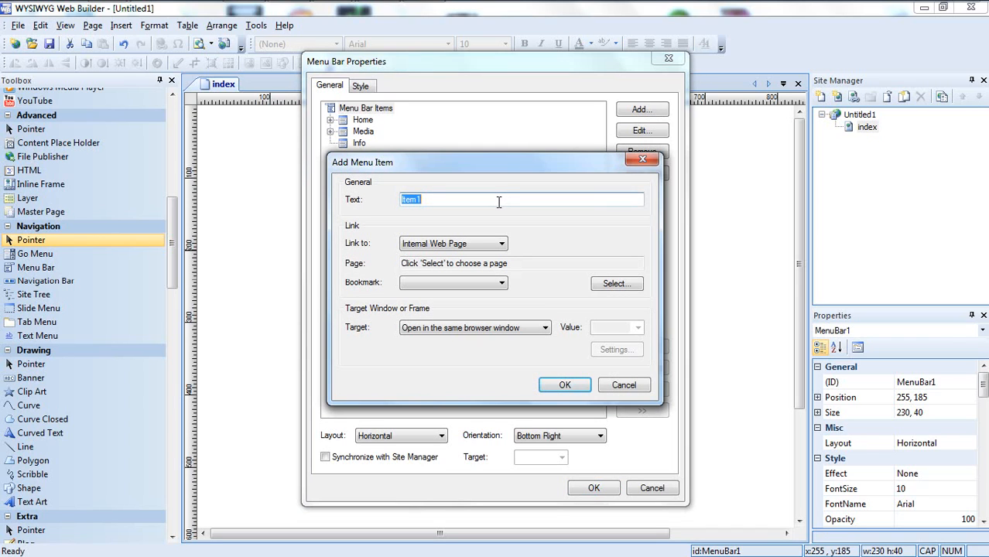
key("BackSpace")
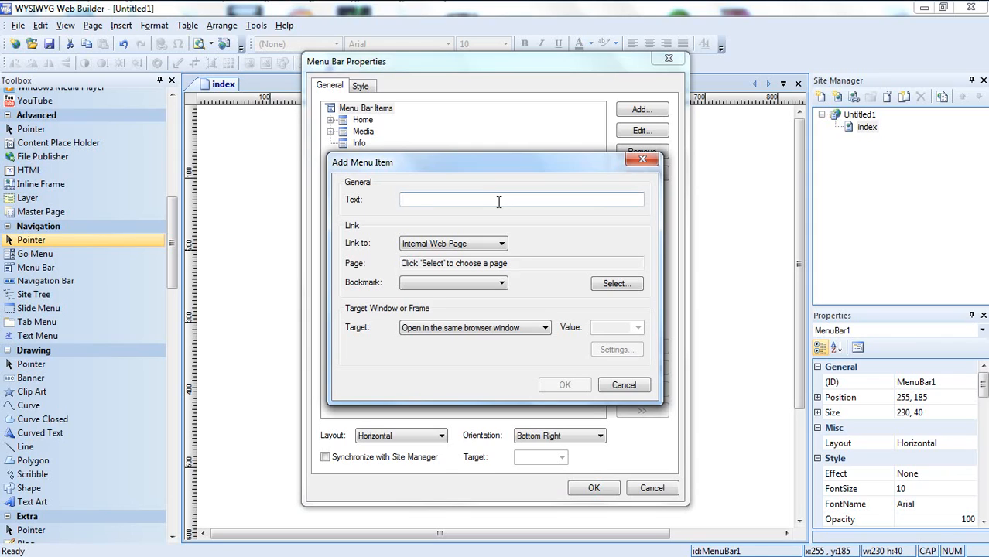
type("Contact")
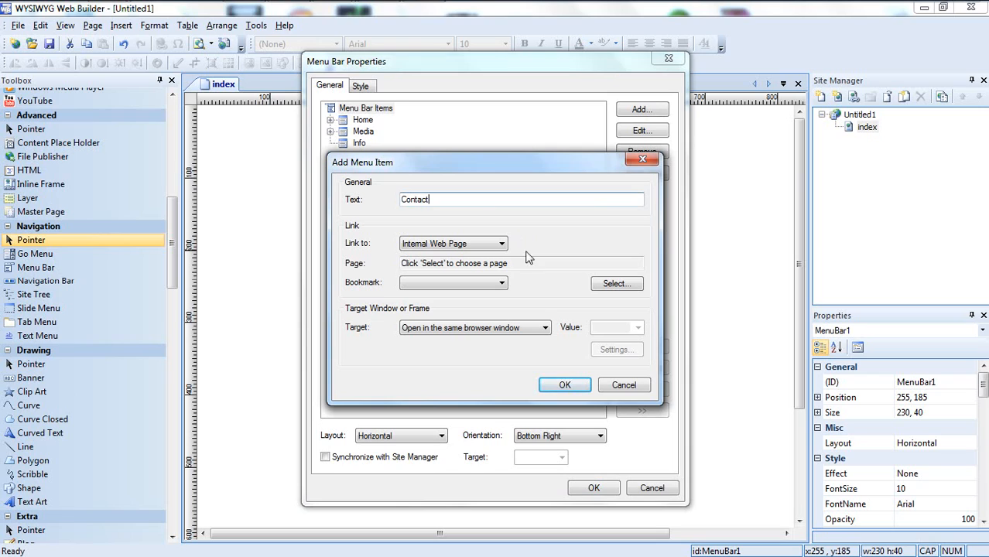
left_click(569, 385)
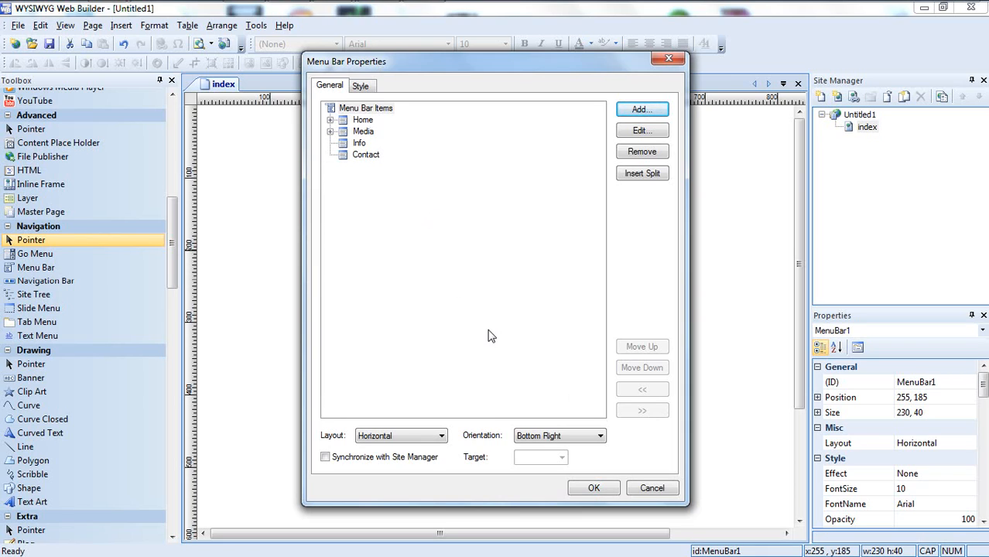
left_click(596, 487)
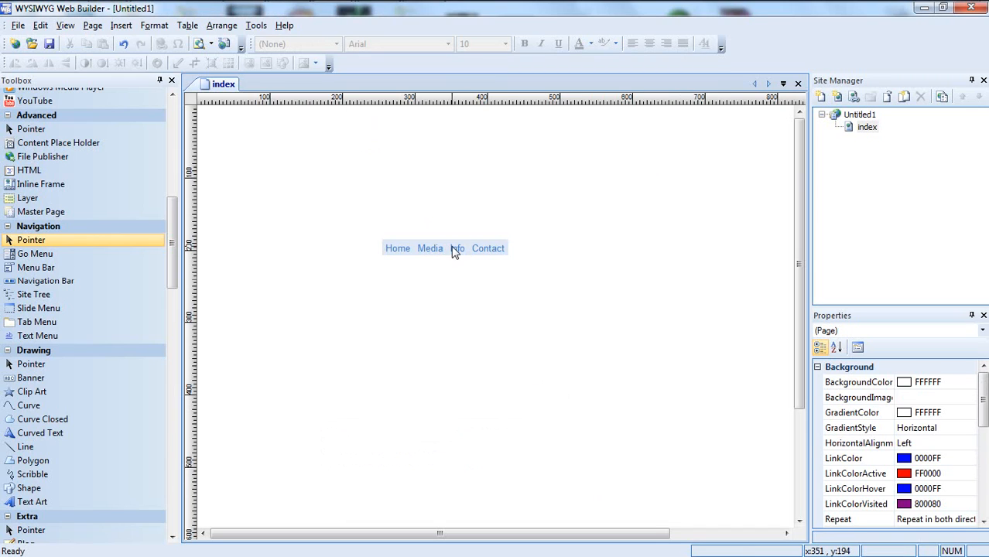
Step: Narrow the menu bar to about 176 wide and move it to about position 312, 184 on the page
left_click_drag(451, 248, 470, 258)
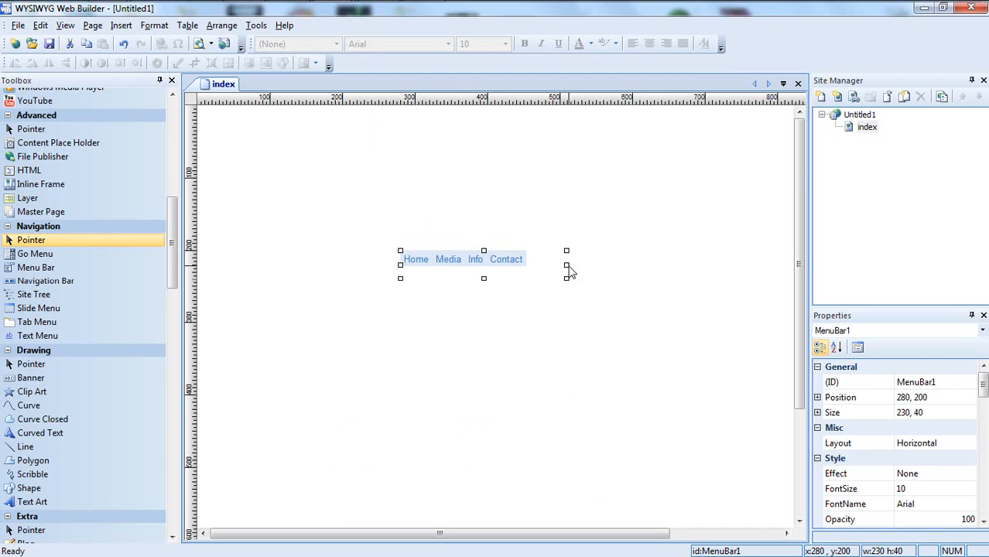
left_click_drag(566, 265, 495, 254)
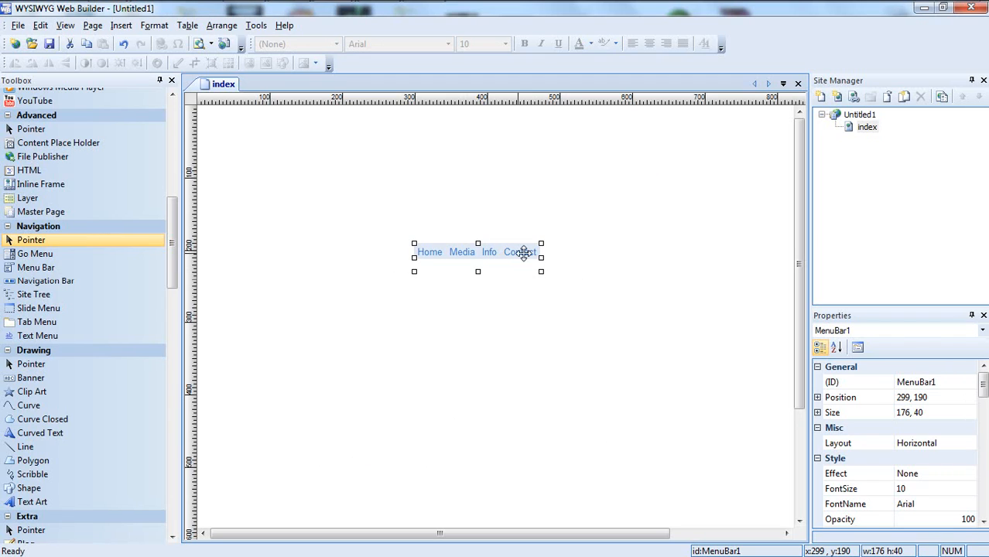
left_click_drag(476, 248, 468, 225)
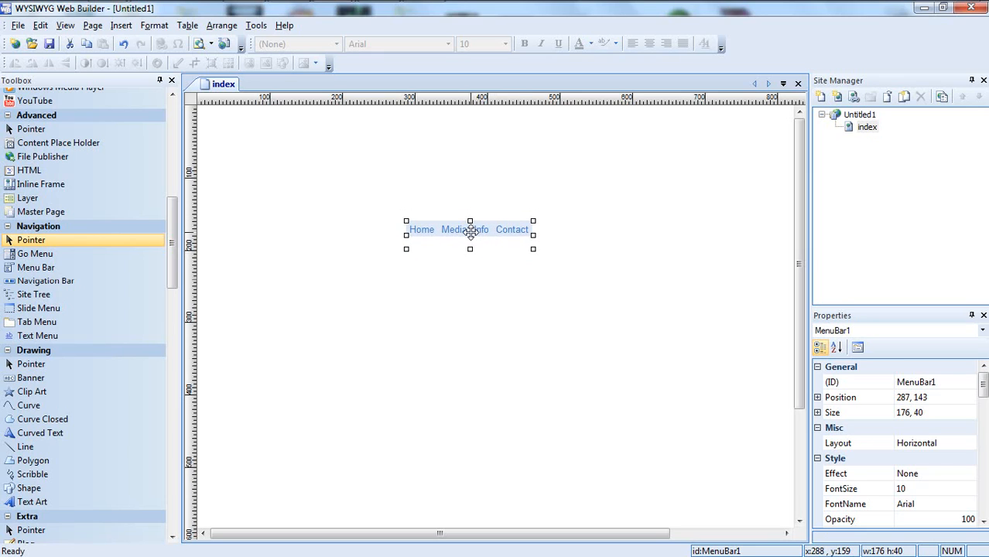
left_click(571, 255)
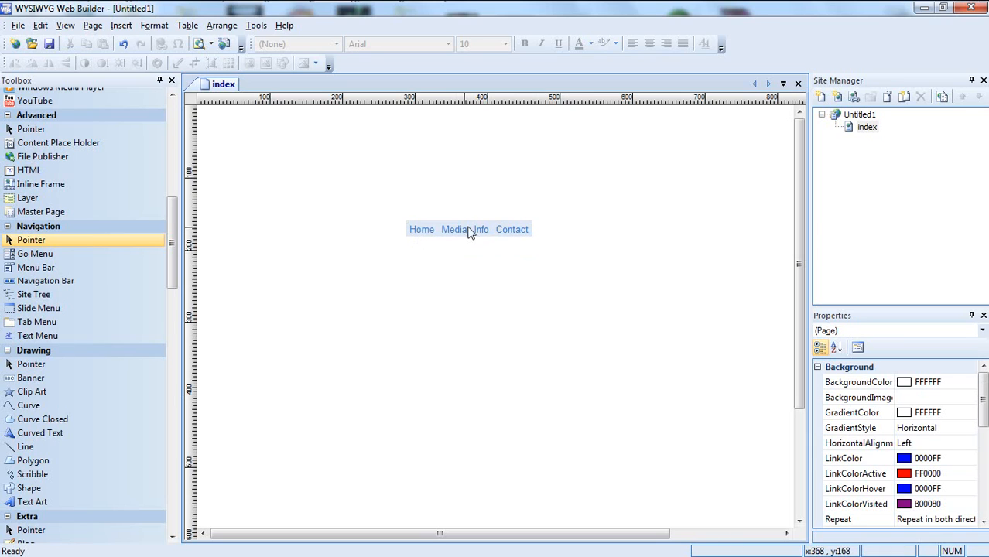
left_click_drag(479, 230, 479, 224)
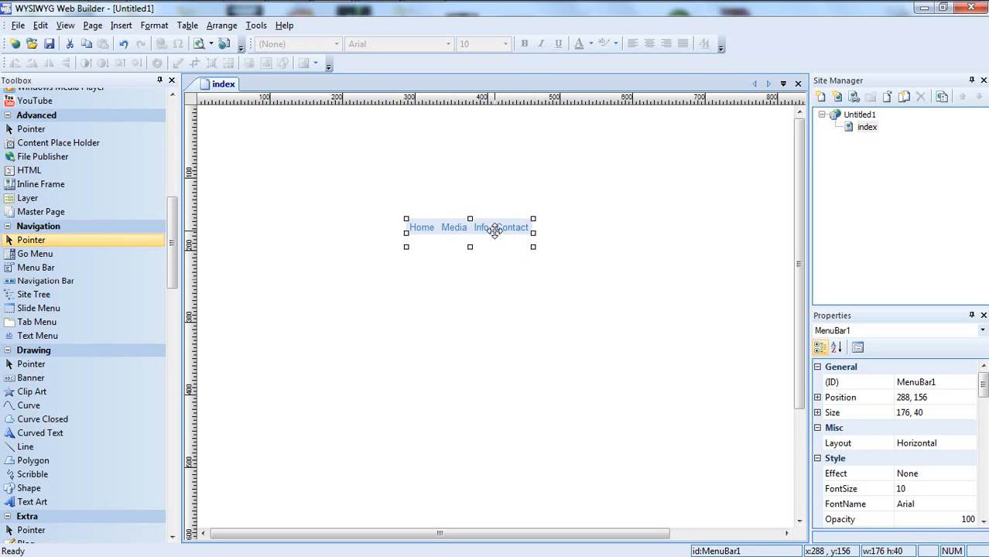
left_click_drag(481, 225, 498, 246)
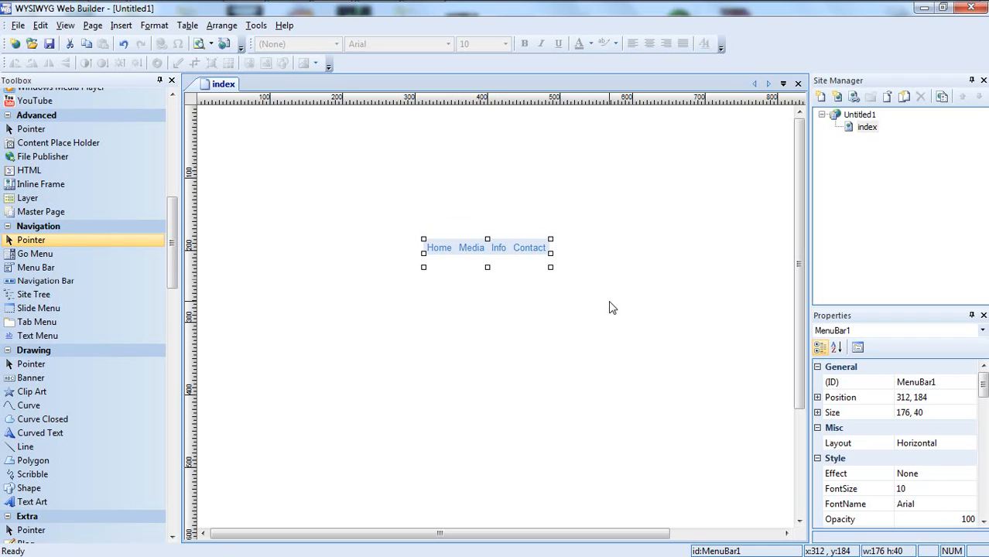
left_click(465, 230)
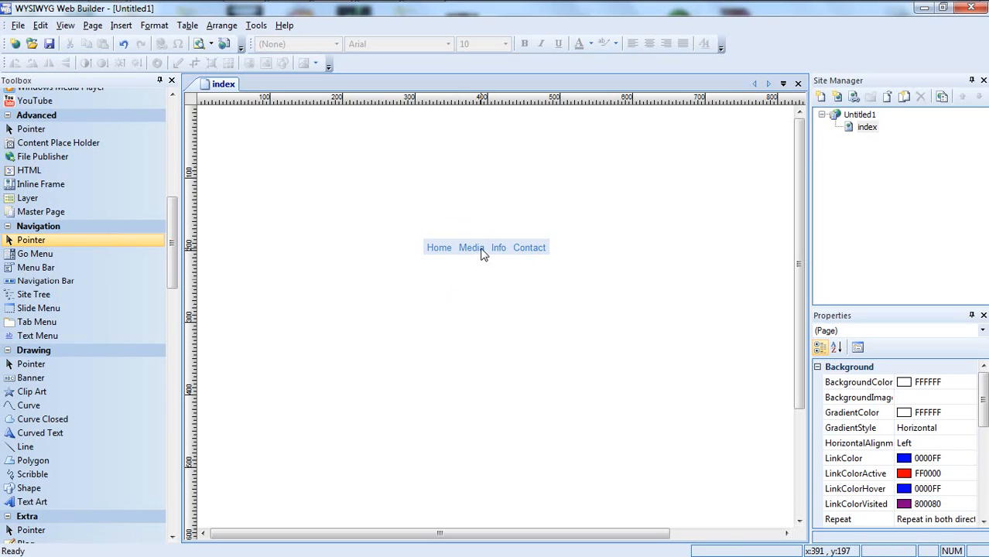
Step: Set the menu bar's font size to 16 in its style properties
left_click(481, 248)
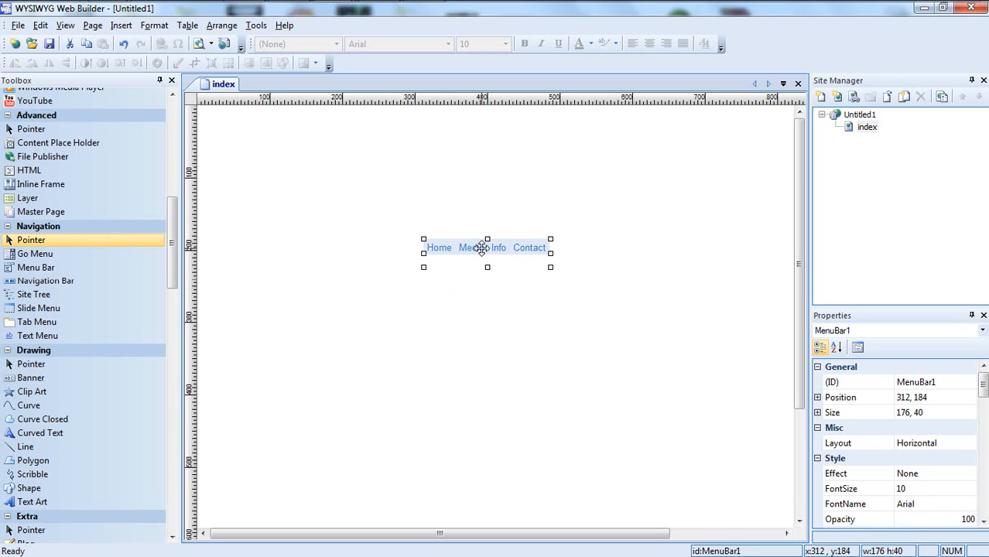
double_click(481, 248)
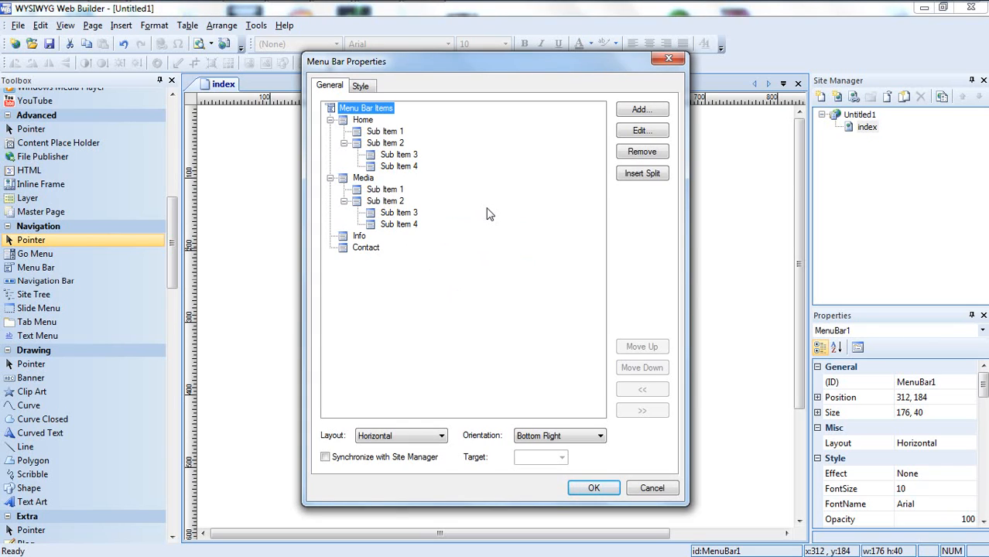
left_click(361, 86)
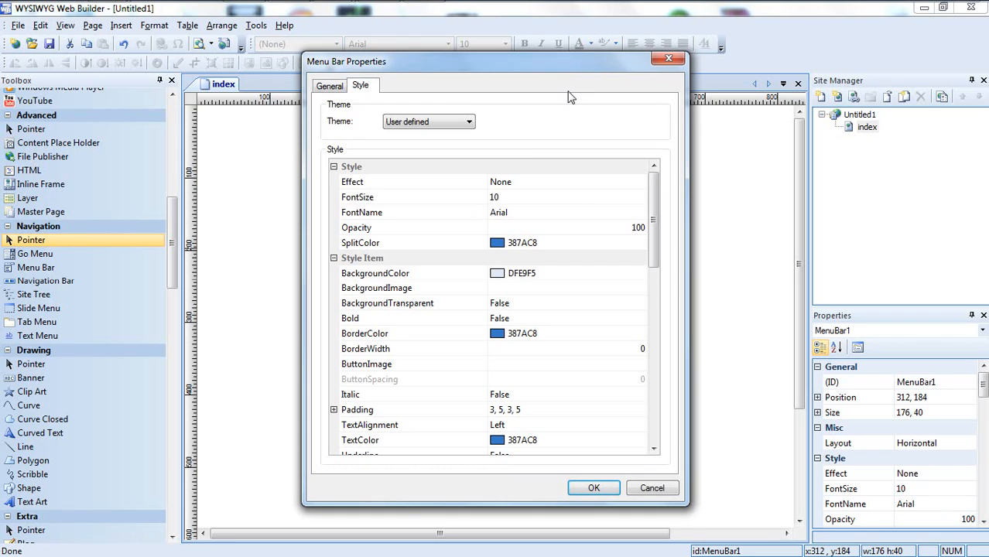
left_click(572, 187)
left_click(579, 195)
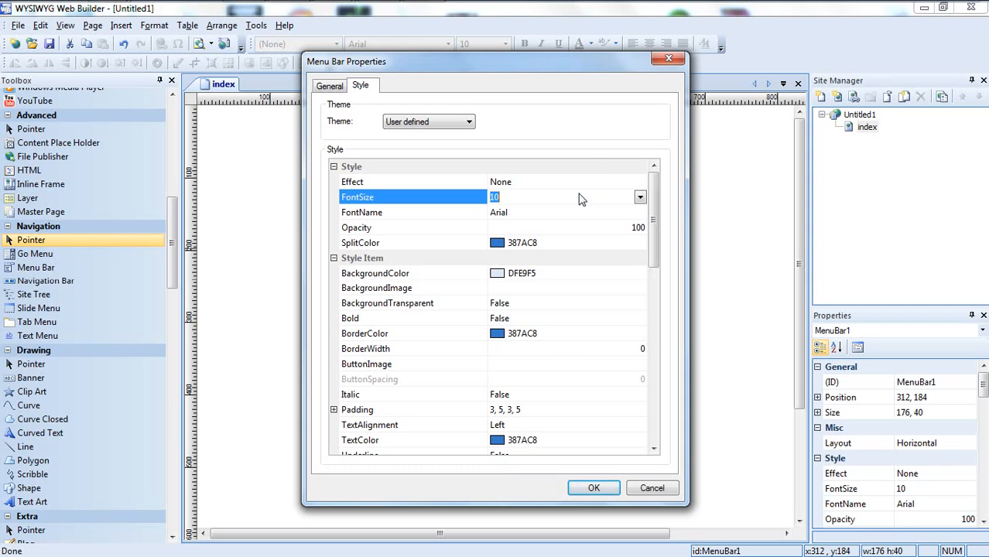
left_click(639, 197)
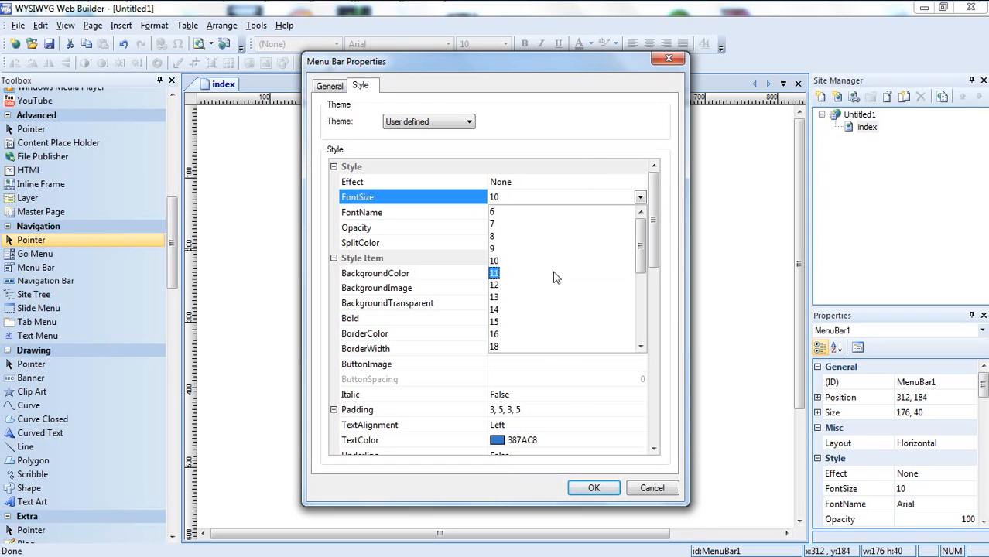
left_click_drag(638, 257, 640, 274)
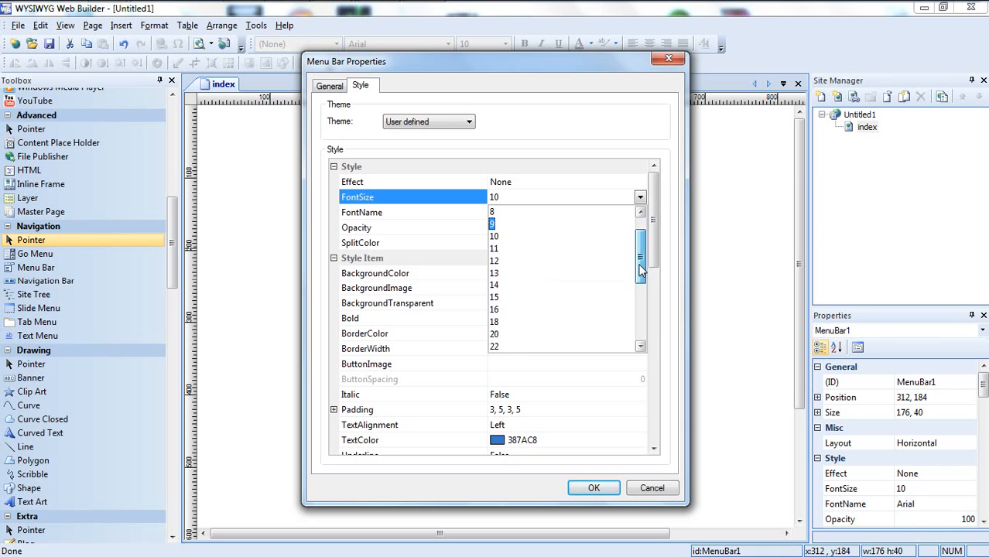
left_click(531, 311)
Step: Set the menu bar's font name to Impact and apply the style changes
left_click(586, 212)
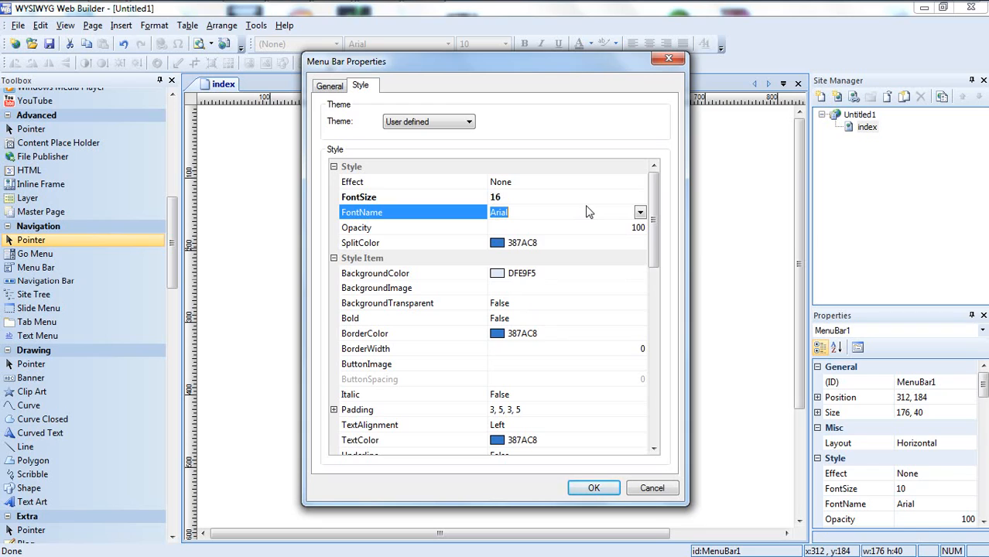
left_click(640, 212)
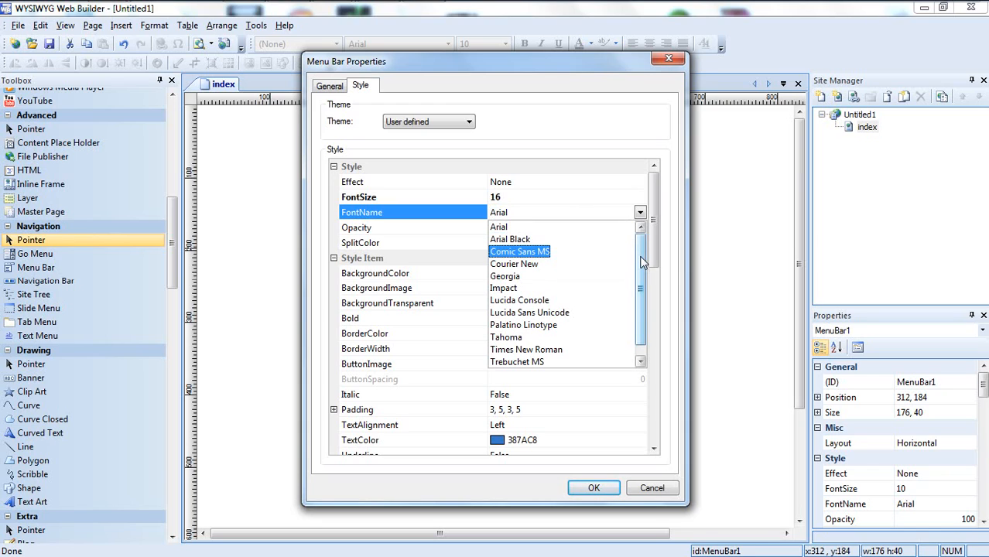
mouse_move(641, 262)
left_mouse_down()
mouse_move(642, 276)
mouse_move(642, 246)
left_mouse_up()
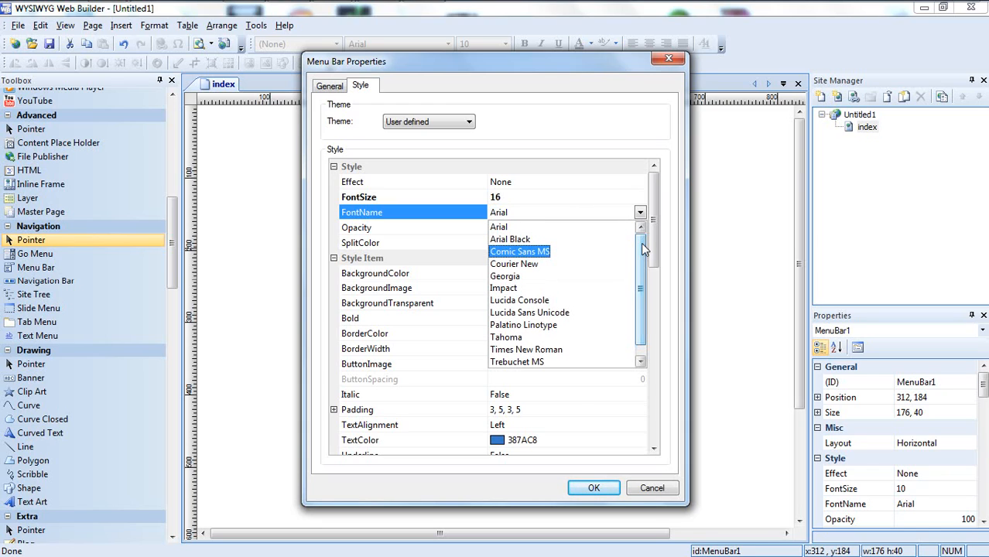
left_click(553, 293)
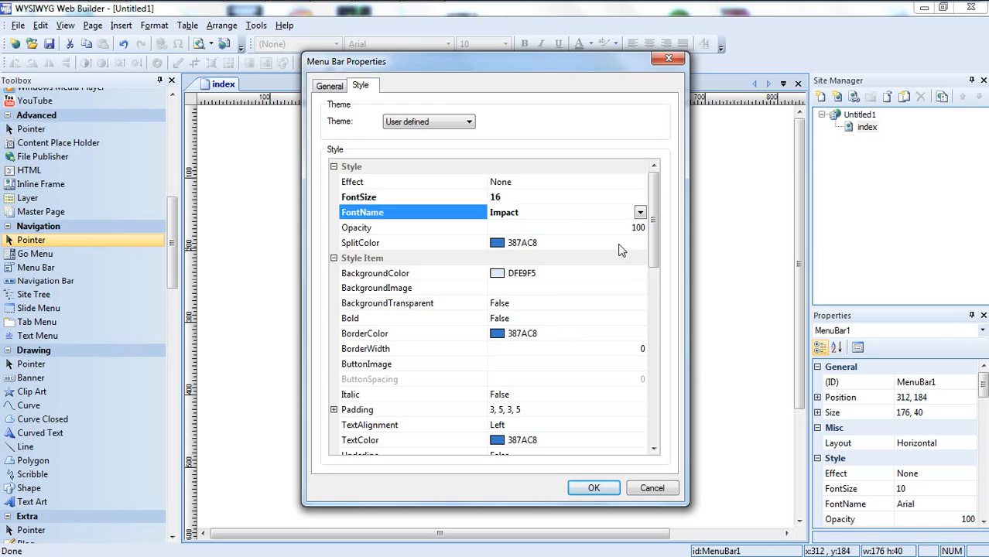
left_click(566, 244)
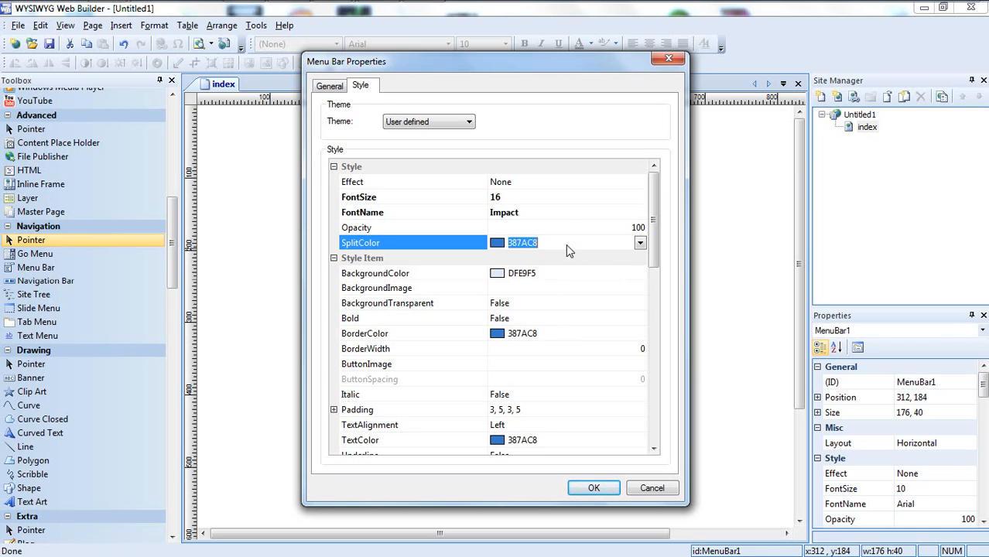
left_click(566, 335)
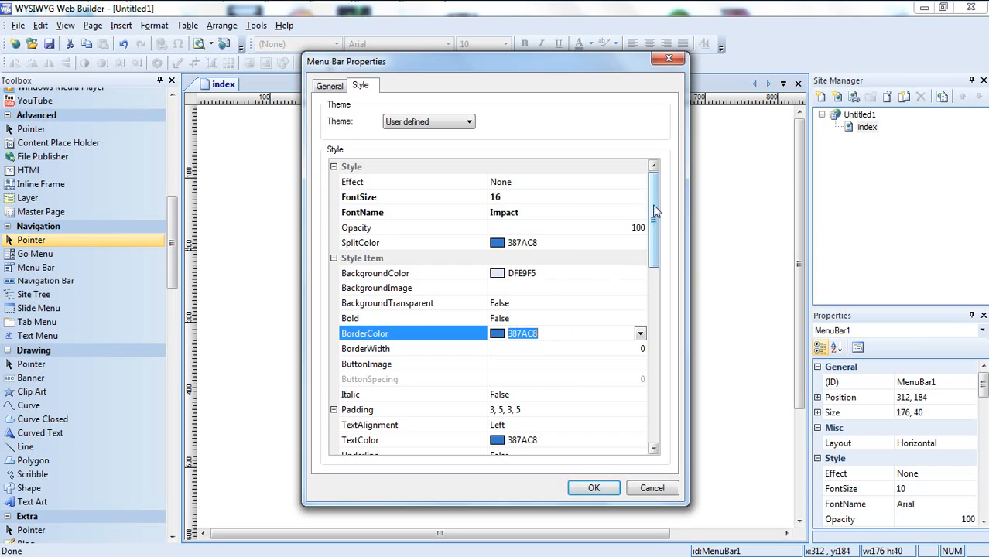
left_click_drag(653, 204, 655, 181)
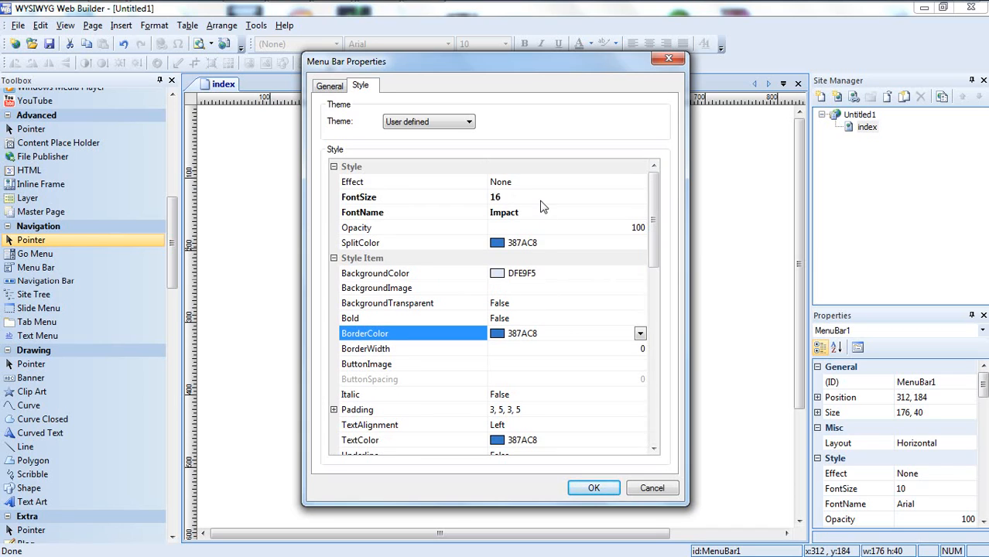
left_click(591, 487)
left_click(576, 300)
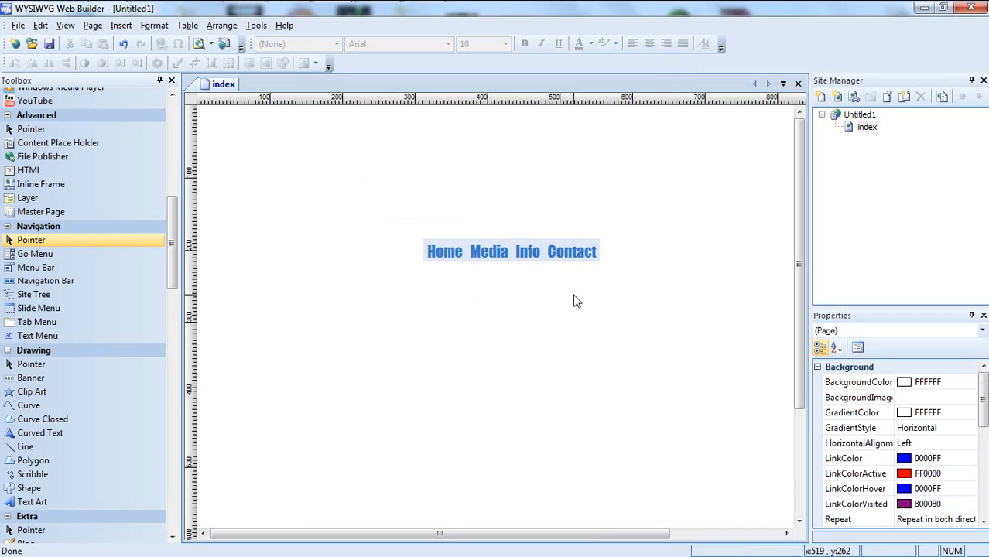
Step: Move the menu bar to about position 292, 194 on the page and deselect it
mouse_move(564, 255)
left_mouse_down()
mouse_move(537, 255)
mouse_move(548, 267)
left_mouse_up()
left_click(547, 300)
left_click(548, 313)
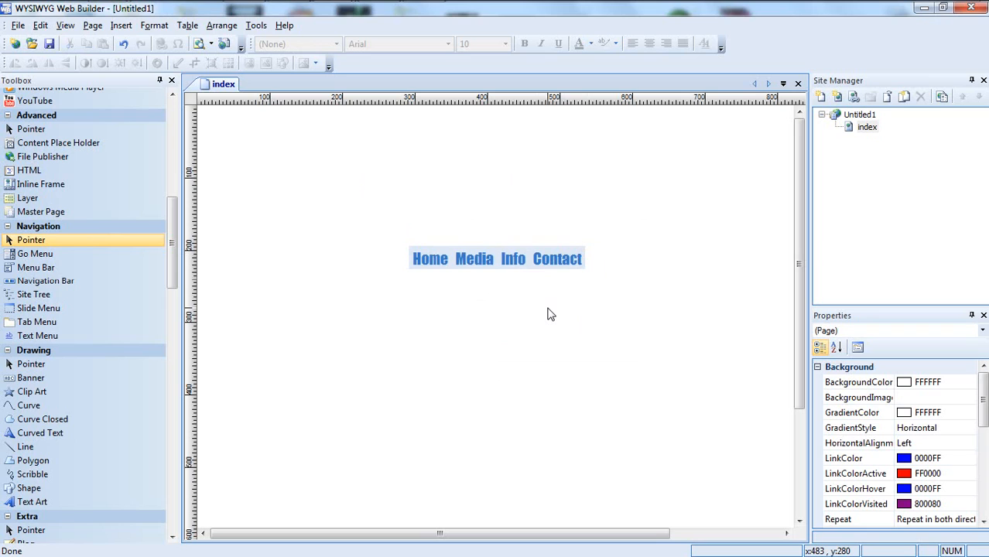
double_click(497, 265)
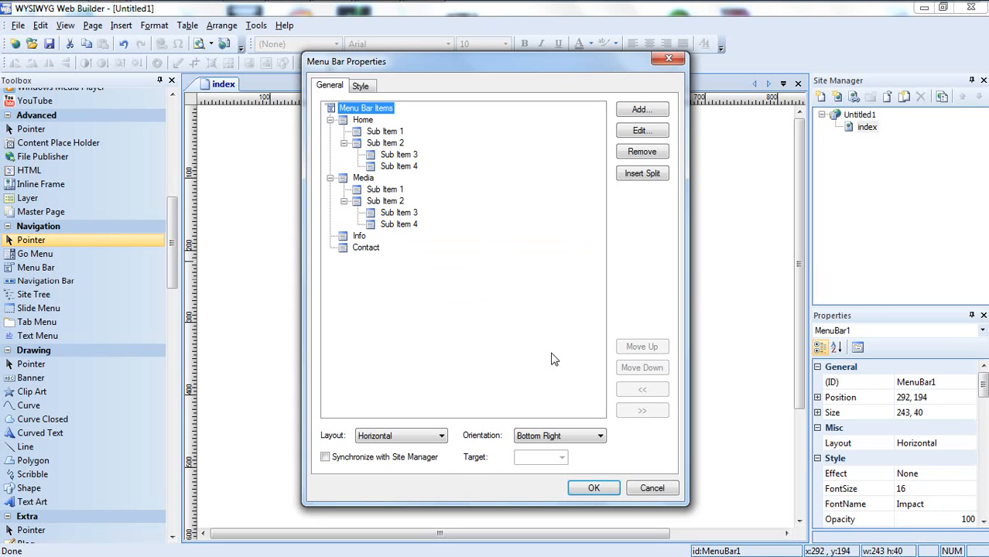
left_click(591, 488)
left_click(505, 313)
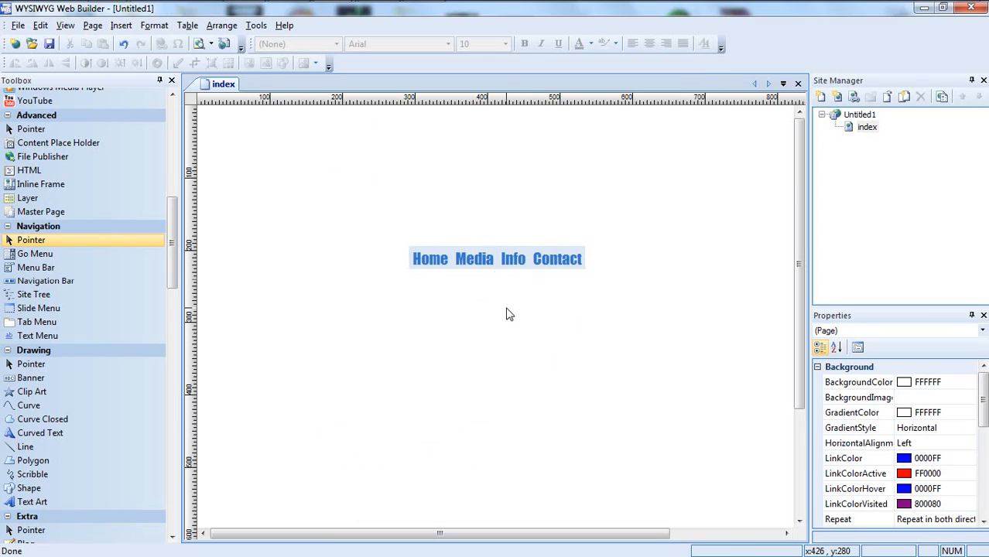
Step: Review the effect options in the menu bar's style properties, keeping the effect at None
left_click(512, 262)
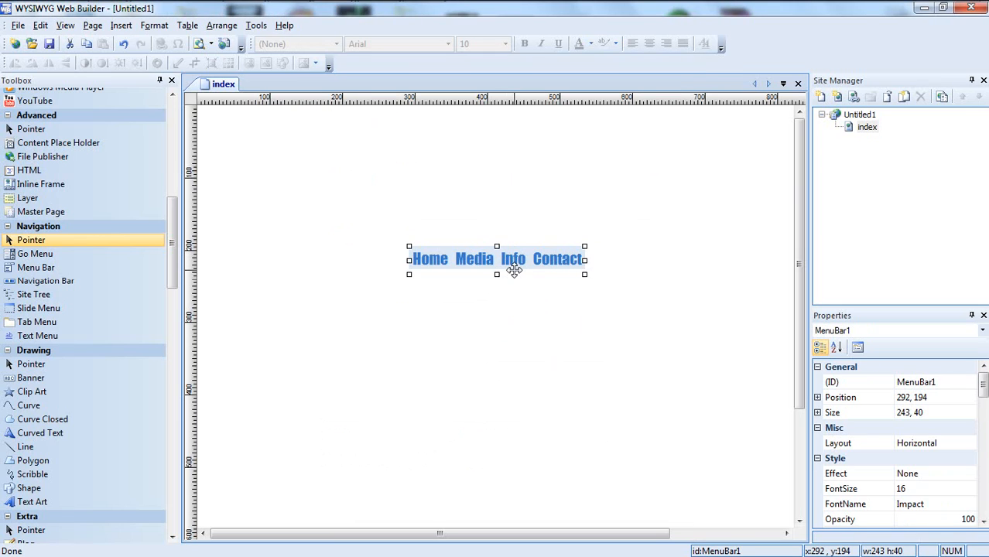
double_click(513, 267)
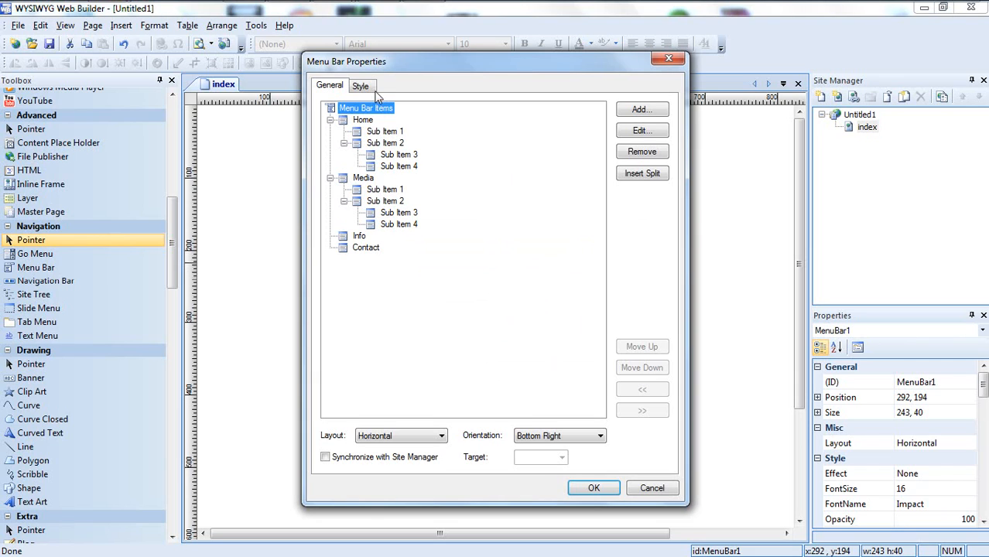
left_click(362, 86)
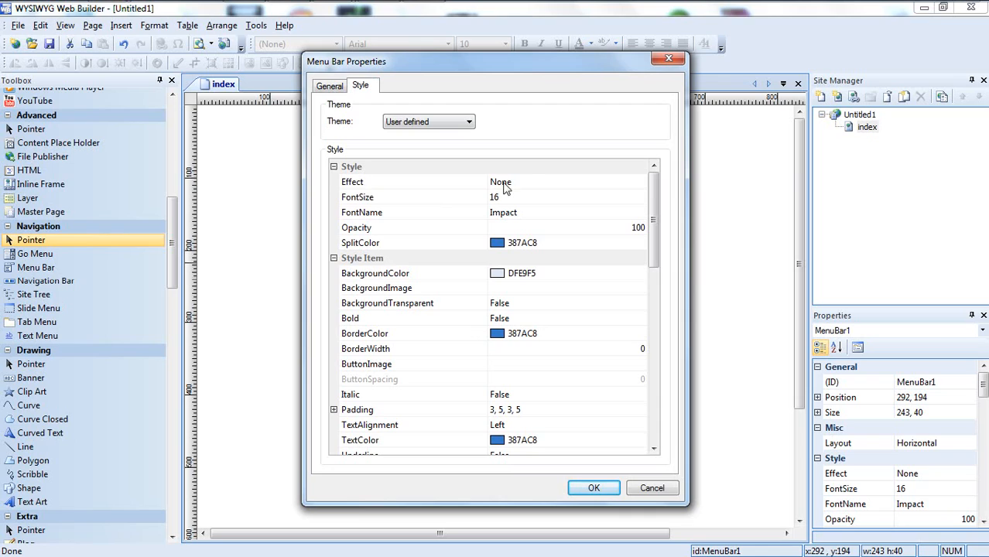
left_click(529, 185)
left_click(639, 182)
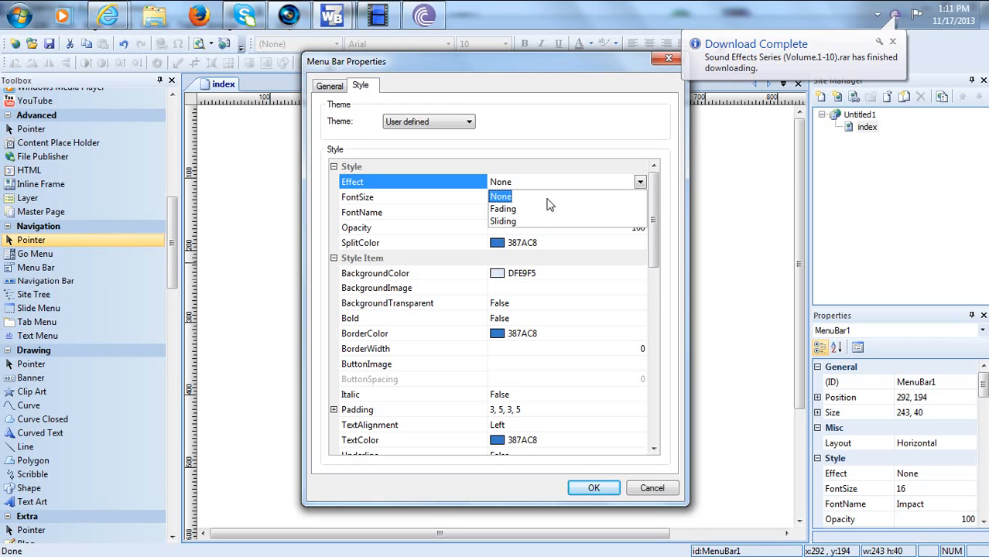
left_click(547, 198)
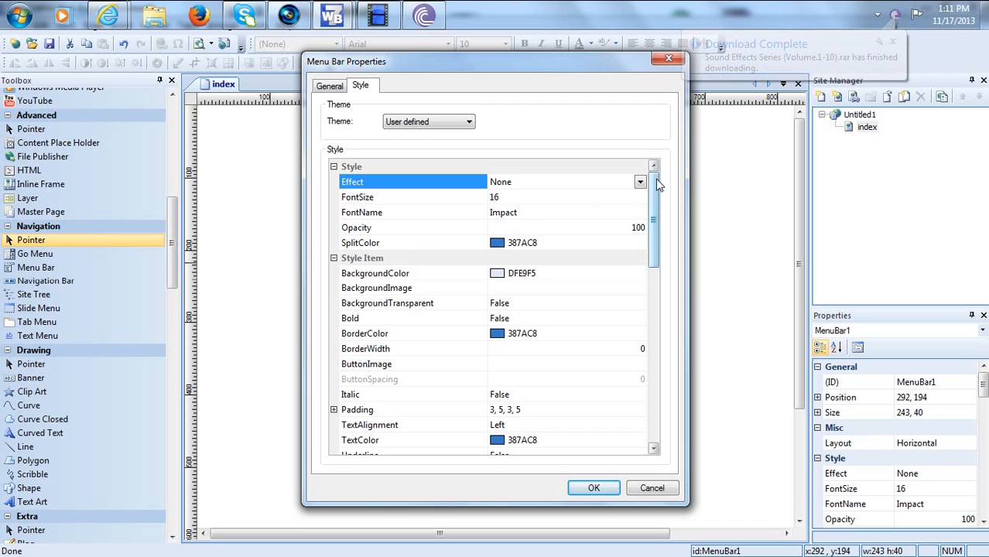
left_click_drag(657, 183, 636, 168)
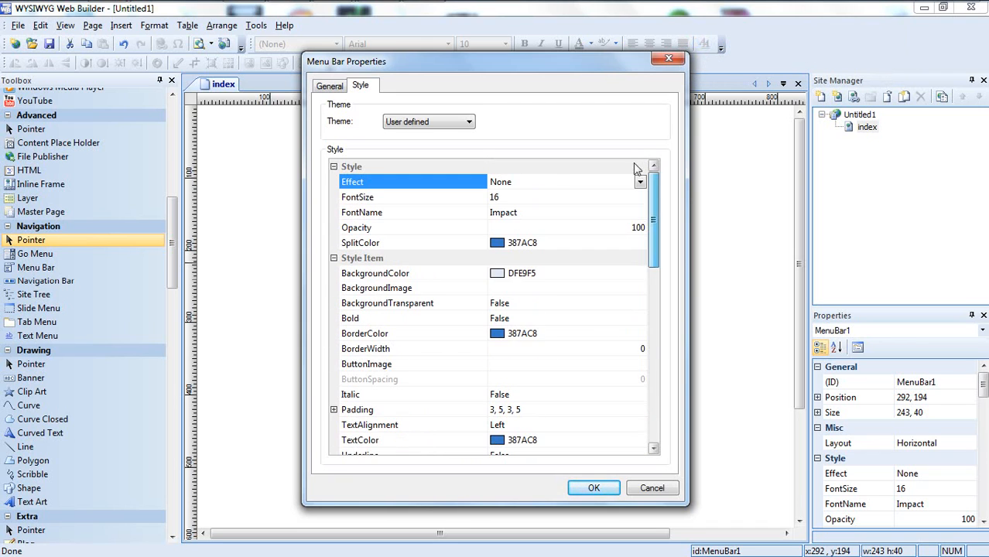
left_click(593, 487)
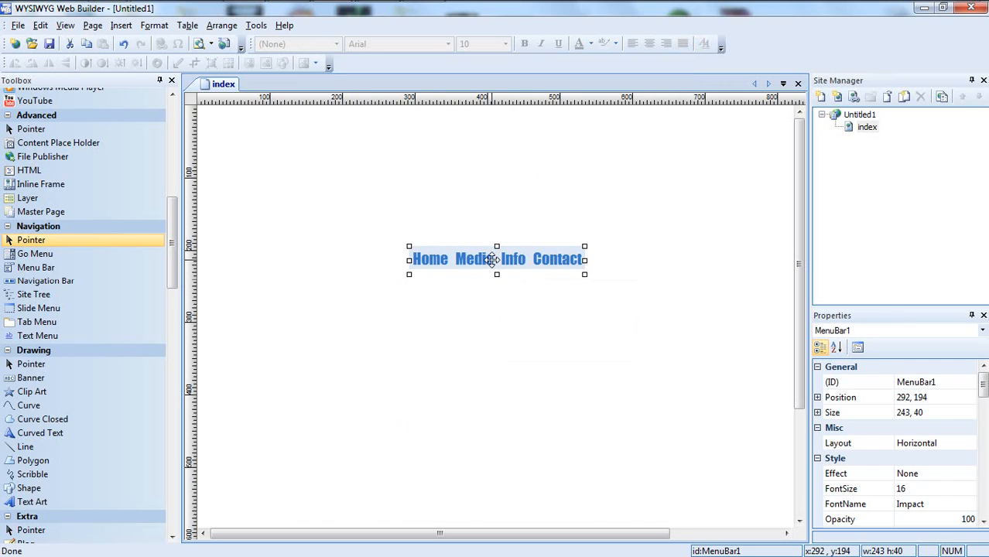
Step: Move the menu bar down the page to about position 270, 231
left_click(569, 321)
left_click_drag(544, 263, 545, 283)
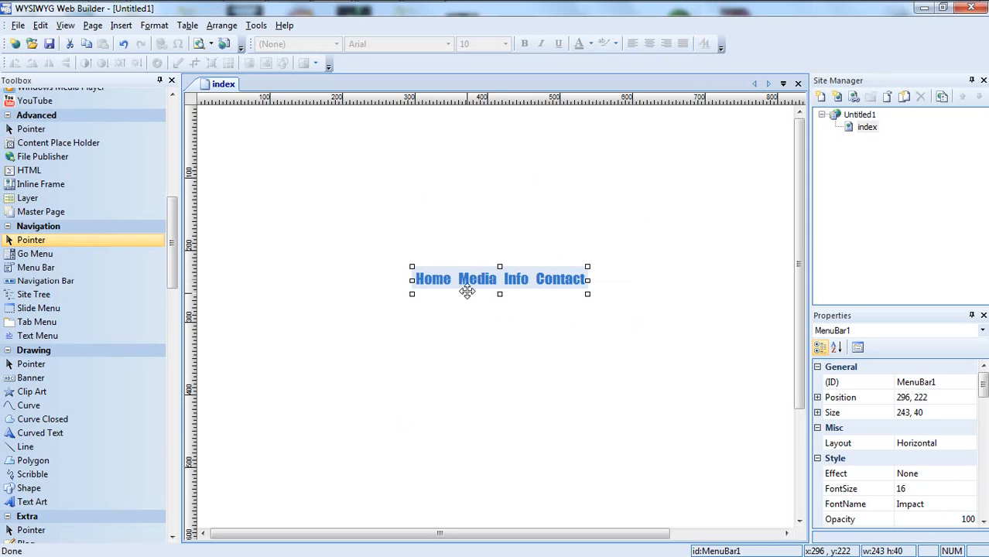
left_click_drag(461, 284, 446, 283)
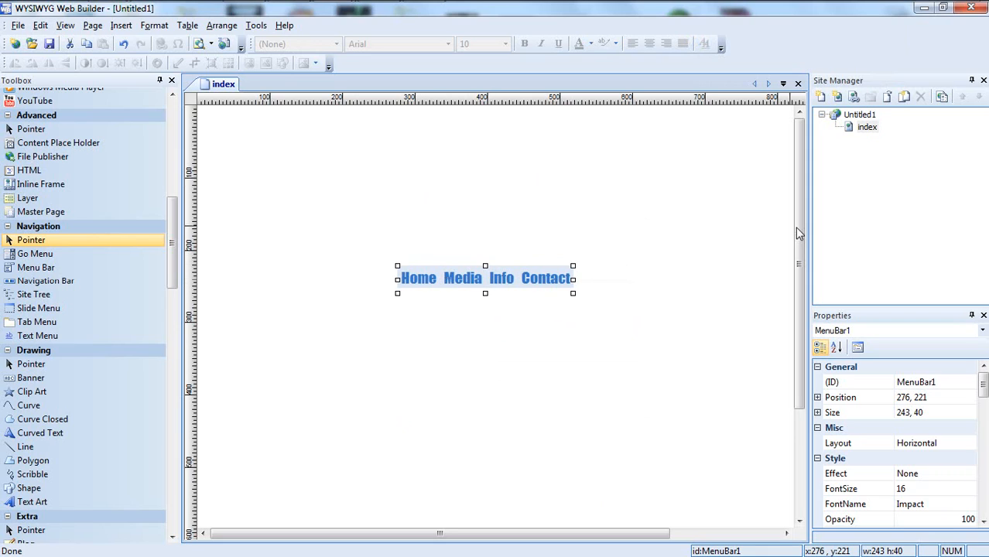
mouse_move(509, 288)
left_mouse_down()
mouse_move(541, 336)
mouse_move(463, 307)
mouse_move(573, 231)
mouse_move(541, 317)
mouse_move(505, 318)
mouse_move(512, 252)
mouse_move(489, 160)
mouse_move(503, 292)
left_mouse_up()
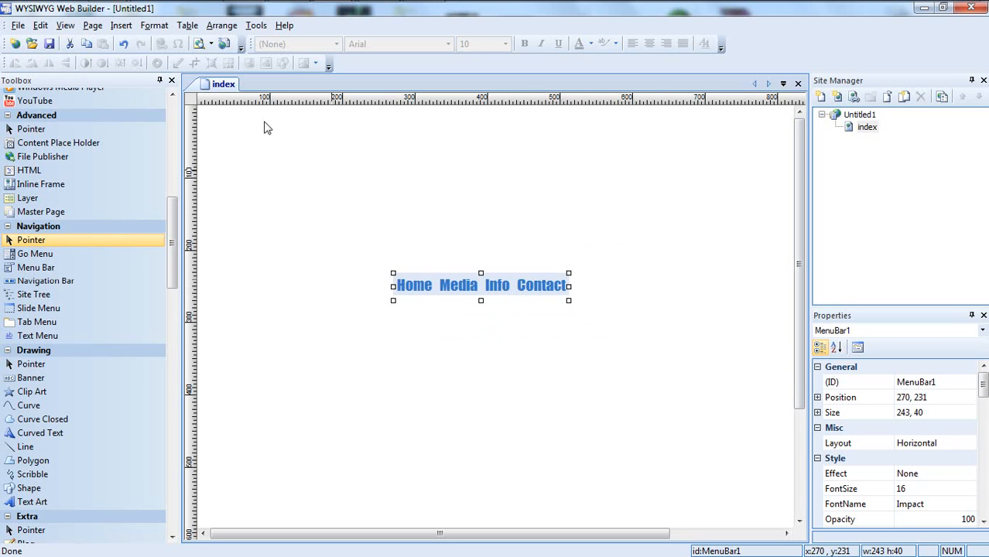
left_click(222, 25)
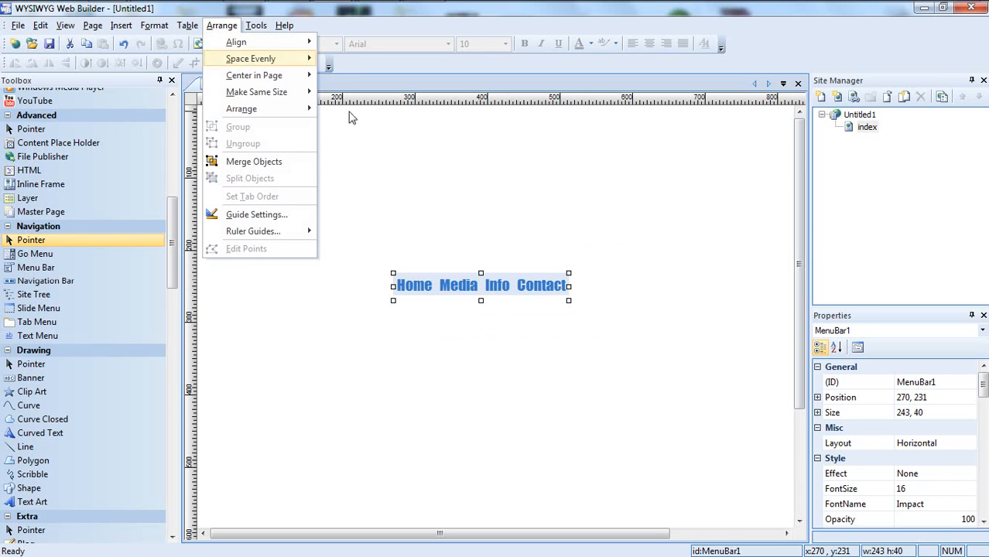
left_click(460, 259)
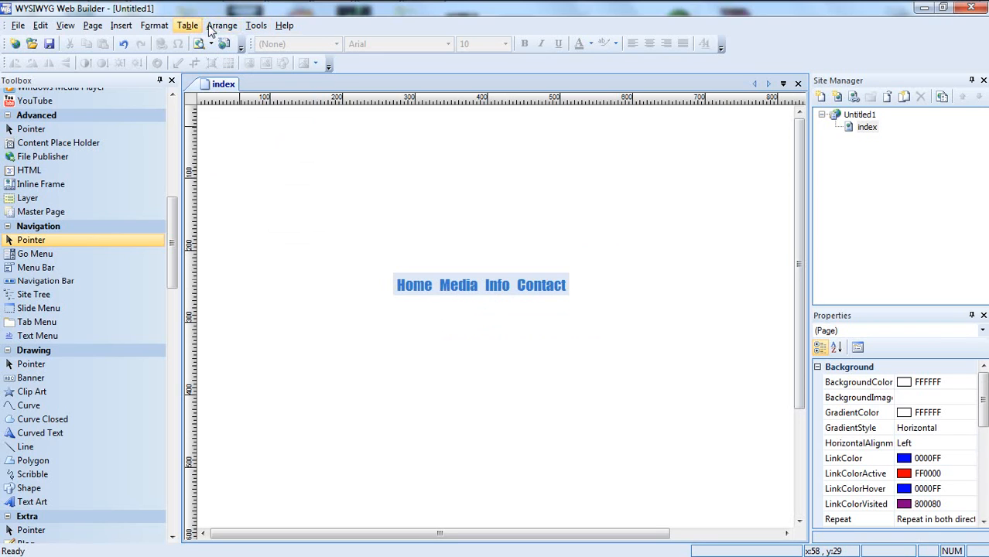
left_click(233, 34)
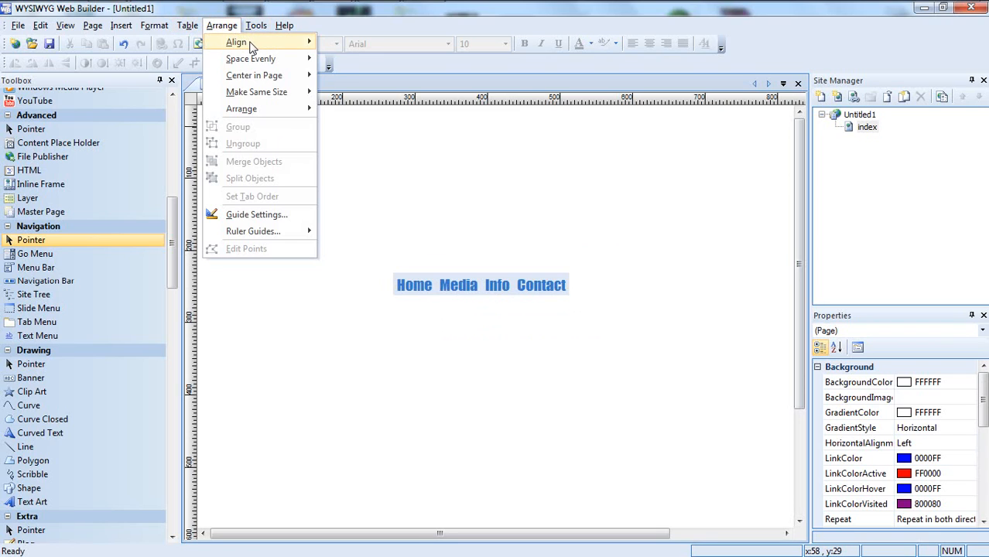
mouse_move(277, 75)
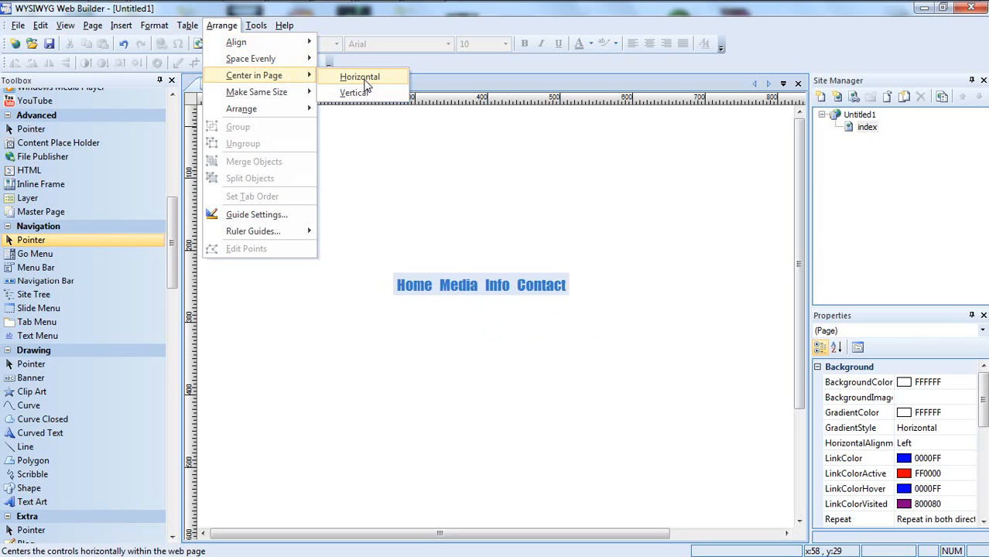
left_click(365, 80)
Step: Center the menu bar horizontally in the page and deselect it
left_click(421, 292)
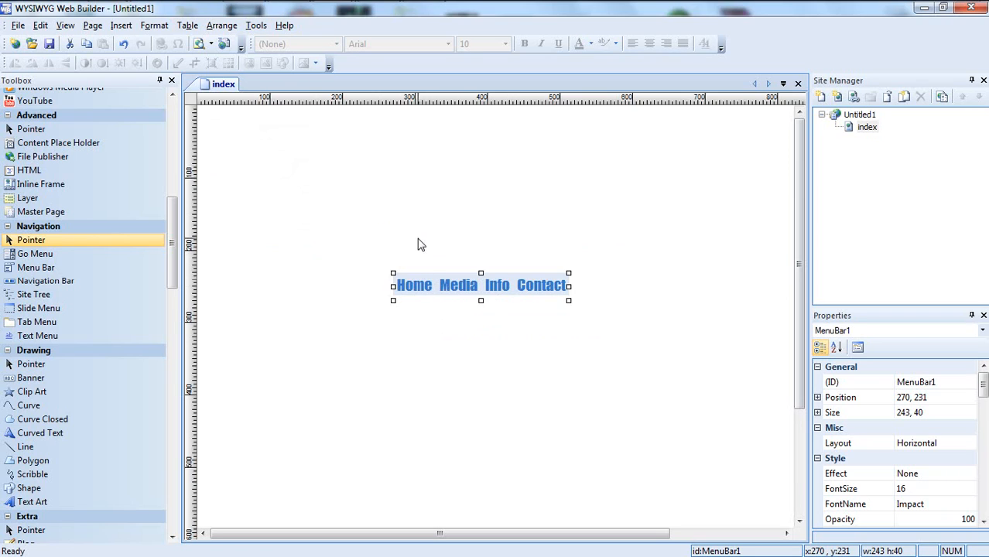
left_click(220, 25)
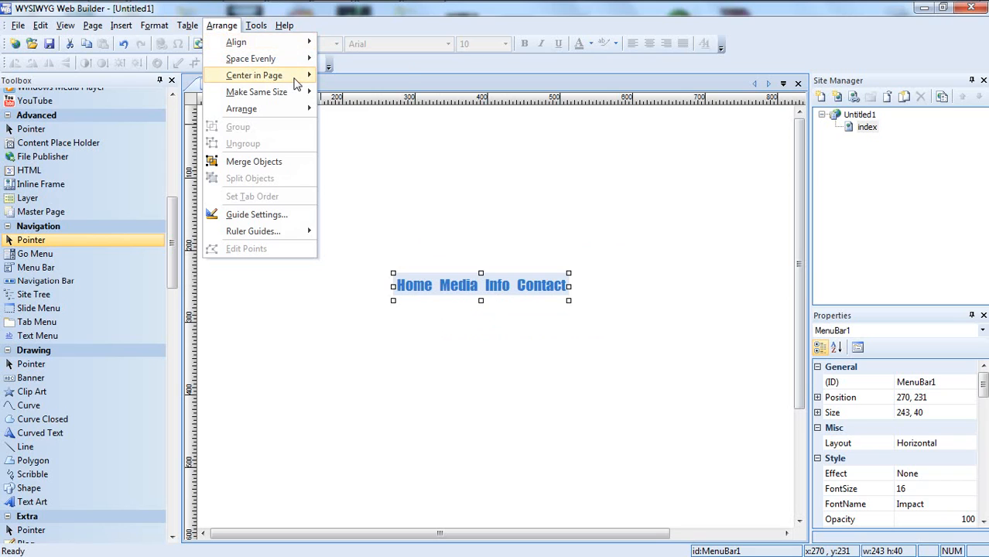
mouse_move(278, 75)
left_click(352, 75)
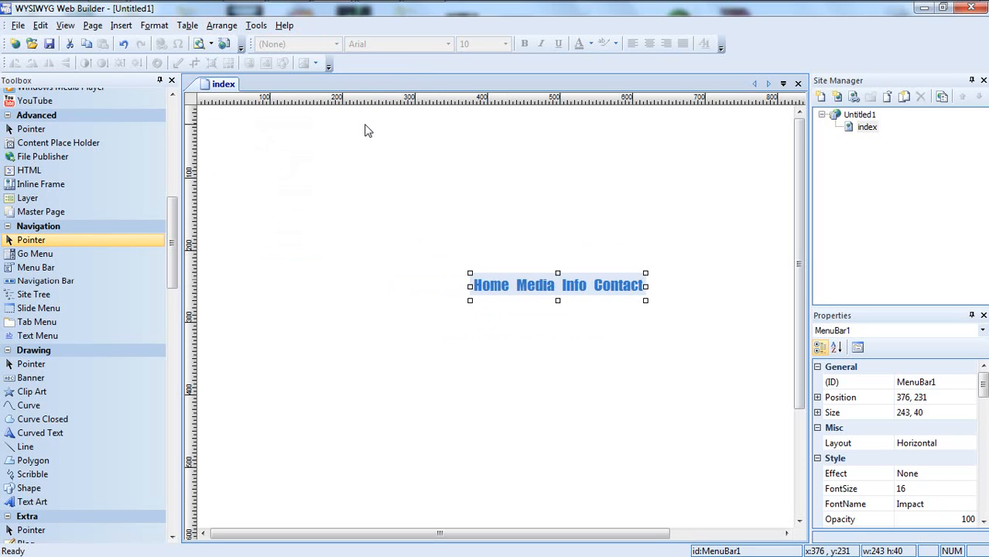
left_click(437, 377)
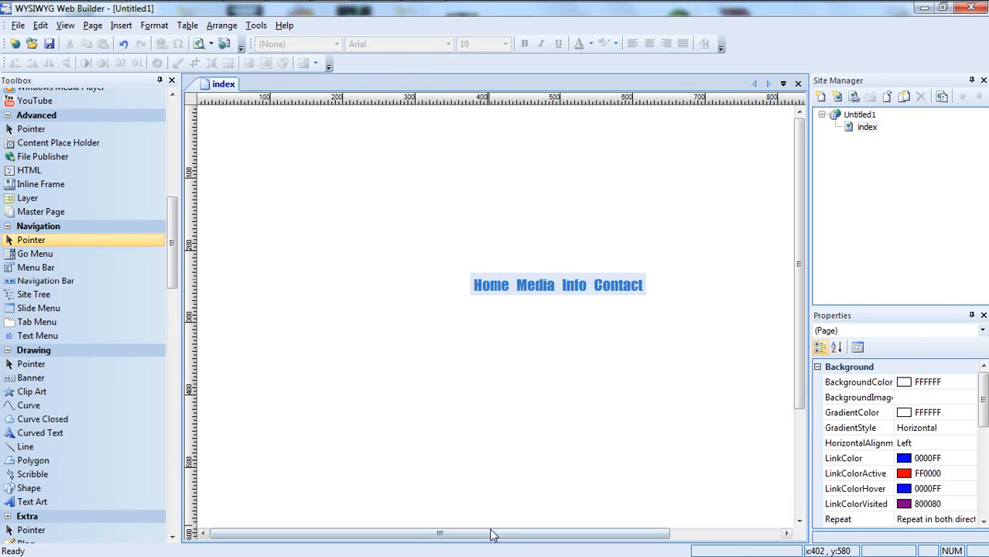
left_click_drag(495, 533, 416, 508)
left_click(221, 24)
mouse_move(302, 77)
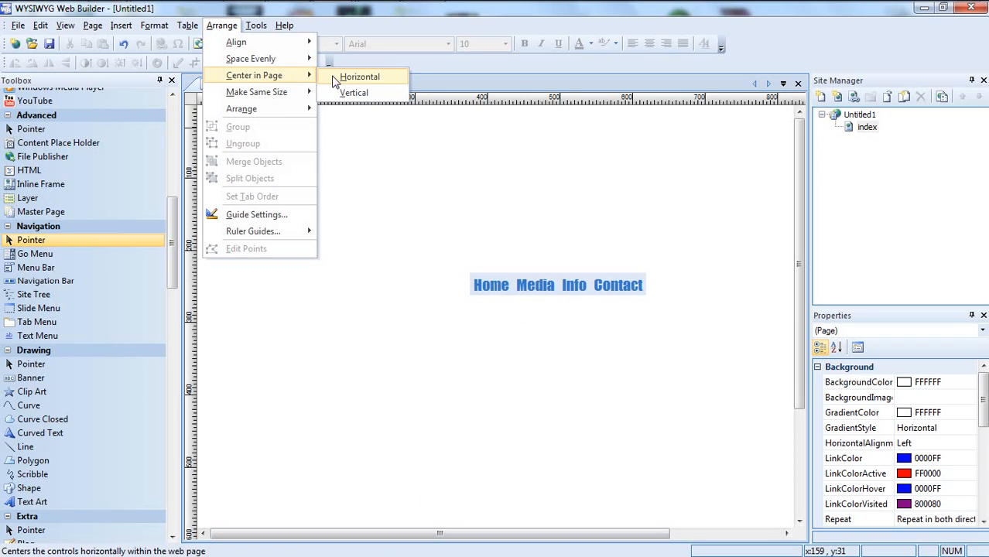
left_click(417, 353)
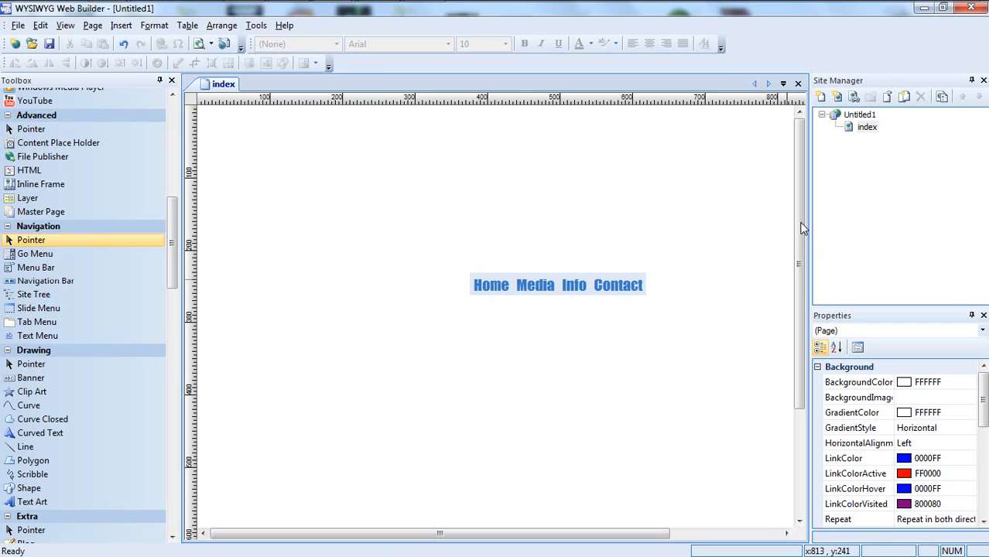
left_click_drag(802, 229, 804, 362)
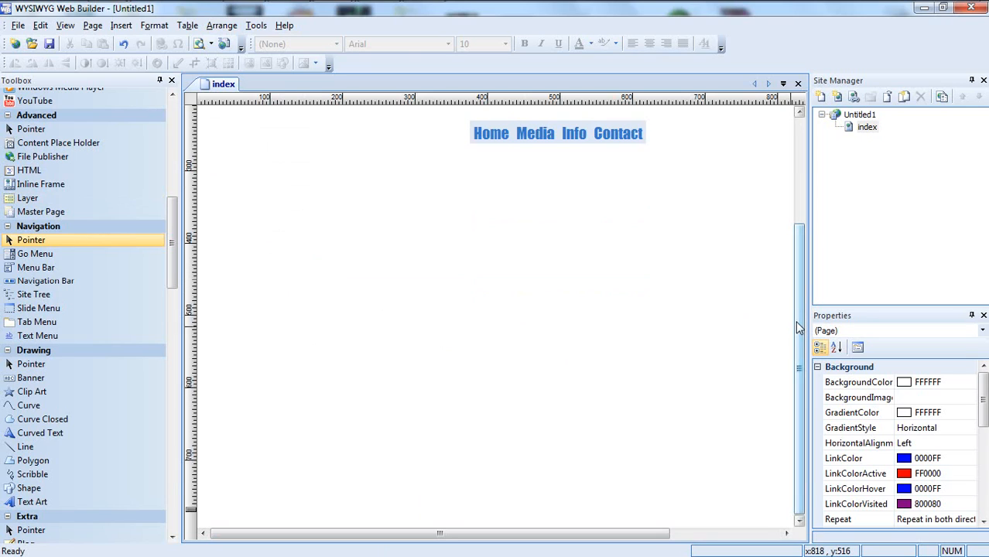
left_click_drag(799, 322, 799, 307)
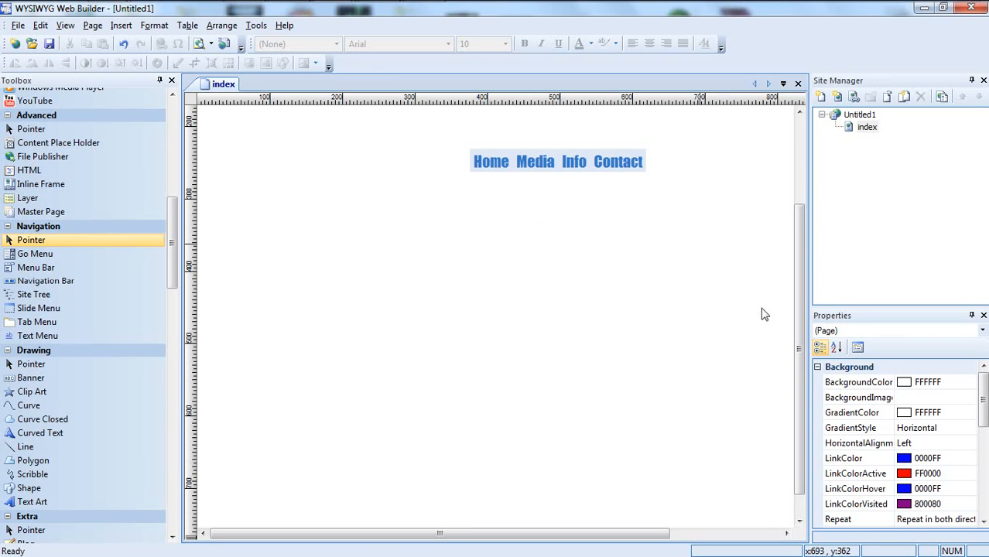
Step: Set the index page's background color to black (000000)
left_click(942, 386)
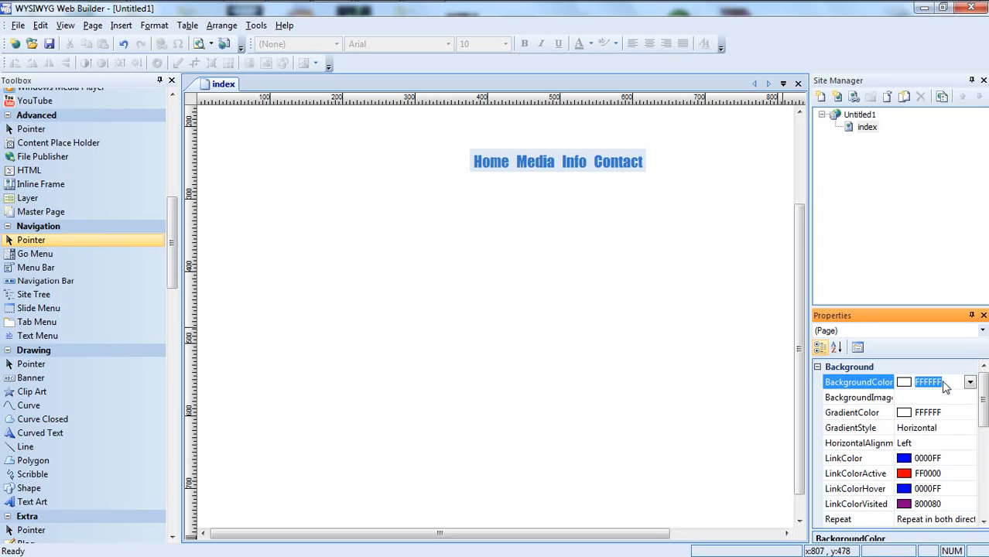
left_click(970, 382)
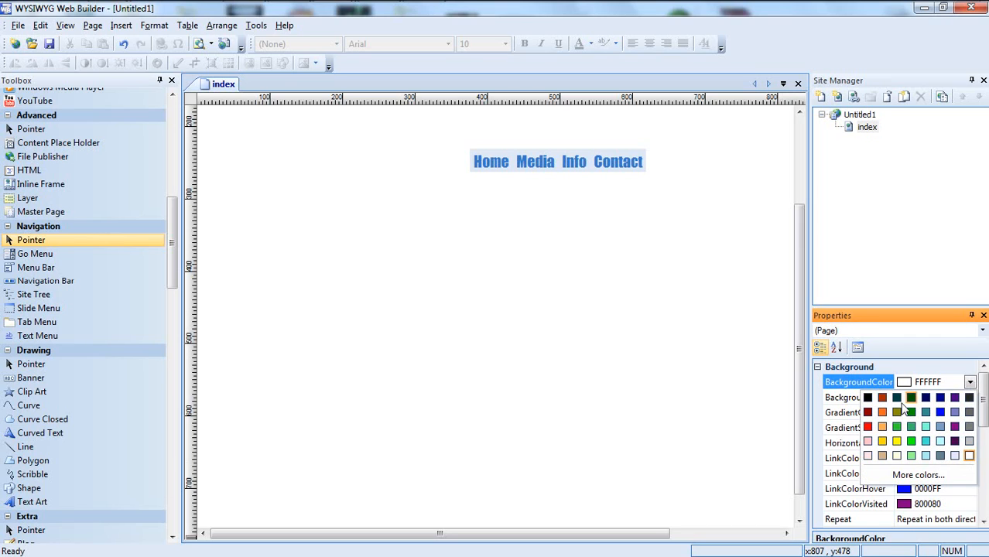
left_click(798, 338)
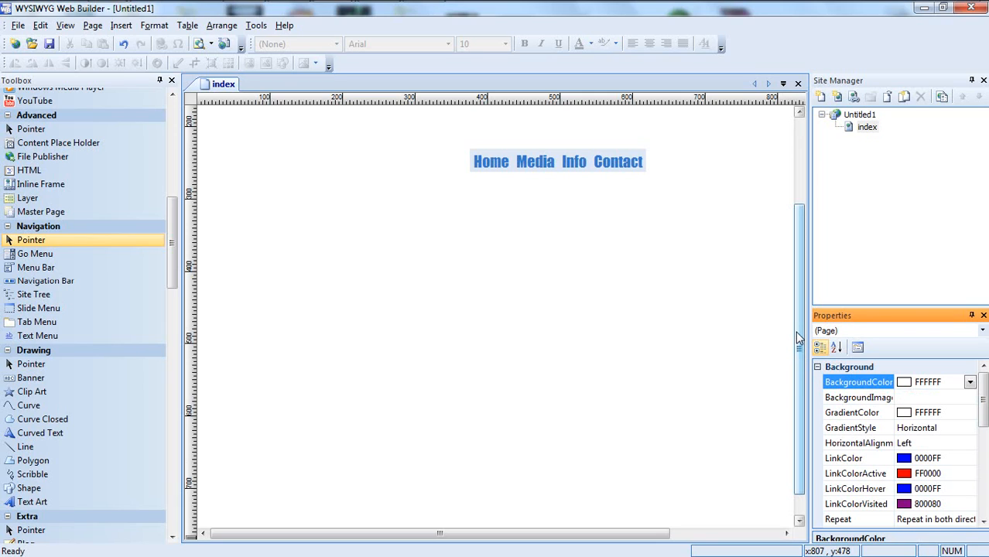
left_click(970, 382)
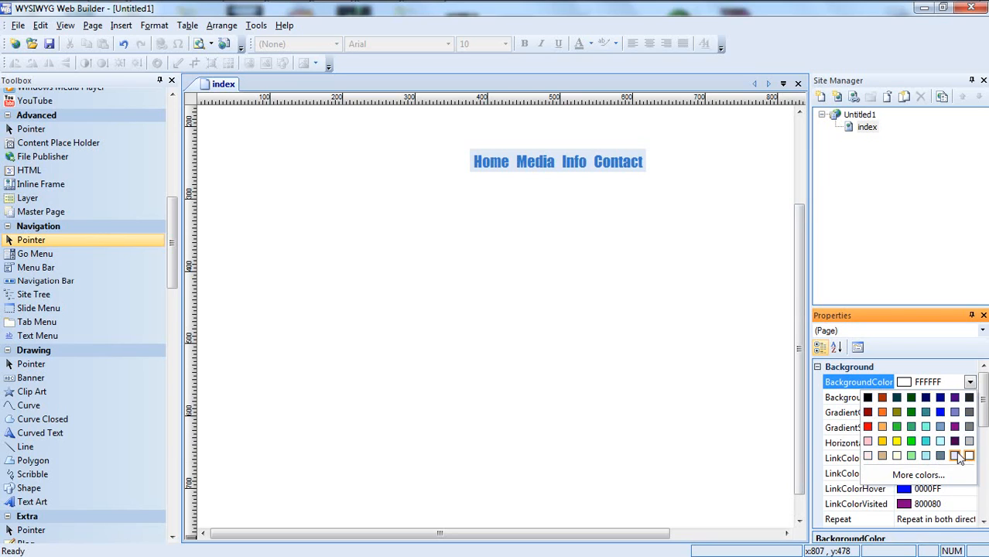
left_click(867, 397)
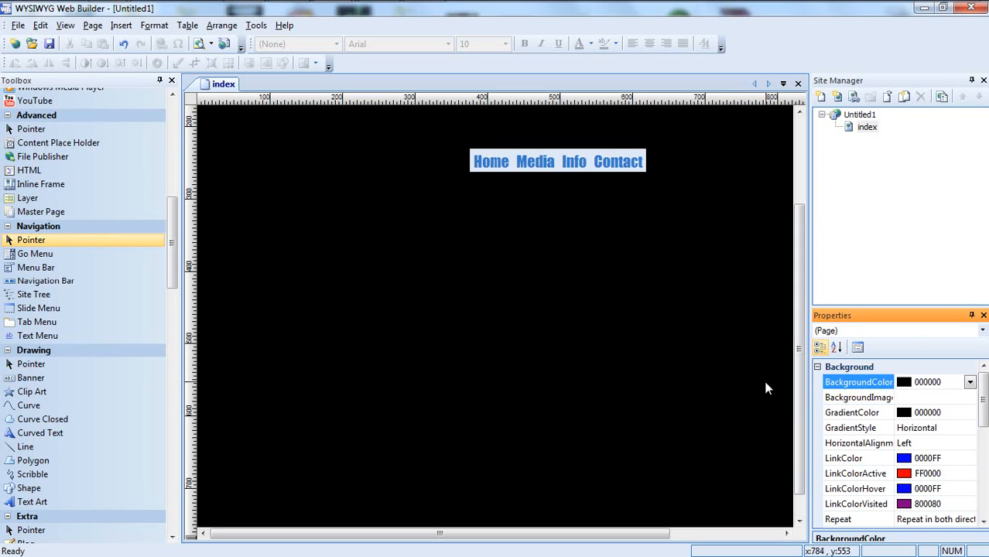
left_click_drag(800, 379, 796, 258)
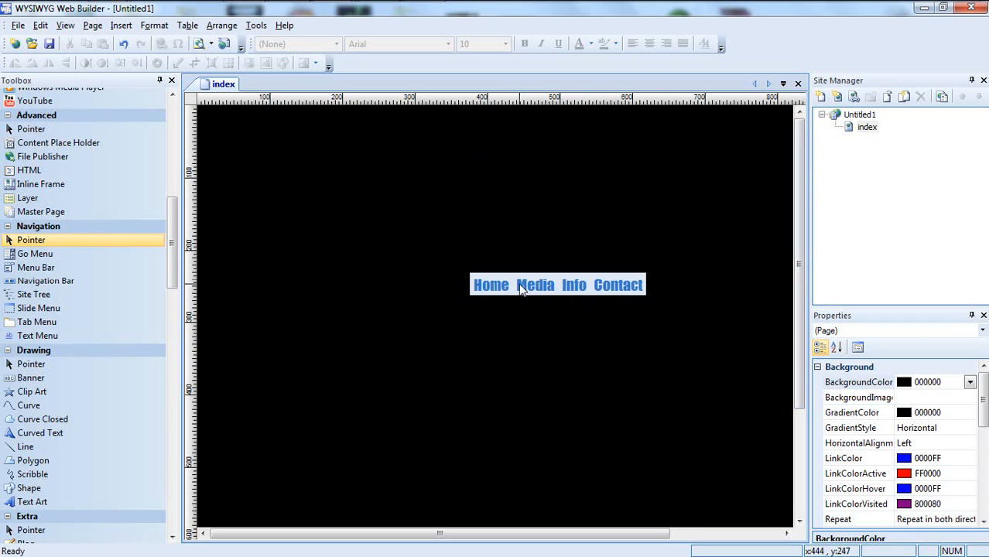
left_click(578, 285)
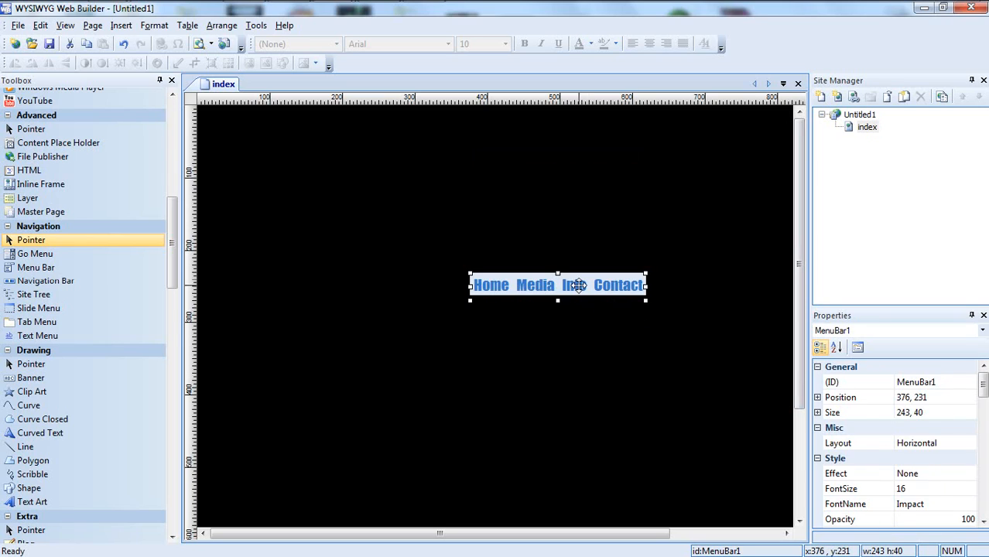
left_click(587, 341)
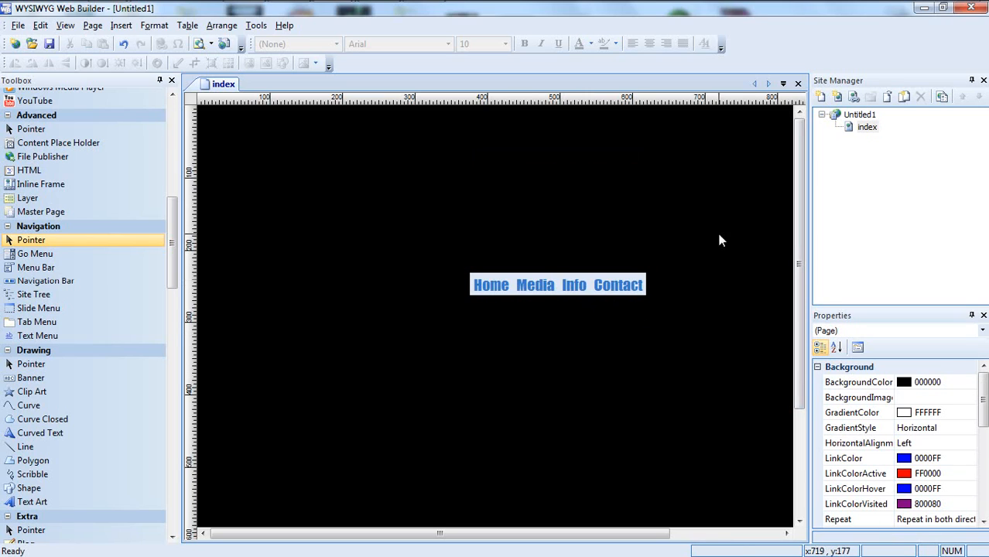
left_click_drag(795, 215, 780, 180)
Step: Set the menu bar's item background color to black (000000) in its style properties and apply the change
double_click(564, 288)
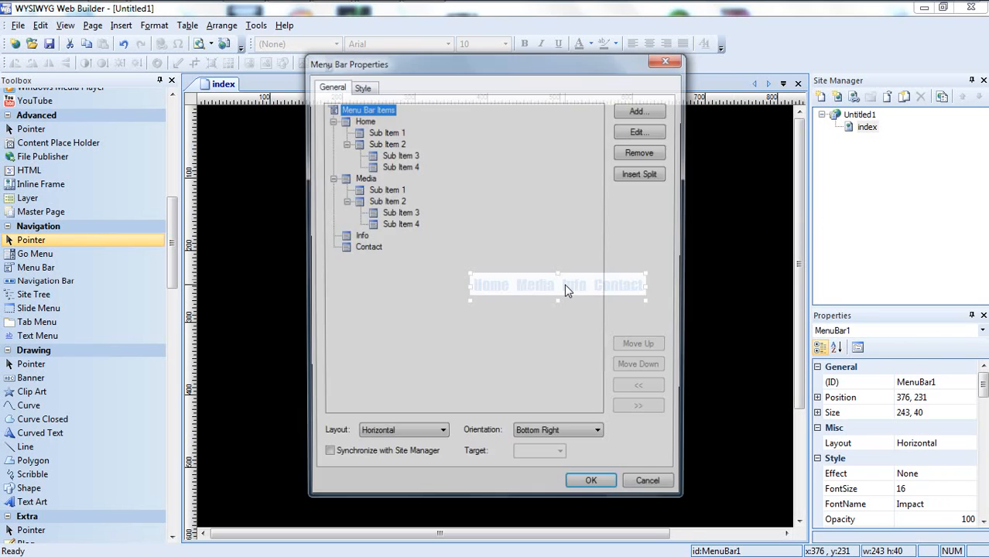
left_click(362, 86)
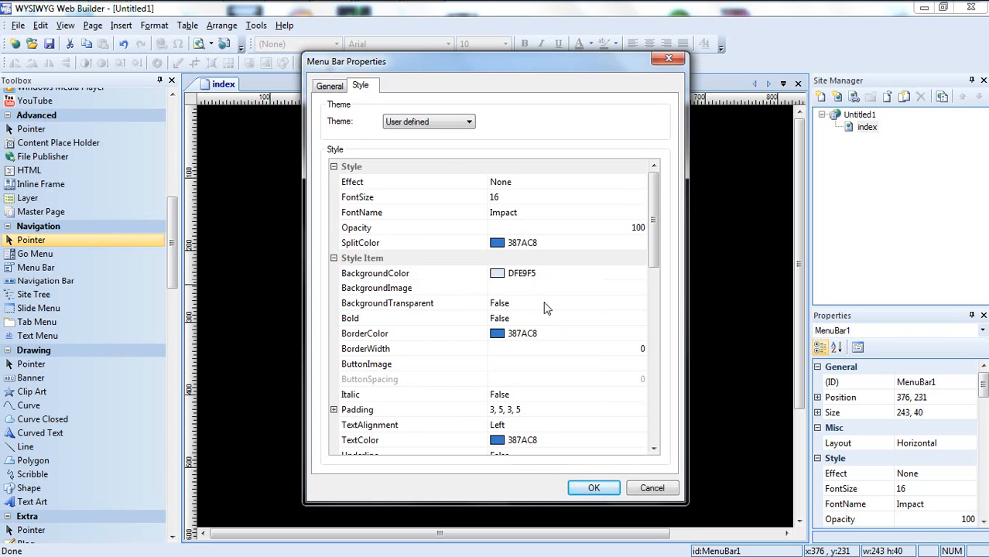
left_click(529, 277)
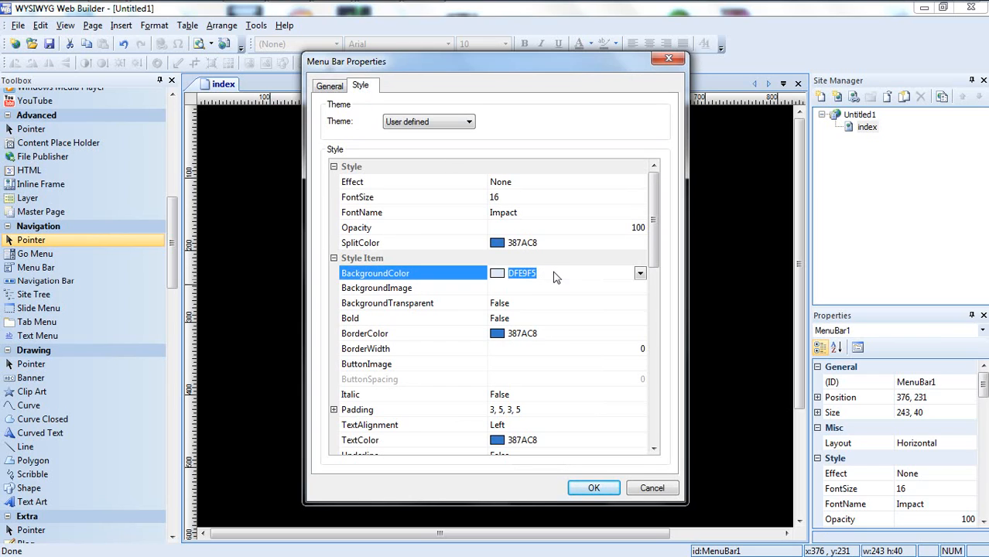
left_click(639, 273)
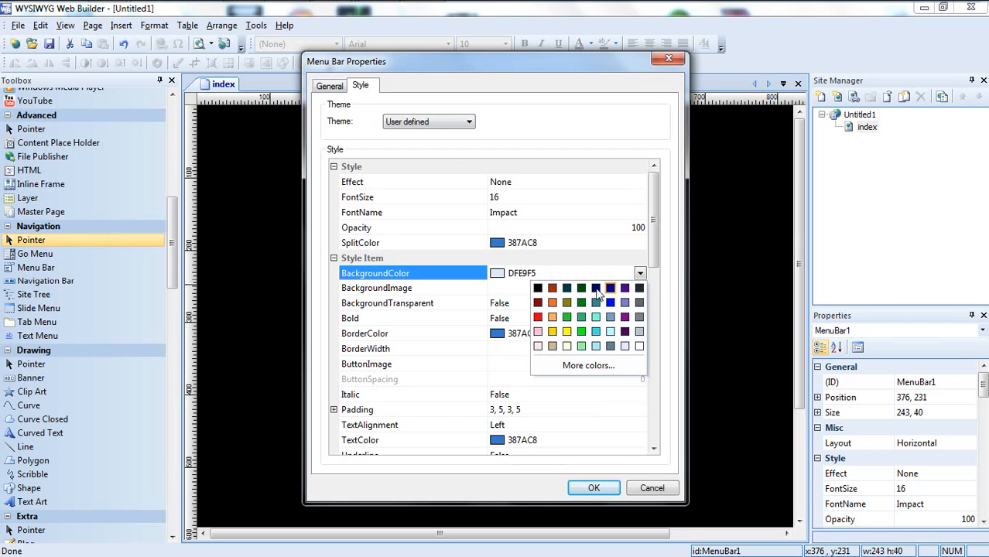
left_click(538, 289)
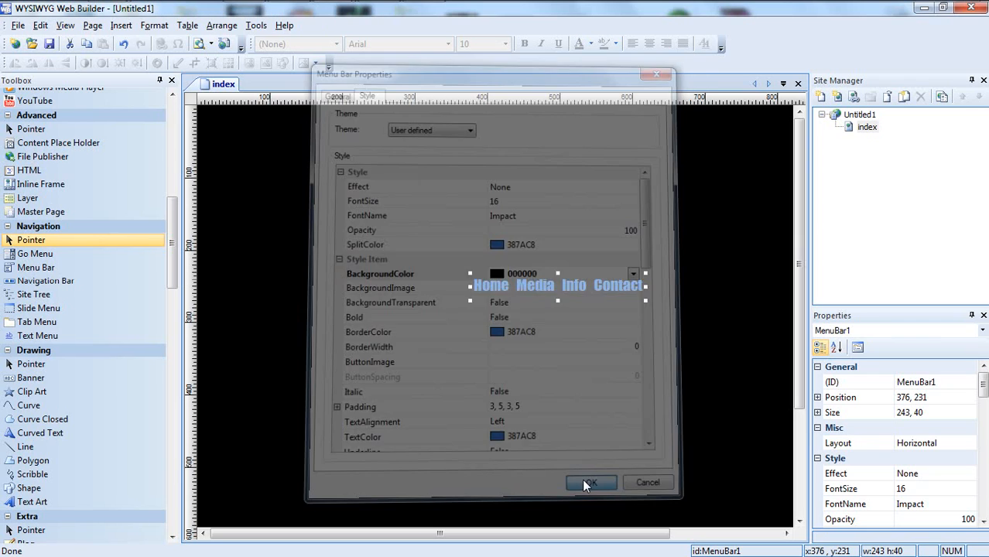
Step: Review the menu bar's general style and normal item style settings, and close its properties
left_click(585, 486)
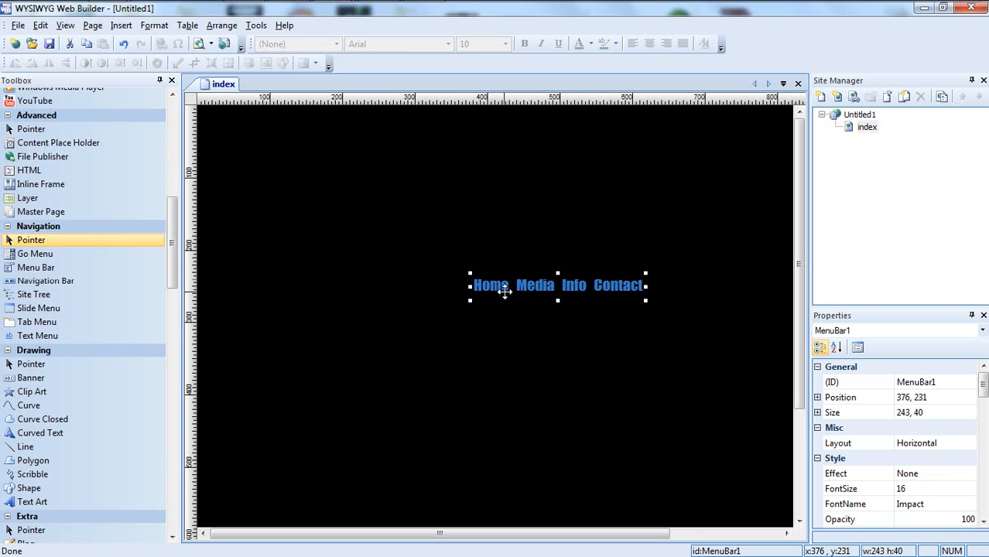
double_click(573, 287)
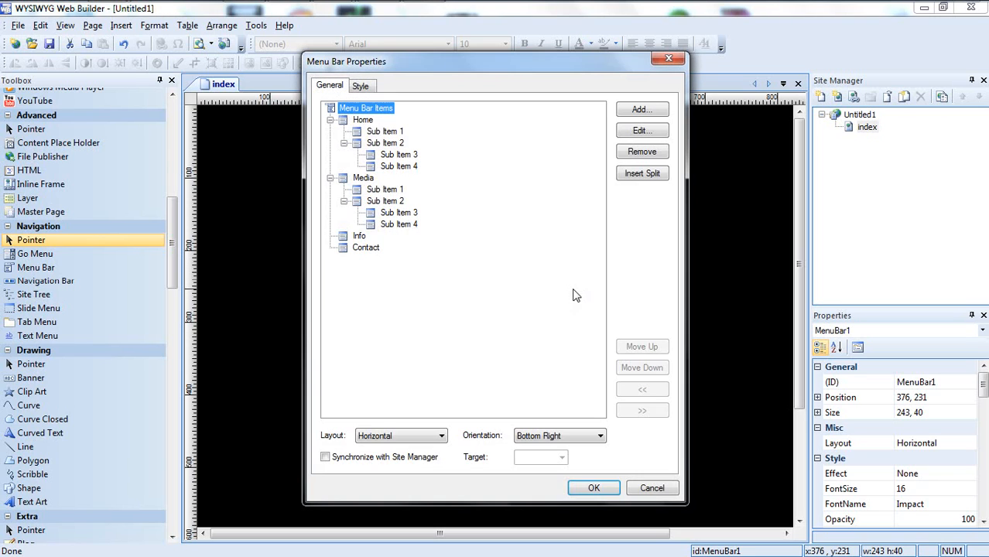
left_click(369, 92)
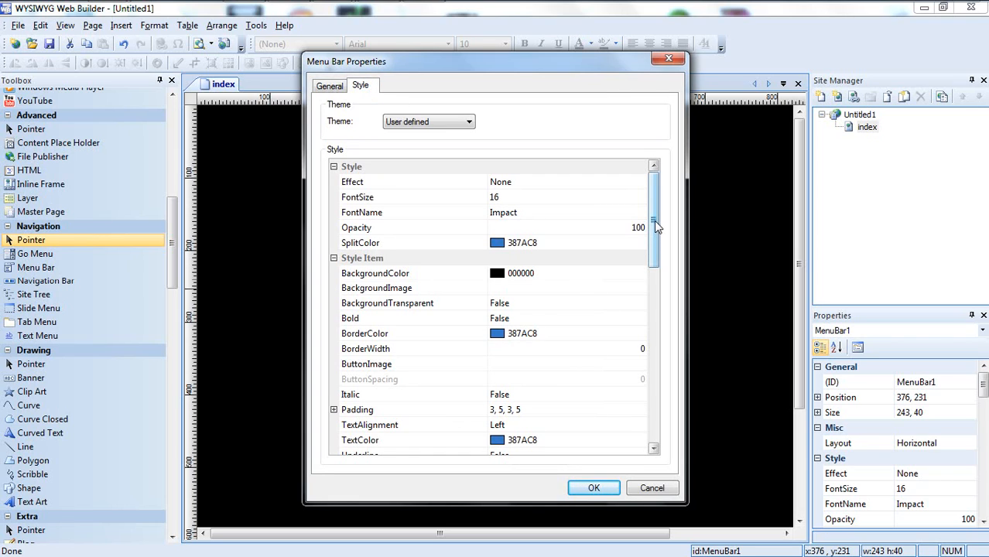
left_click_drag(654, 220, 655, 229)
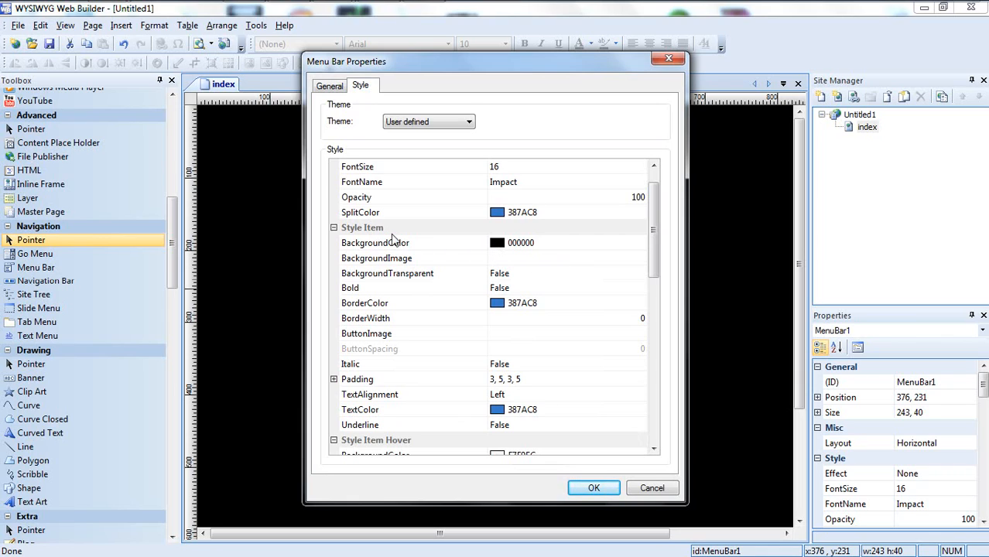
mouse_move(652, 228)
left_mouse_down()
mouse_move(655, 195)
mouse_move(655, 221)
left_mouse_up()
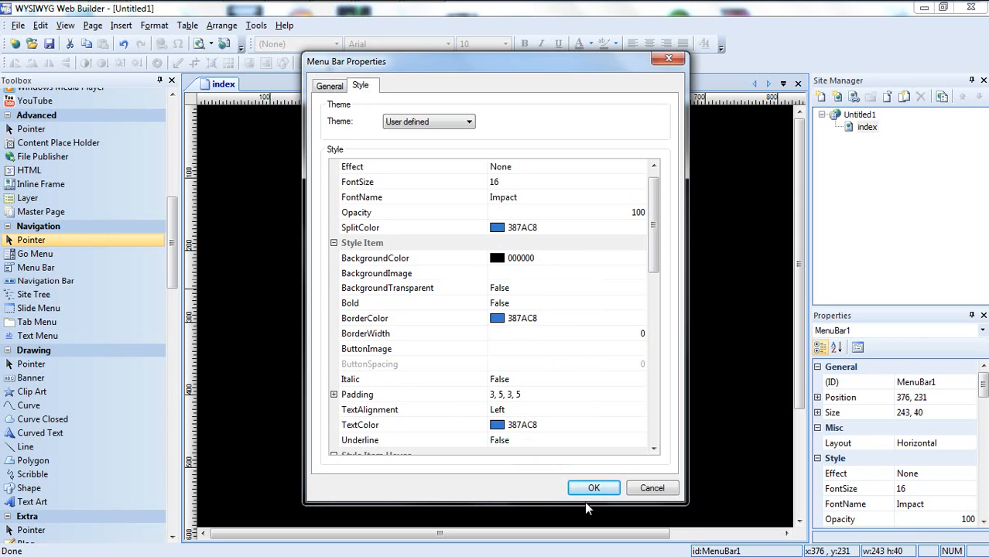
left_click(601, 483)
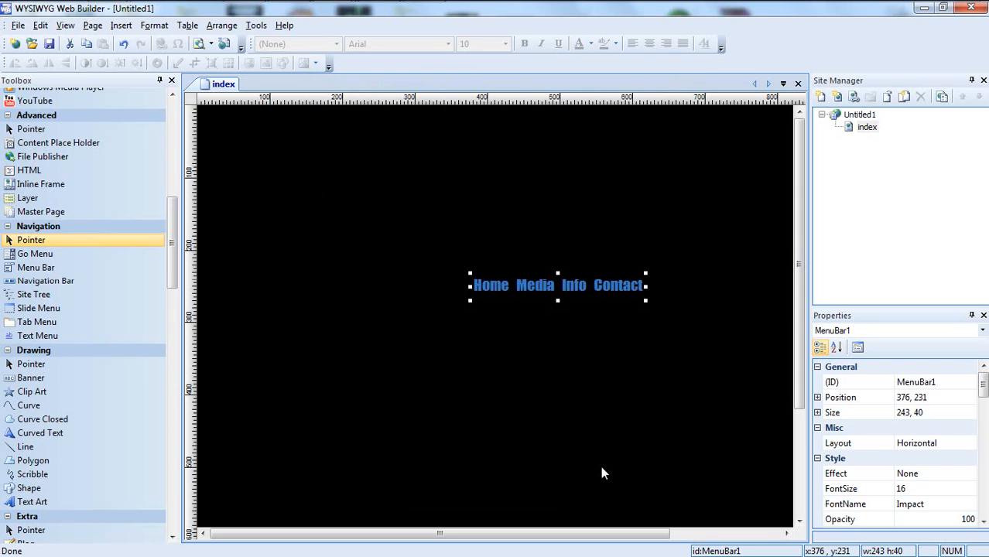
left_click(575, 316)
left_click(577, 282)
left_click(576, 329)
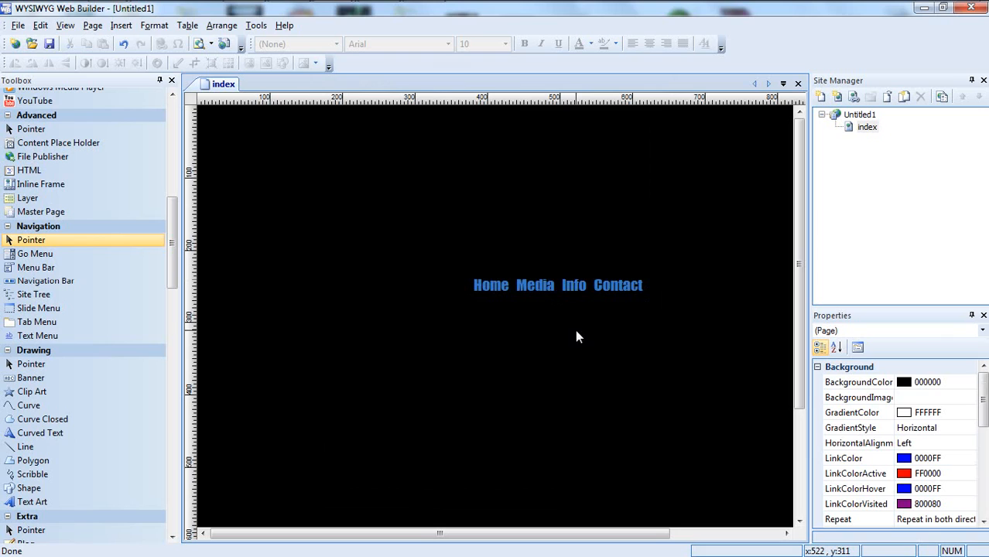
left_click(577, 285)
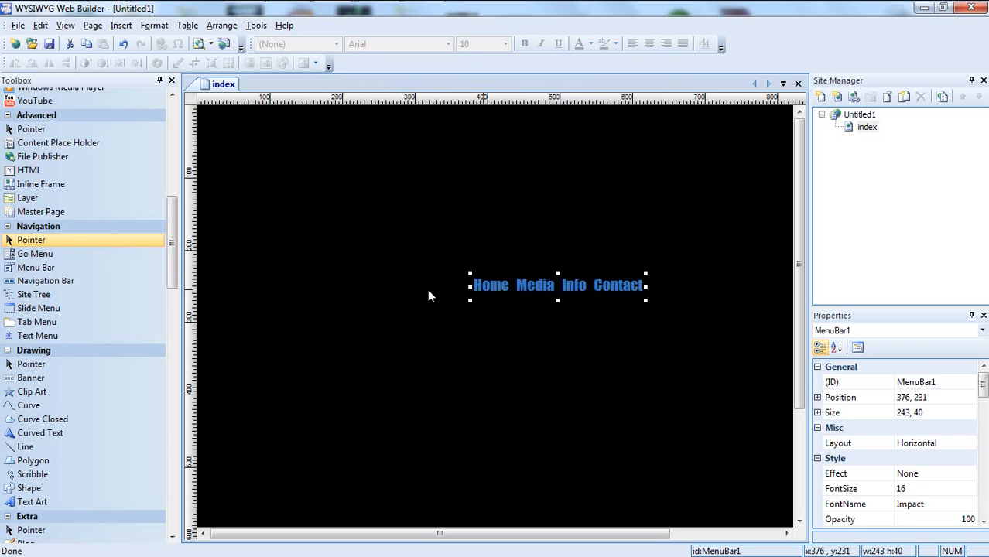
Step: Add a 200 by 200 layer beside the menu bar, placed at about 143, 201
mouse_move(172, 226)
left_mouse_down()
mouse_move(171, 294)
mouse_move(159, 211)
mouse_move(166, 104)
mouse_move(163, 201)
left_mouse_up()
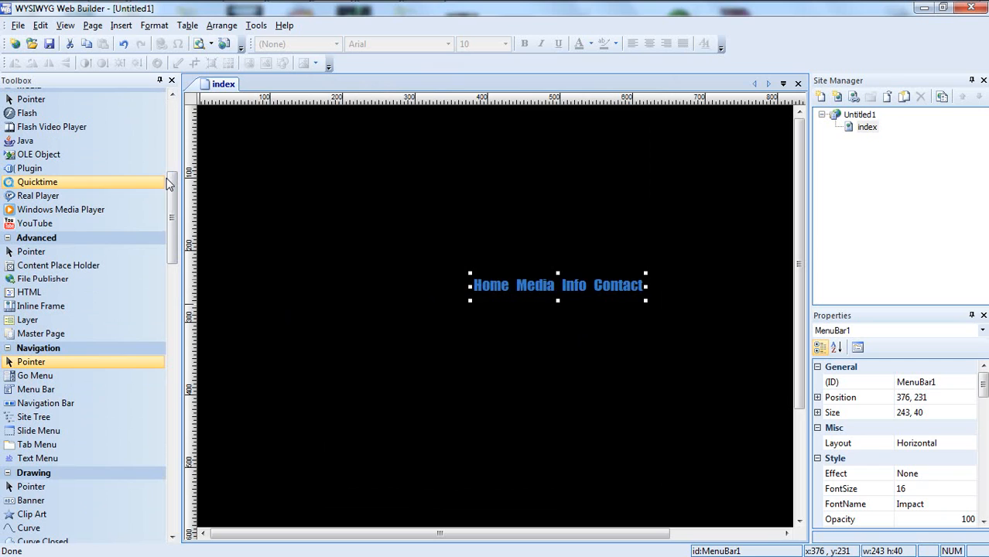
mouse_move(171, 180)
left_mouse_down()
mouse_move(171, 103)
mouse_move(172, 189)
left_mouse_up()
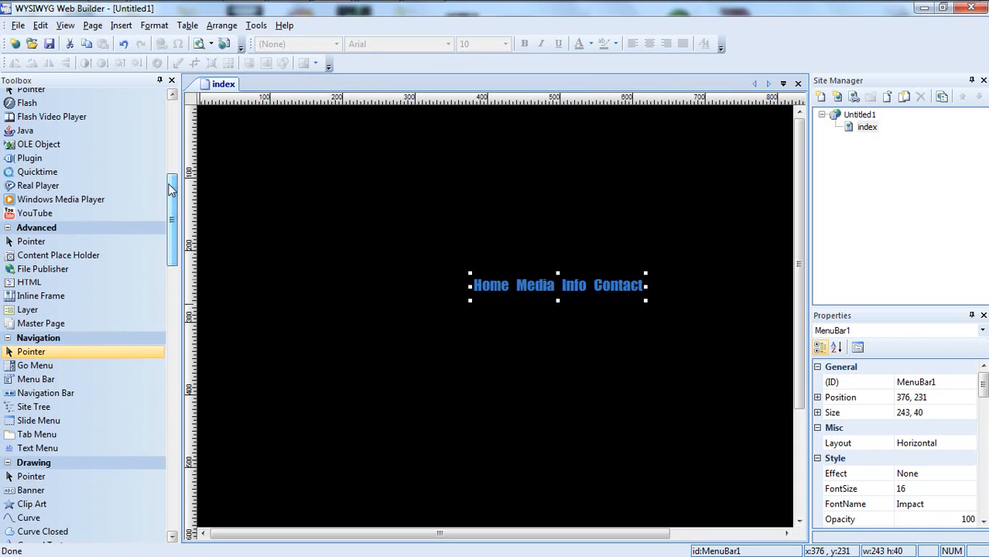
left_click(44, 308)
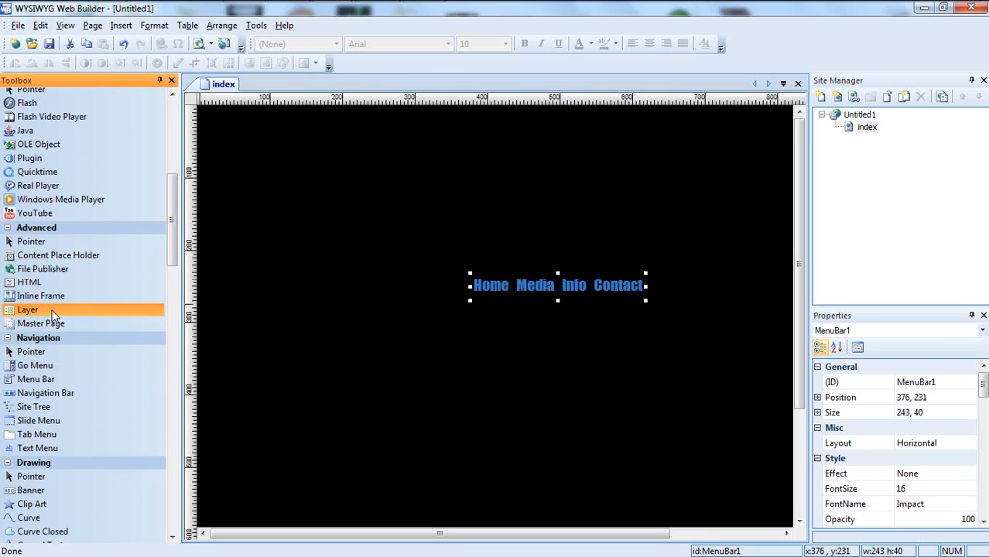
left_click(288, 307)
left_click_drag(350, 334, 363, 286)
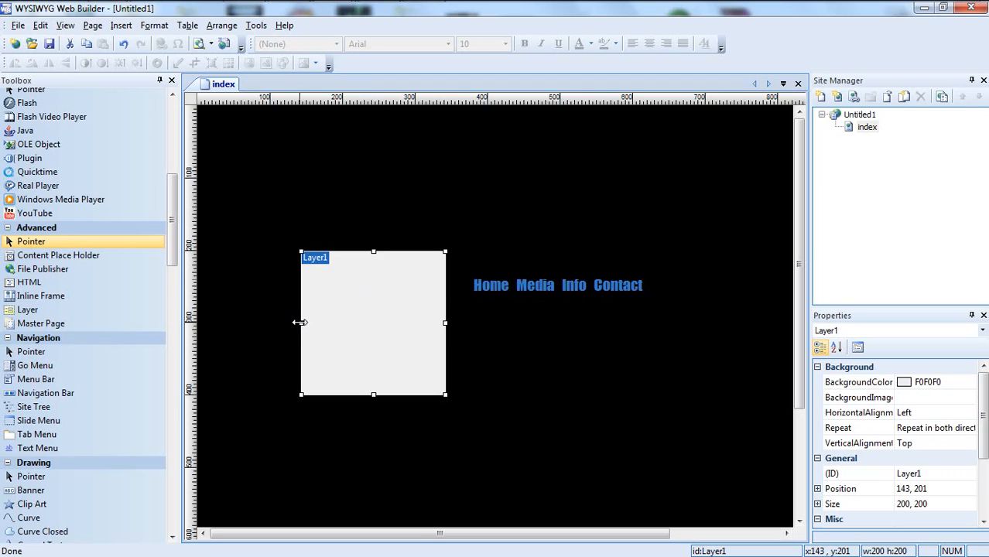
Step: Stretch the layer into a tall panel of about 249 by 414 near the page's left edge
left_click_drag(302, 323, 203, 322)
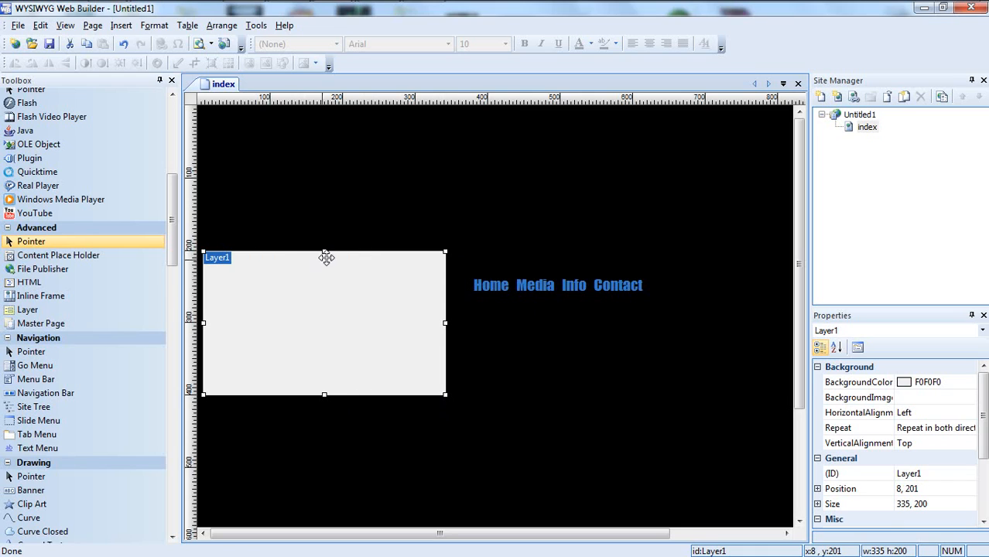
left_click_drag(325, 251, 324, 158)
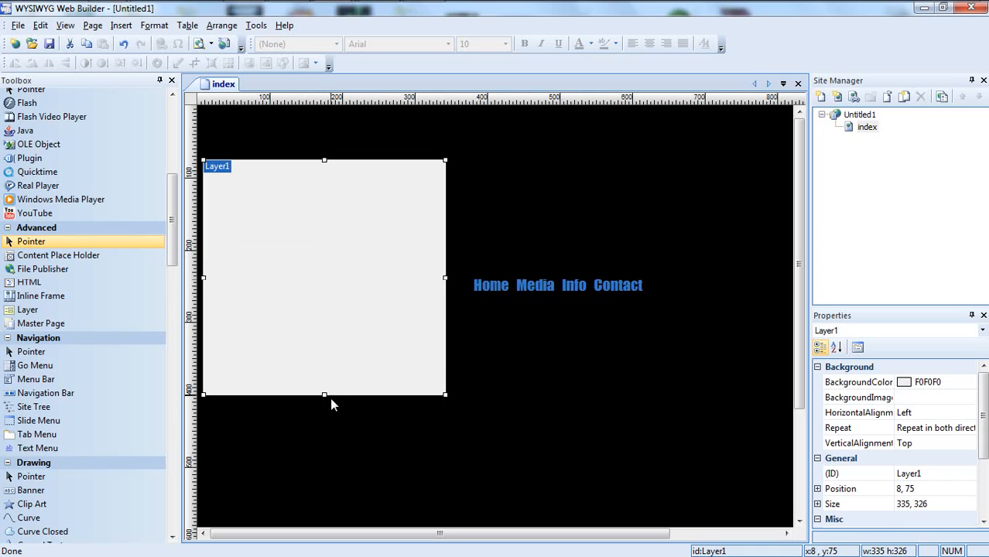
left_click_drag(325, 395, 324, 458)
left_click_drag(446, 309, 379, 322)
left_click_drag(203, 309, 199, 308)
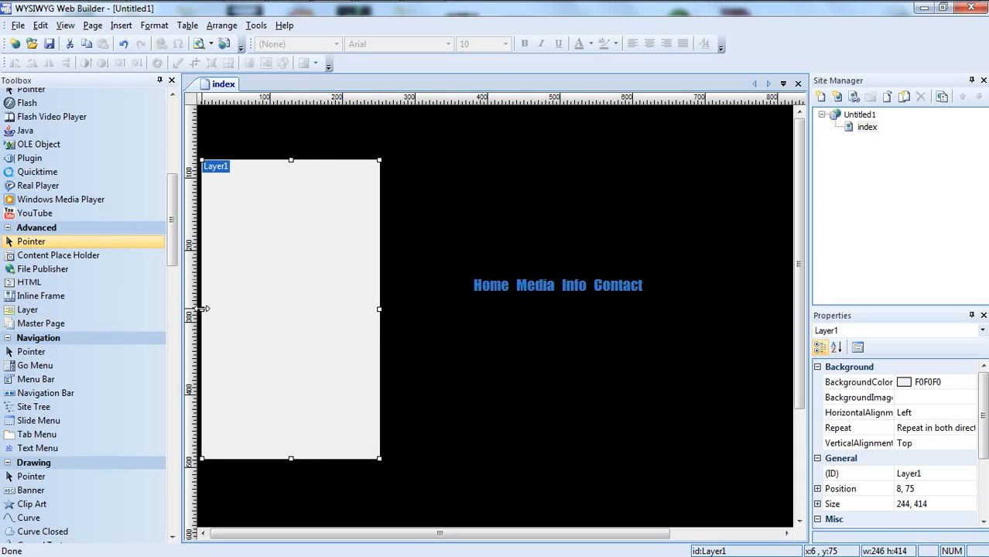
left_click(172, 305)
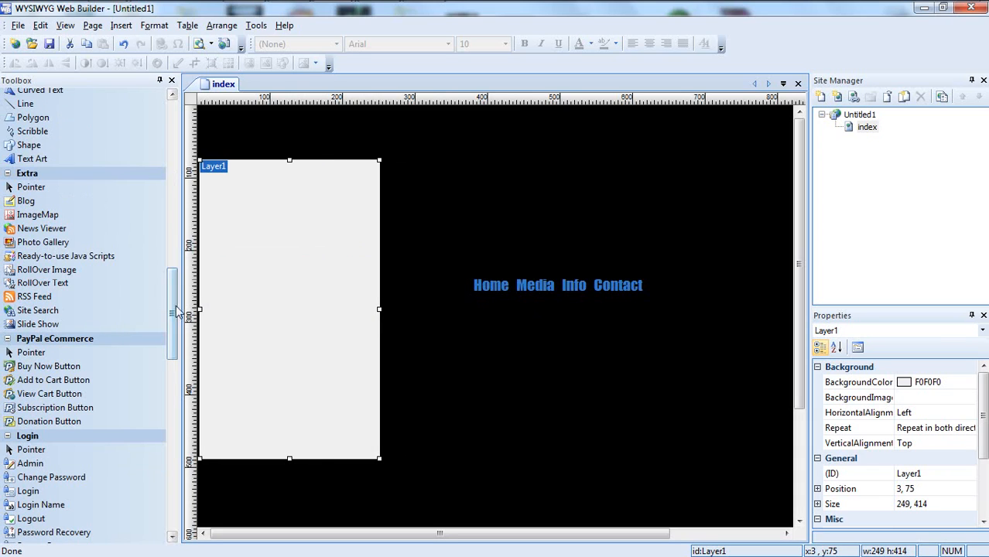
Step: Move the layer down to about 2, 114 and set its background color to blue (0000FF)
left_click_drag(302, 280, 288, 308)
double_click(288, 308)
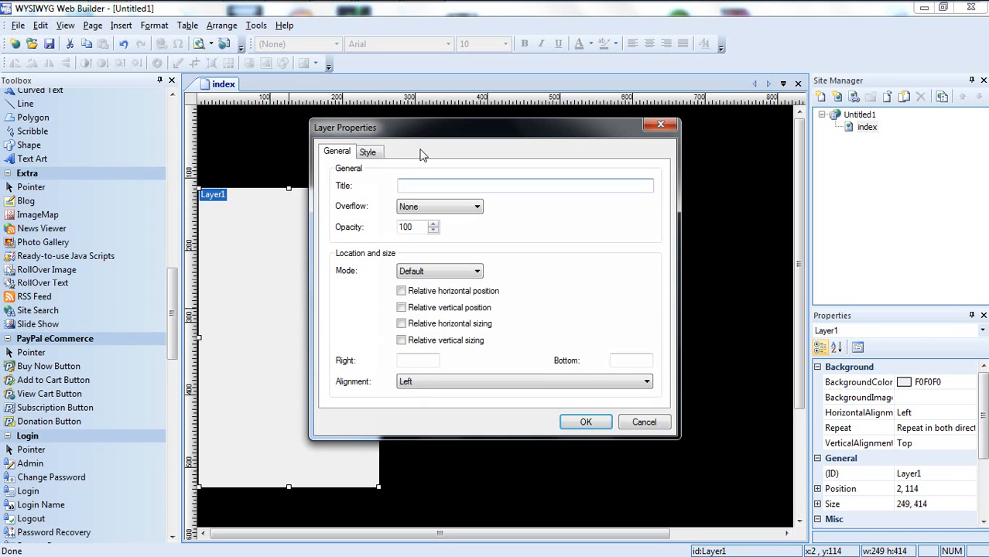
left_click(368, 152)
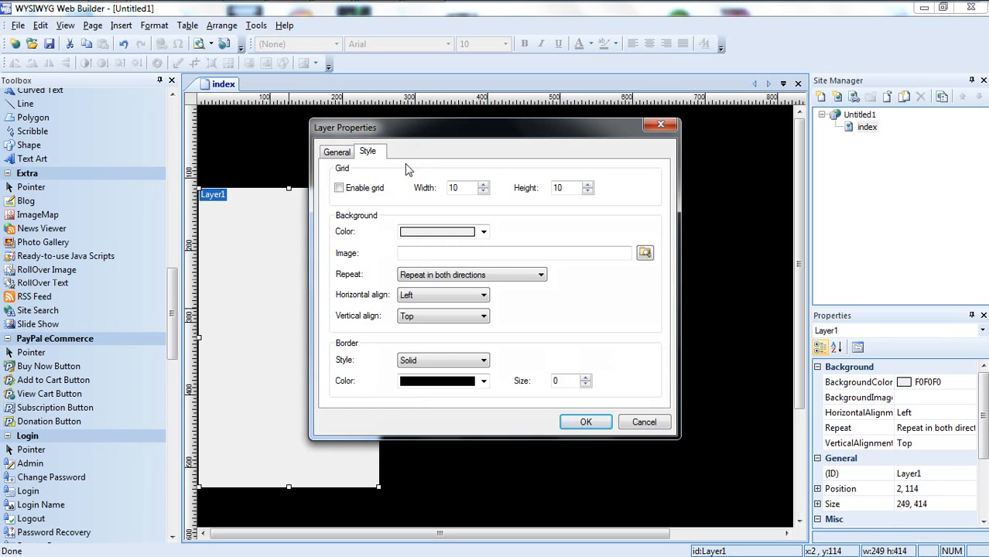
left_click(483, 232)
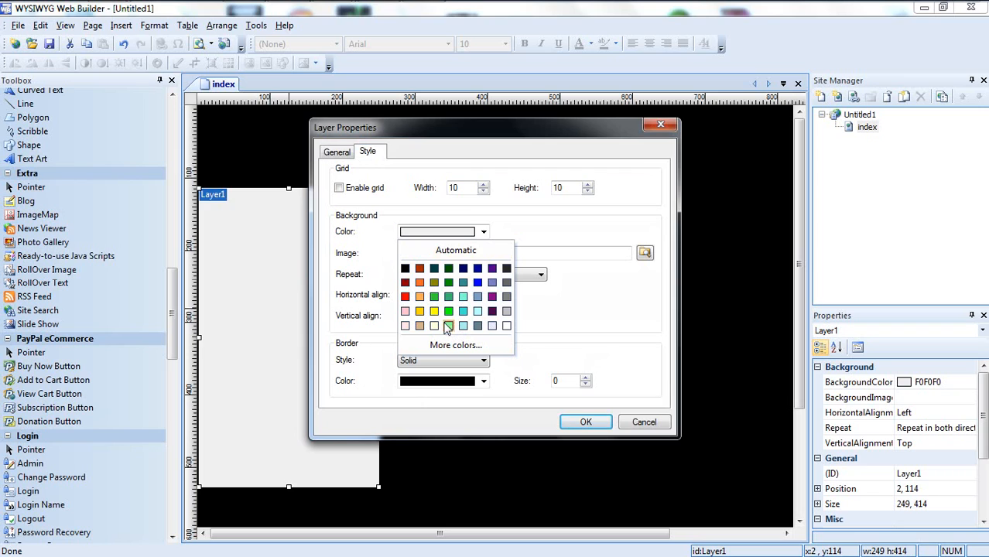
left_click(477, 283)
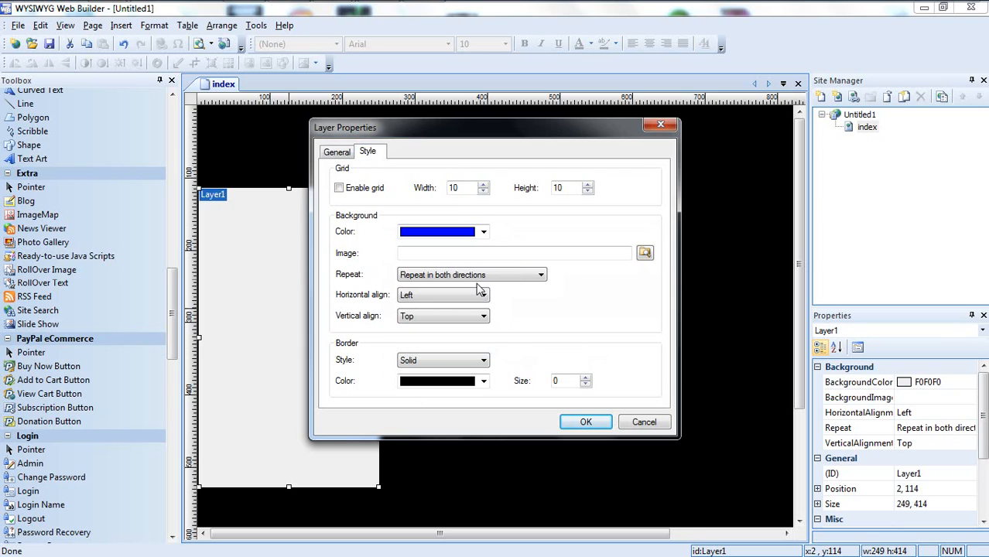
left_click(585, 421)
Step: Move the blue layer to the page's top-left corner at 0, 0 and extend its height to about 576
left_click_drag(361, 340, 309, 249)
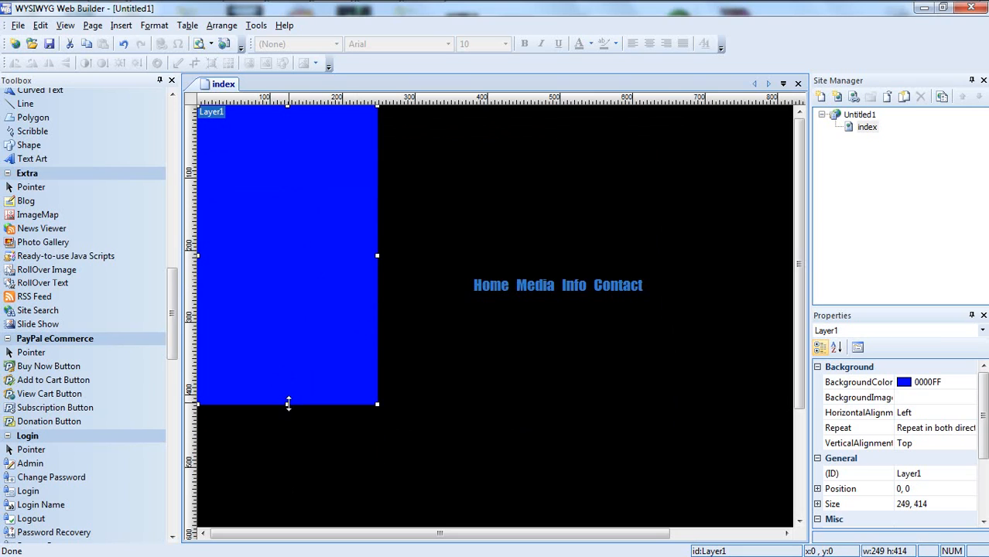
left_click_drag(288, 403, 278, 537)
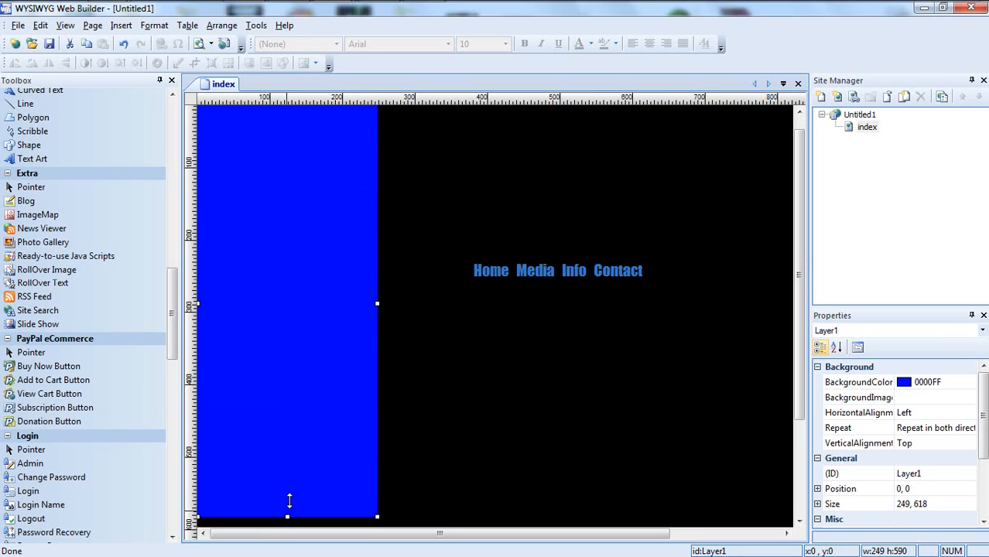
mouse_move(289, 501)
left_mouse_down()
mouse_move(298, 460)
mouse_move(288, 507)
left_mouse_up()
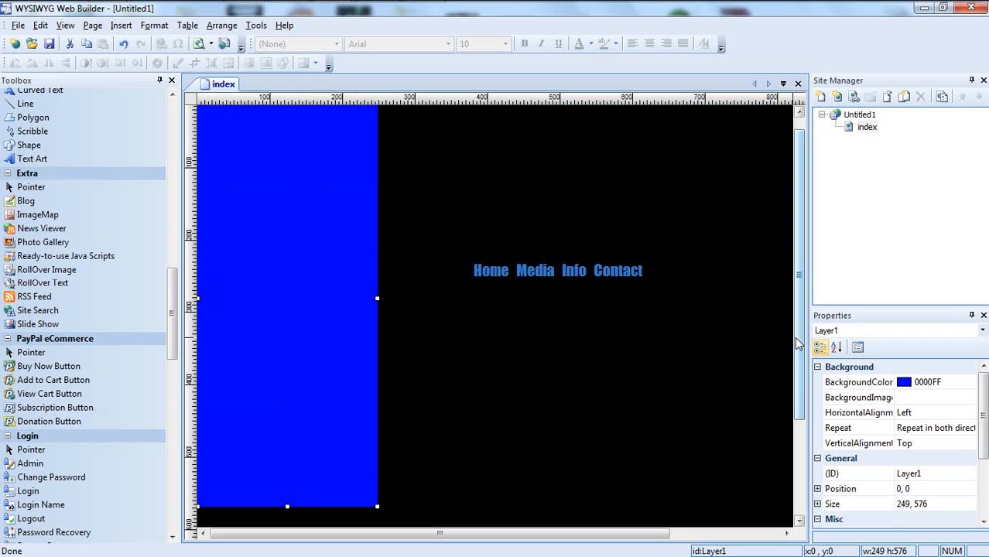
scroll(795, 336, "up", 1)
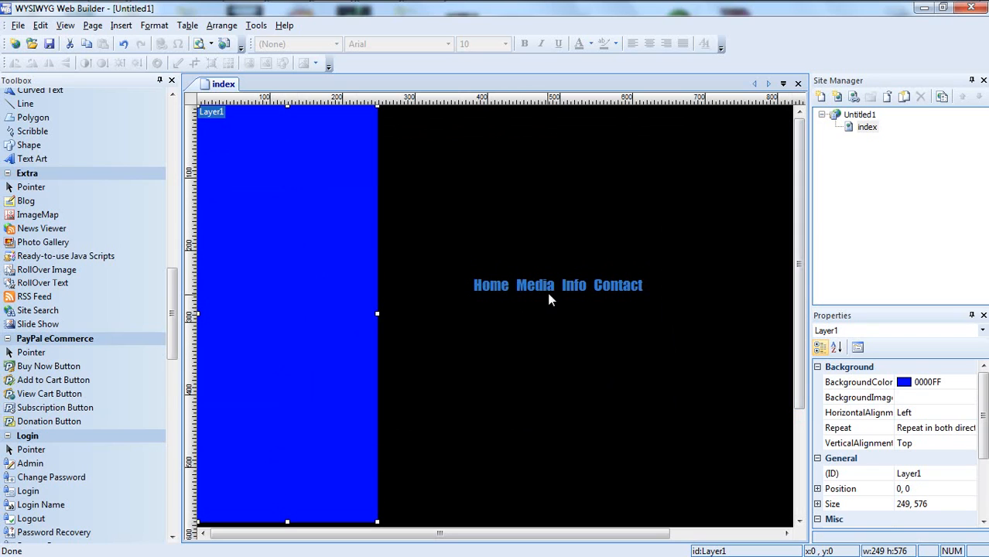
left_click_drag(560, 285, 578, 191)
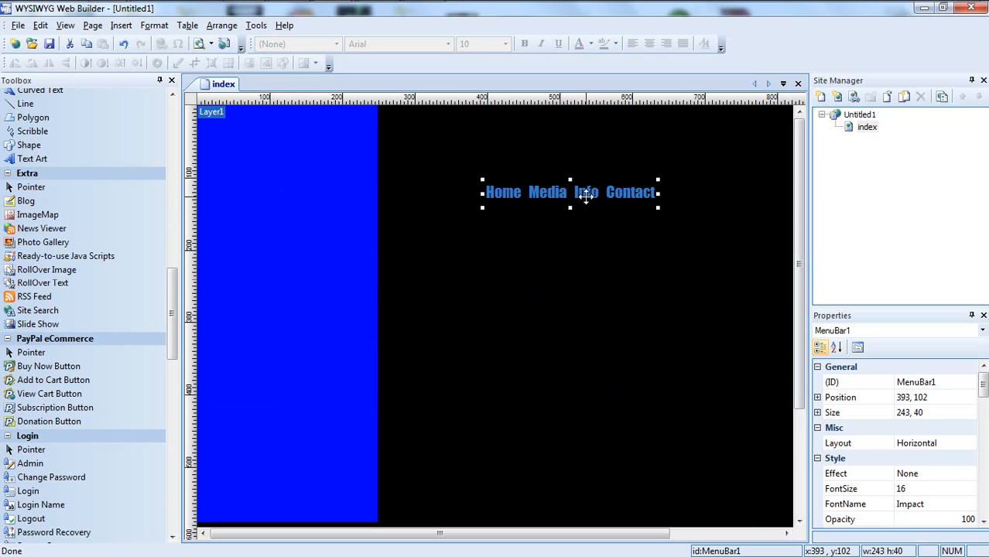
left_click(125, 45)
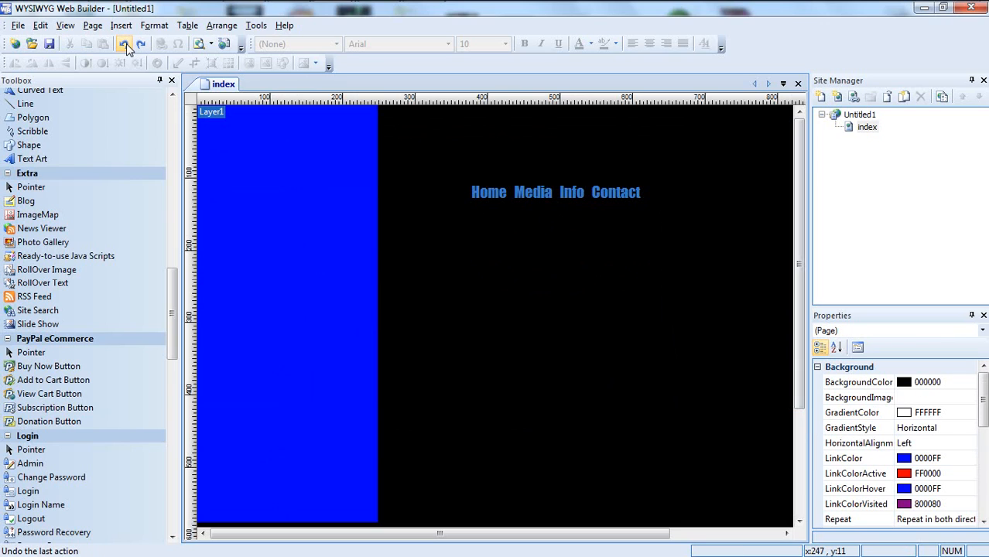
left_click(126, 43)
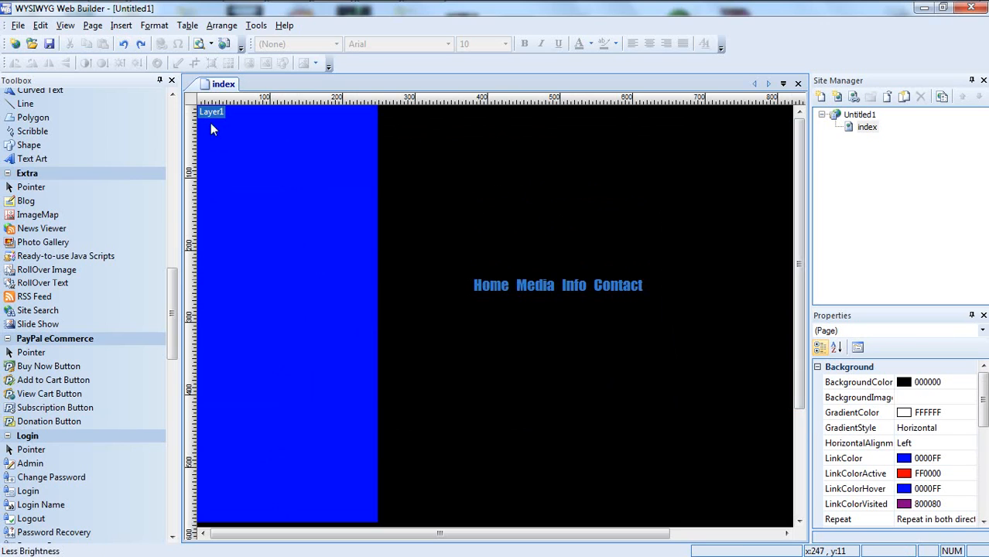
left_click_drag(342, 304, 229, 283)
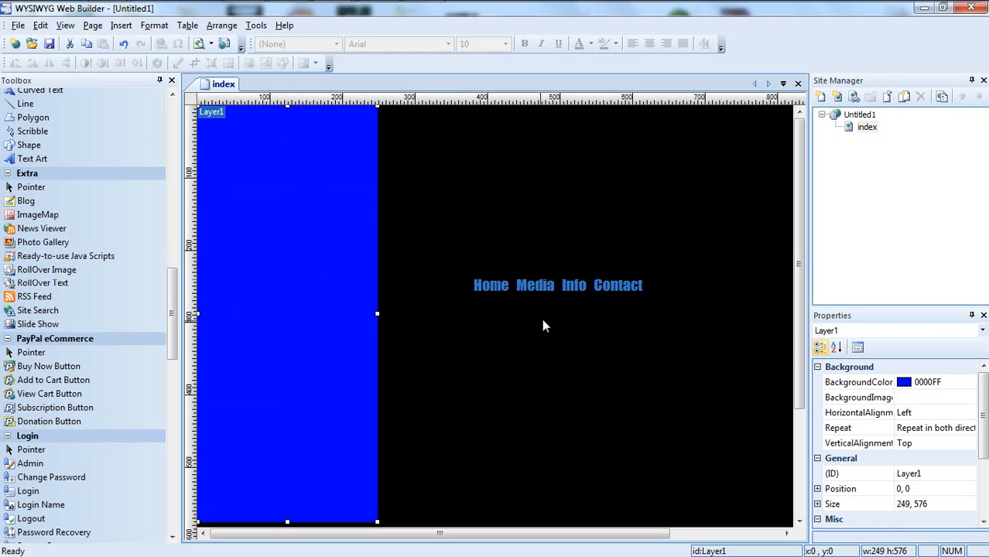
Step: Examine the menu bar's style properties, including the button image, button spacing and item hover settings
double_click(553, 290)
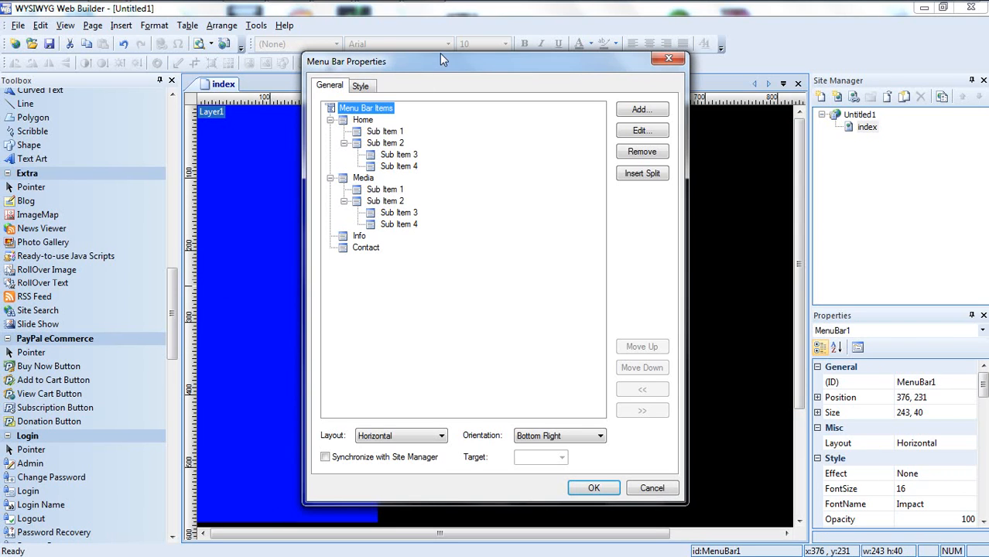
left_click_drag(451, 65, 460, 88)
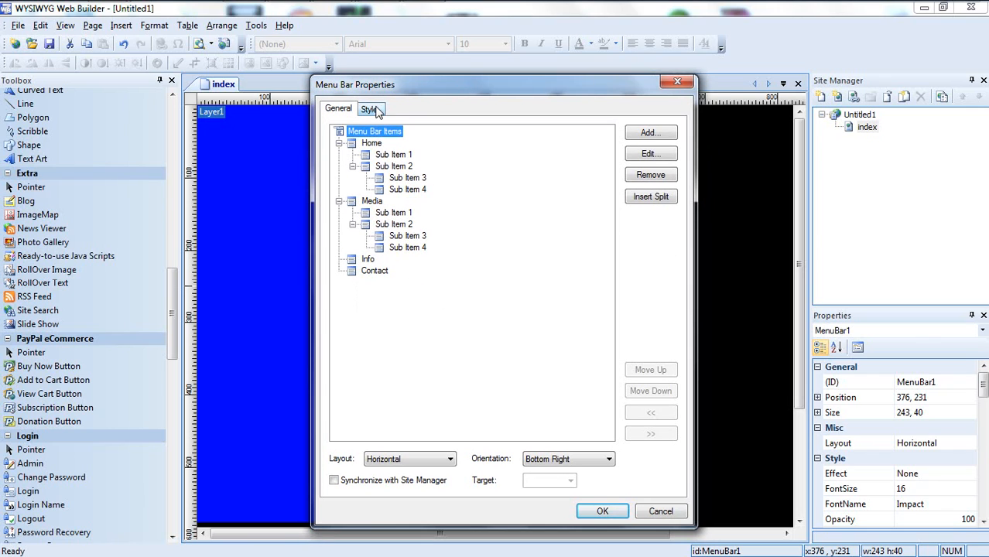
left_click(370, 109)
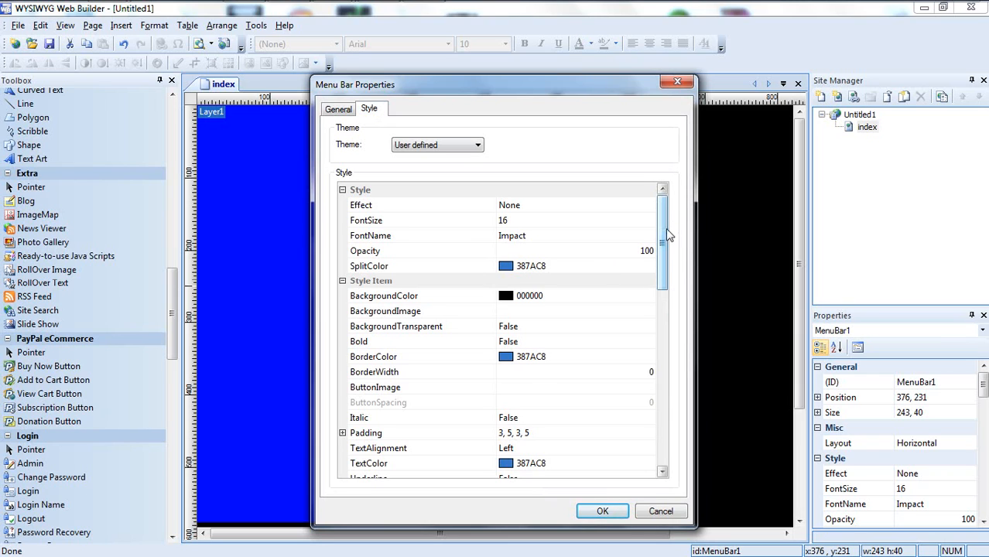
left_click_drag(663, 232, 663, 263)
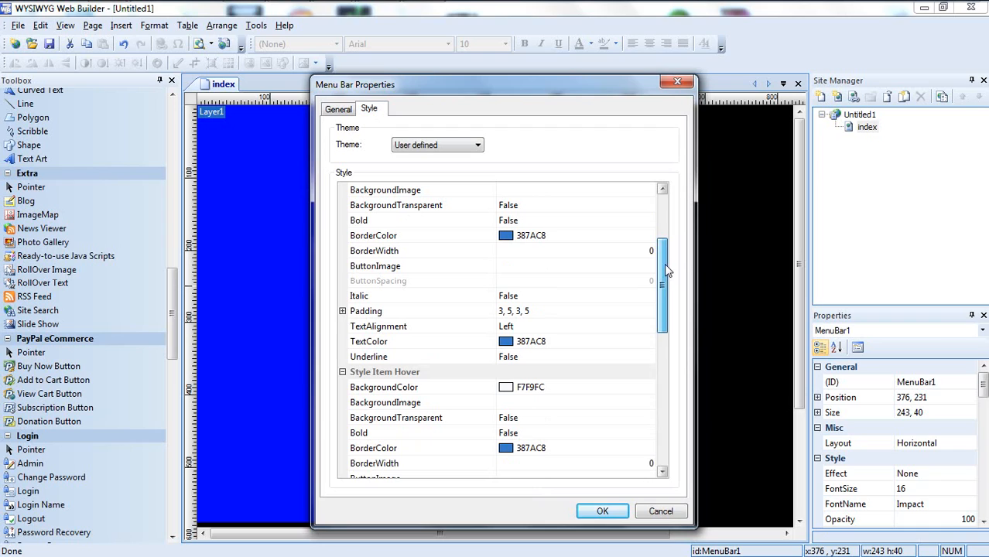
left_click(579, 270)
left_click(576, 280)
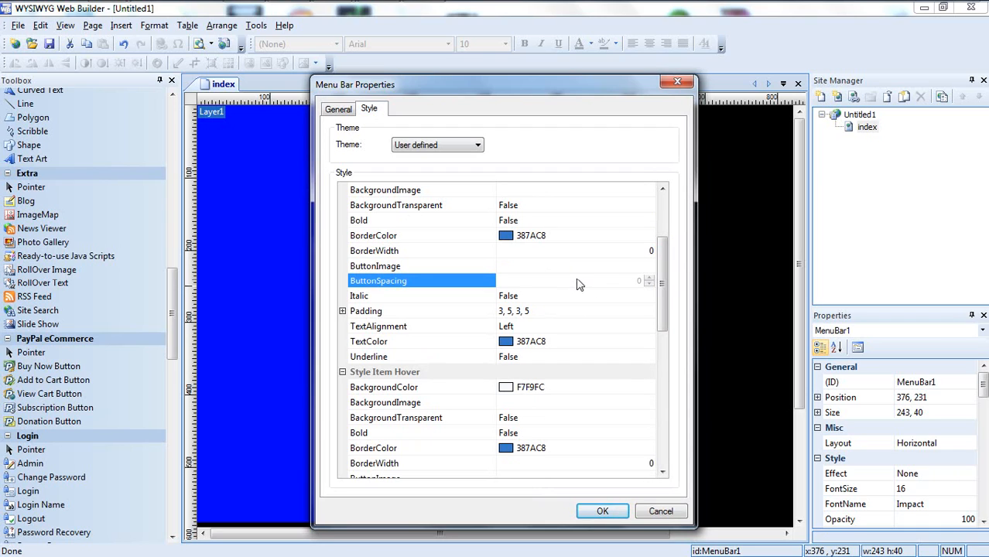
left_click(399, 266)
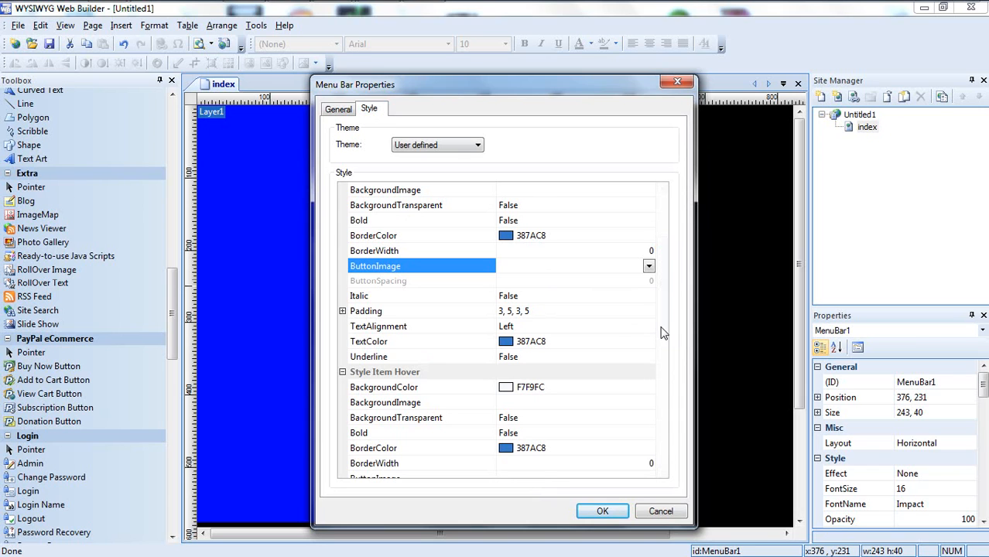
left_click_drag(666, 288, 659, 309)
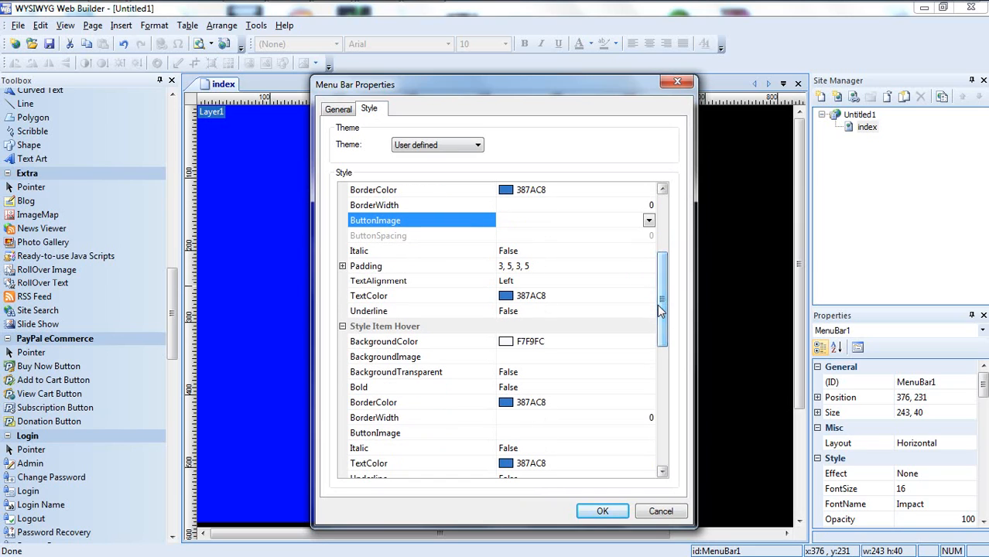
Step: Insert a split under each of the Home, Media, Info and Contact menu items and apply the change
left_click(331, 109)
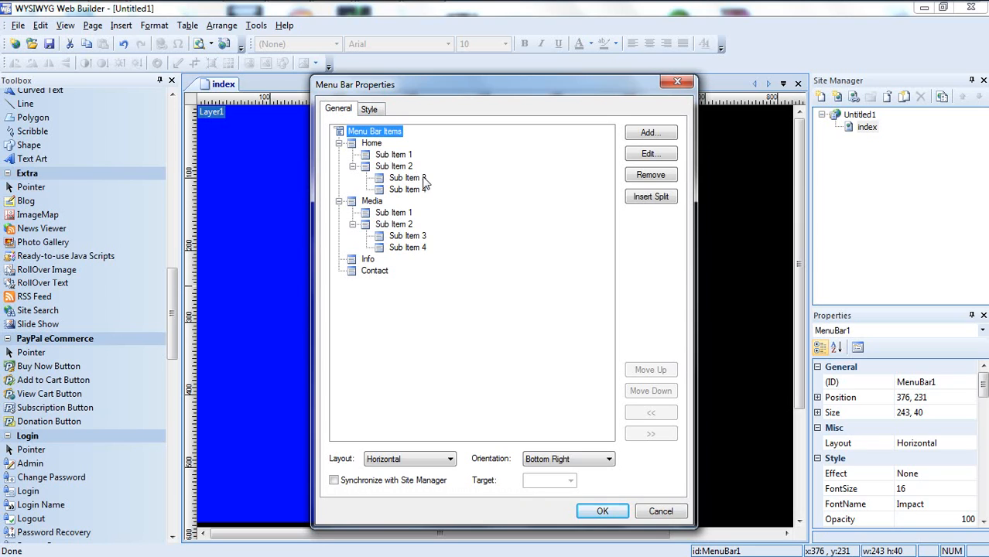
left_click(351, 145)
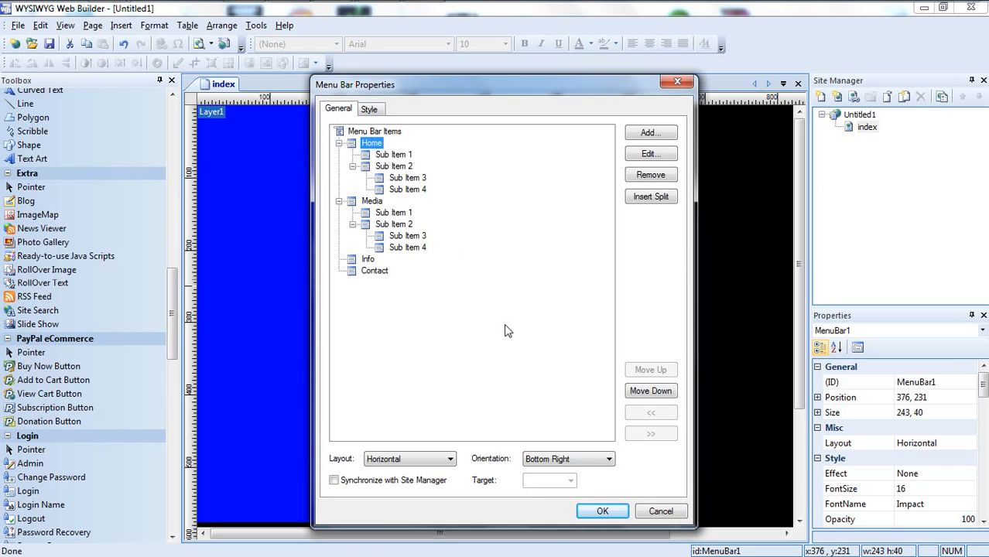
left_click(647, 198)
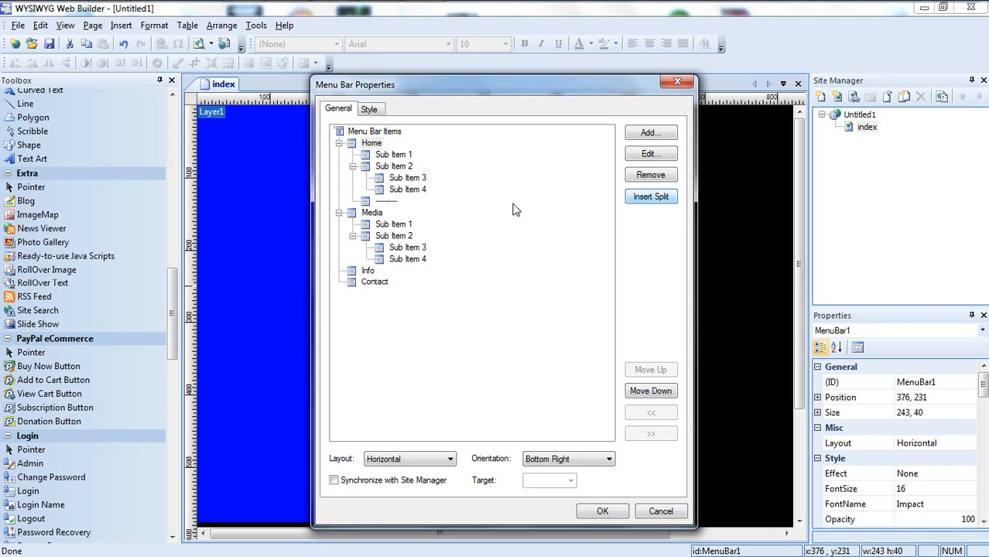
left_click(367, 214)
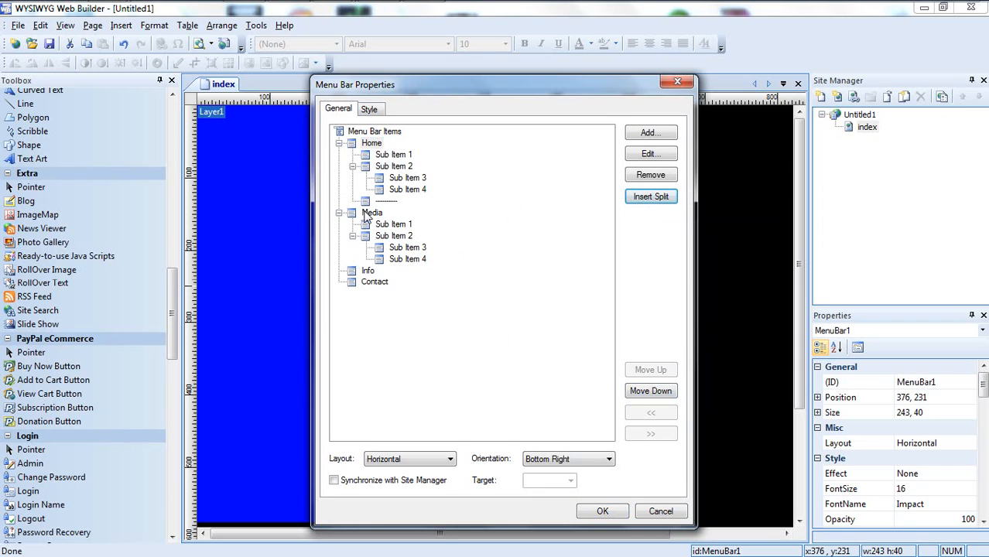
left_click(646, 198)
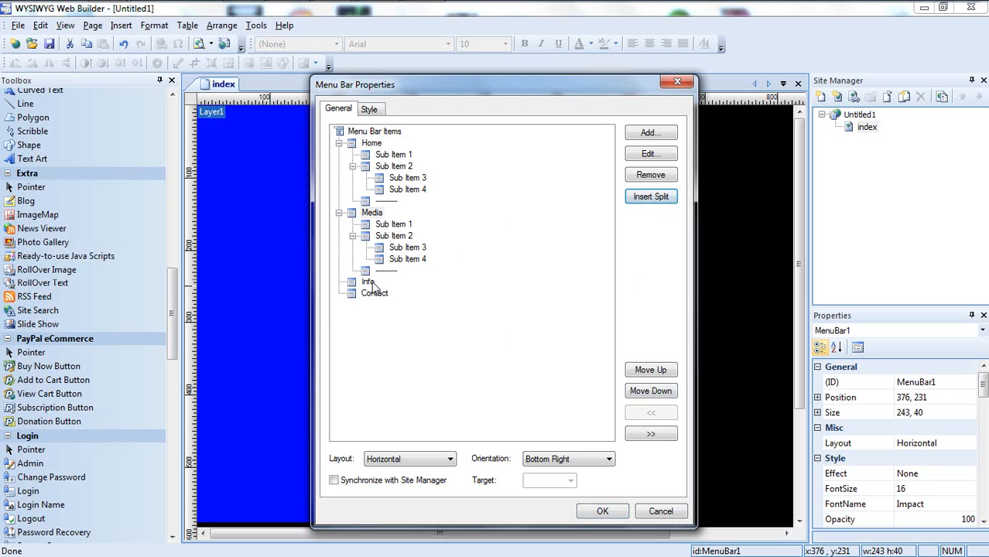
left_click(368, 283)
left_click(663, 198)
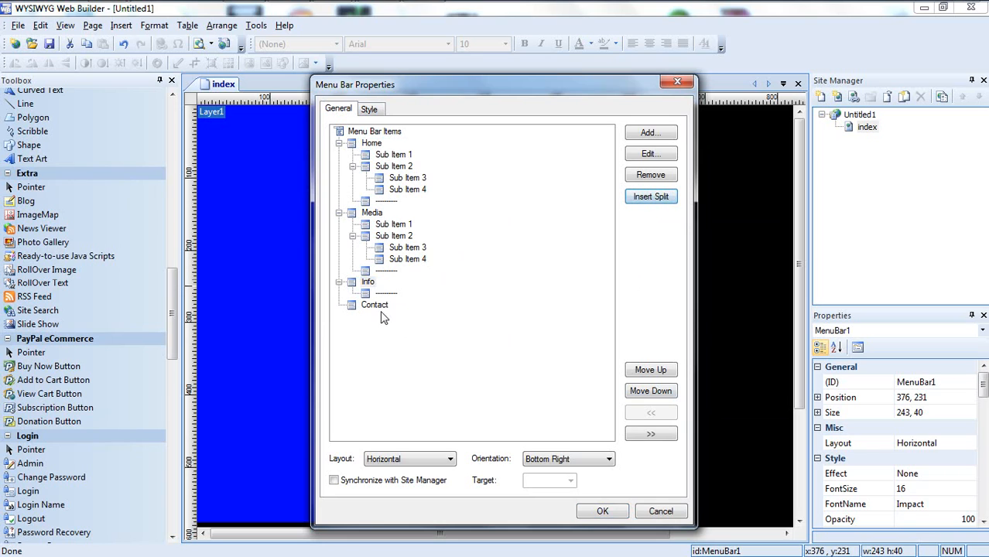
left_click(377, 306)
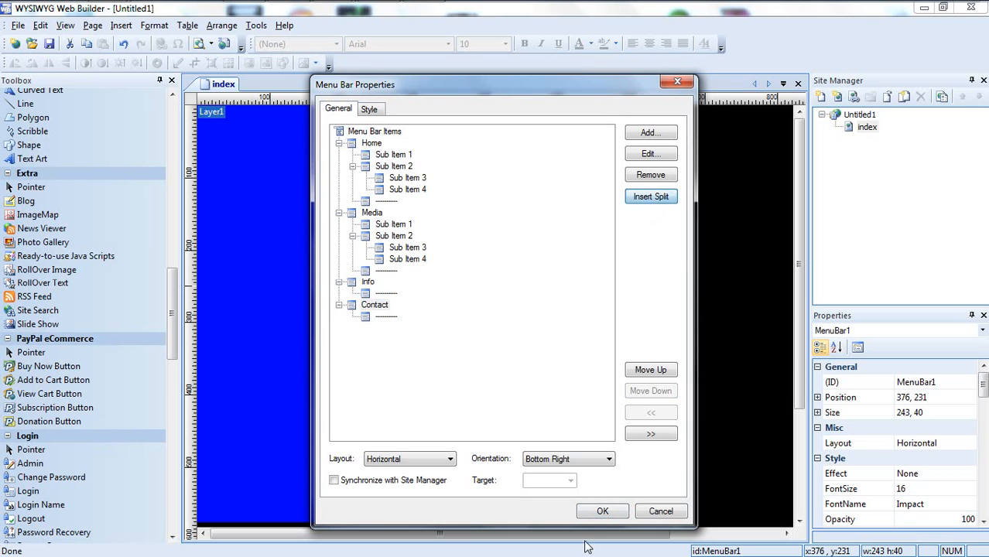
left_click(602, 512)
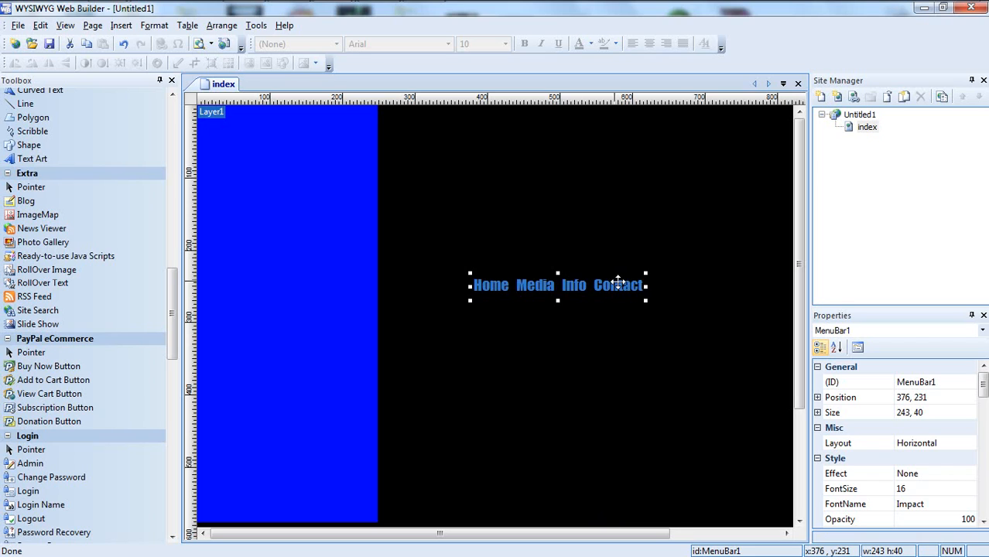
Step: Try stretching the menu bar wider, and shrink it back to its original width
left_click_drag(646, 287, 712, 289)
left_click(714, 288)
left_click(593, 289)
left_click_drag(708, 286, 632, 287)
Step: Set the menu bar's layout to Vertical and shrink it to about 77 by 128 at about 321, 151
double_click(569, 288)
left_click(441, 437)
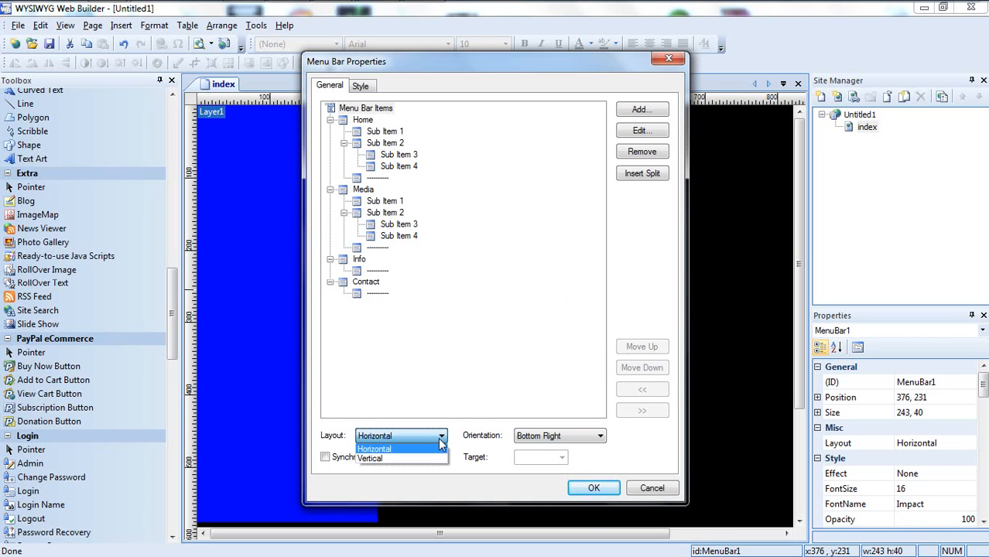
left_click(440, 440)
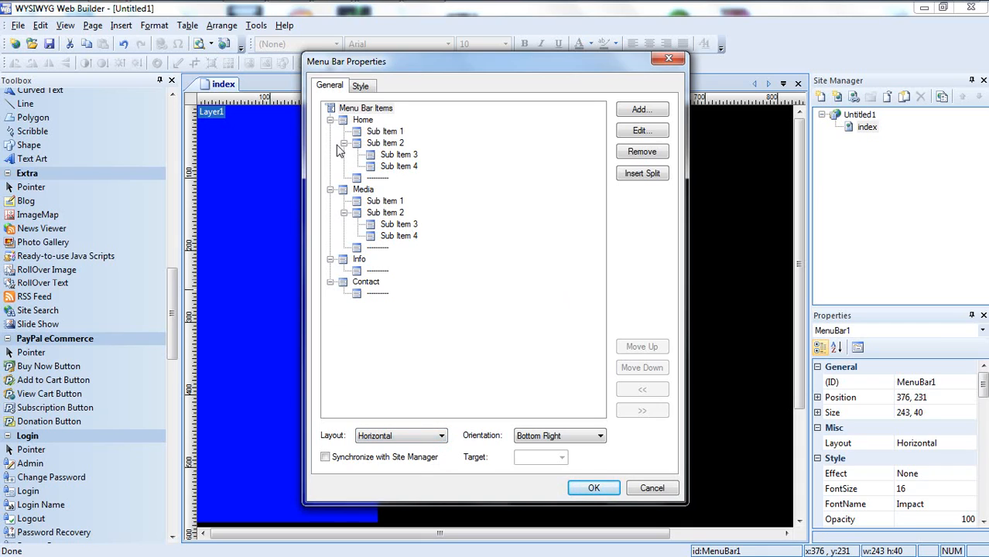
left_click(425, 437)
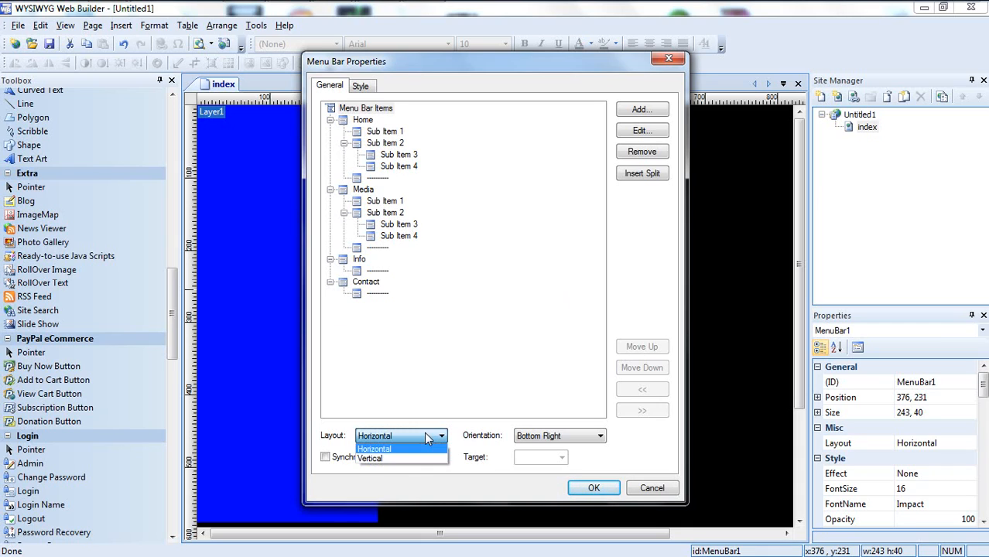
left_click(415, 459)
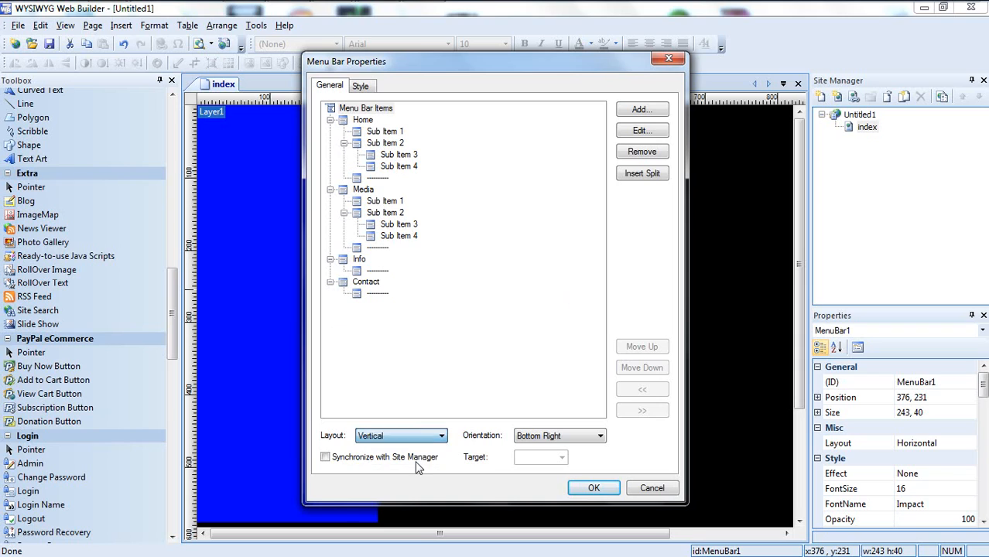
left_click(593, 488)
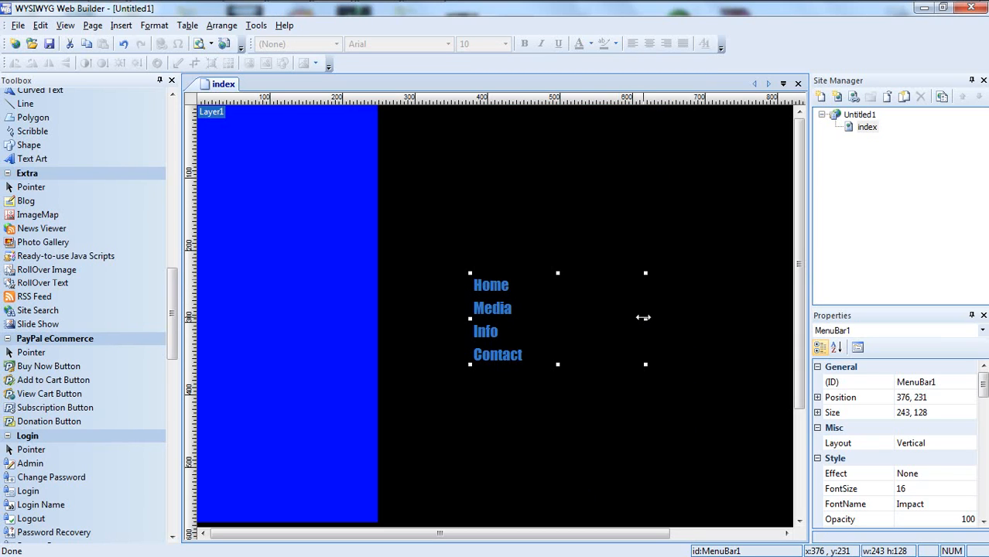
left_click_drag(645, 318, 450, 249)
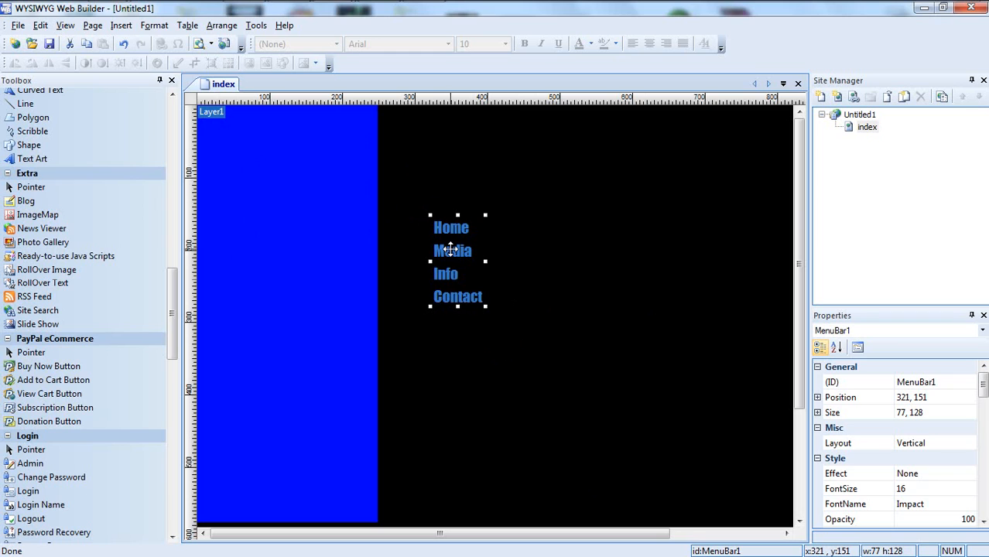
Step: Set the menu items' background color to dark blue (00008B) and move the menu bar to about 307, 132
double_click(444, 255)
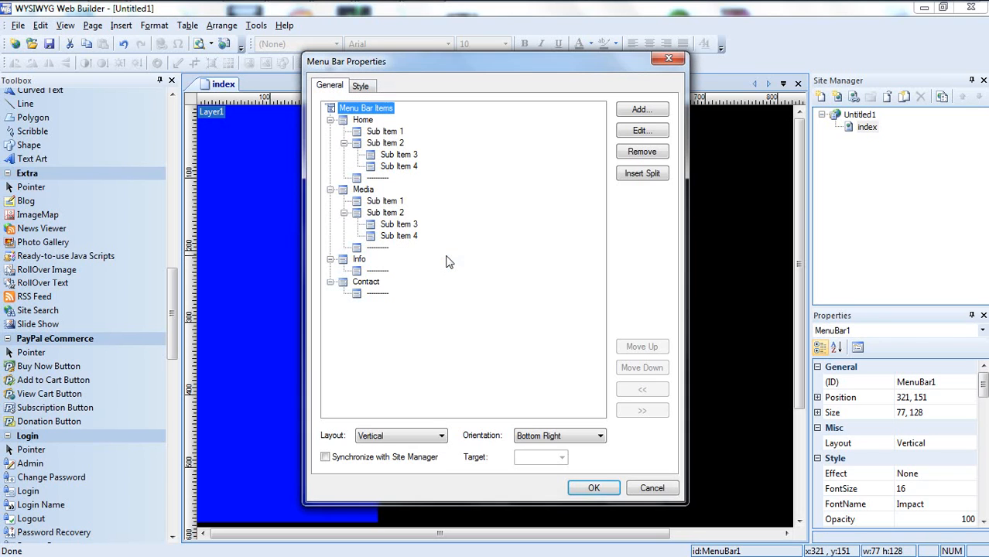
left_click(359, 86)
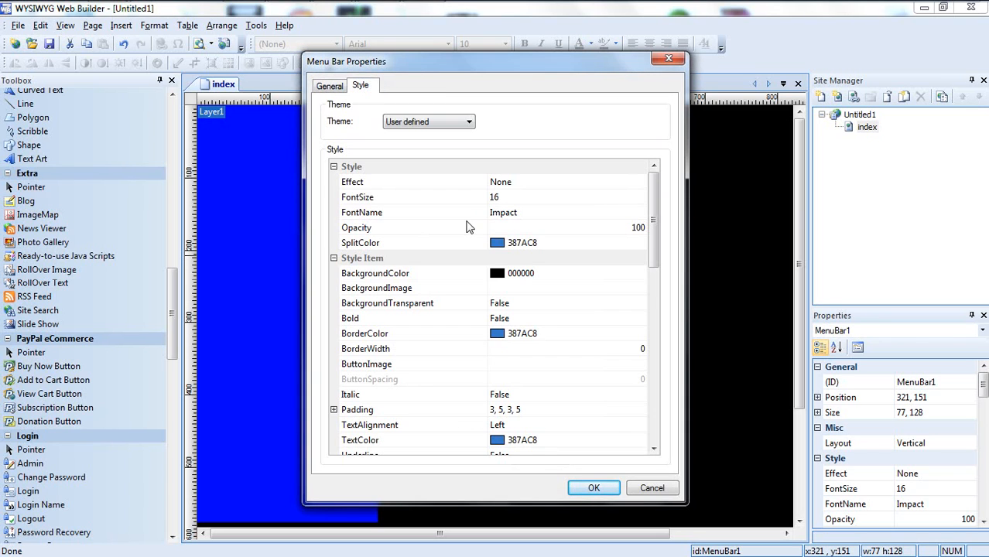
left_click(465, 273)
left_click(639, 273)
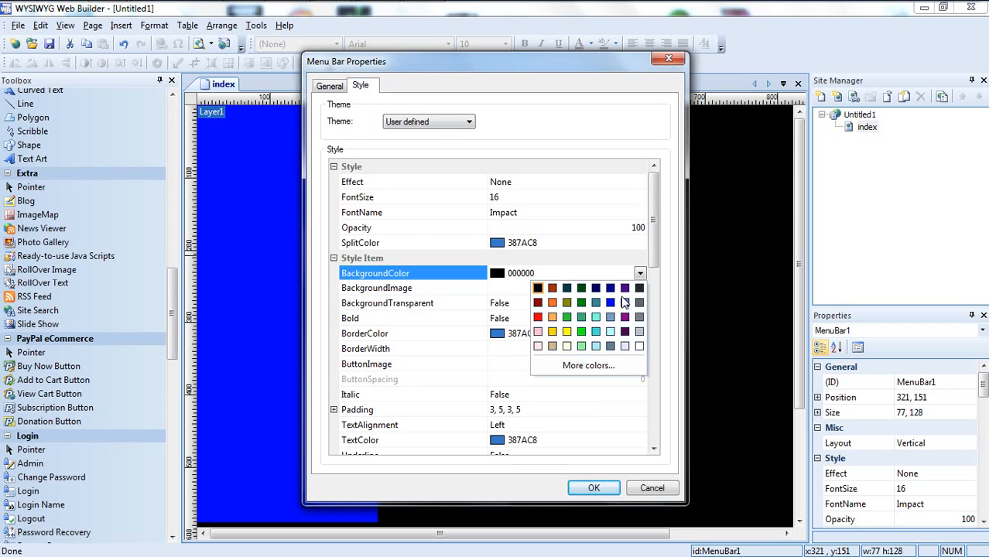
left_click(611, 287)
left_click(591, 488)
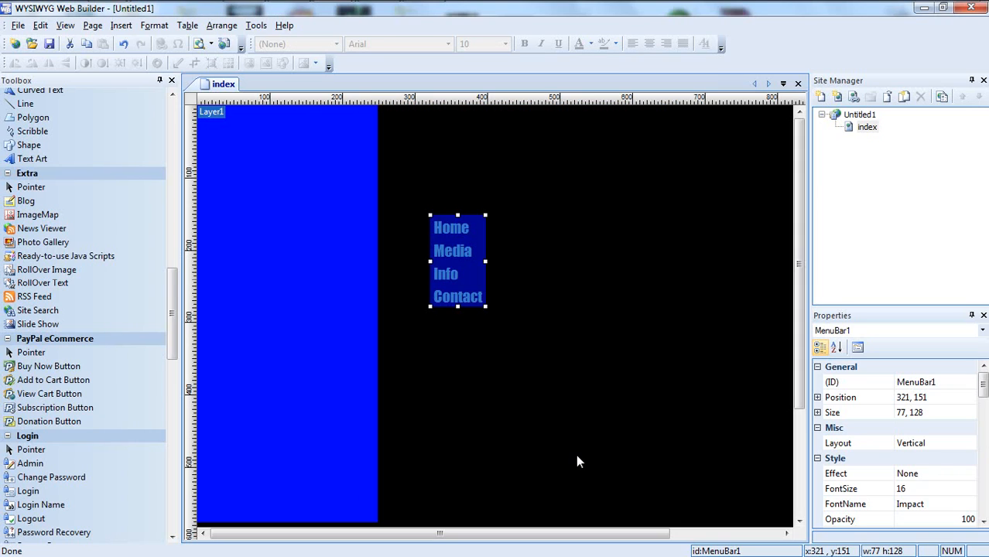
mouse_move(450, 280)
left_mouse_down()
mouse_move(356, 268)
mouse_move(439, 265)
left_mouse_up()
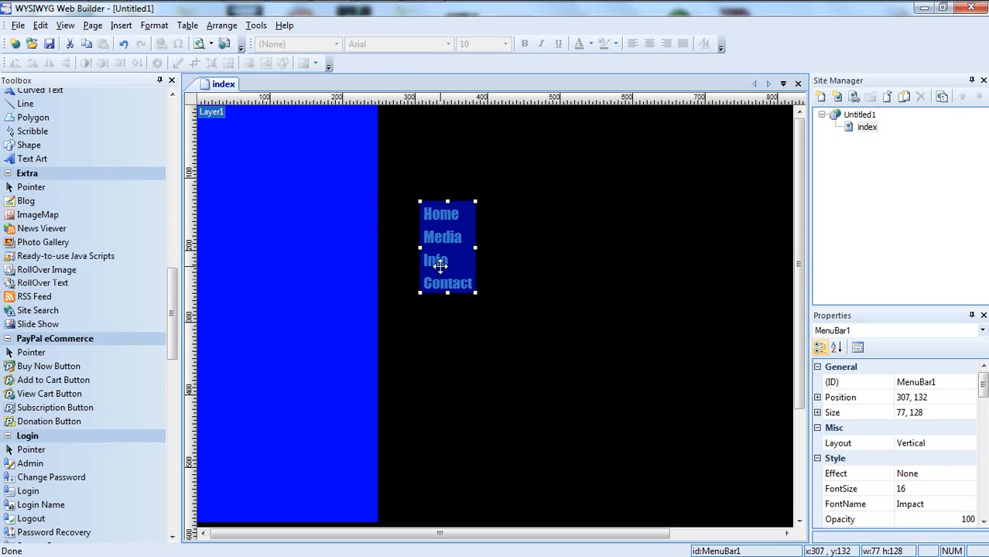
Step: Set the menu items' background color to blue (0000FF), matching the side layer, after trying 4B0082 and 388E8E
right_click(440, 265)
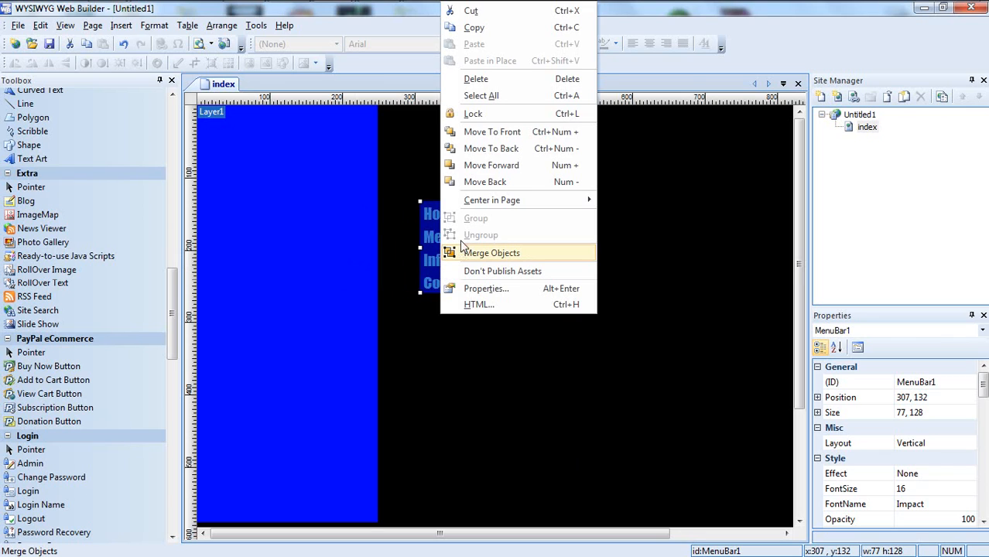
left_click(473, 288)
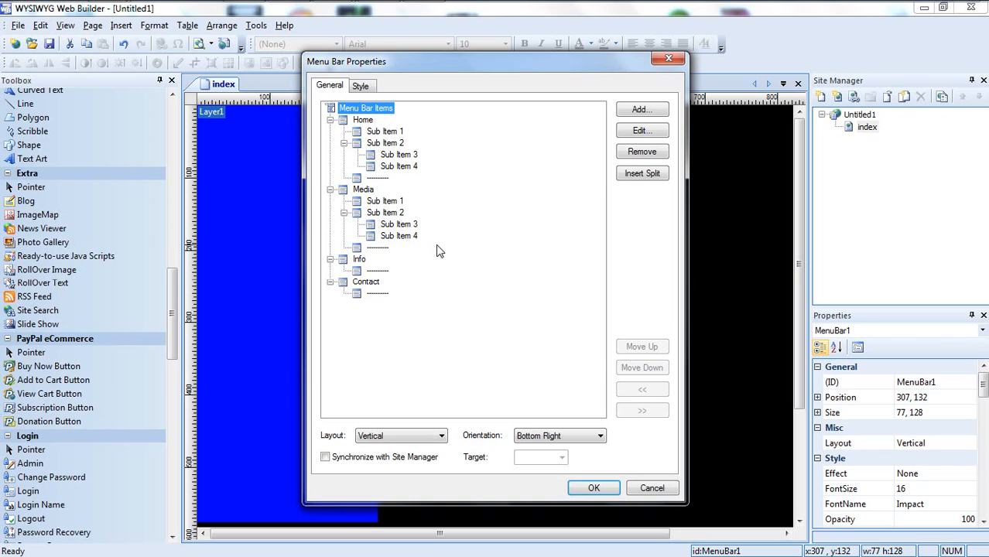
left_click(360, 86)
left_click(524, 277)
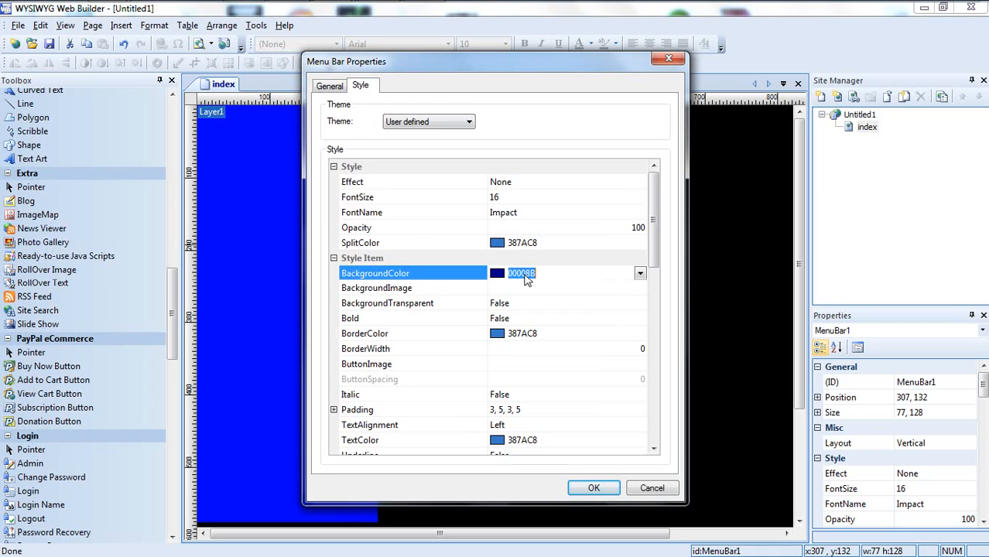
left_click(639, 273)
left_click(625, 288)
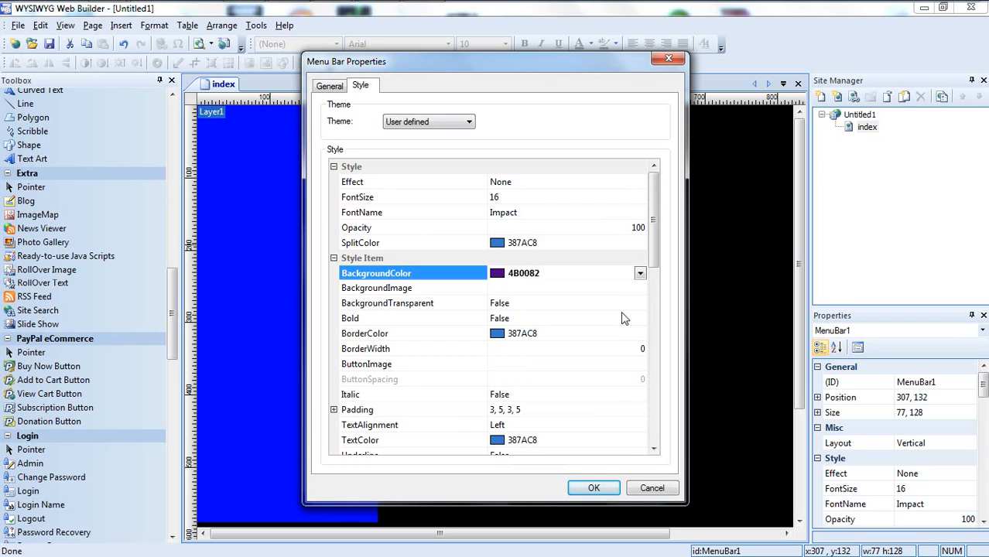
left_click(640, 273)
left_click(628, 276)
left_click(639, 274)
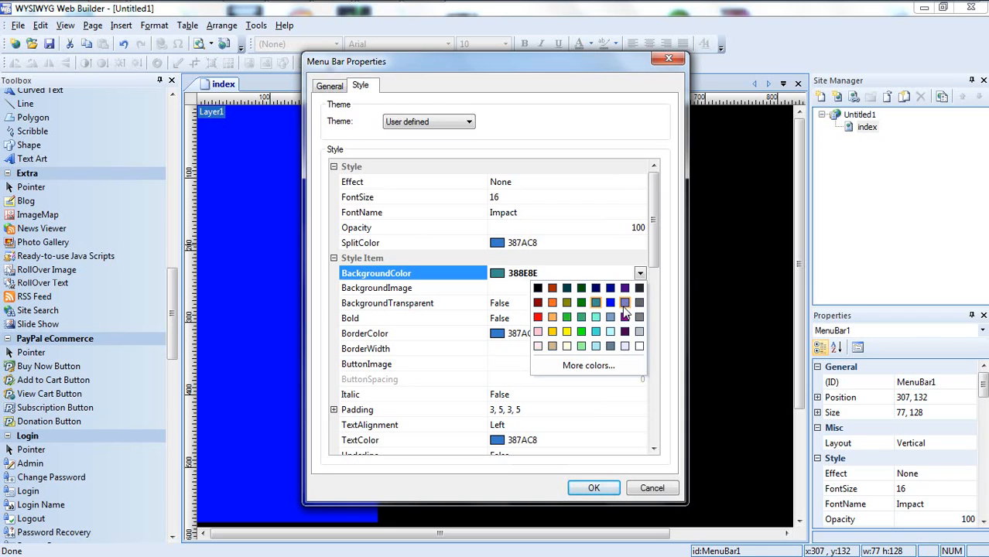
left_click(611, 308)
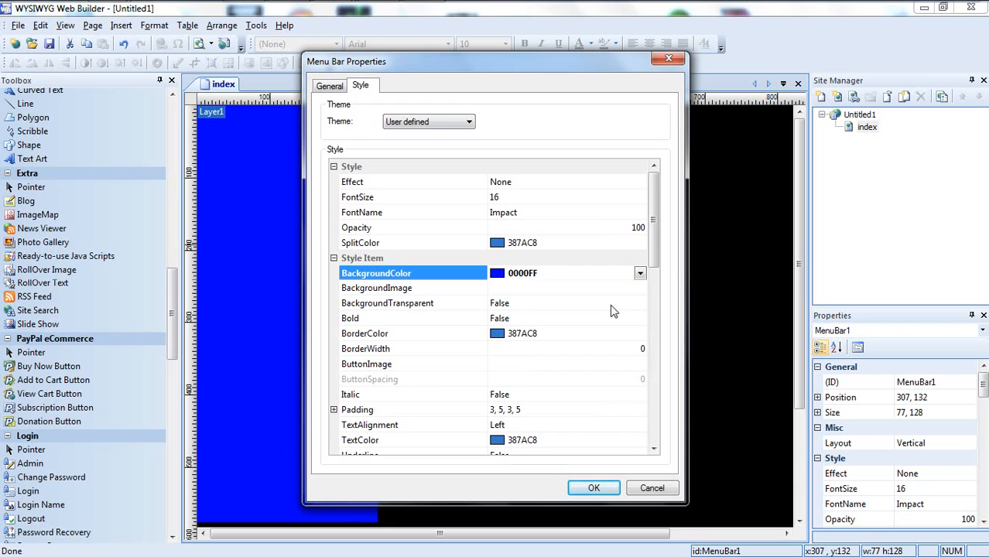
left_click(593, 487)
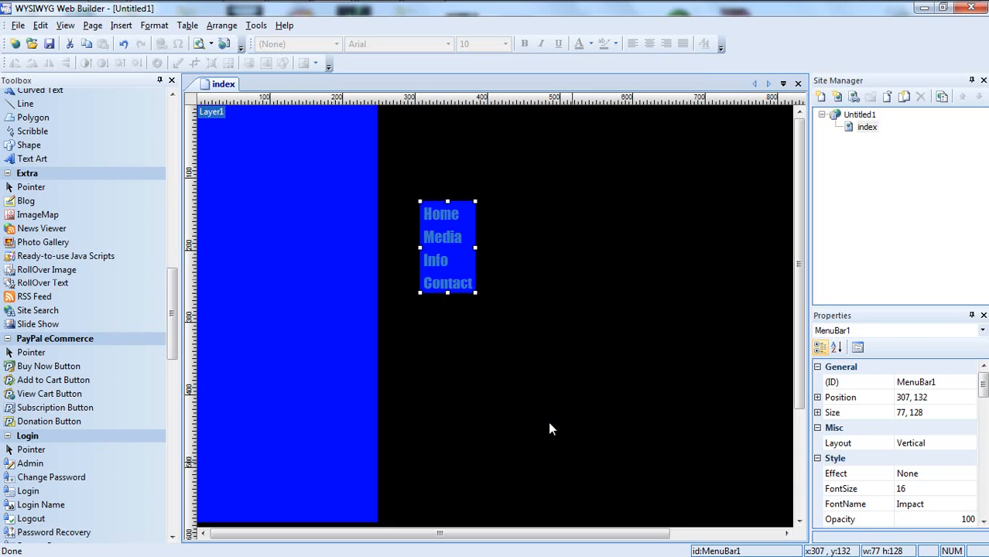
Step: Bring the menu bar to the front and place it over the blue layer near the layer's upper-left corner
left_click_drag(470, 242, 447, 234)
right_click(449, 236)
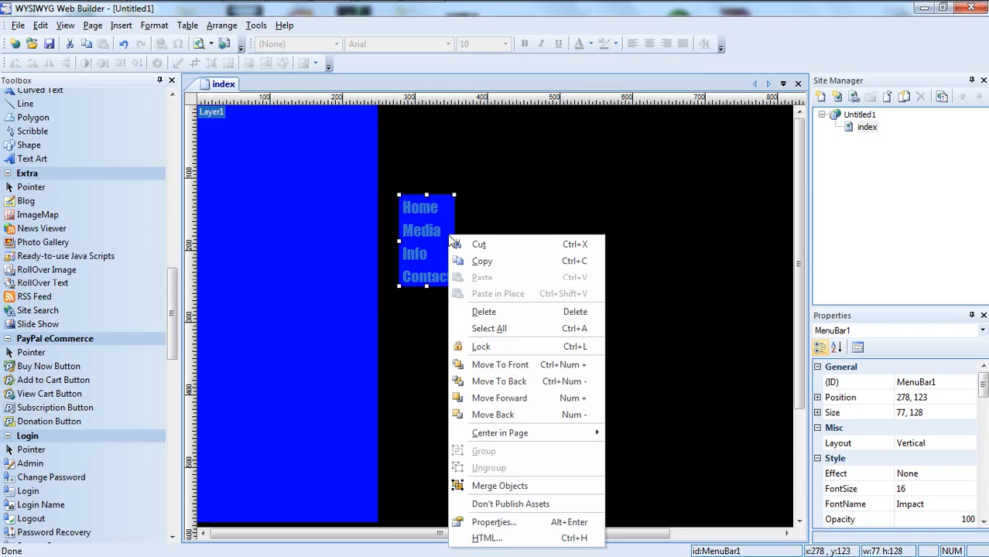
left_click(499, 362)
left_click_drag(430, 248, 225, 165)
left_click(234, 250)
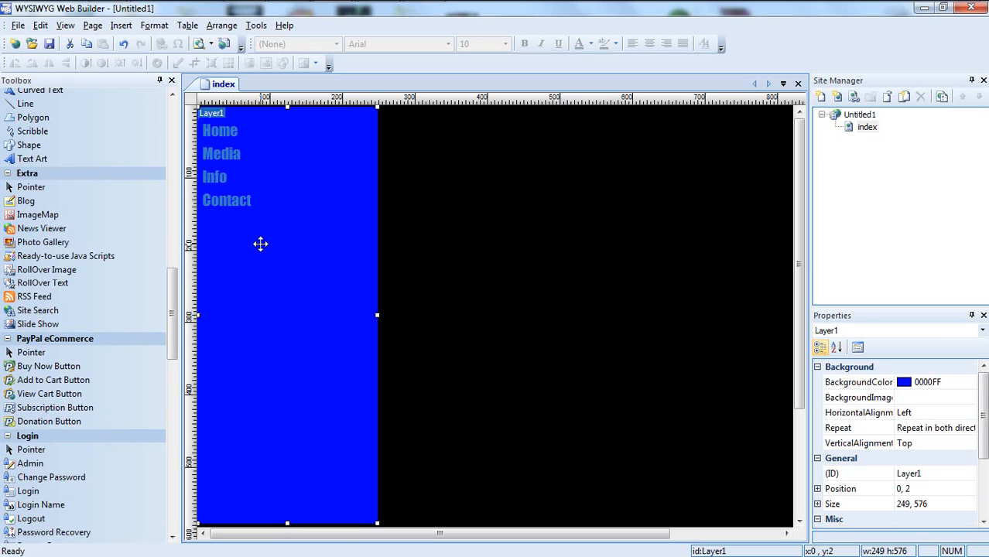
Step: Review the menu bar's item tree, layout and orientation settings in its properties
double_click(220, 176)
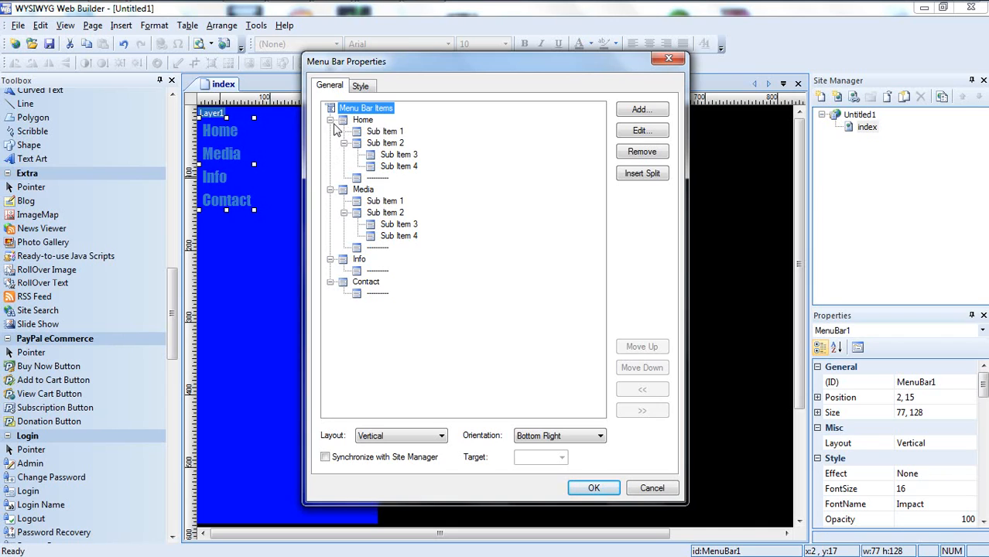
left_click(630, 132)
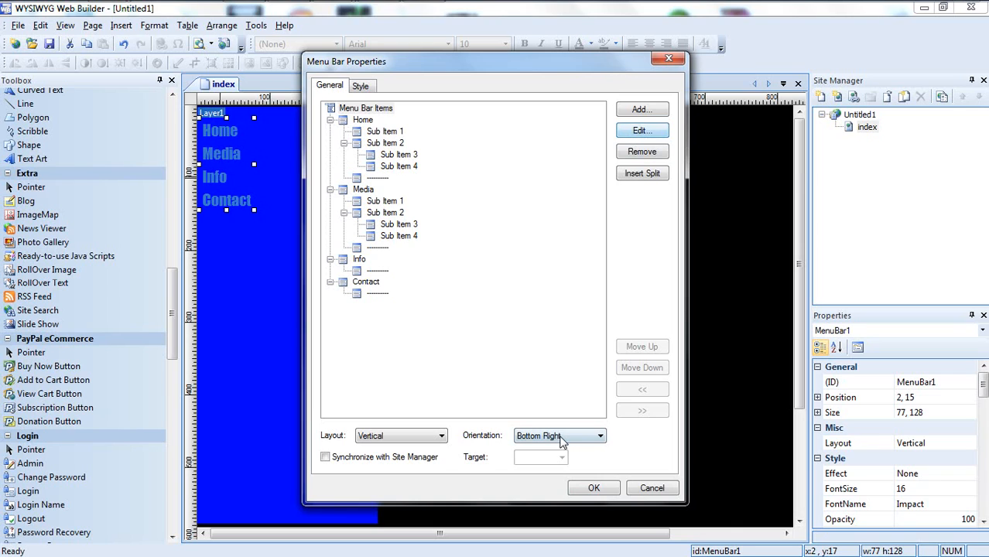
left_click(593, 487)
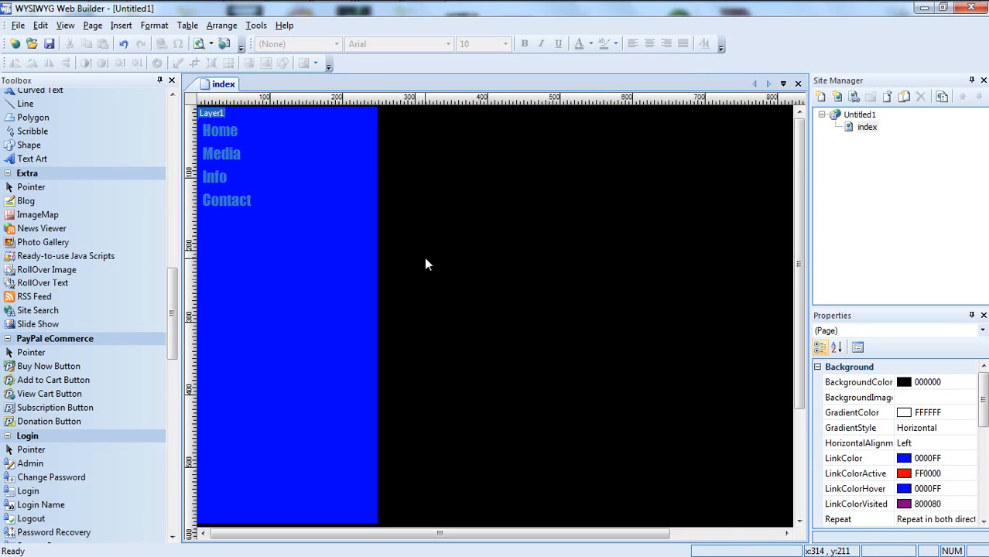
left_click(866, 128)
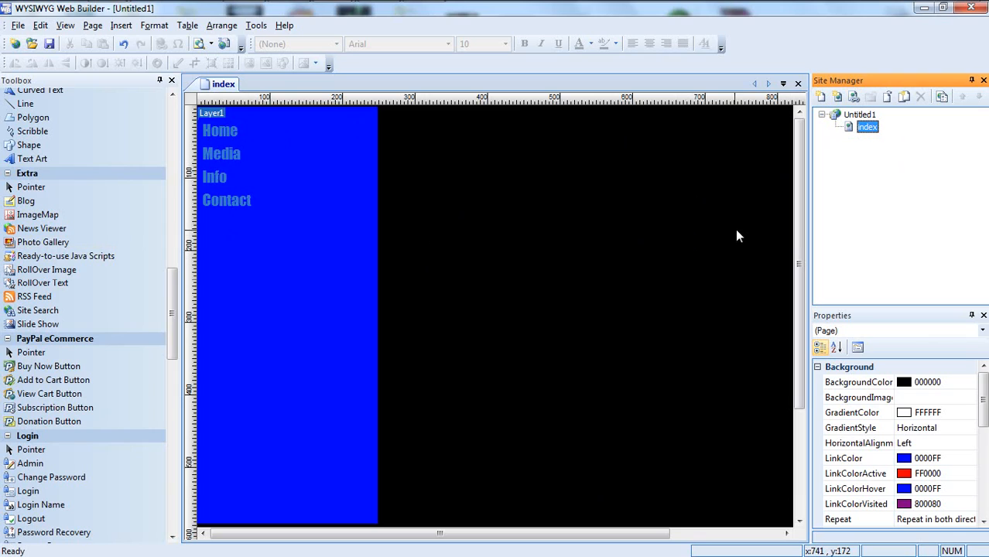
left_click(862, 114)
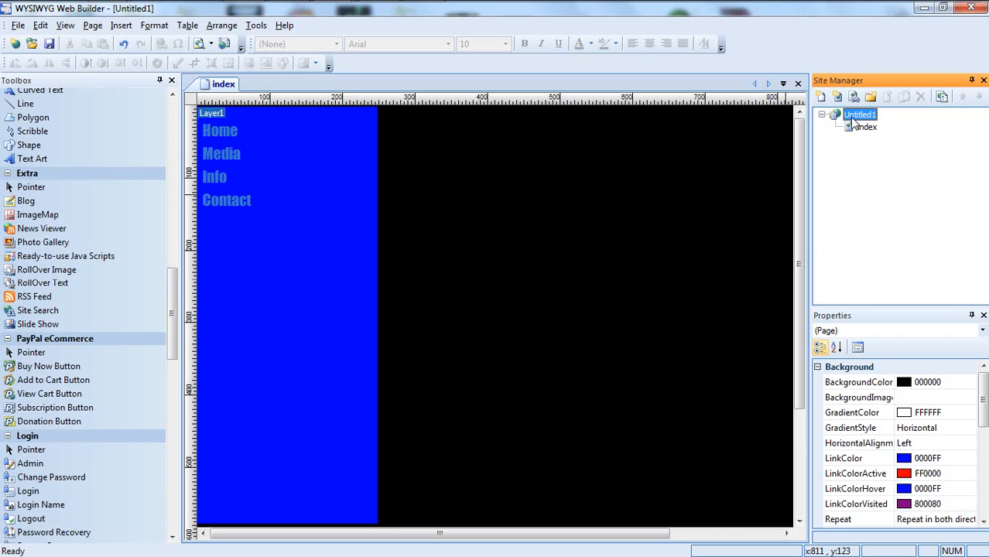
left_click(794, 158)
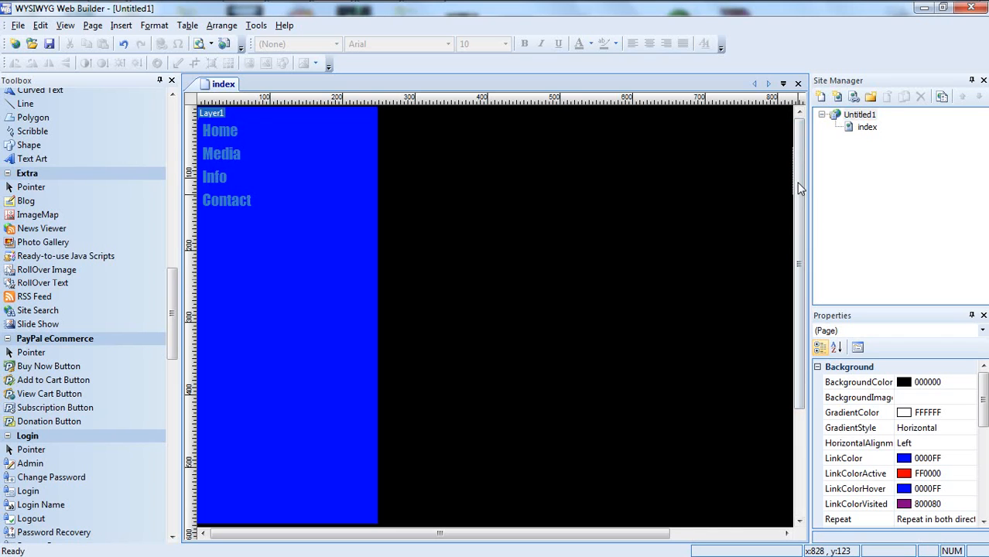
right_click(862, 116)
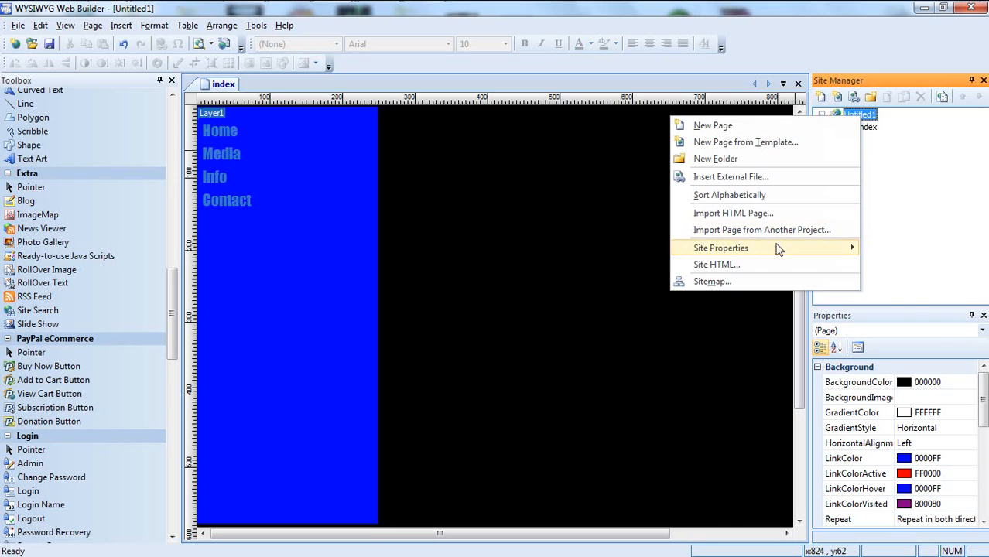
double_click(866, 116)
double_click(866, 116)
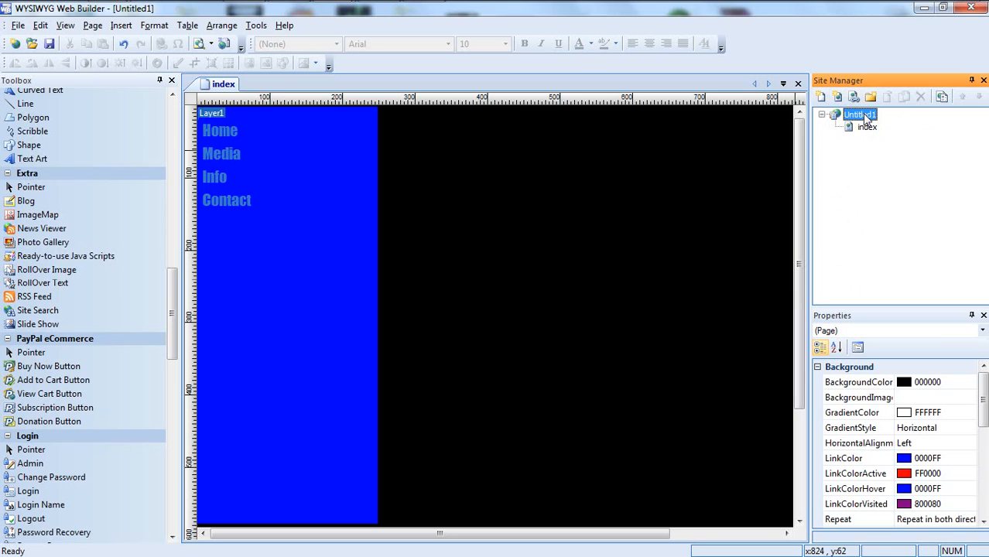
Step: Add a blank page1 to the site and delete it again
left_click(820, 97)
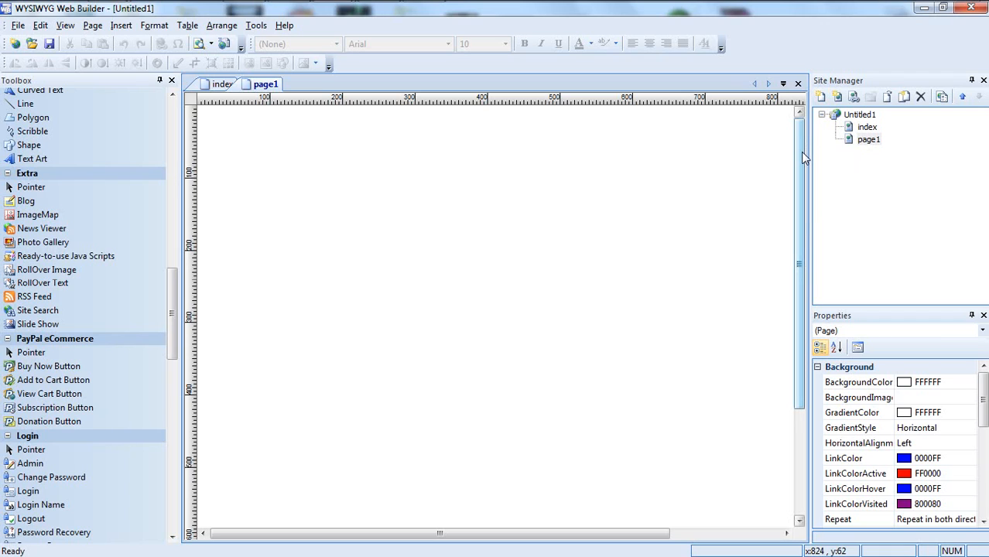
left_click_drag(799, 142, 783, 128)
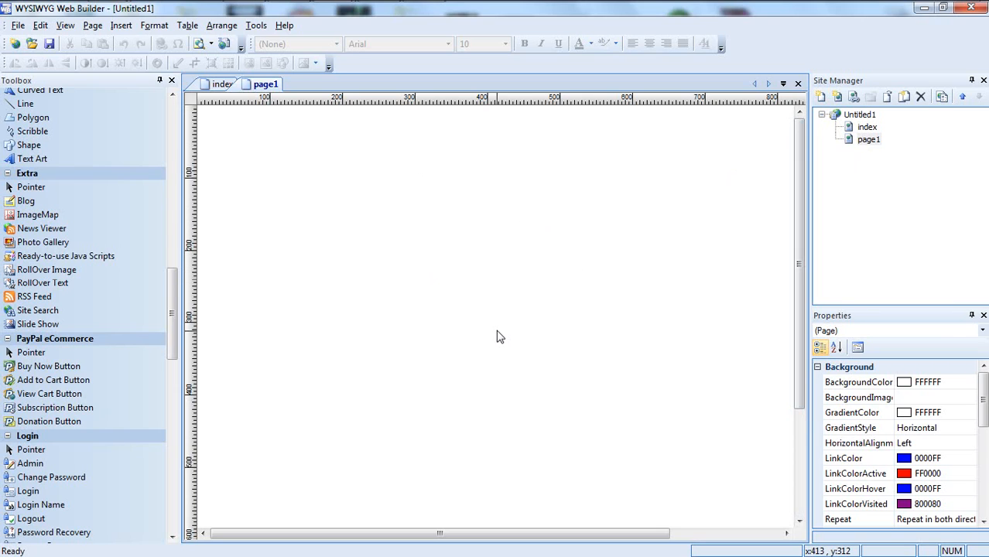
left_click(867, 139)
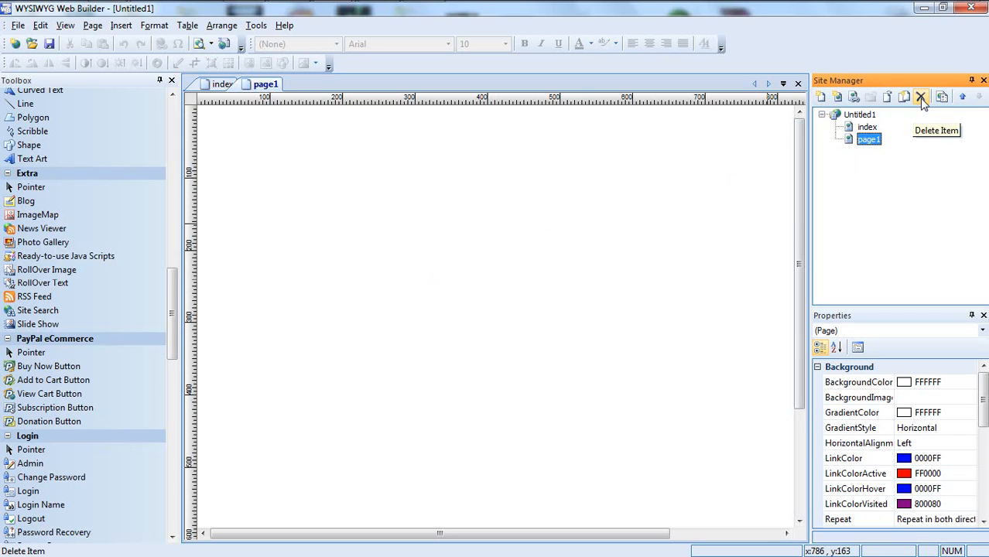
left_click(856, 115)
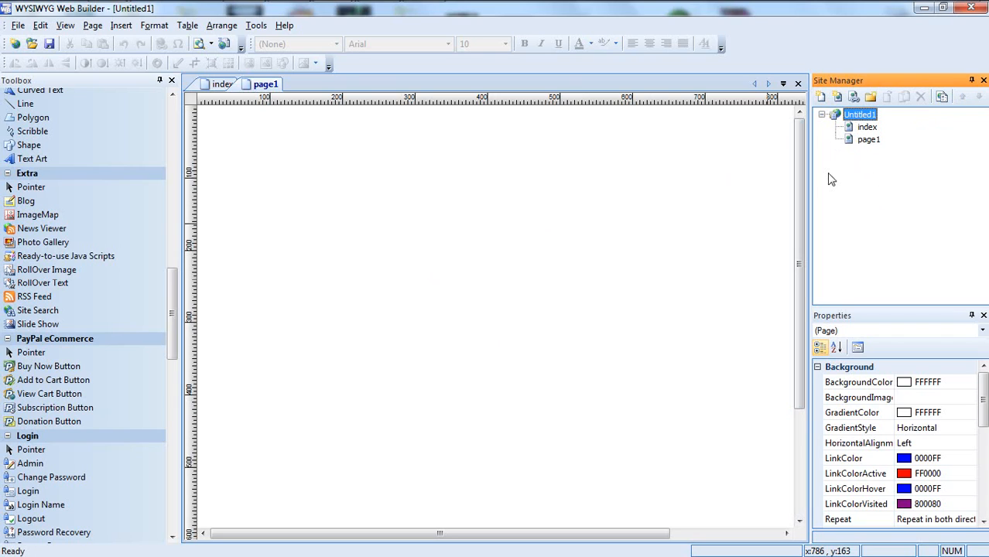
left_click(865, 141)
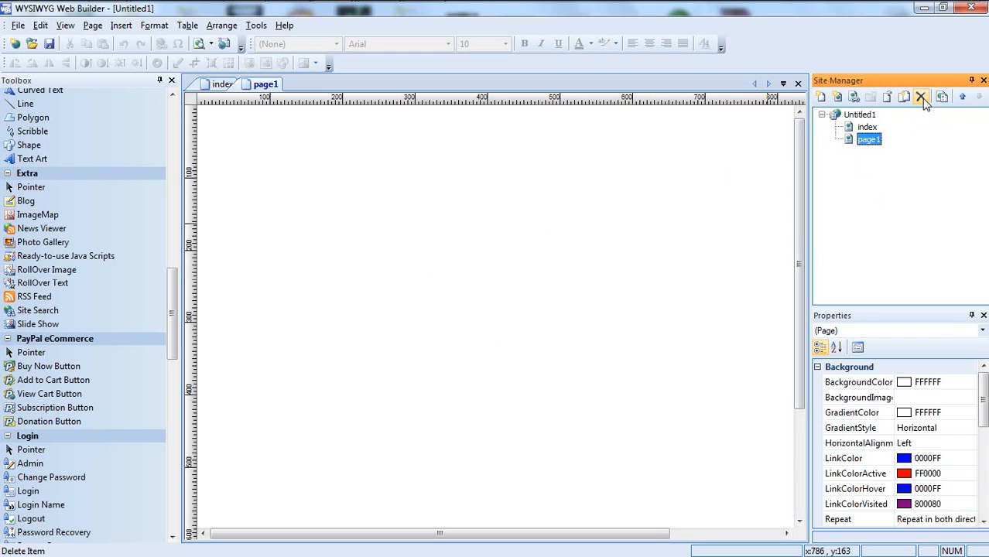
left_click(920, 97)
left_click(522, 317)
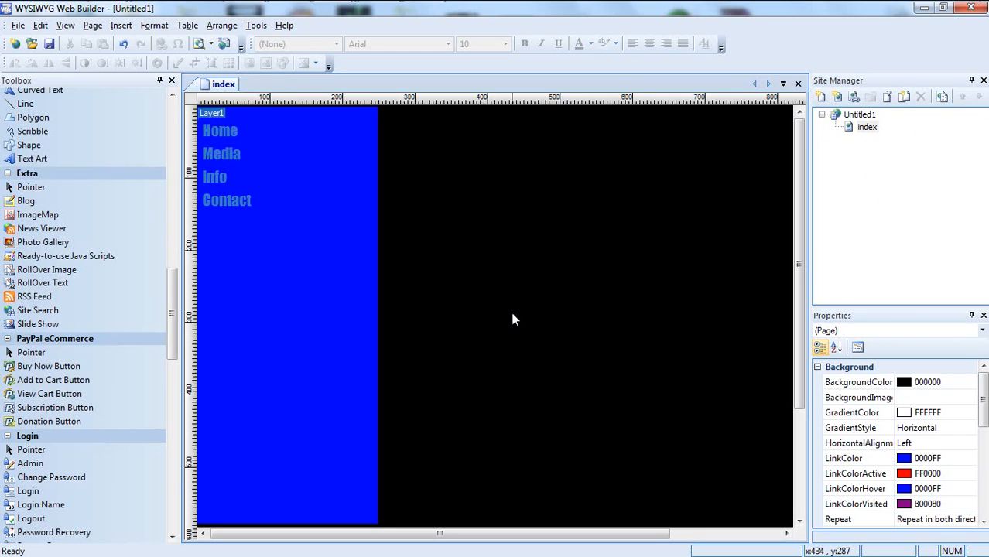
Step: Clone the index page to create a second page with the same blue layer and menu
left_click(857, 116)
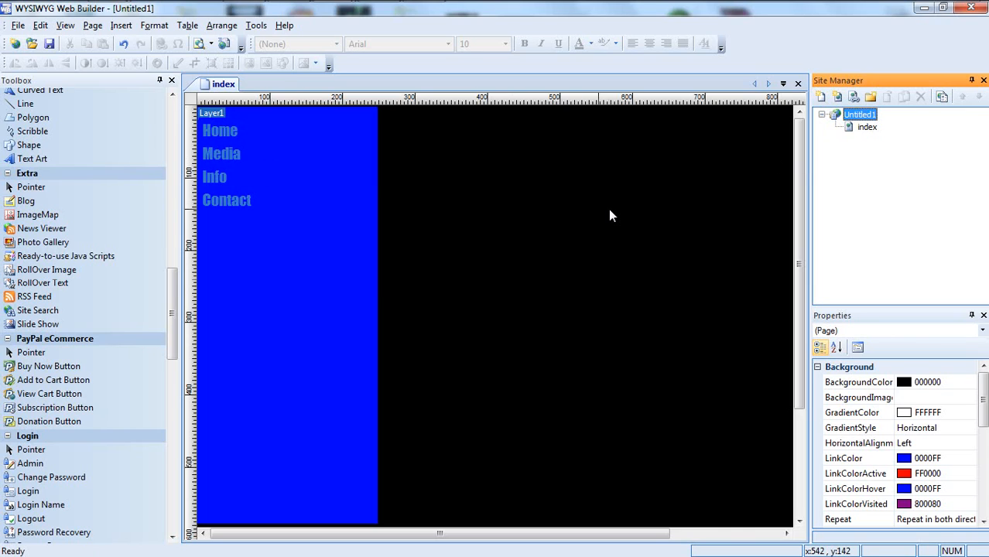
left_click(866, 128)
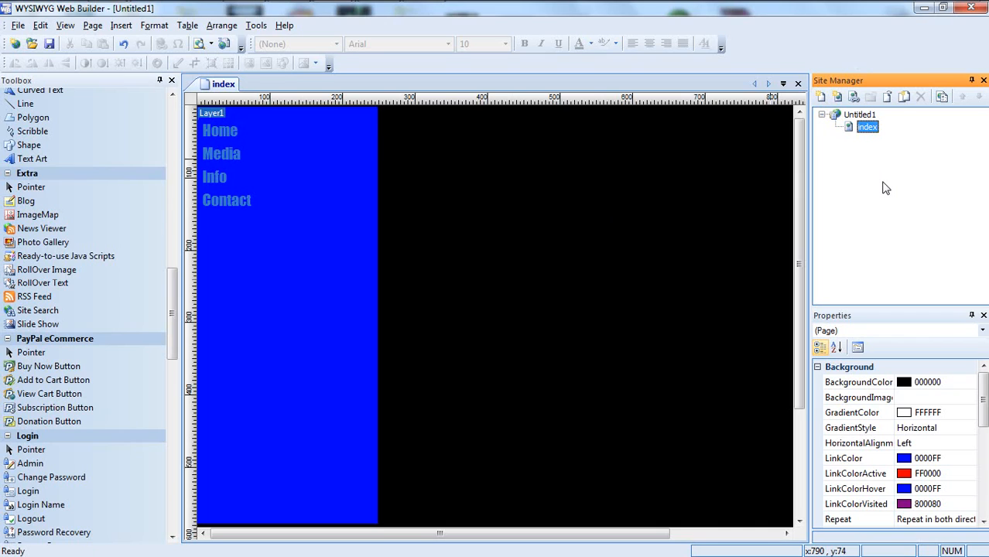
left_click(908, 98)
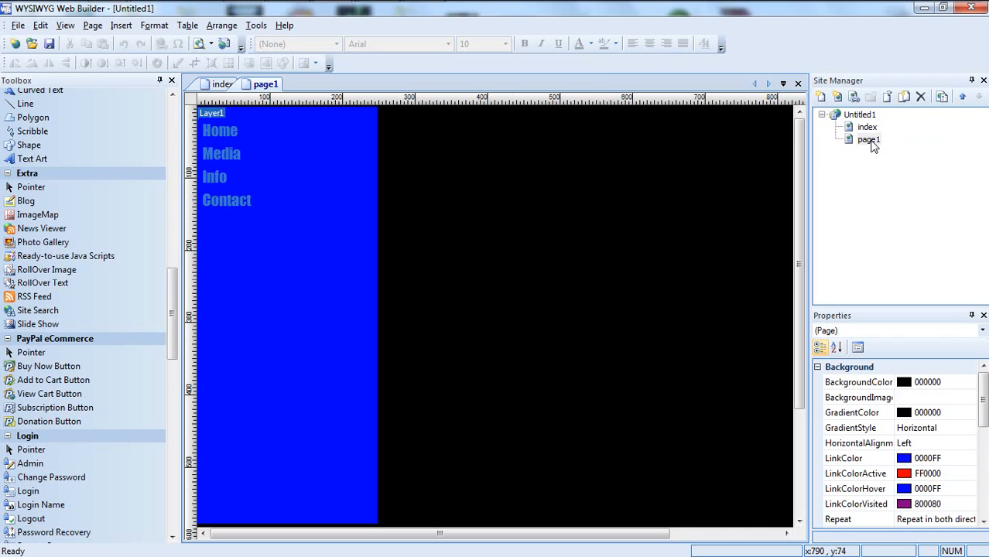
Step: Switch between the index page and its clone page1 to compare their layouts
left_click(868, 143)
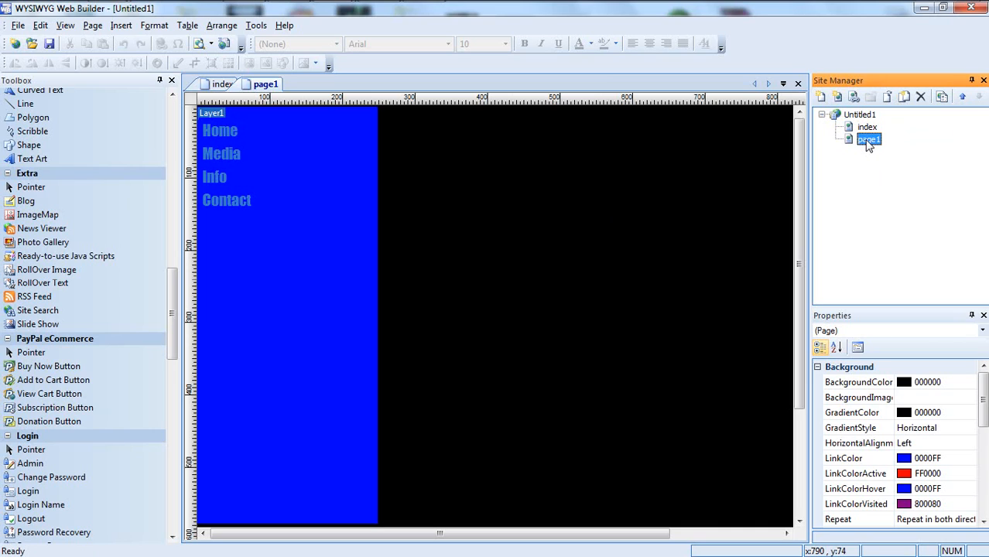
double_click(866, 129)
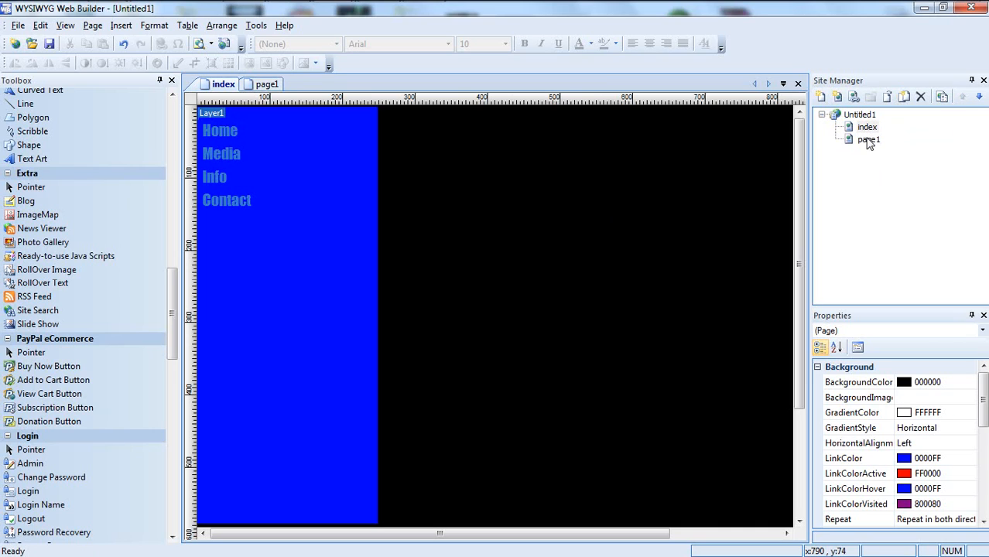
double_click(868, 143)
double_click(867, 130)
double_click(868, 144)
Step: Clone the index page a second time to create a third page
left_click(866, 130)
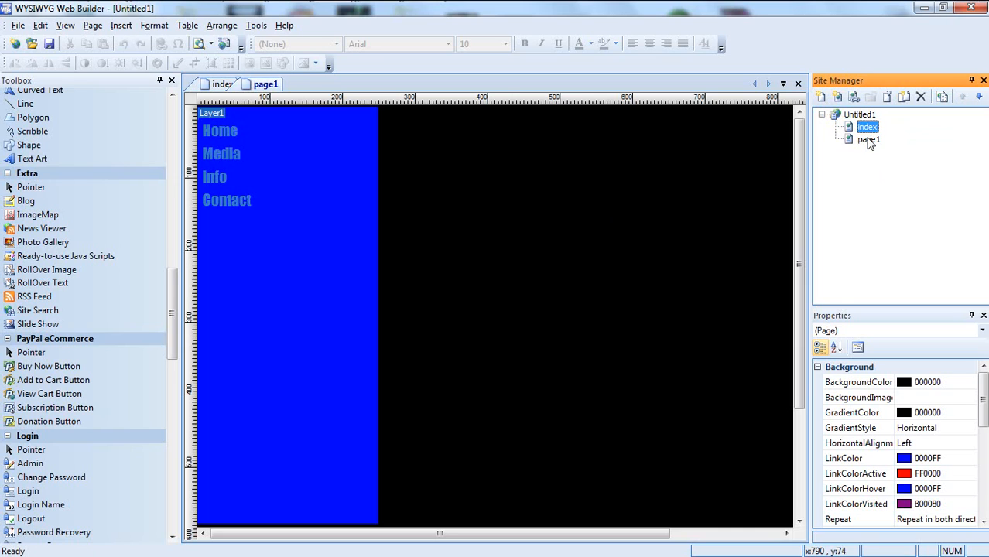
left_click(866, 129)
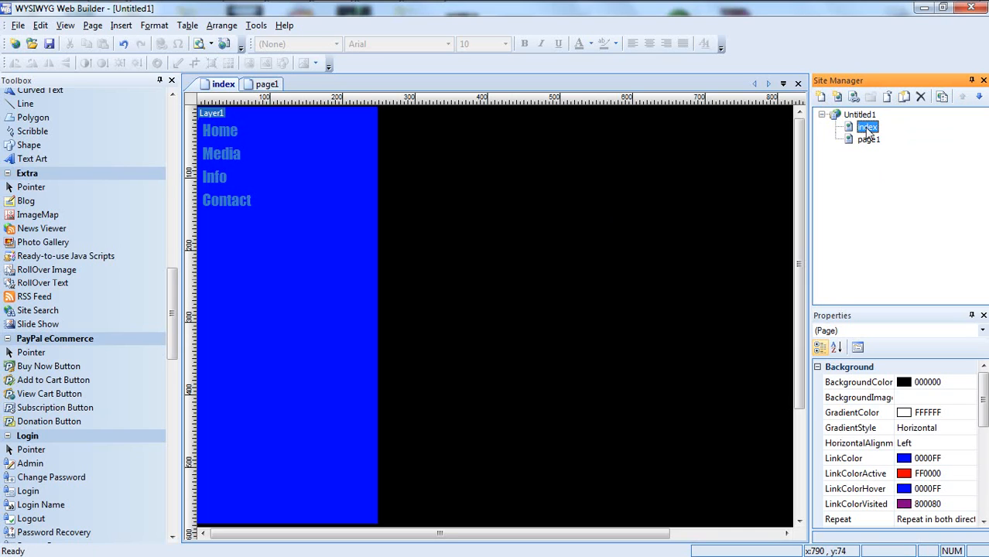
left_click(904, 99)
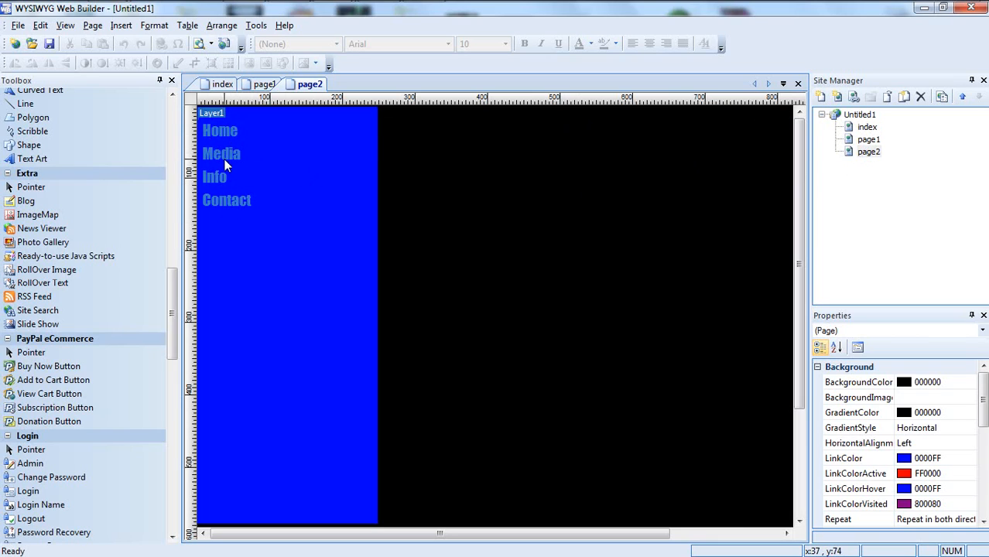
Step: Rename the first cloned page, page1, as Media
left_click(869, 128)
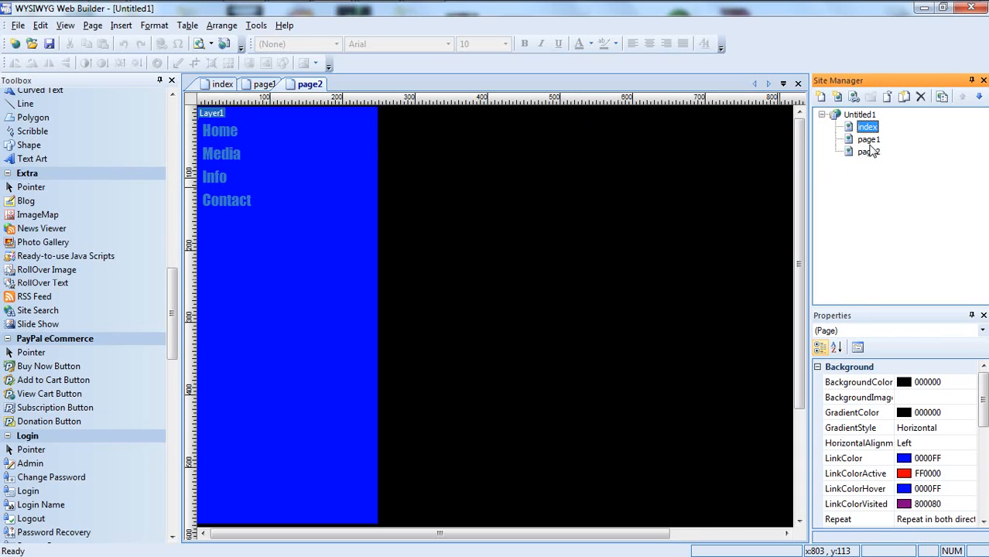
left_click(868, 139)
right_click(868, 140)
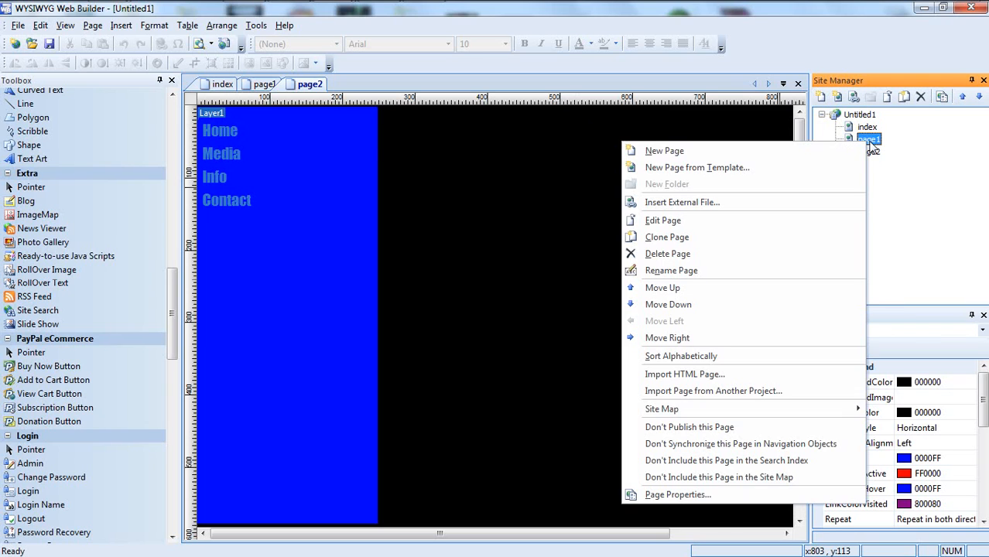
left_click(689, 272)
key("BackSpace")
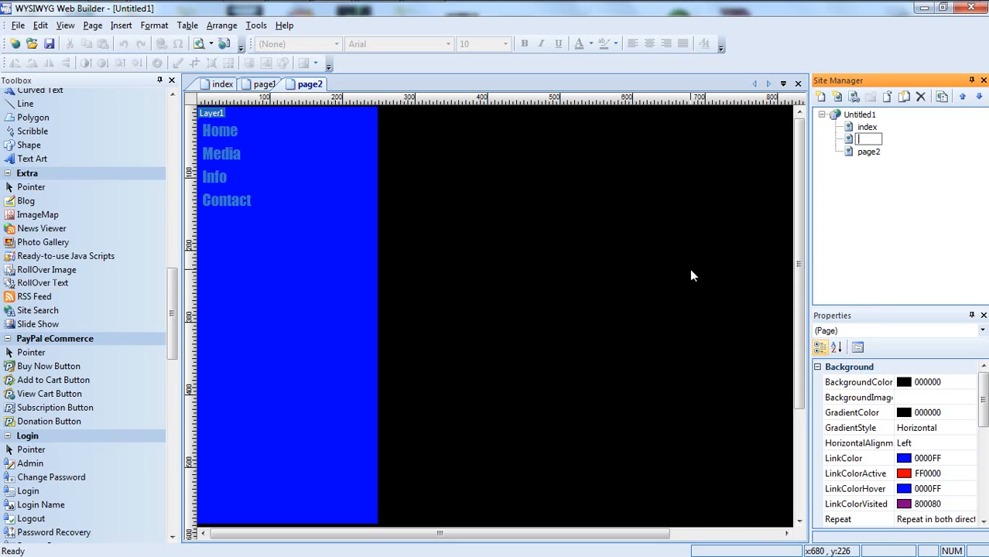
type("Media")
key("Return")
Step: Rename the second cloned page, page2, as Info
left_click(869, 153)
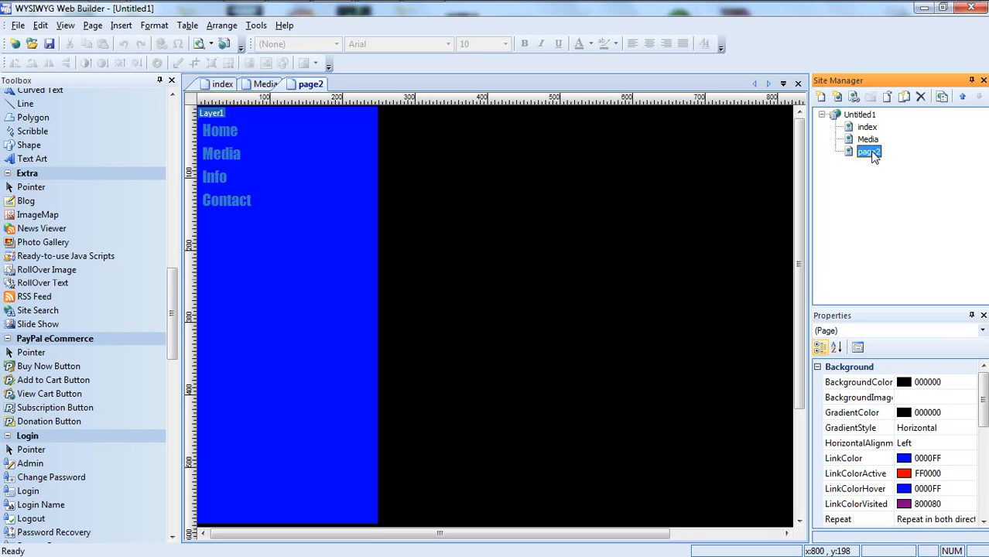
right_click(871, 151)
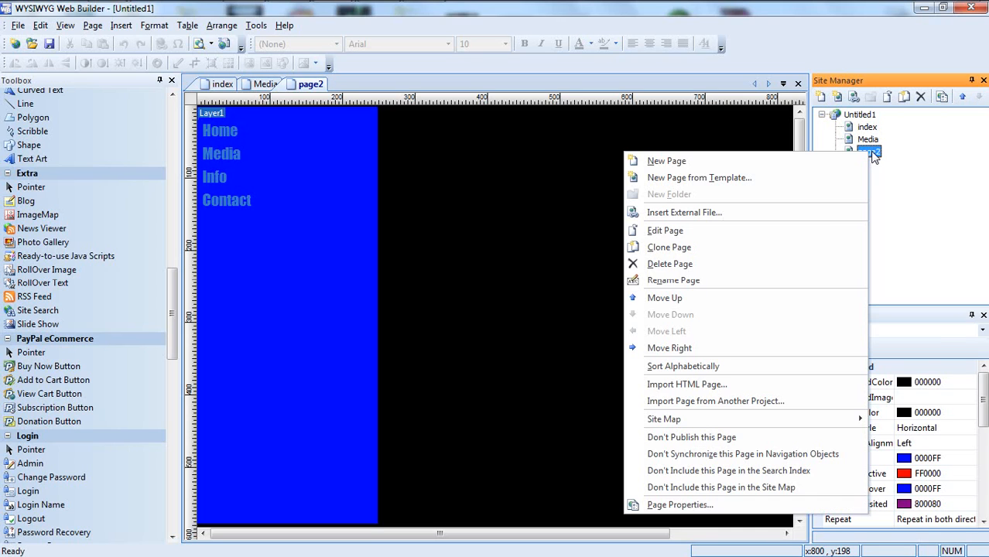
left_click(728, 281)
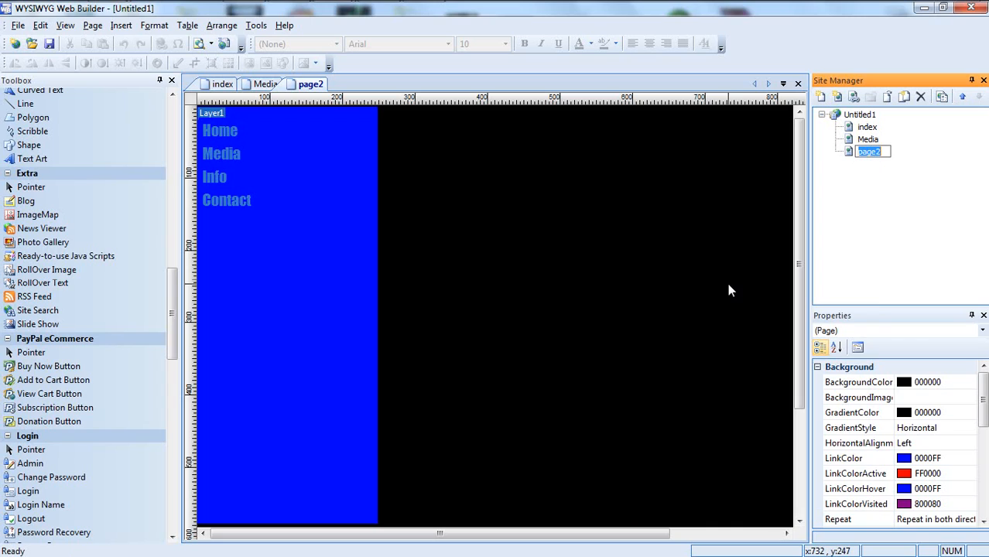
key("BackSpace")
key("Caps_Lock")
type("I")
key("Caps_Lock")
type("nfo")
key("Return")
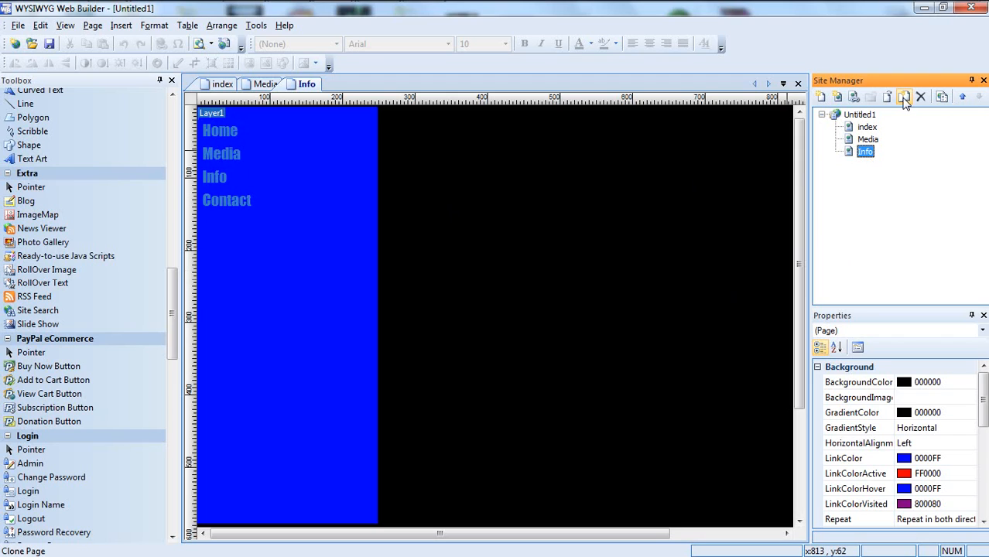
Step: Clone the Info page to create a fourth page
left_click(864, 127)
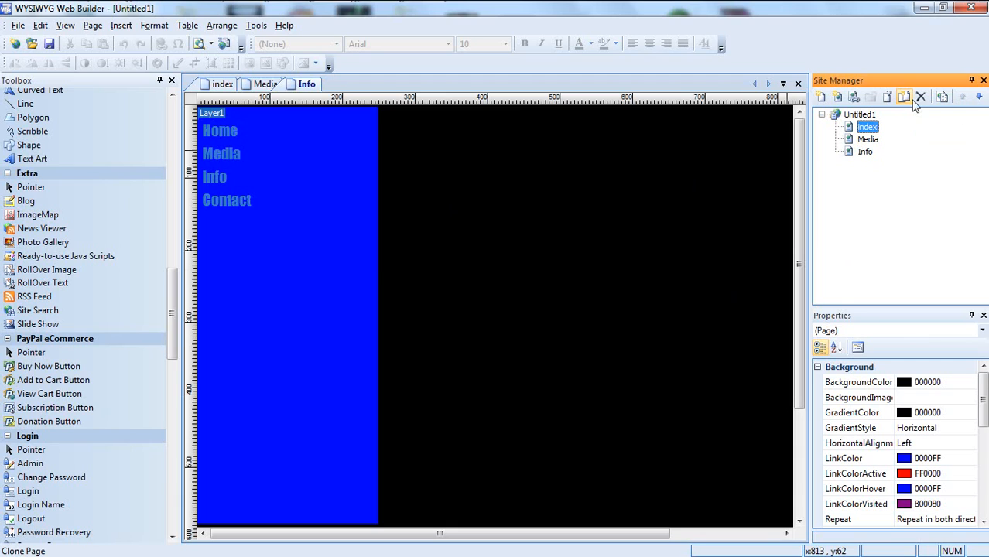
left_click(862, 151)
left_click(865, 118)
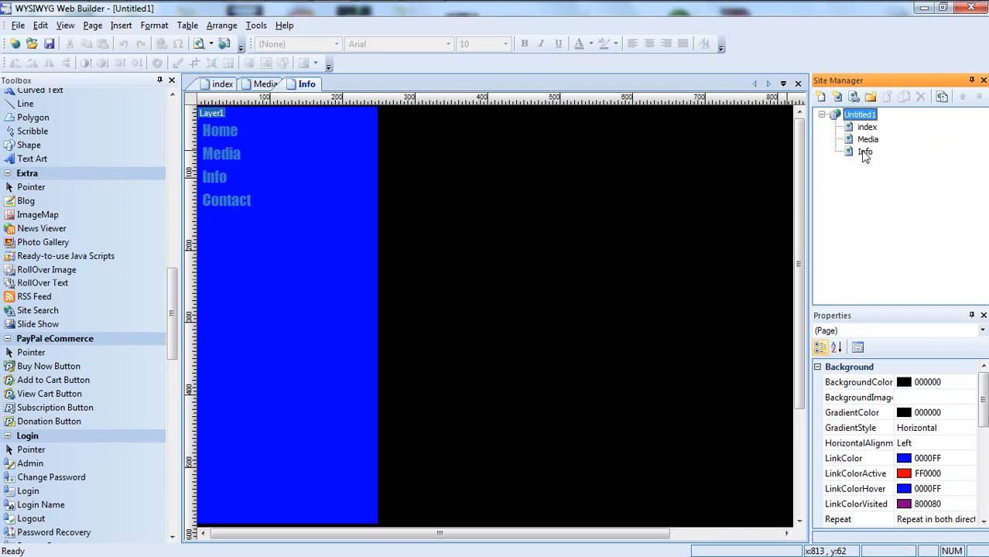
left_click(864, 152)
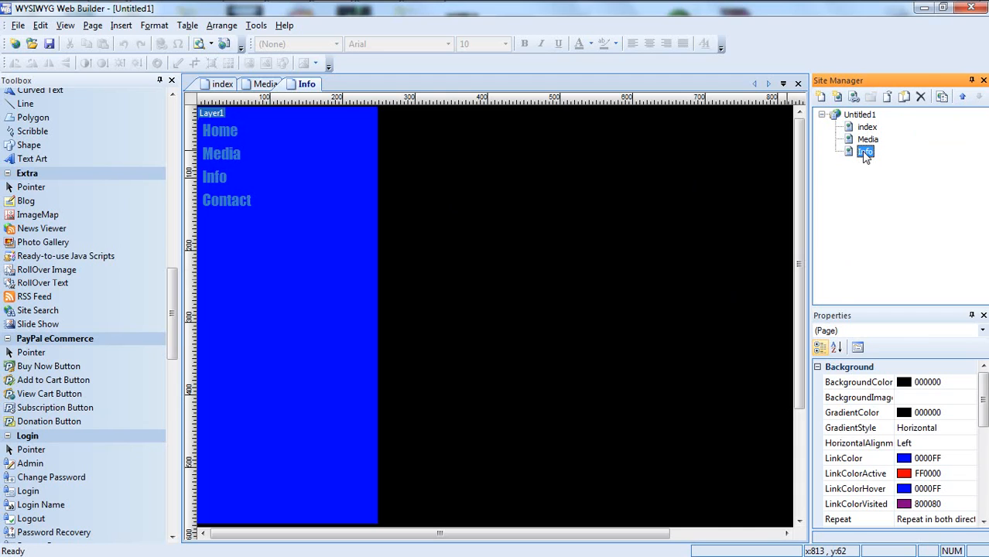
left_click(903, 98)
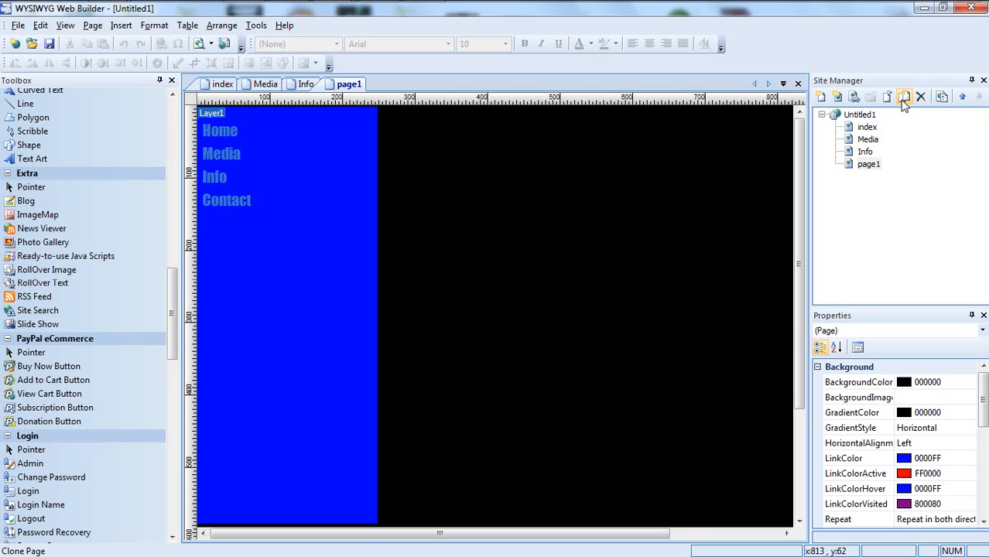
Step: Rename the newly cloned fourth page, page1, as Contact
left_click(866, 165)
right_click(867, 167)
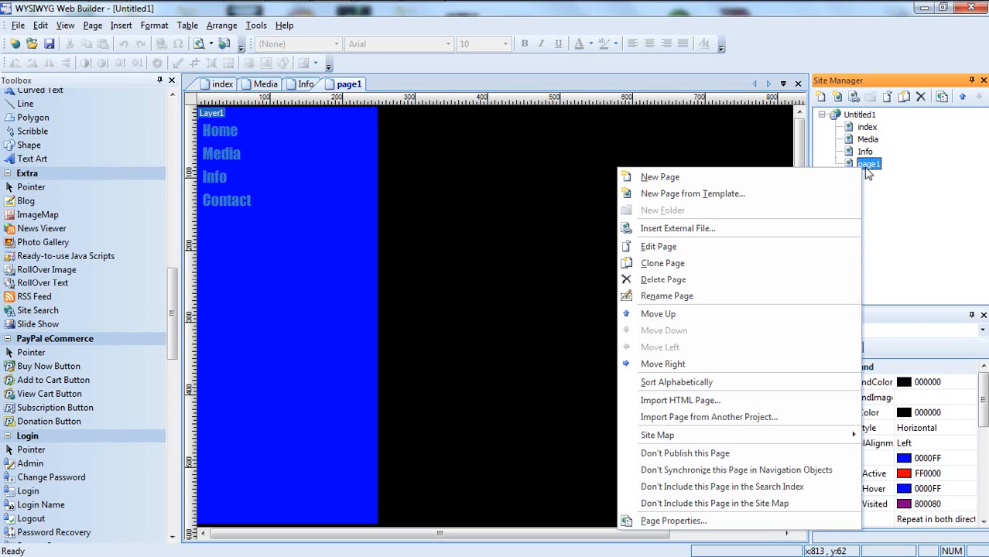
left_click(680, 297)
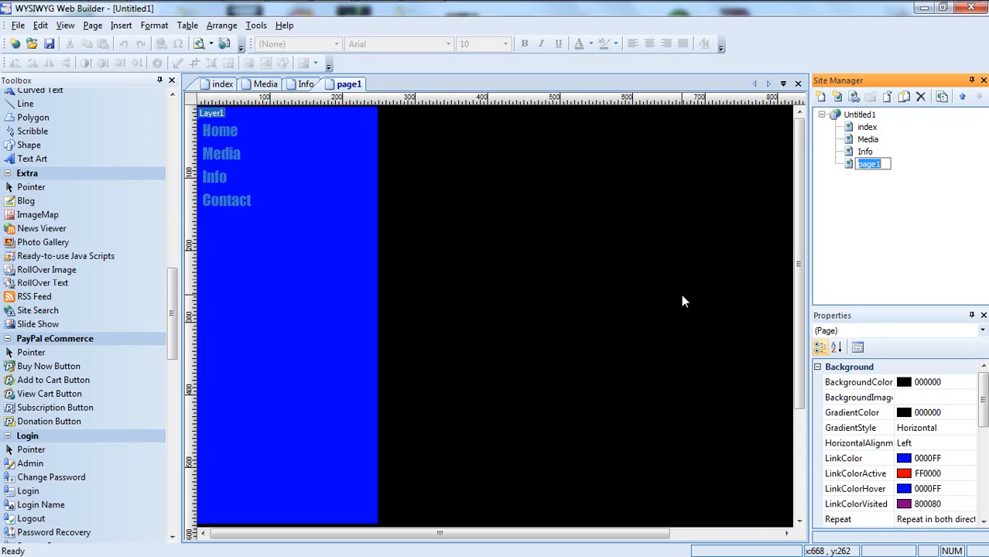
key("BackSpace")
key("Caps_Lock")
type("C")
key("Caps_Lock")
type("ontact")
key("Return")
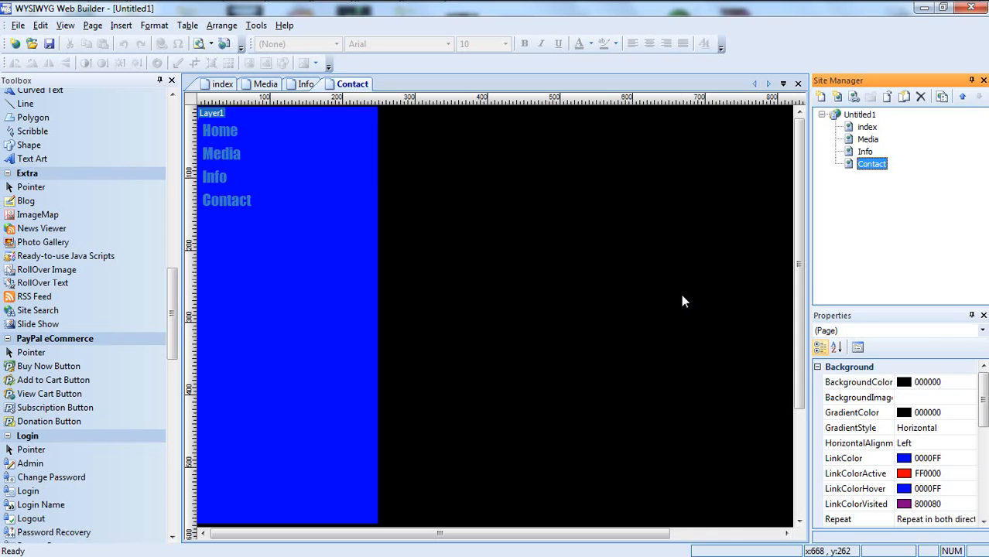
left_click(866, 127)
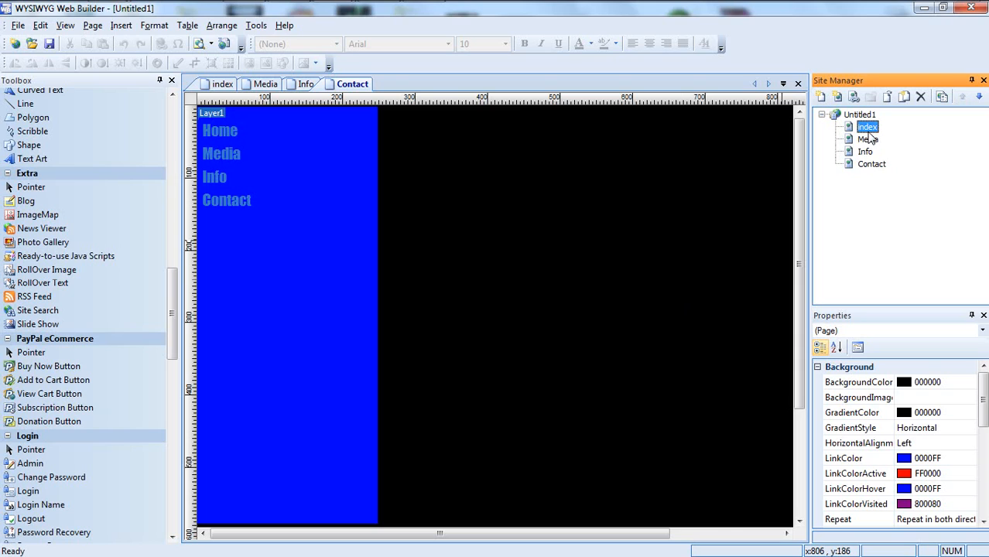
left_click(866, 141)
left_click(865, 152)
left_click(867, 164)
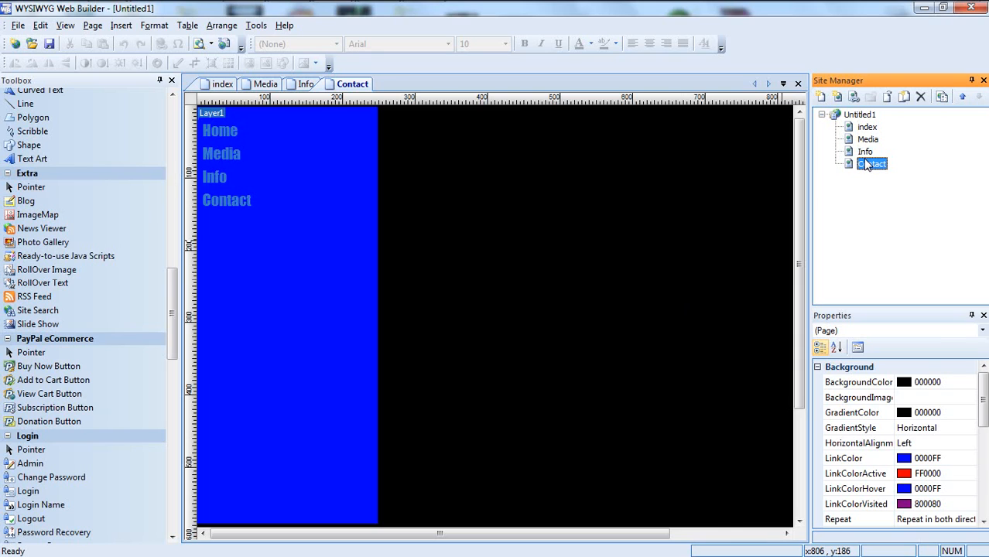
left_click_drag(800, 193, 796, 143)
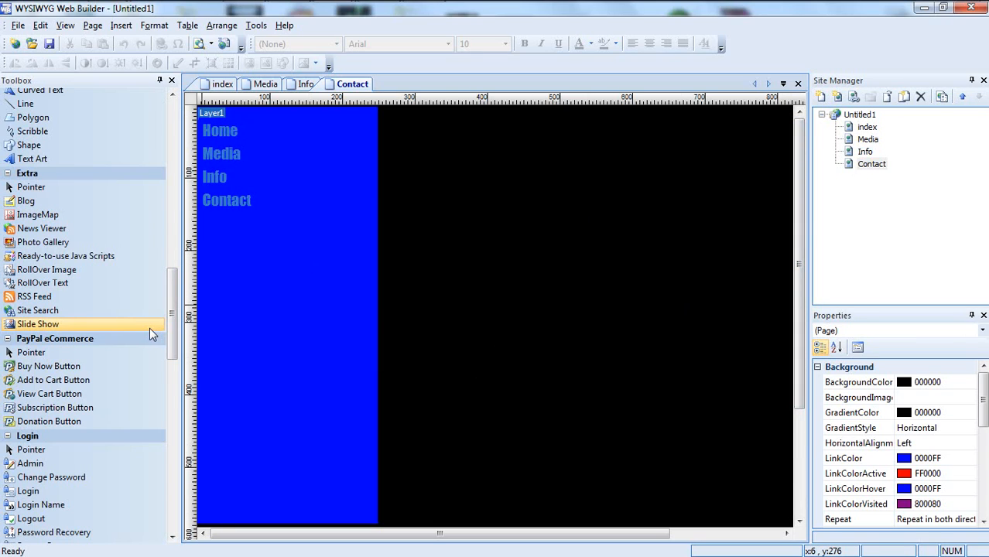
mouse_move(167, 343)
left_mouse_down()
mouse_move(167, 277)
mouse_move(163, 384)
mouse_move(161, 200)
mouse_move(168, 163)
mouse_move(184, 148)
left_mouse_up()
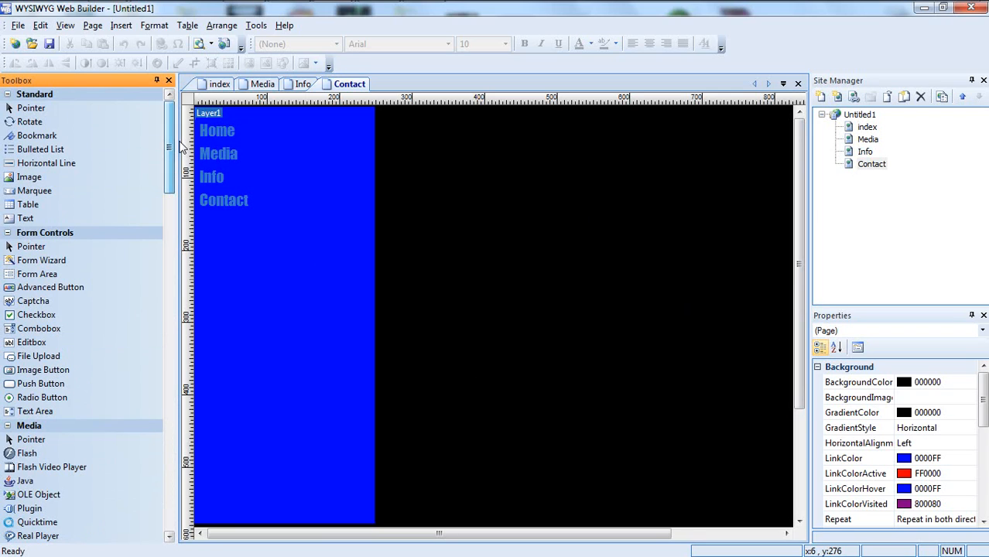
left_click(867, 126)
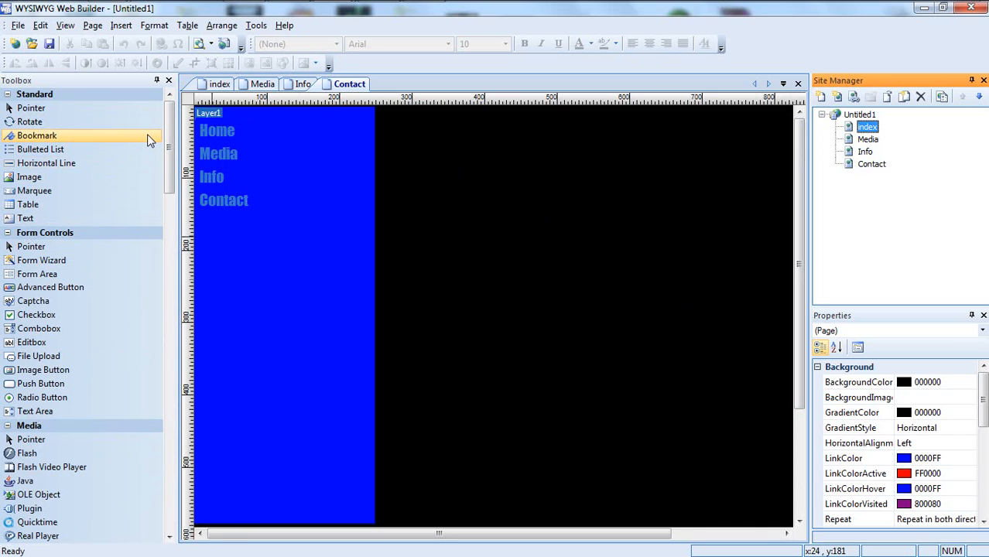
Step: Place a Text Art object in the black area of the Contact page and set its text to Contact
left_click_drag(171, 125, 174, 247)
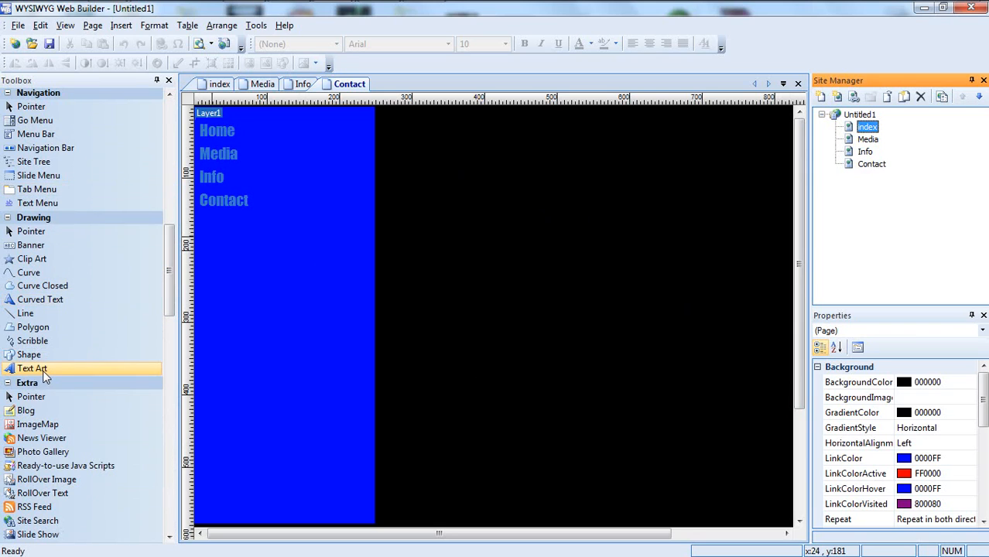
left_click_drag(42, 370, 529, 212)
double_click(580, 235)
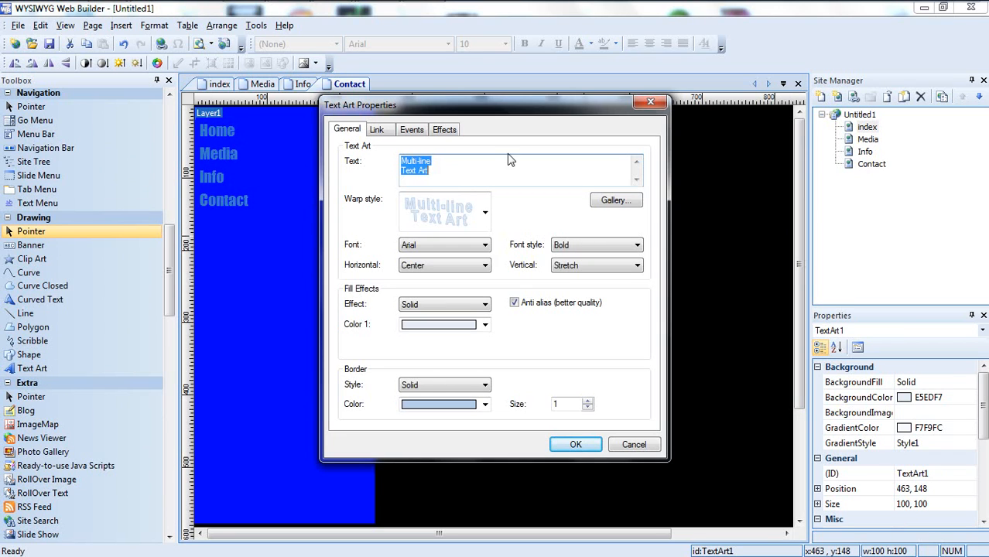
left_click_drag(611, 103, 643, 105)
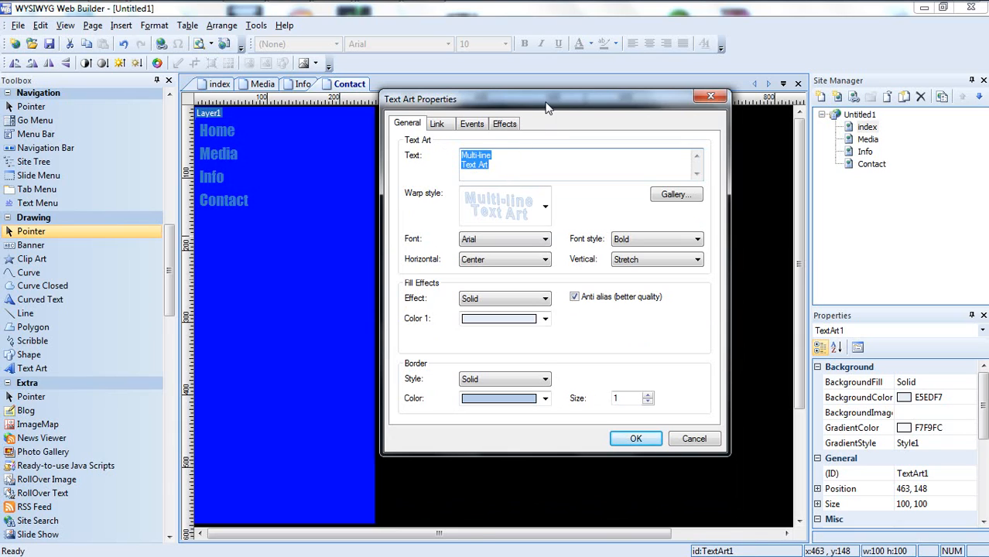
left_click_drag(547, 106, 589, 137)
type("\\")
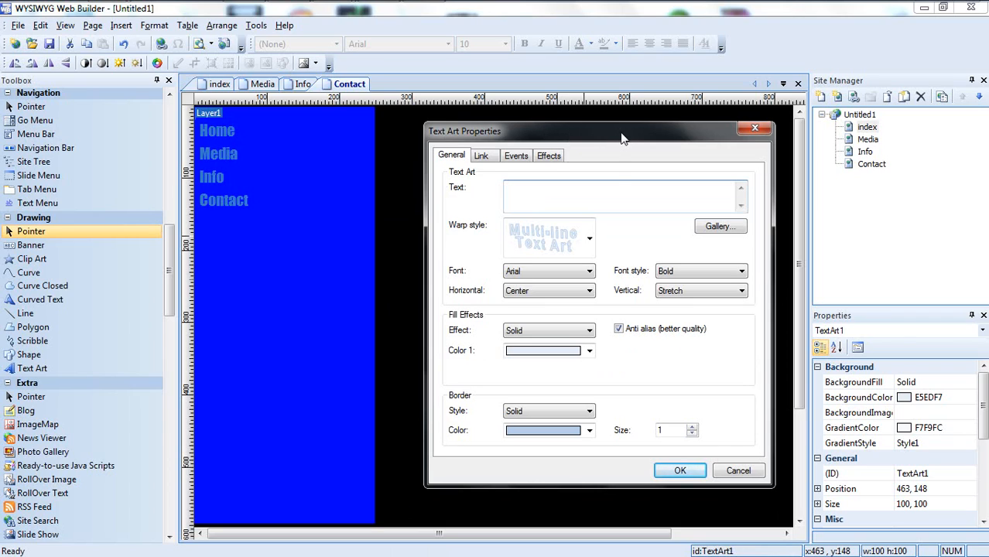
left_click(601, 184)
type("Contact")
Step: Give the Contact text art the third, straight unwarped warp style and the Impact font
left_click(589, 238)
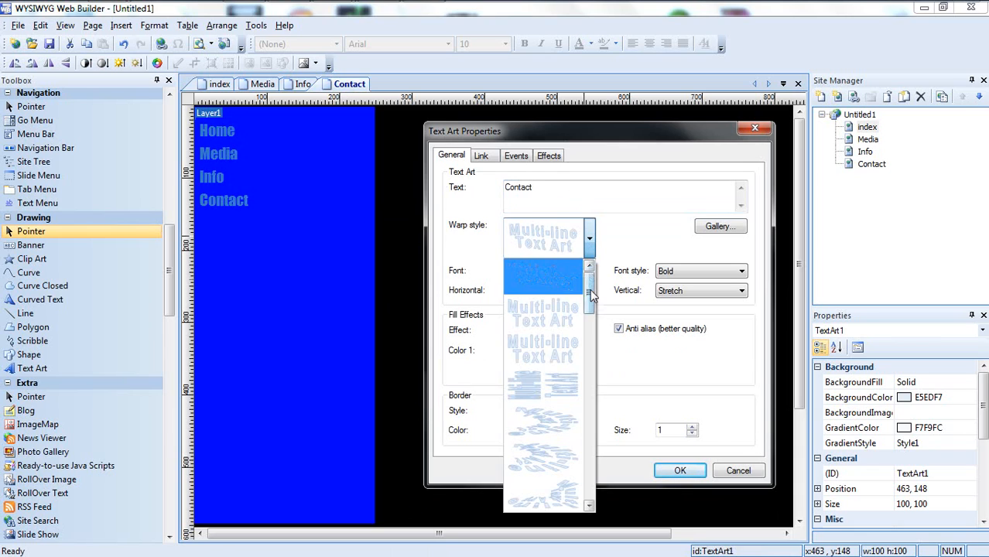
mouse_move(591, 293)
left_mouse_down()
mouse_move(592, 308)
mouse_move(590, 293)
left_mouse_up()
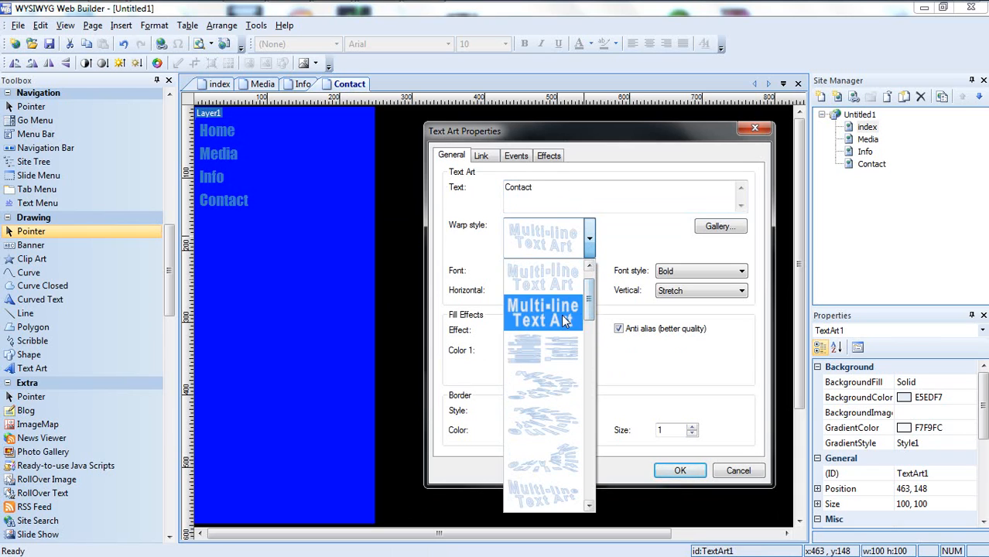
scroll(595, 288, "up", 1)
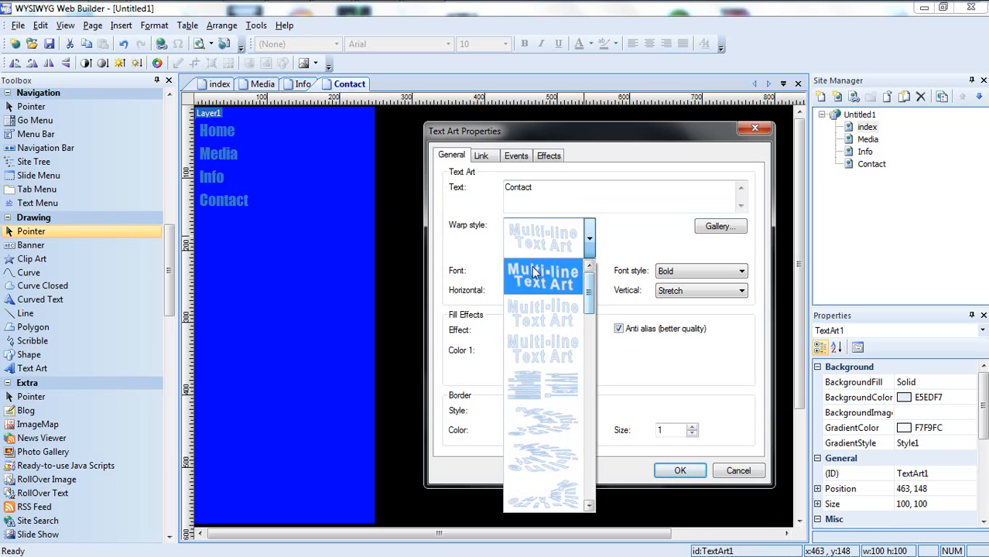
left_click(546, 349)
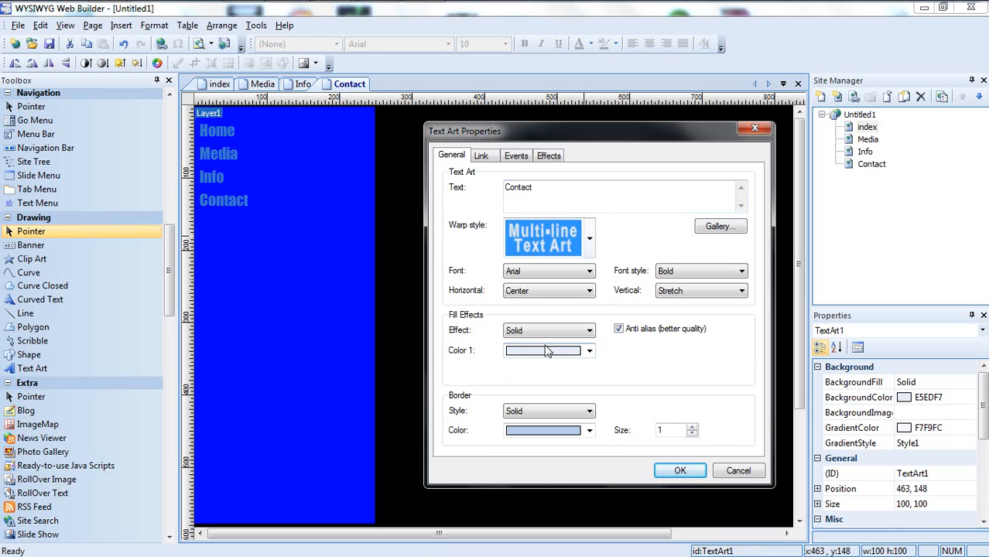
left_click(589, 271)
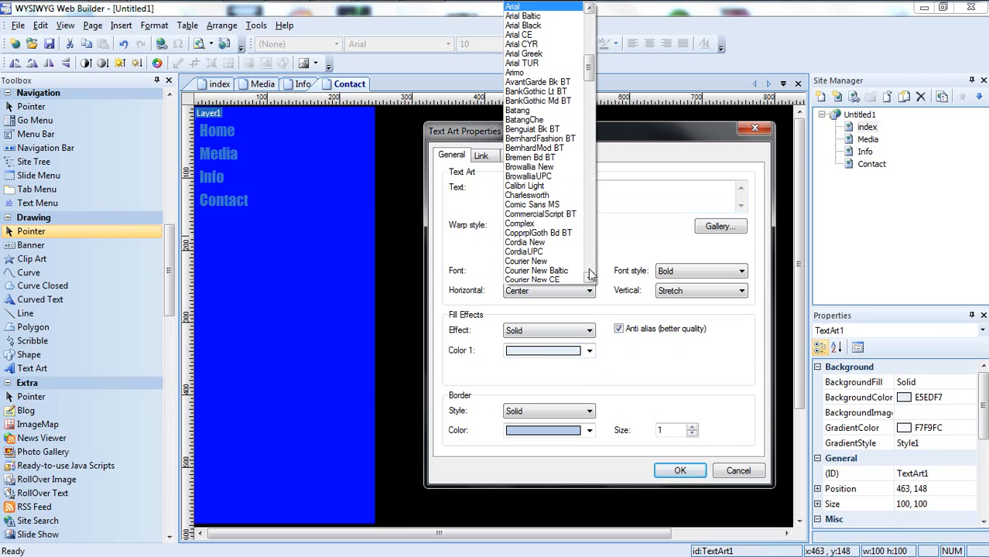
left_click_drag(586, 72, 598, 146)
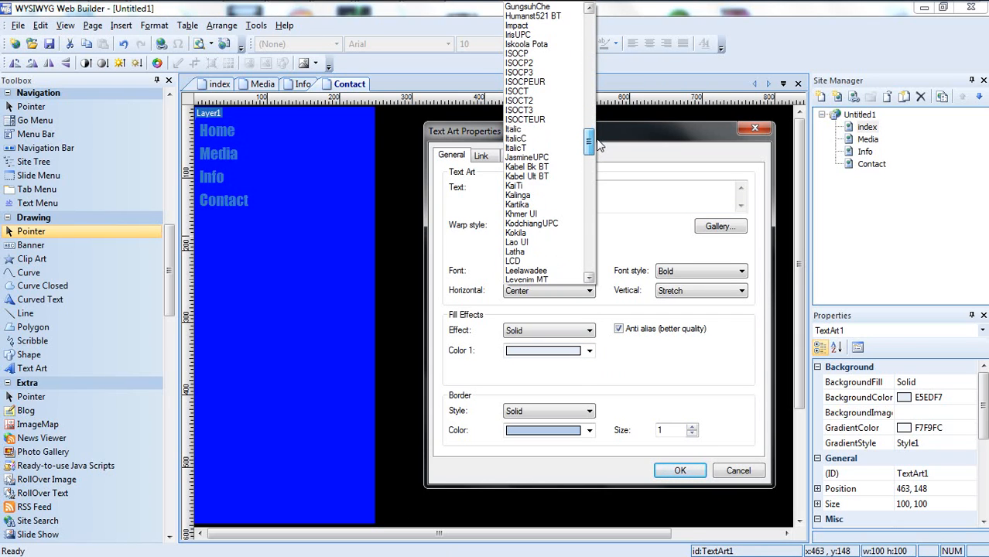
left_click(549, 26)
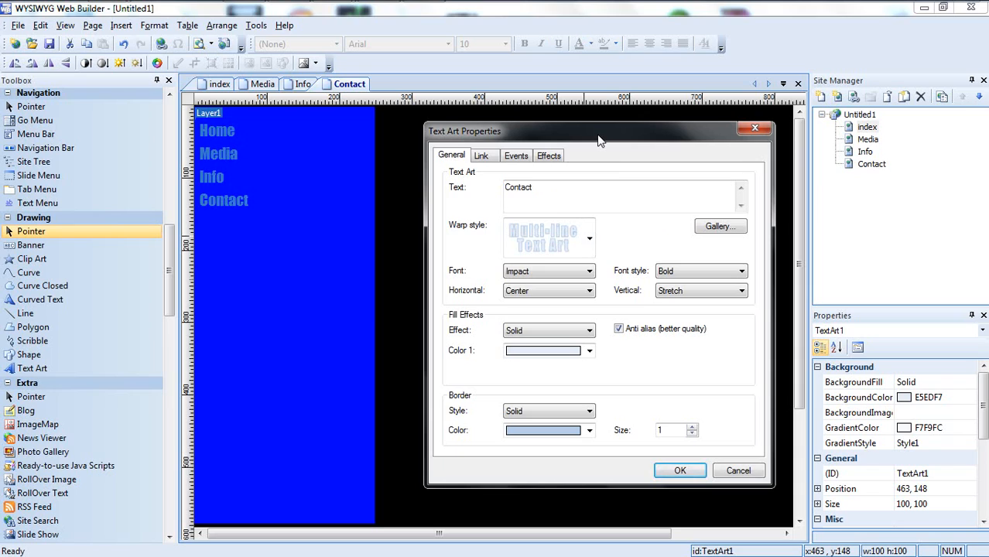
left_click_drag(595, 139, 589, 131)
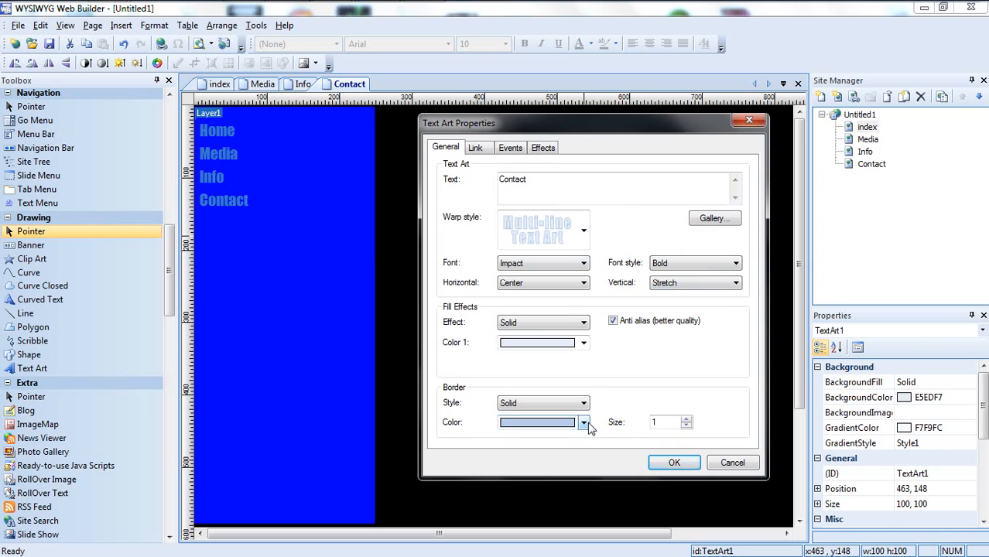
mouse_move(611, 128)
left_mouse_down()
mouse_move(619, 405)
mouse_move(633, 150)
mouse_move(600, 114)
left_mouse_up()
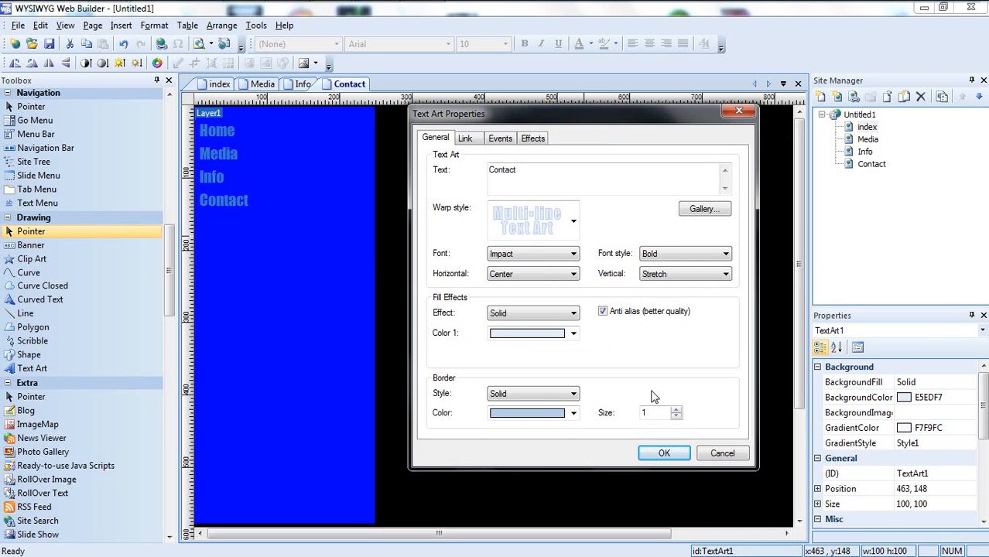
left_click(651, 452)
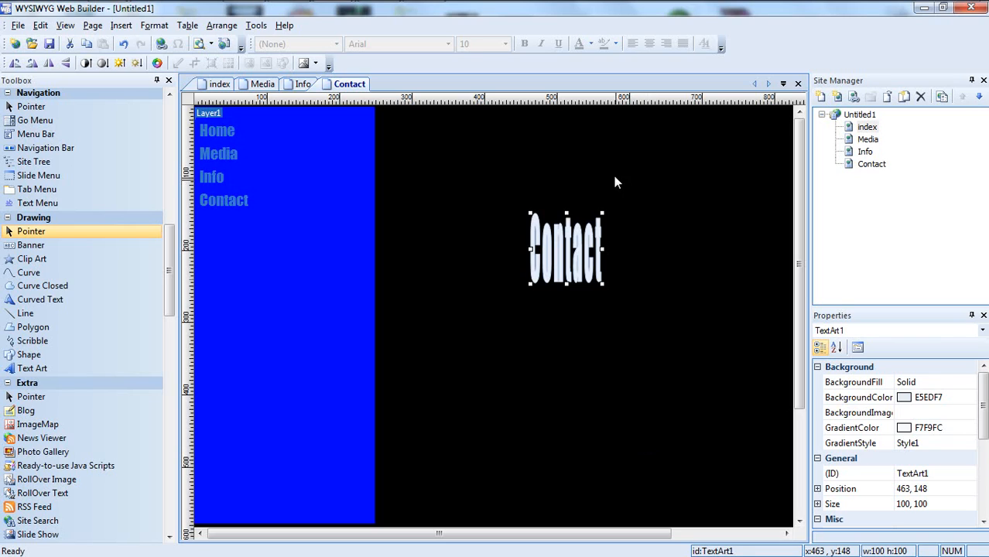
Step: Resize the Contact text art to about 266 by 44 and move it up to about 463, 35 as the page heading
left_click(648, 231)
left_click(584, 254)
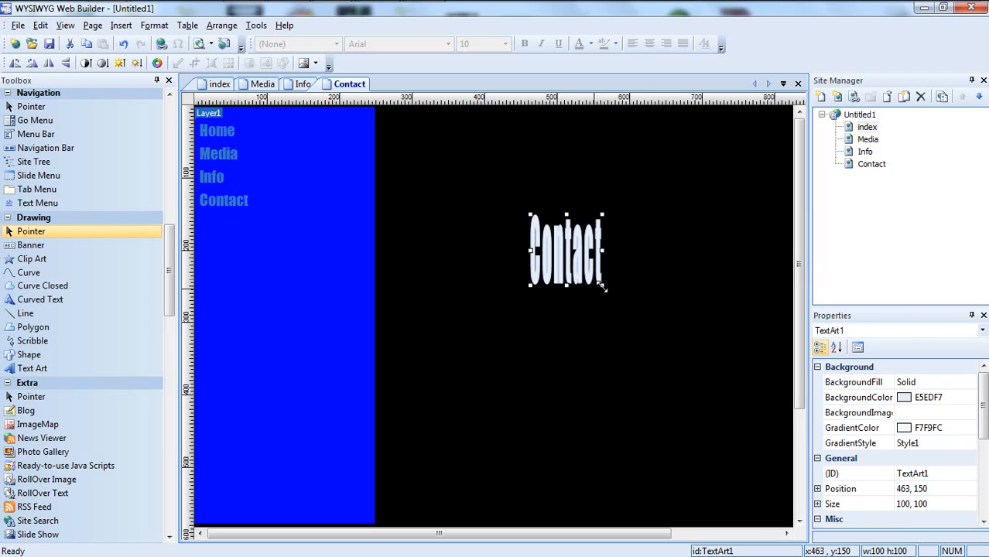
left_click(367, 274)
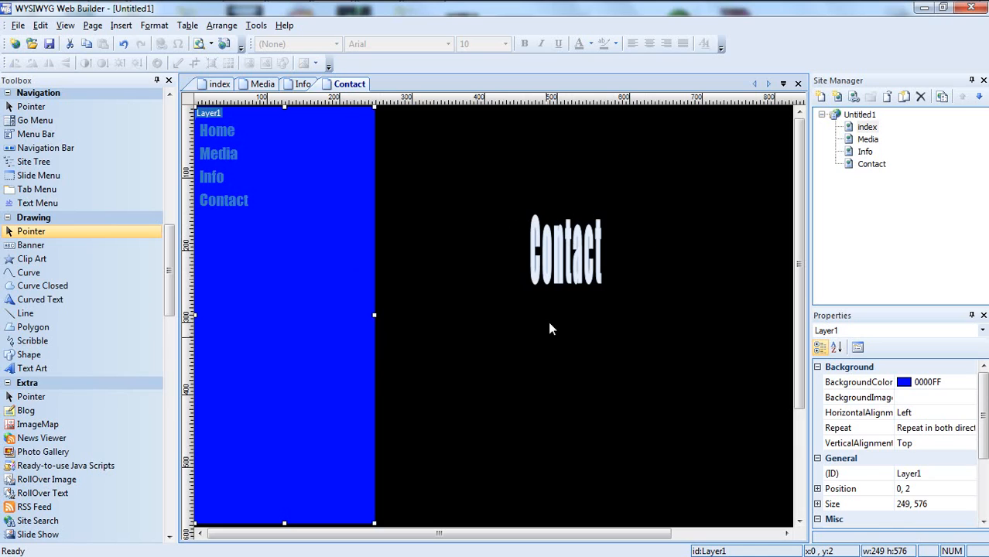
left_click(562, 275)
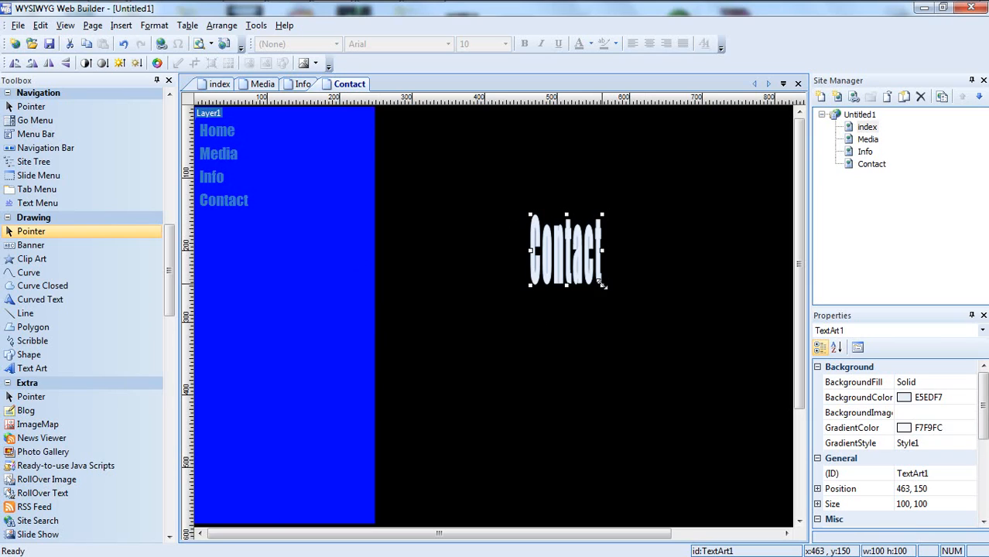
left_click_drag(603, 285, 723, 282)
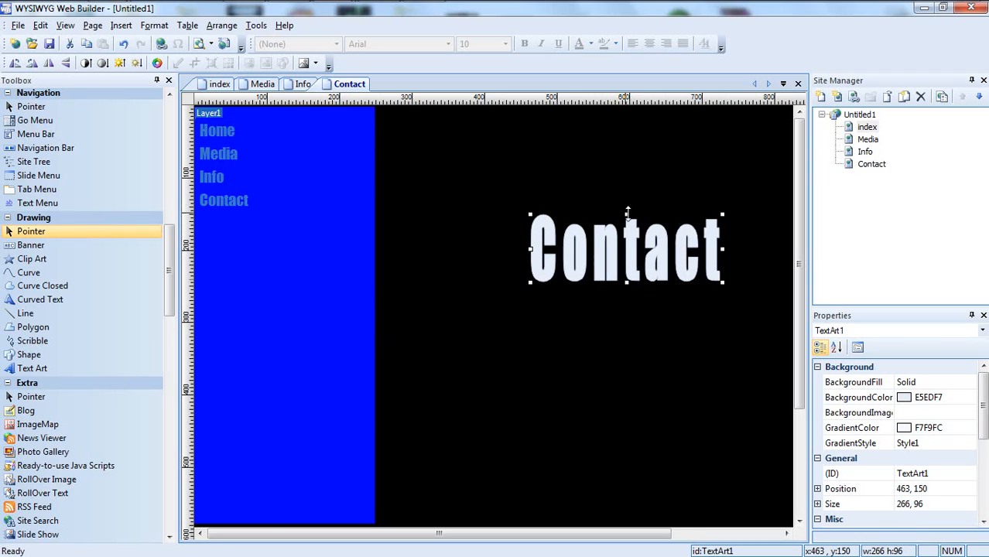
left_click_drag(627, 213, 648, 144)
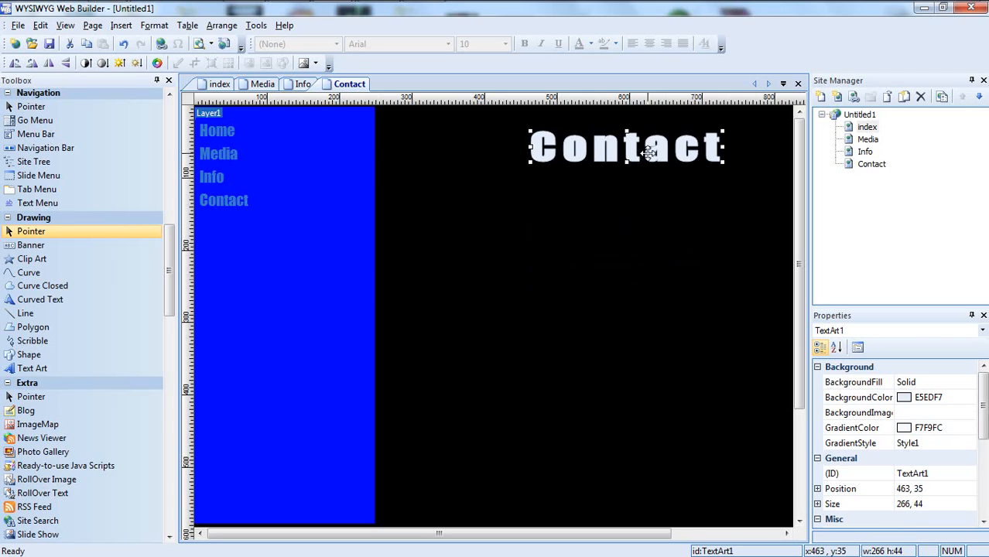
Step: Center the Contact text art horizontally in the page and deselect it
left_click(224, 27)
mouse_move(268, 80)
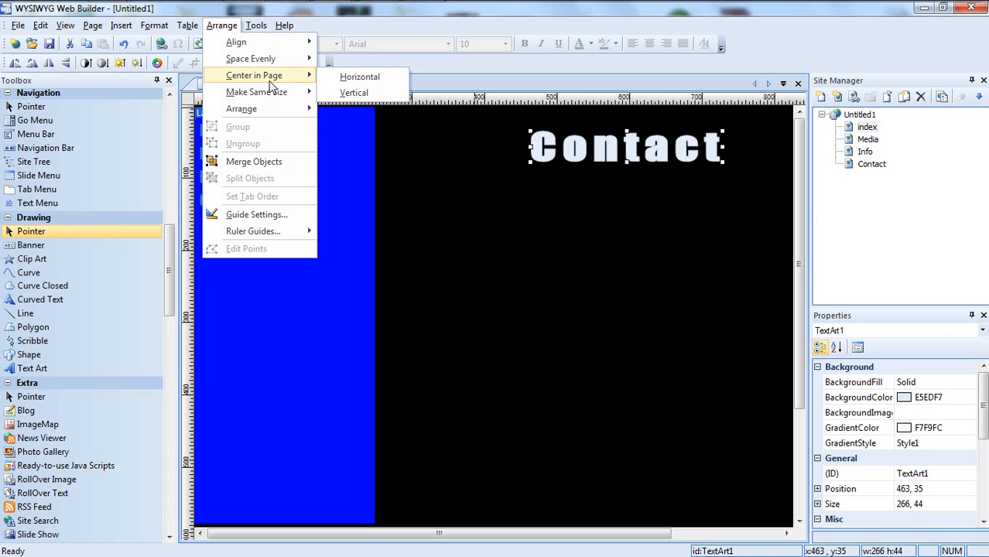
left_click(356, 78)
left_click(520, 362)
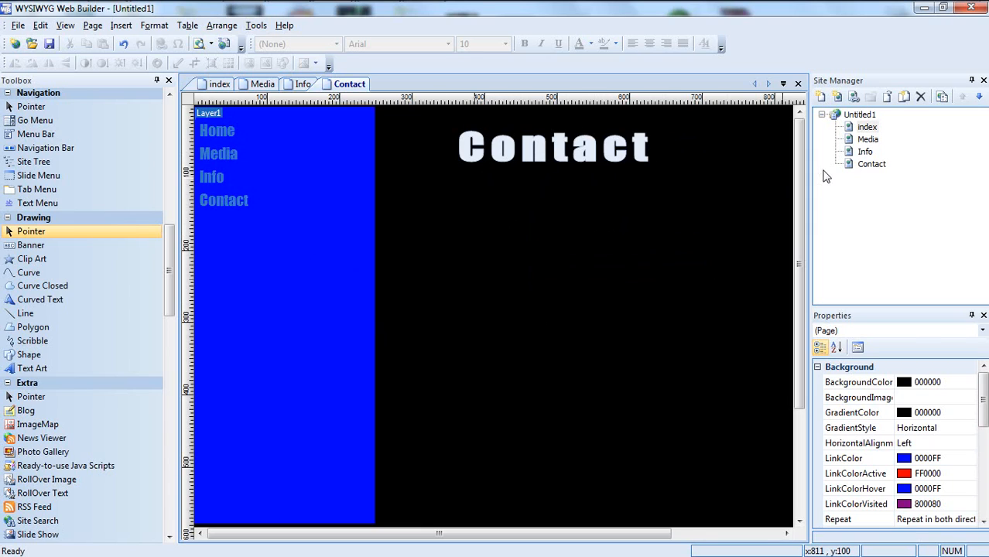
Step: Open the index page and add a text art object to the black area with the text "Home"
double_click(867, 128)
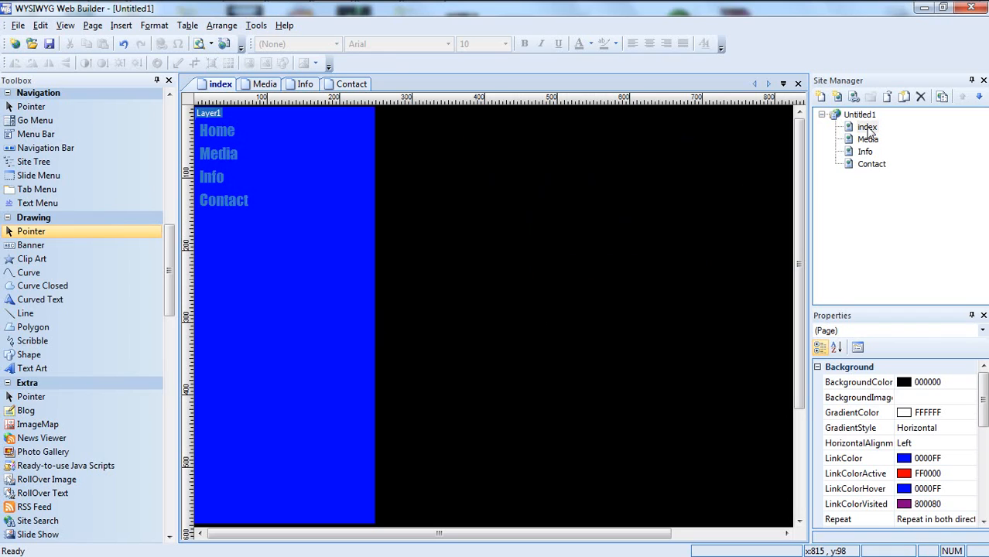
left_click(868, 128)
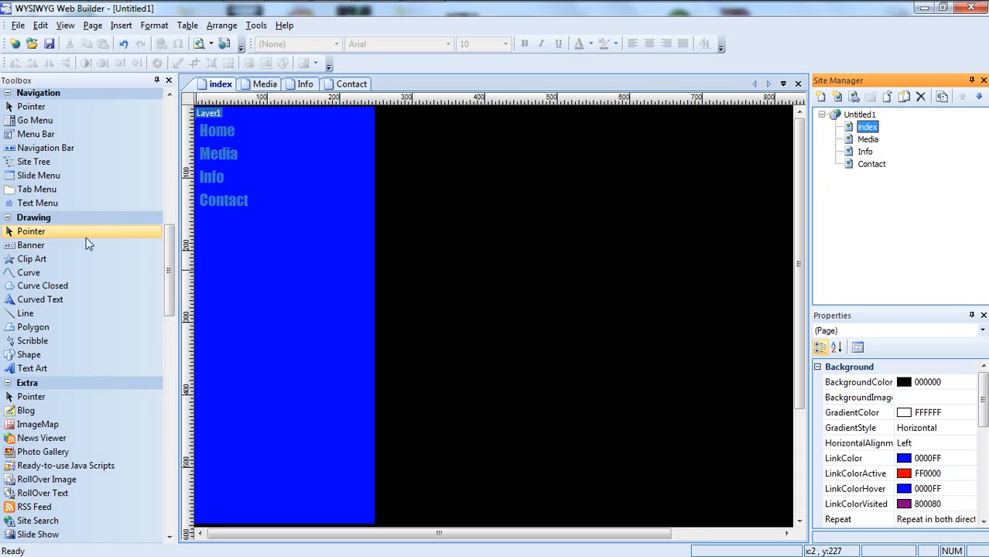
left_click(44, 366)
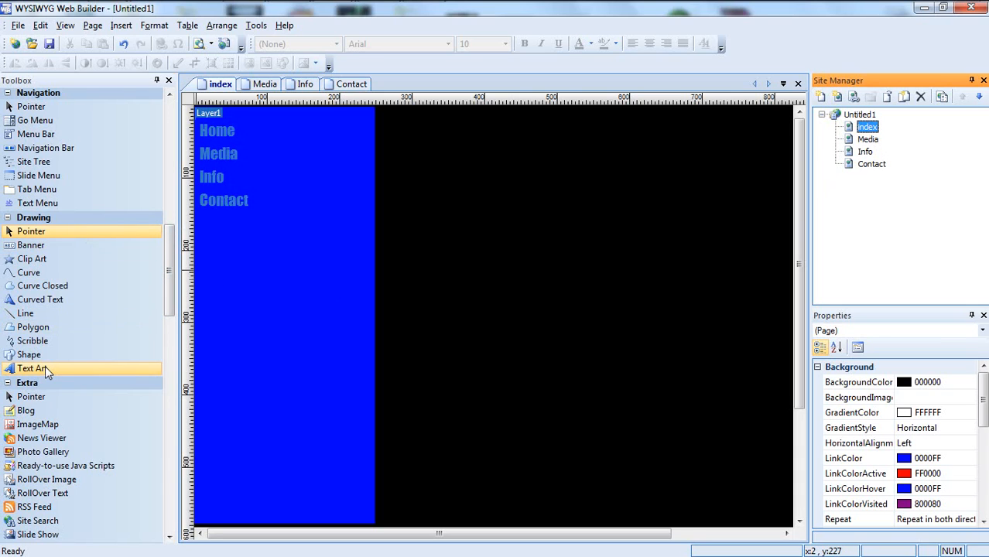
left_click(517, 249)
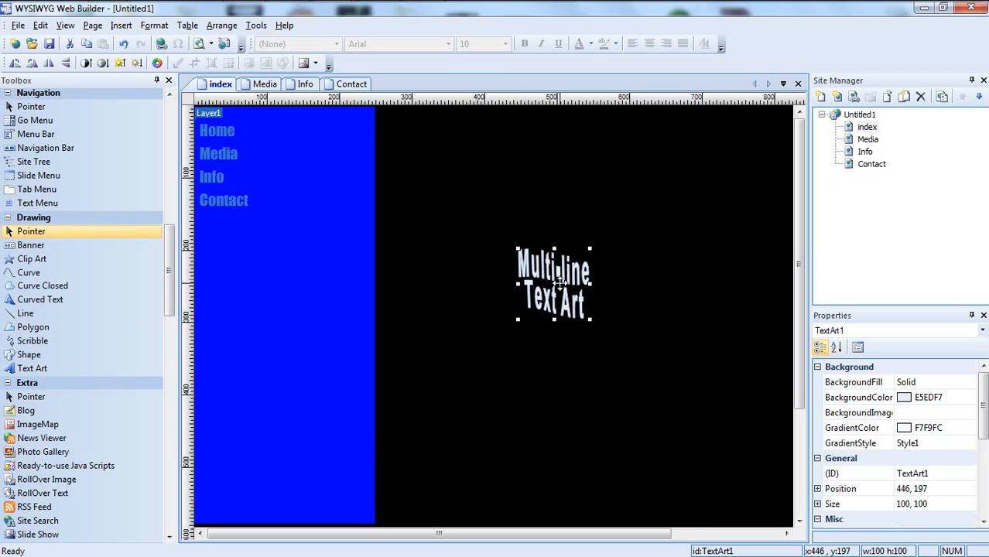
double_click(557, 283)
key("Delete")
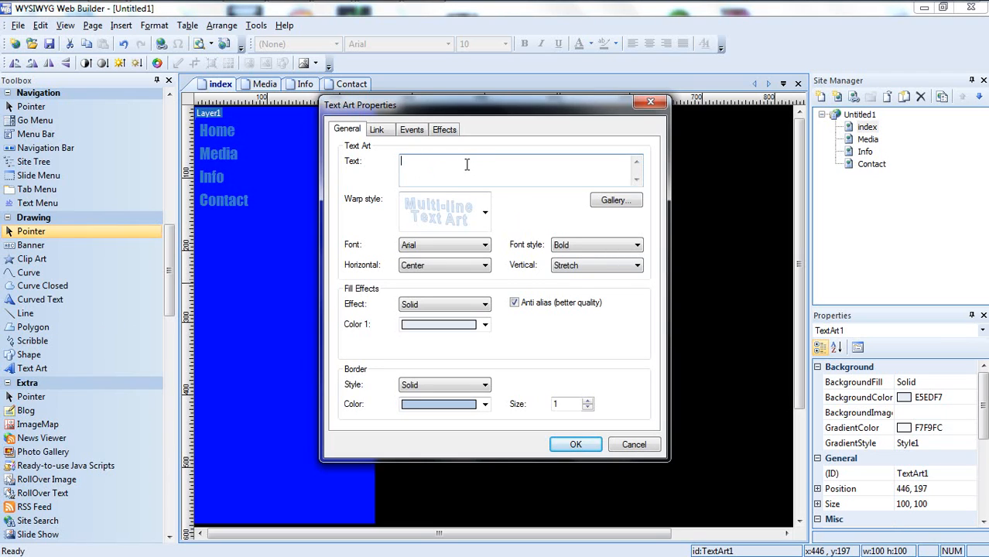
type("Home")
Step: Format the Home text art with the Impact font and the third, straight warp style
left_click(485, 245)
left_click_drag(485, 263, 486, 379)
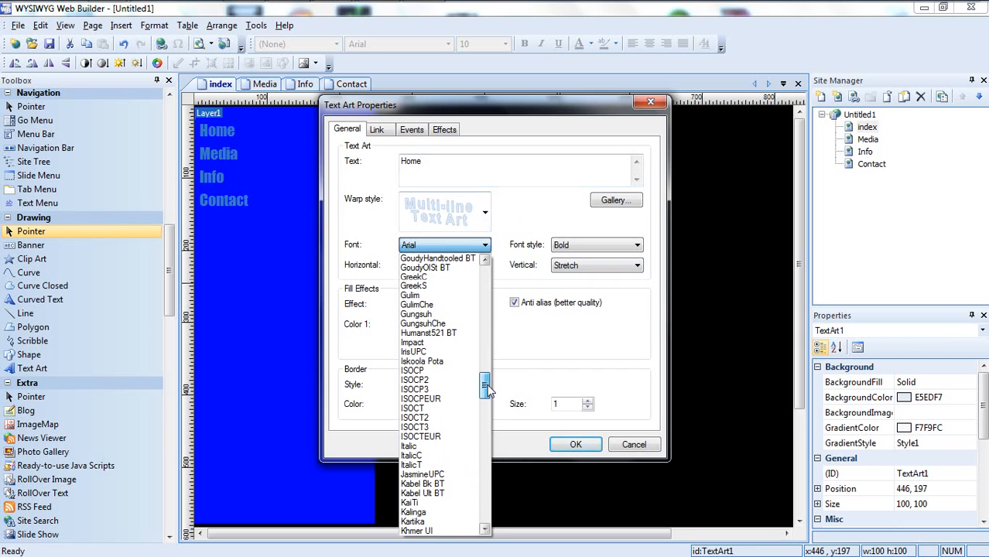
left_click(447, 342)
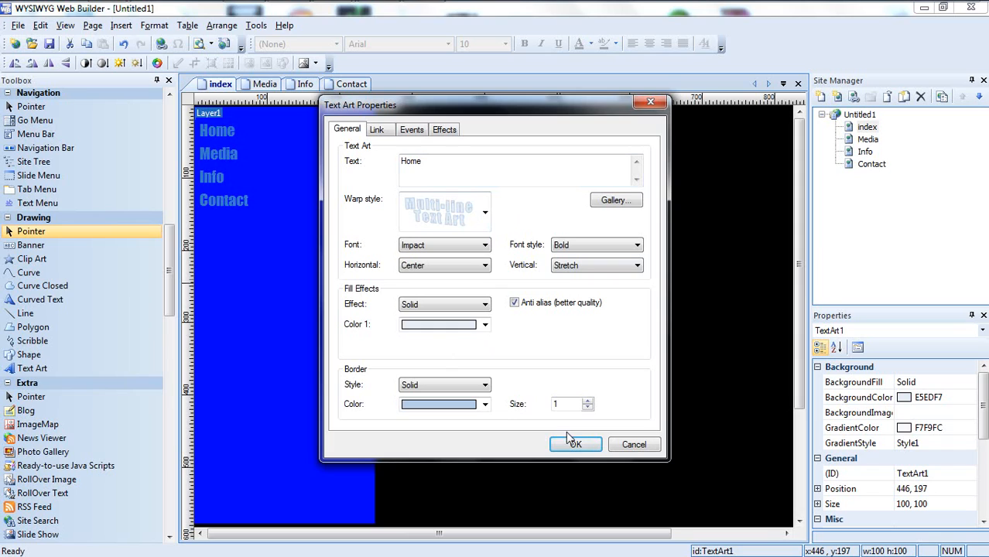
left_click(475, 203)
left_click(449, 313)
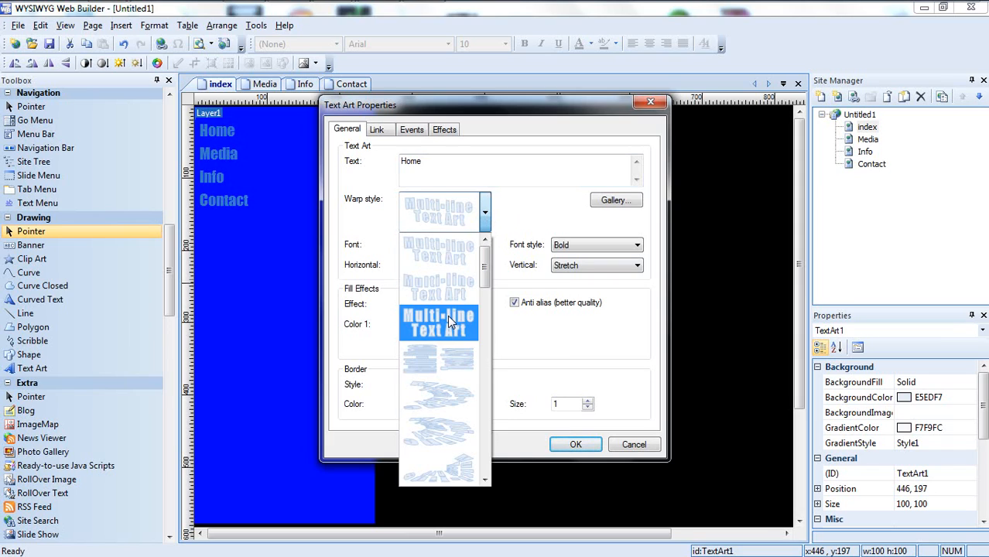
left_click(573, 444)
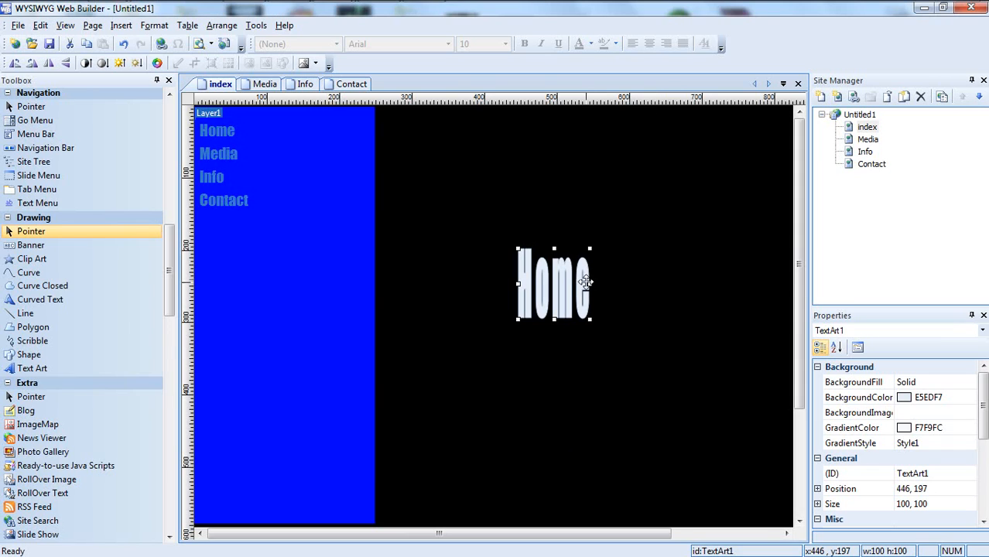
Step: Resize the Home text art to about 220 by 52 near the page's upper edge and center it horizontally in the page
left_click_drag(586, 283, 676, 290)
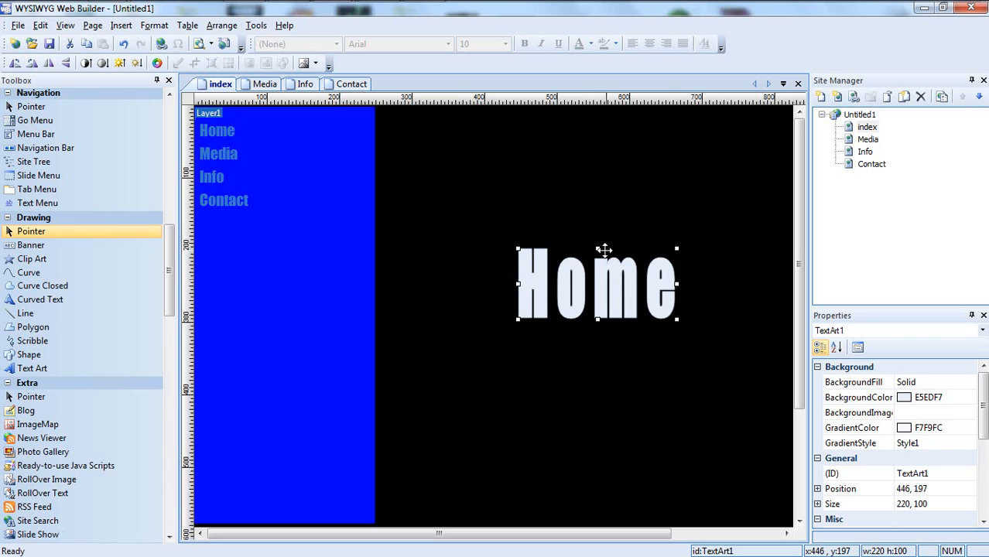
left_click_drag(600, 249, 584, 157)
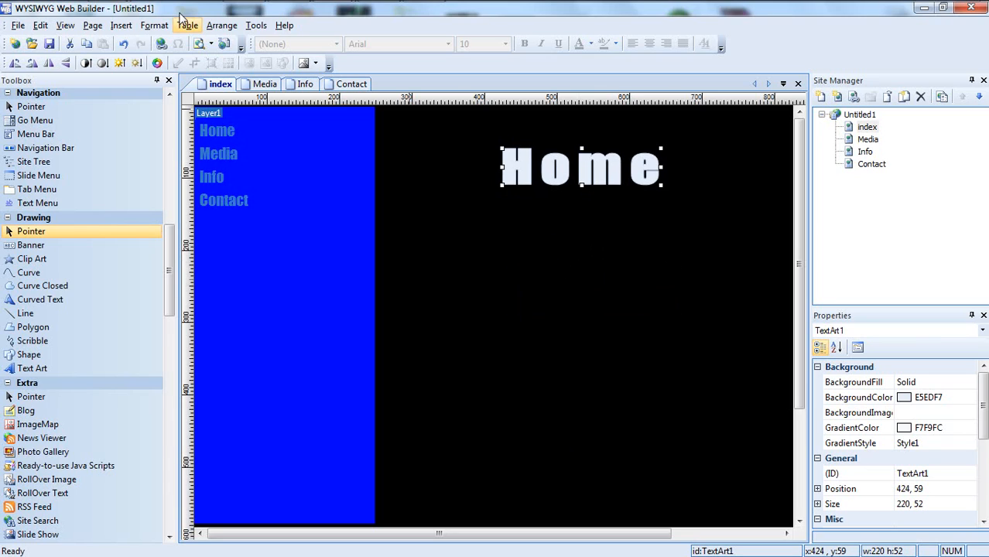
left_click(221, 25)
mouse_move(272, 83)
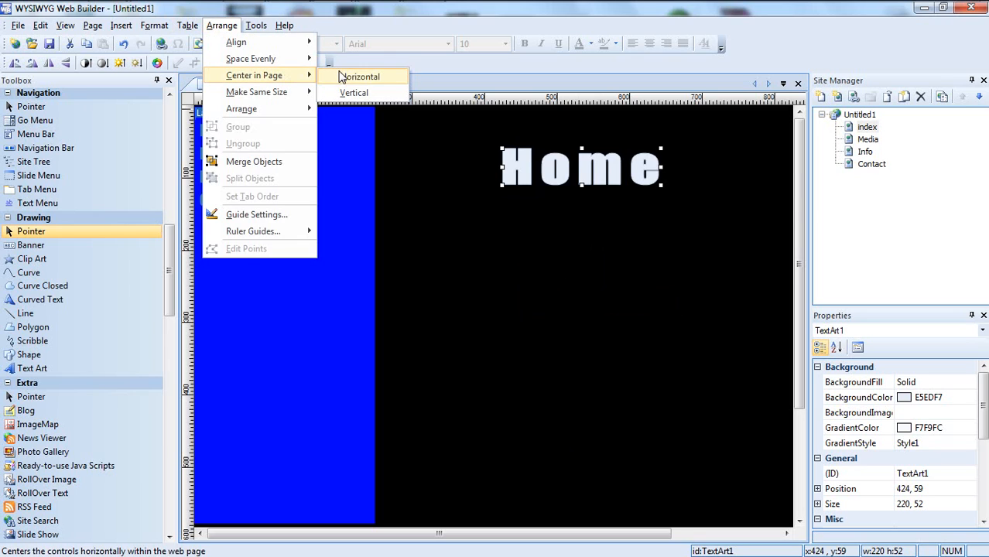
left_click(340, 75)
left_click(639, 276)
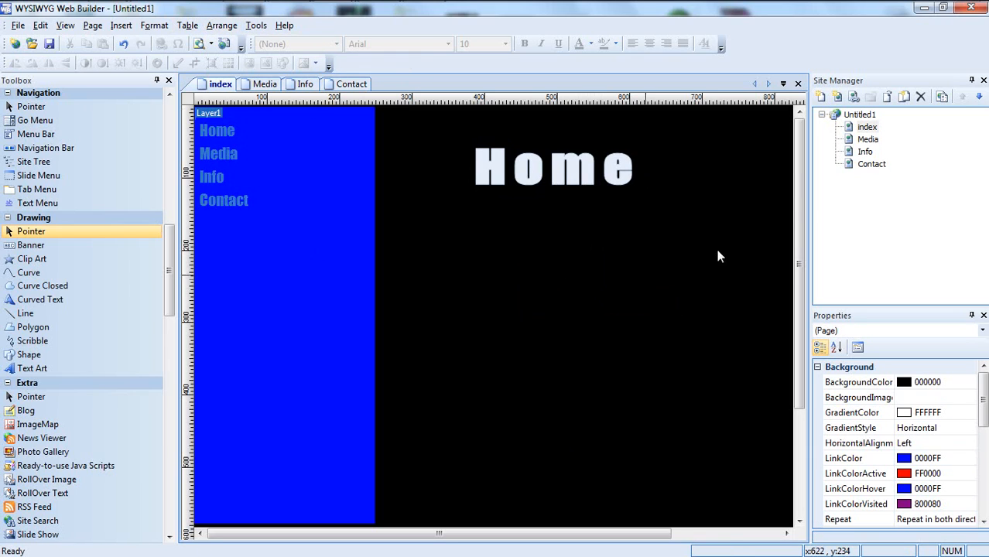
Step: Open the Media page and add a text art object with the text "Media"
left_click(868, 141)
double_click(870, 144)
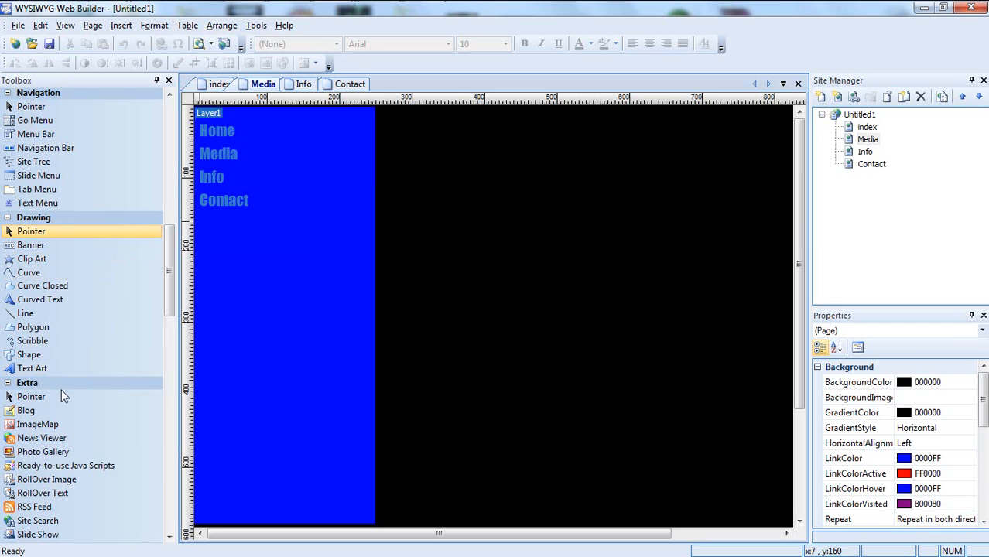
left_click(53, 372)
left_click(452, 233)
double_click(488, 256)
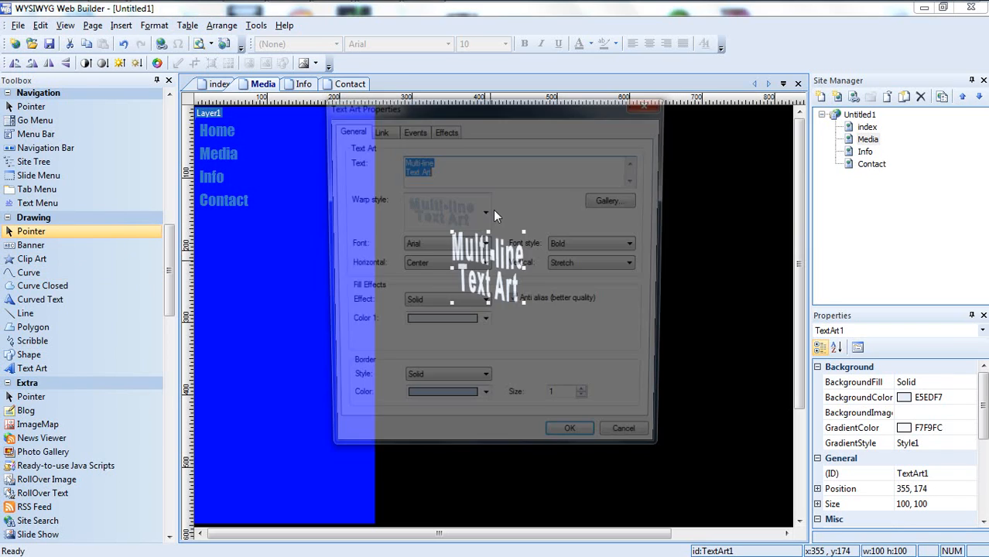
key("BackSpace")
type("M")
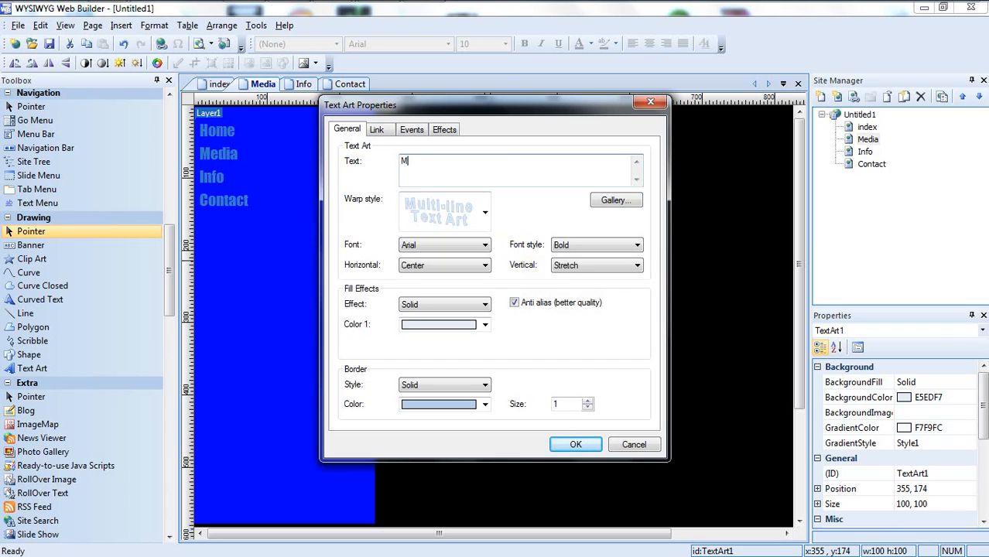
type("edia")
Step: Format the Media text art with the third, straight warp style and the Impact font
left_click(485, 221)
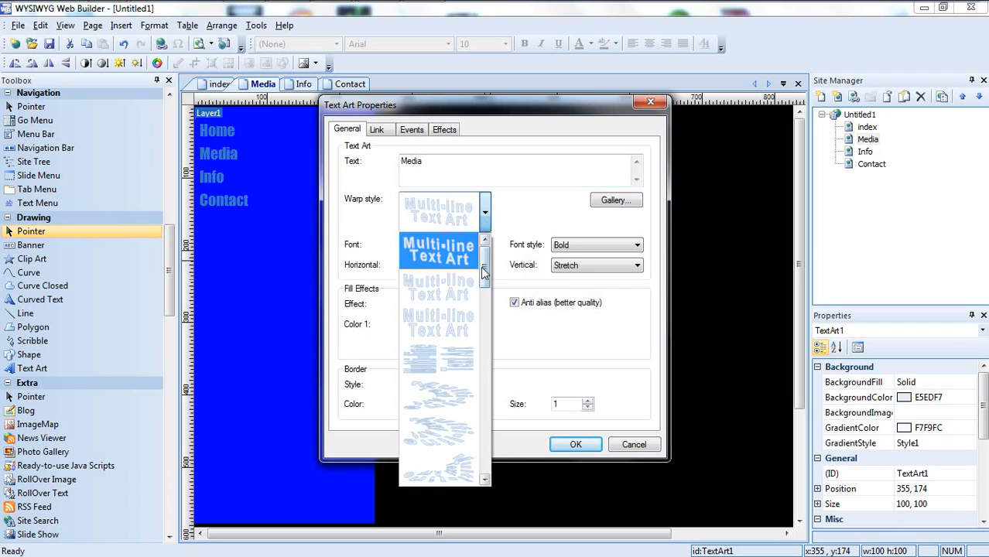
left_click(462, 322)
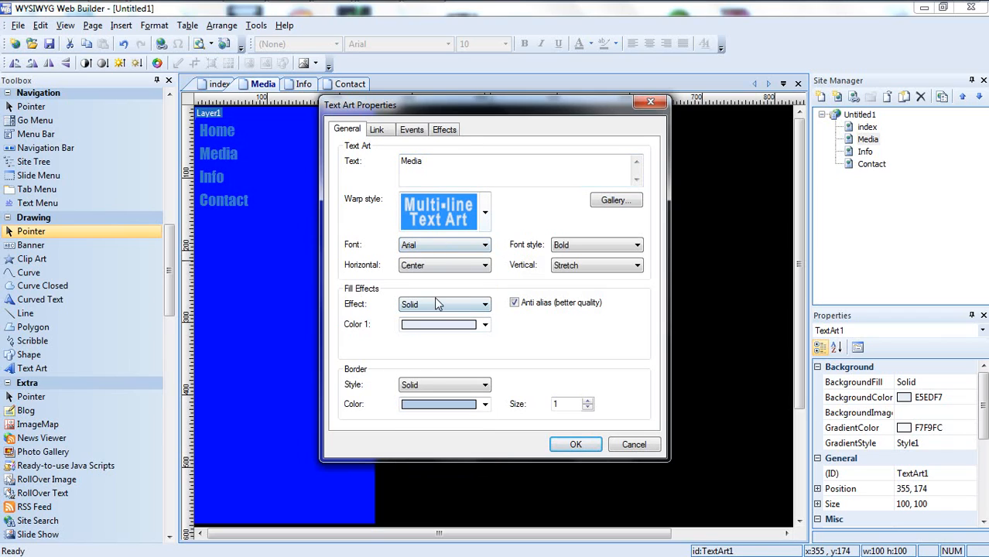
left_click(577, 445)
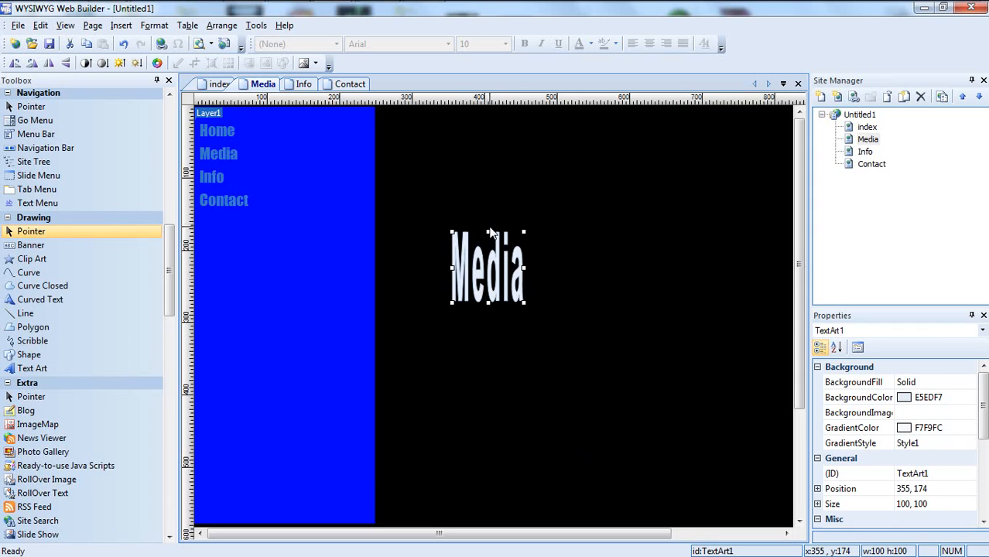
double_click(490, 255)
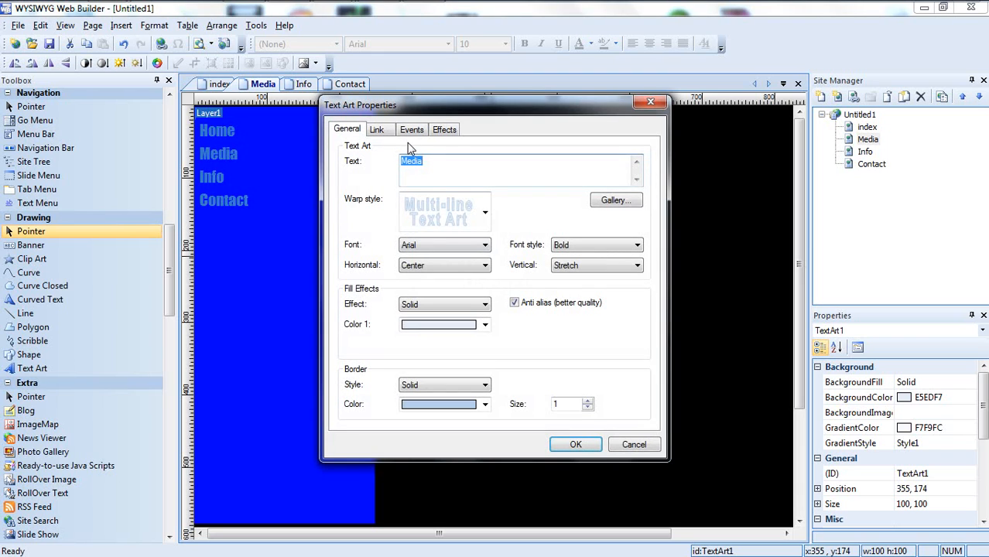
left_click(485, 247)
scroll(495, 340, "down", 10)
scroll(496, 358, "down", 9)
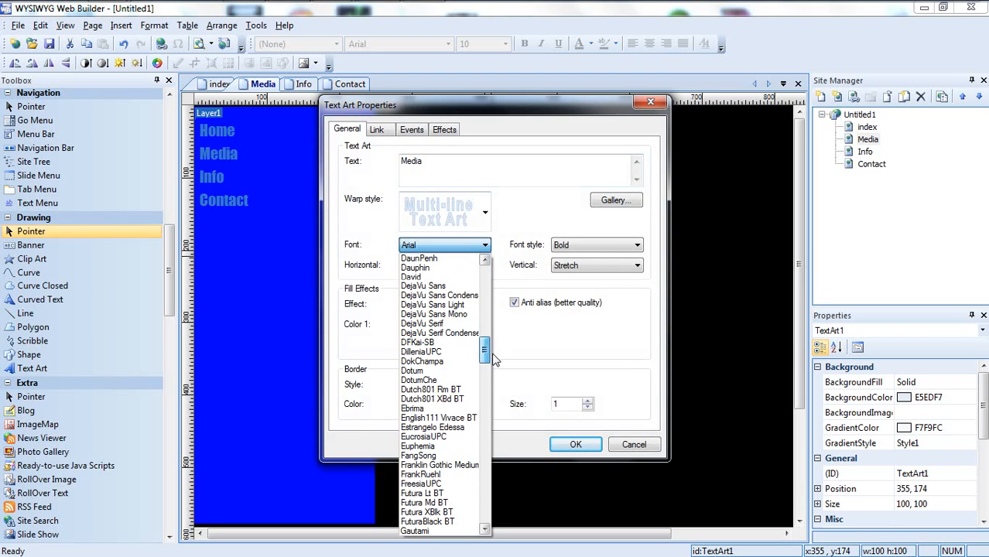
left_click(453, 485)
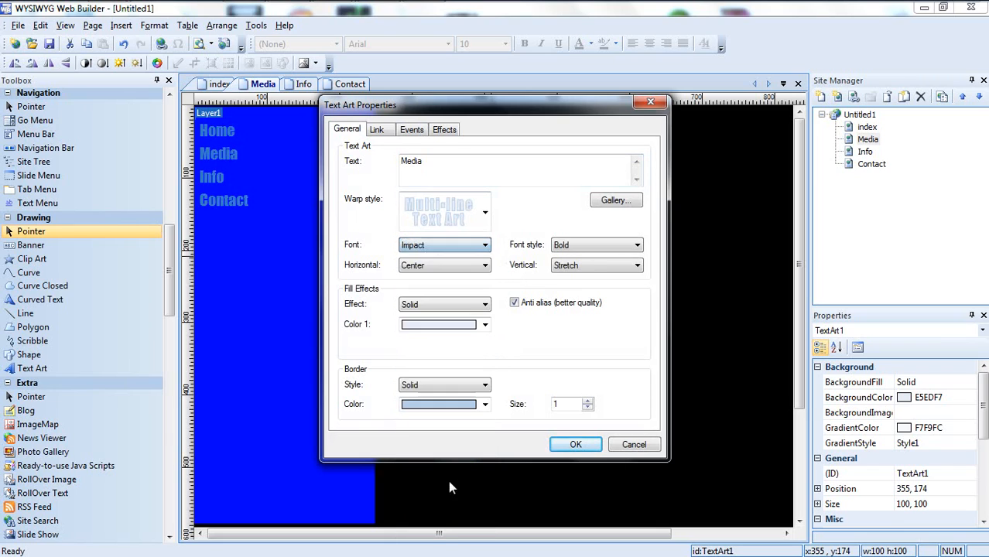
left_click(574, 444)
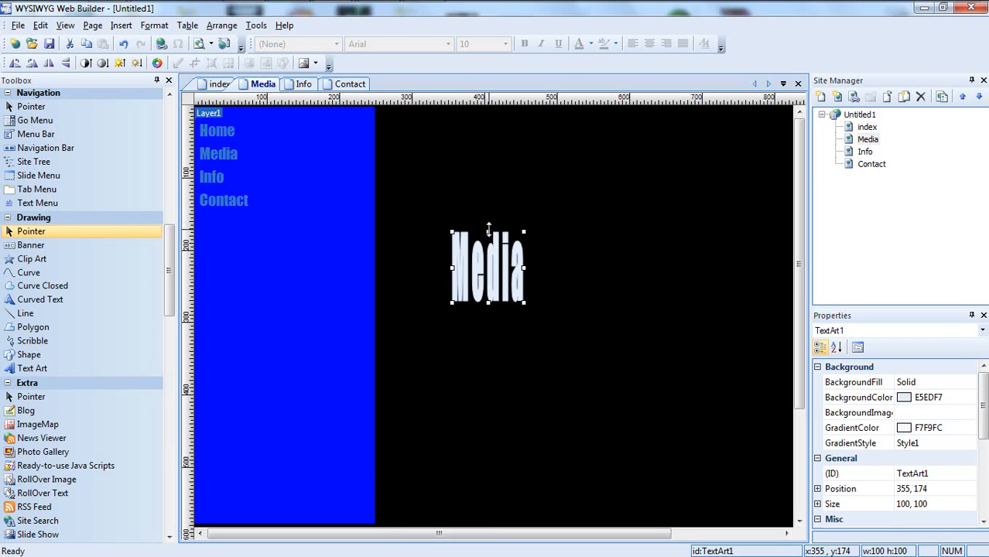
Step: Resize the Media text art to about 187 by 40 near the page's upper edge and center it horizontally in the page
left_click_drag(488, 232, 588, 281)
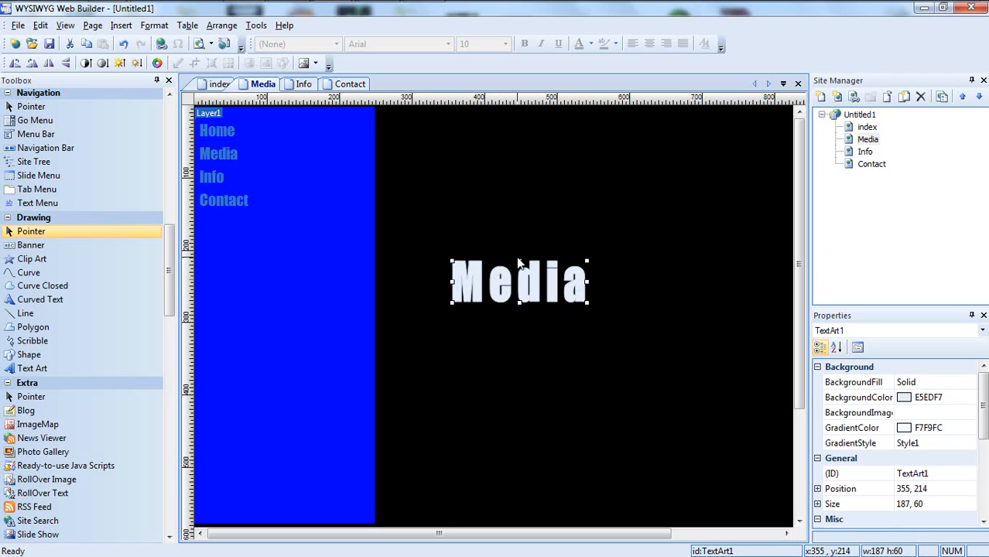
left_click_drag(518, 259, 527, 154)
left_click(217, 27)
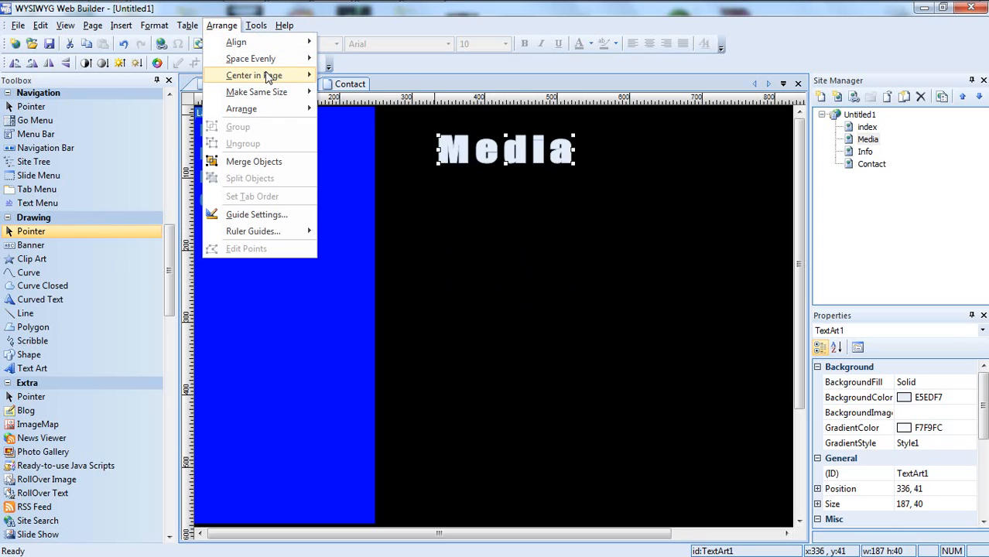
mouse_move(269, 77)
left_click(341, 84)
left_click(510, 232)
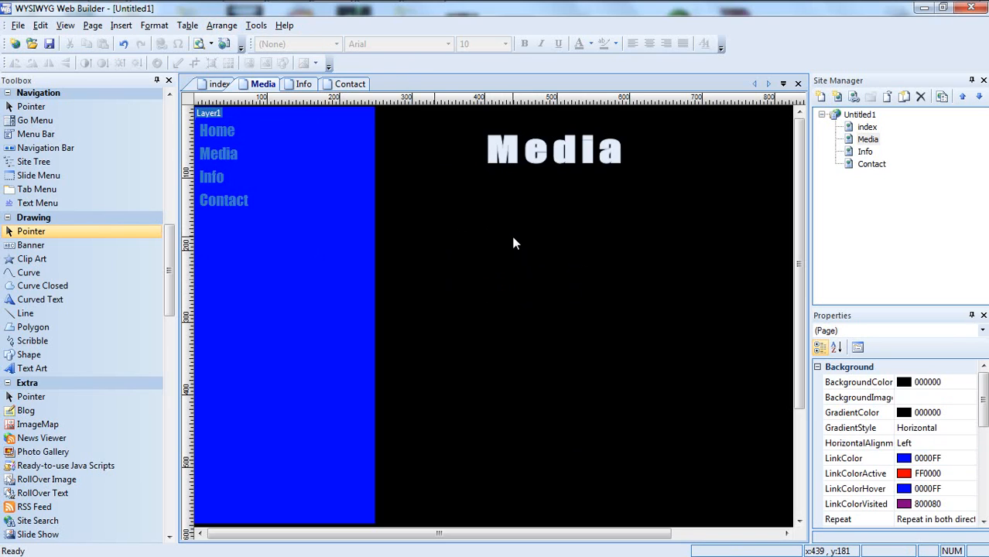
Step: Open the Info page and add a text art object with the text "Info"
double_click(864, 153)
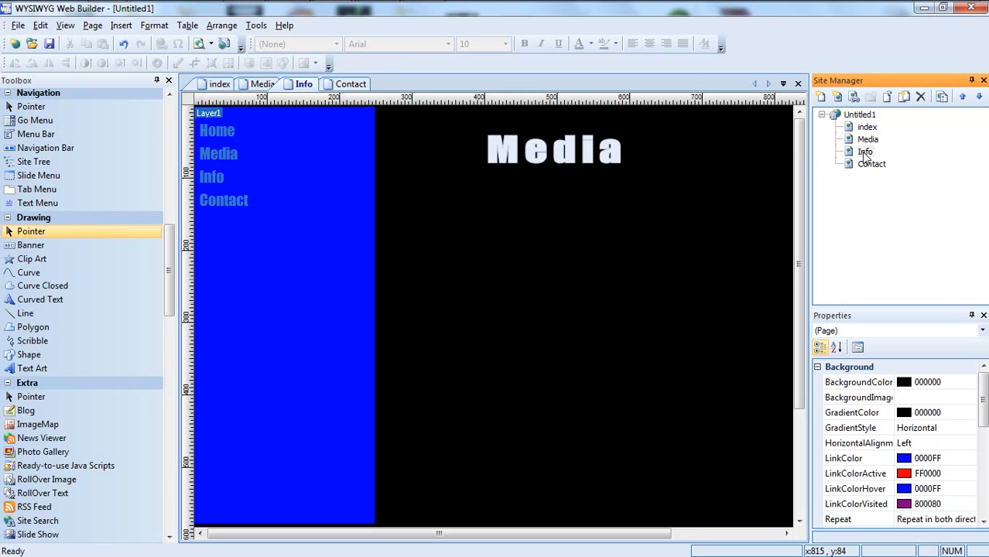
left_click(32, 368)
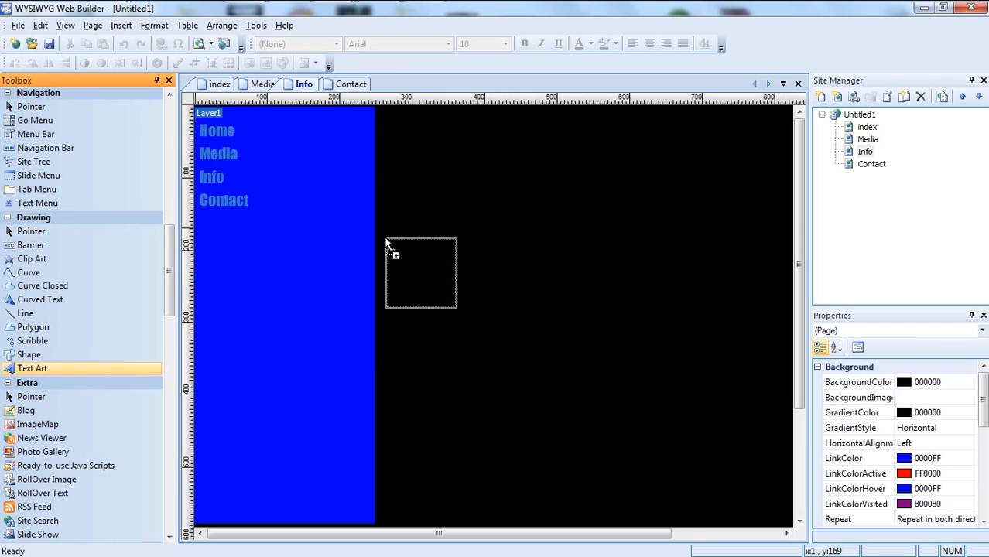
left_click(515, 166)
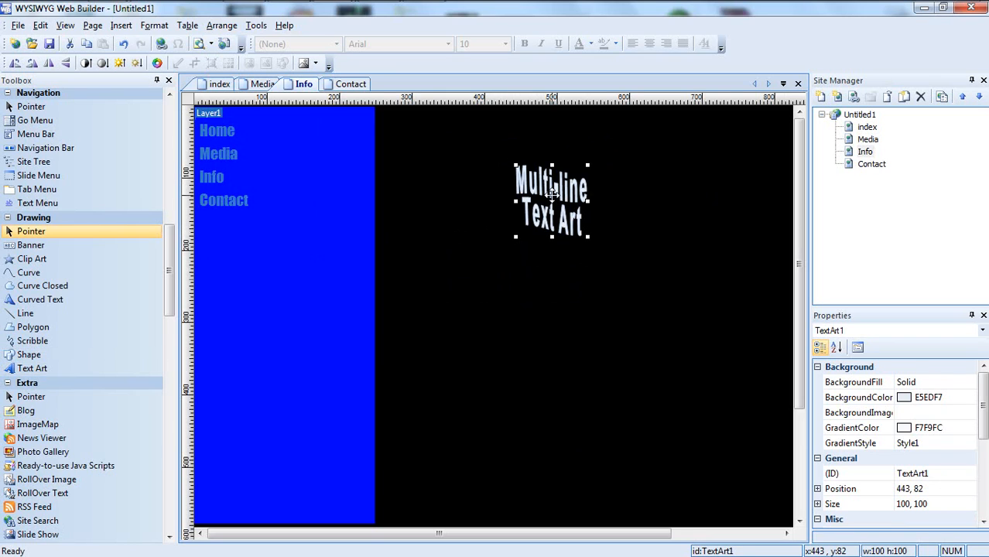
double_click(551, 192)
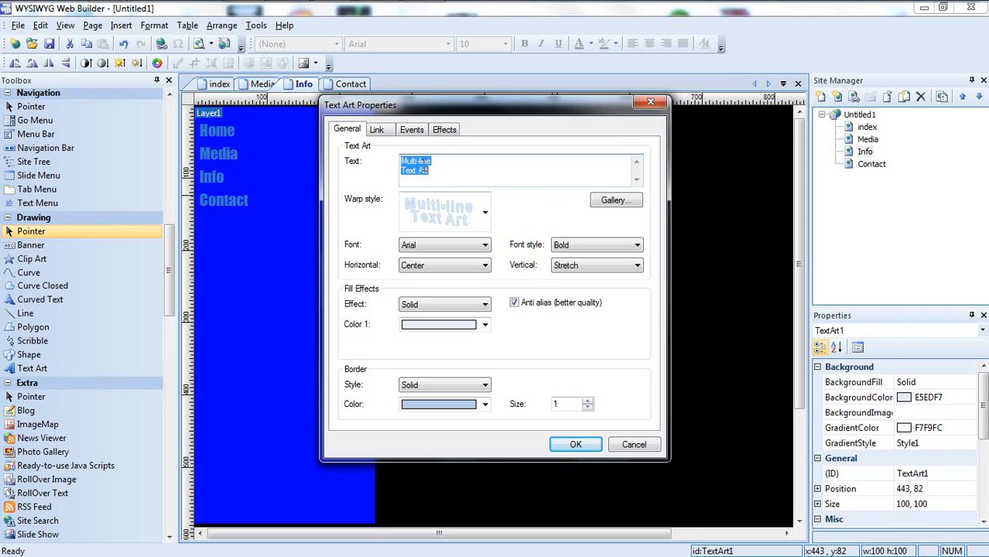
key("BackSpace")
type("Info")
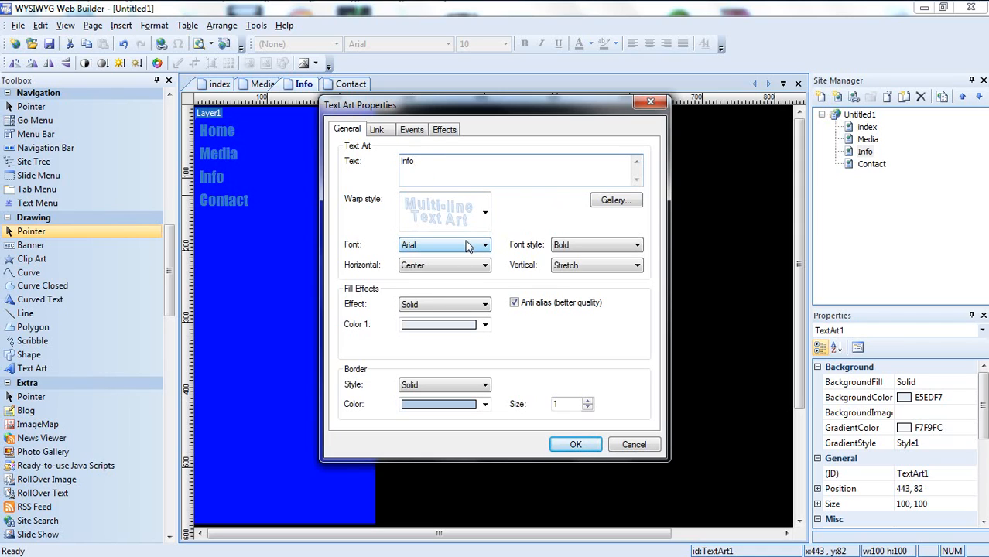
Step: Format the Info text art with the third, straight warp style and the Impact font
left_click(462, 214)
left_click(464, 335)
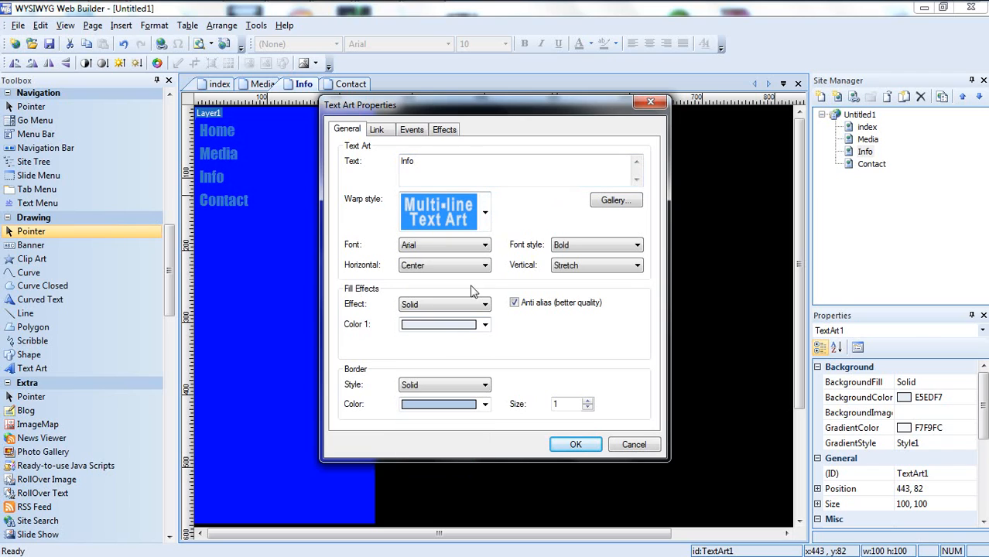
left_click(486, 246)
left_click_drag(485, 313, 488, 387)
left_click(450, 363)
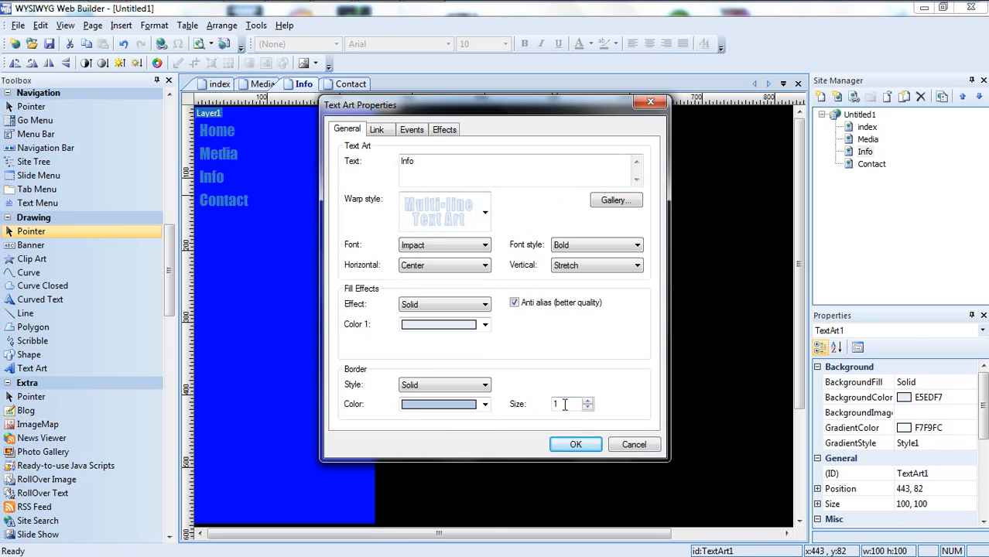
left_click(575, 444)
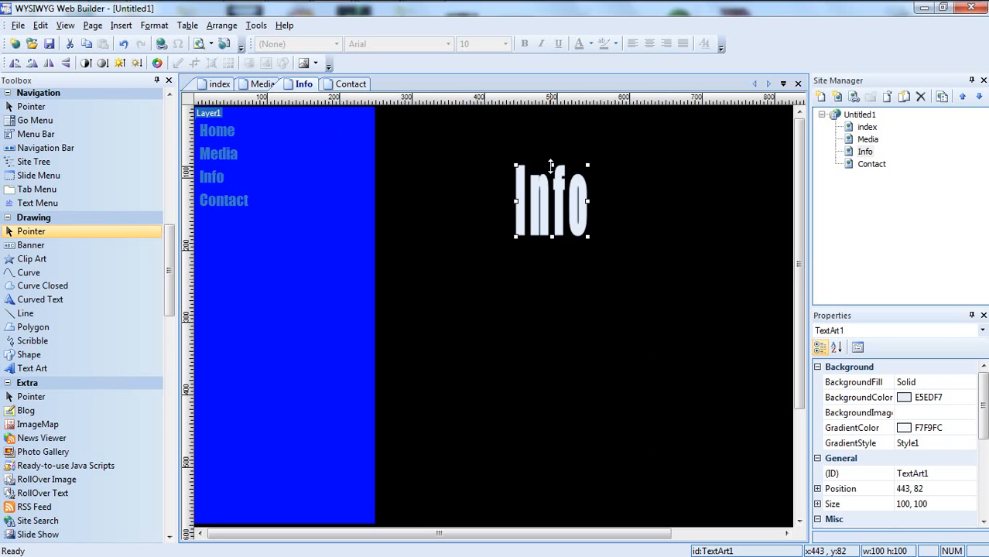
Step: Resize the Info text art to about 132 by 50 near the page's upper edge and center it horizontally in the page
mouse_move(550, 165)
left_mouse_down()
mouse_move(551, 201)
mouse_move(614, 219)
mouse_move(561, 136)
mouse_move(560, 157)
left_mouse_up()
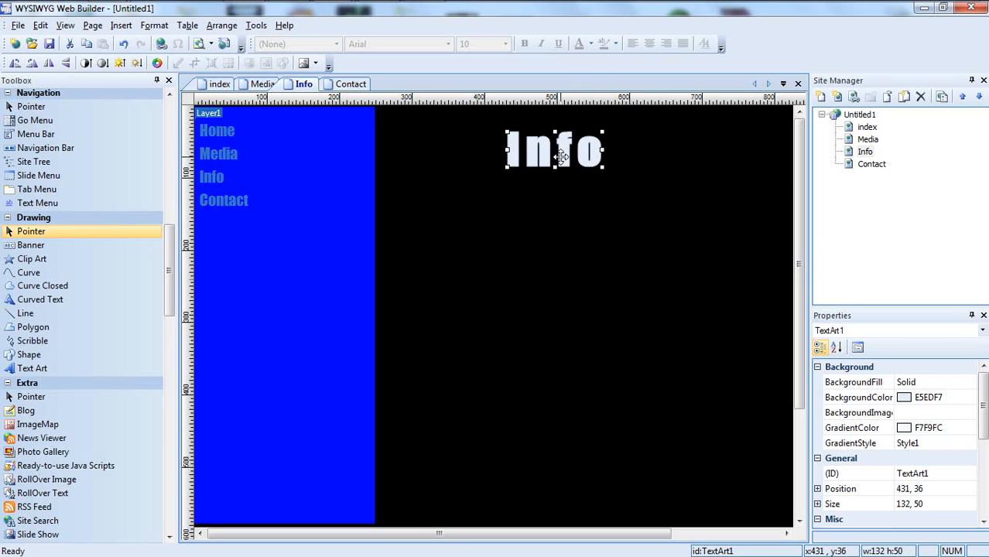
left_click(221, 25)
mouse_move(267, 78)
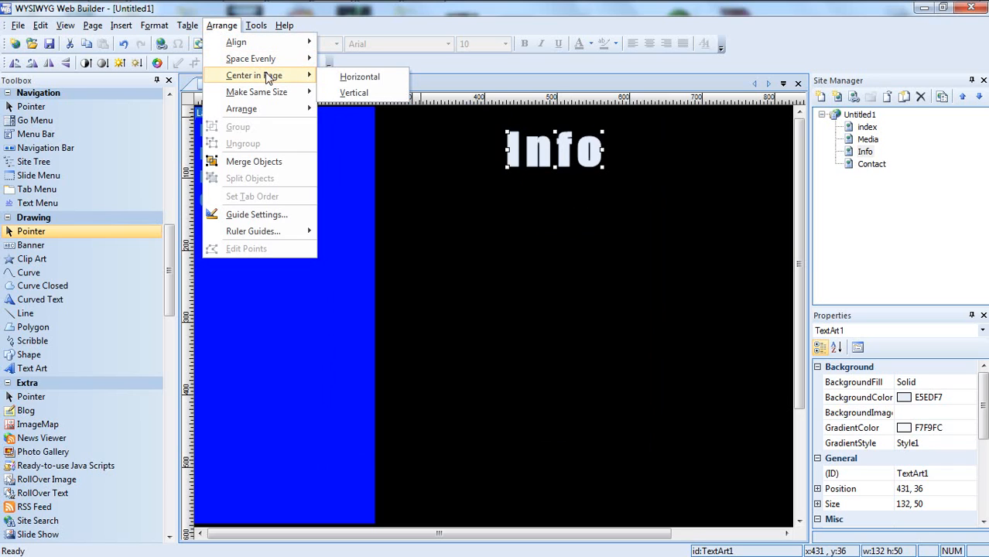
left_click(342, 77)
left_click(744, 147)
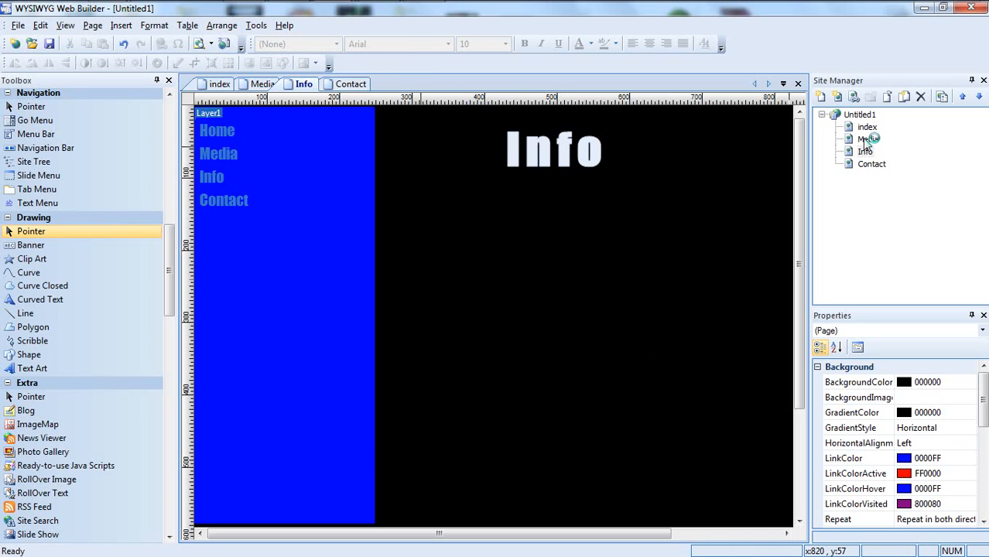
Step: Look through the site's pages up to Contact to check their headings and the menu bar
double_click(866, 141)
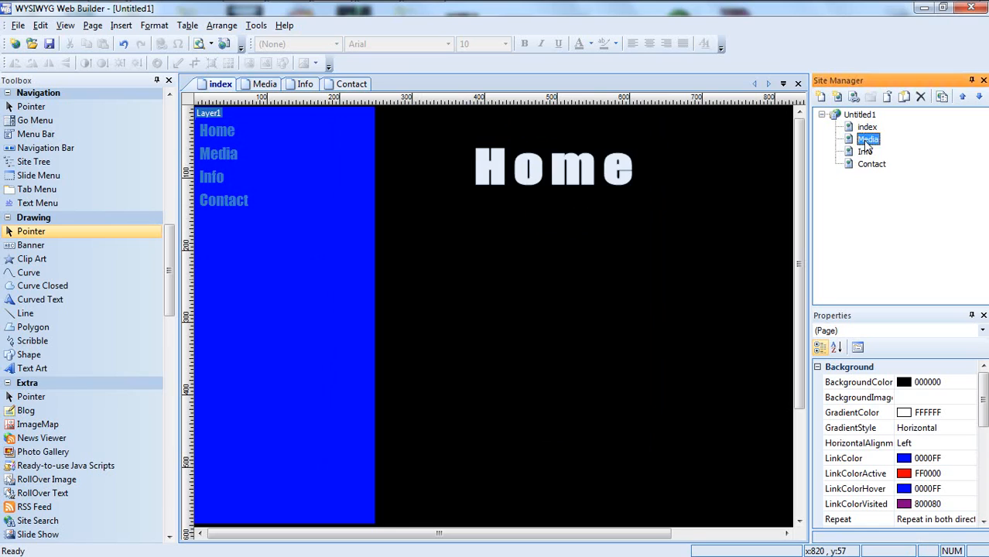
double_click(865, 152)
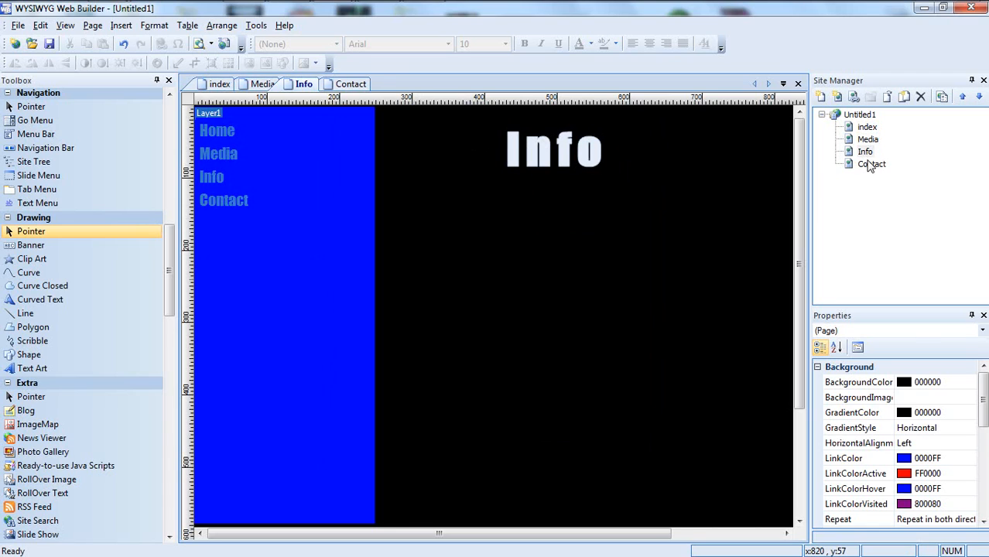
double_click(870, 164)
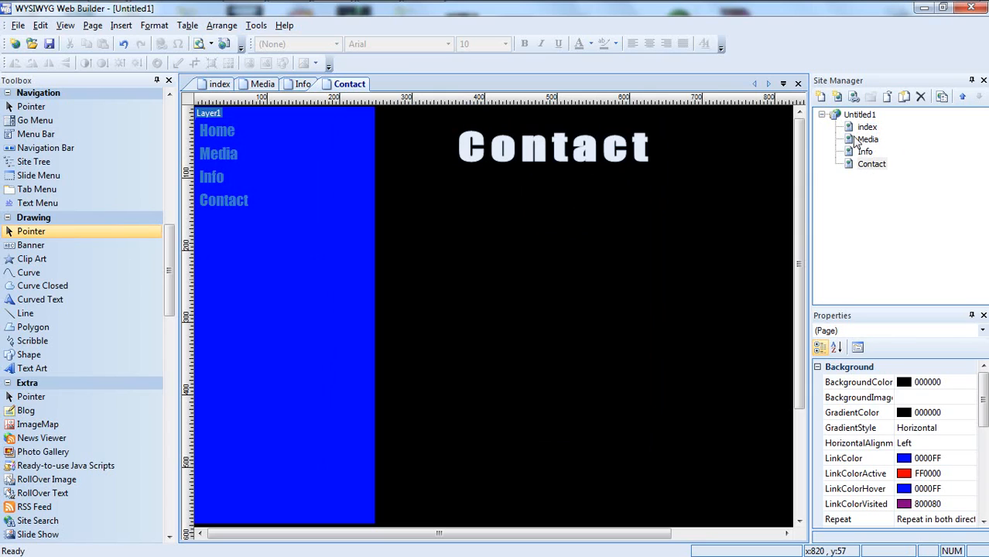
left_click(213, 169)
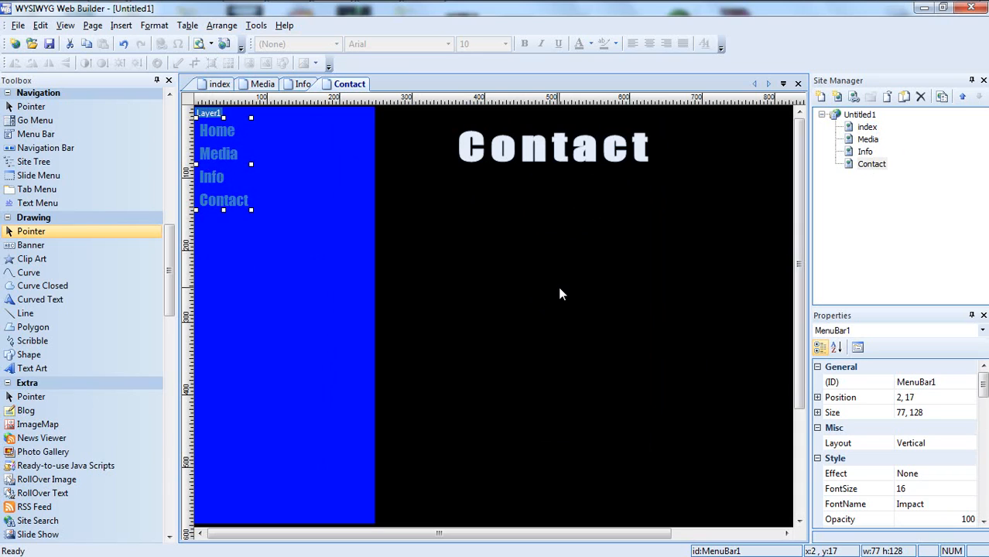
Step: Open the index page and bring up the properties of its menu bar
left_click(867, 127)
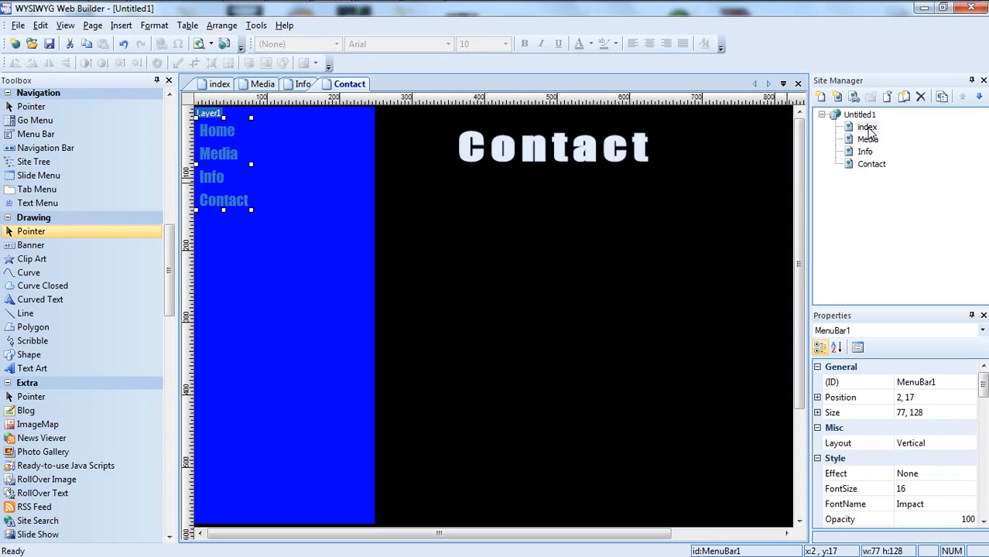
double_click(867, 128)
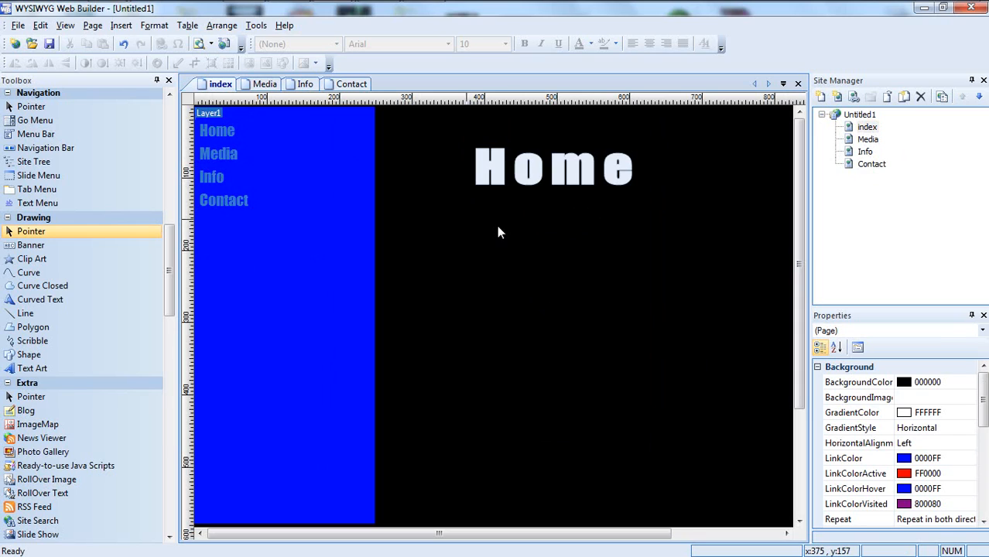
left_click(219, 158)
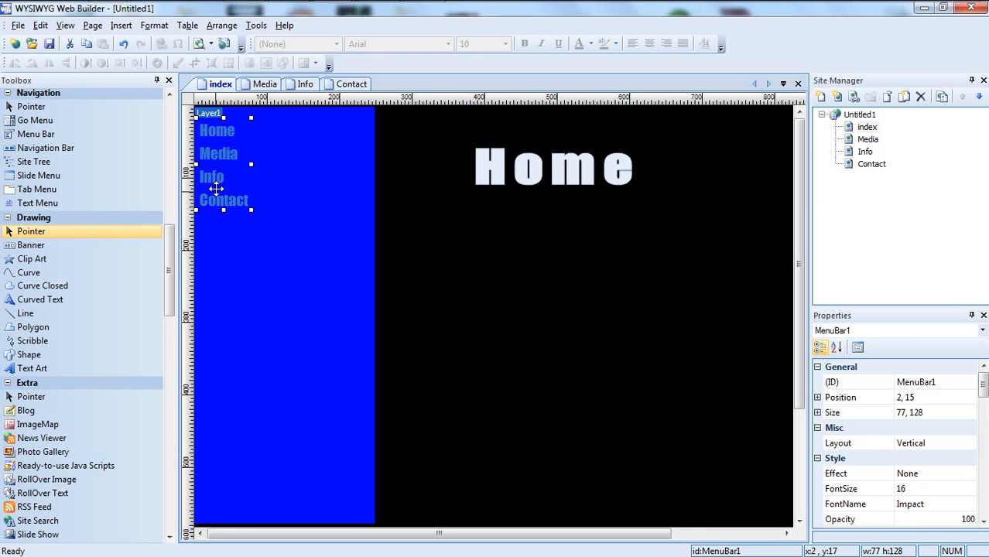
double_click(215, 161)
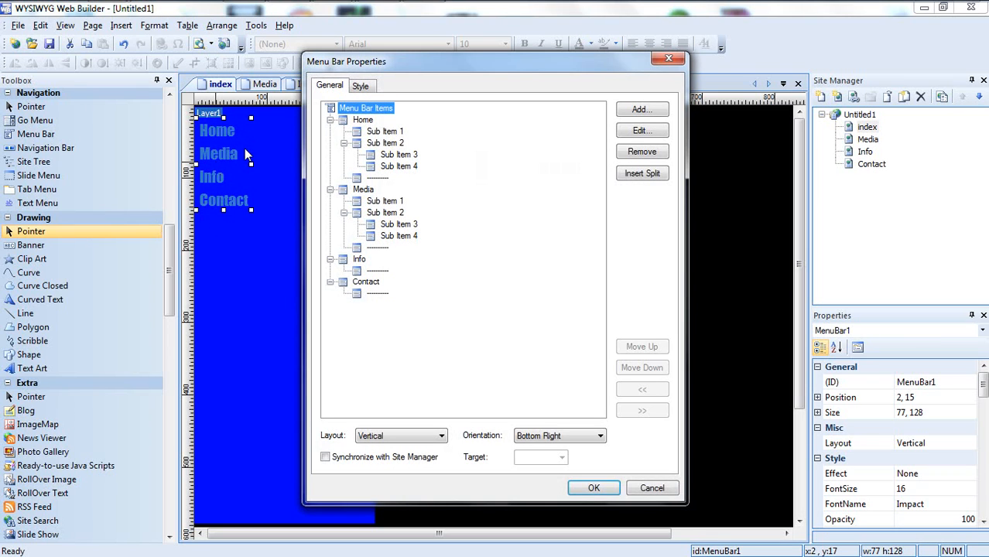
Step: Link the Home menu item to the internal web page index, keeping it opening in the same browser window
left_click(362, 122)
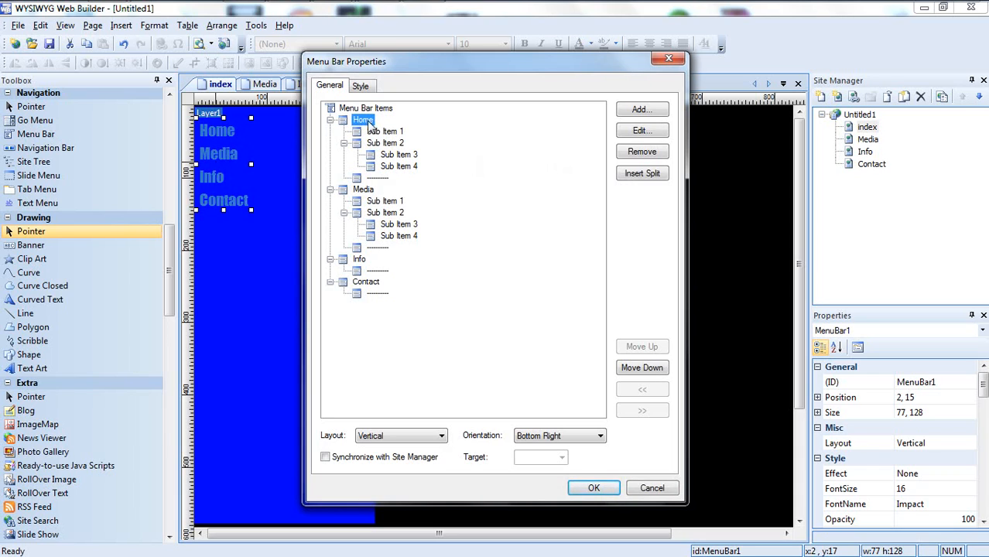
double_click(370, 127)
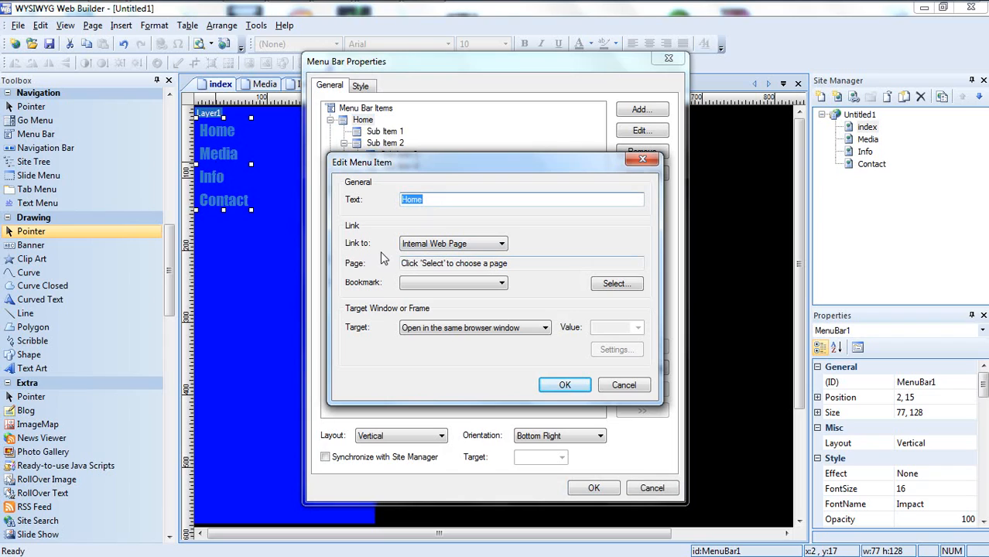
left_click(501, 244)
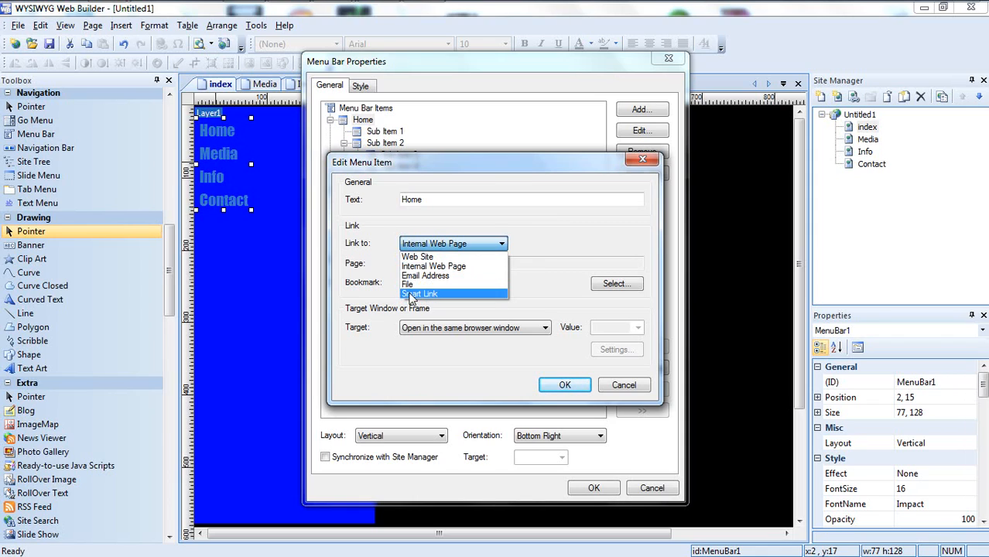
left_click(475, 234)
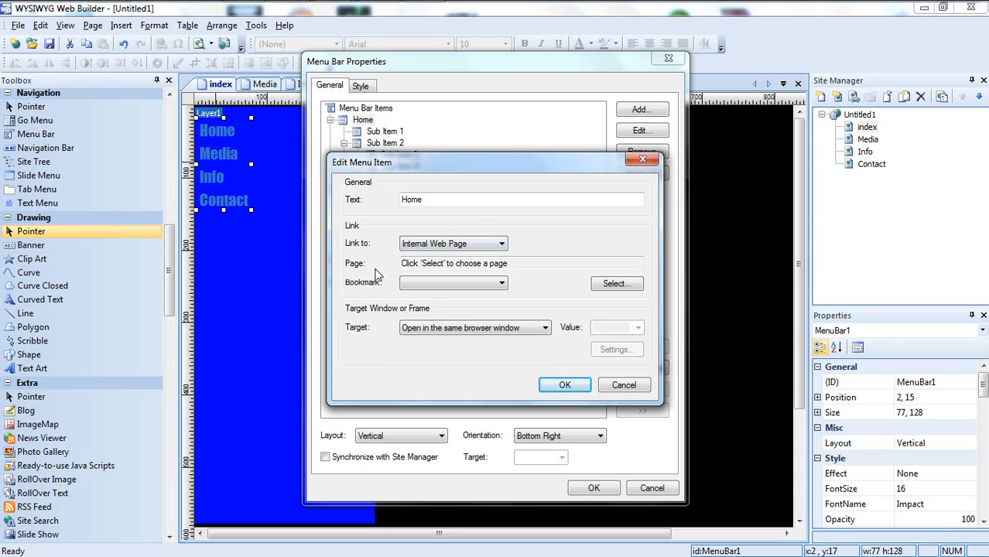
left_click(534, 263)
left_click(612, 283)
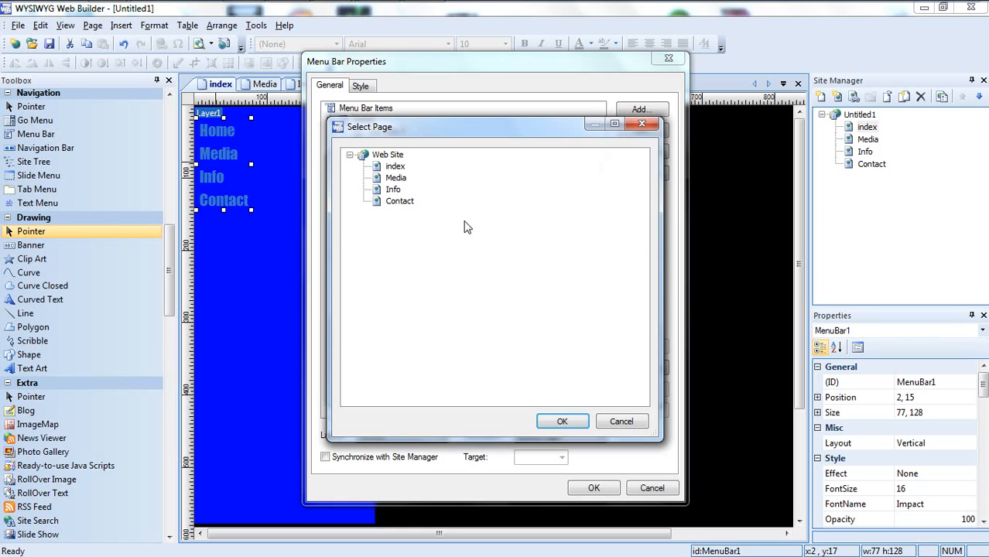
left_click(394, 166)
double_click(395, 168)
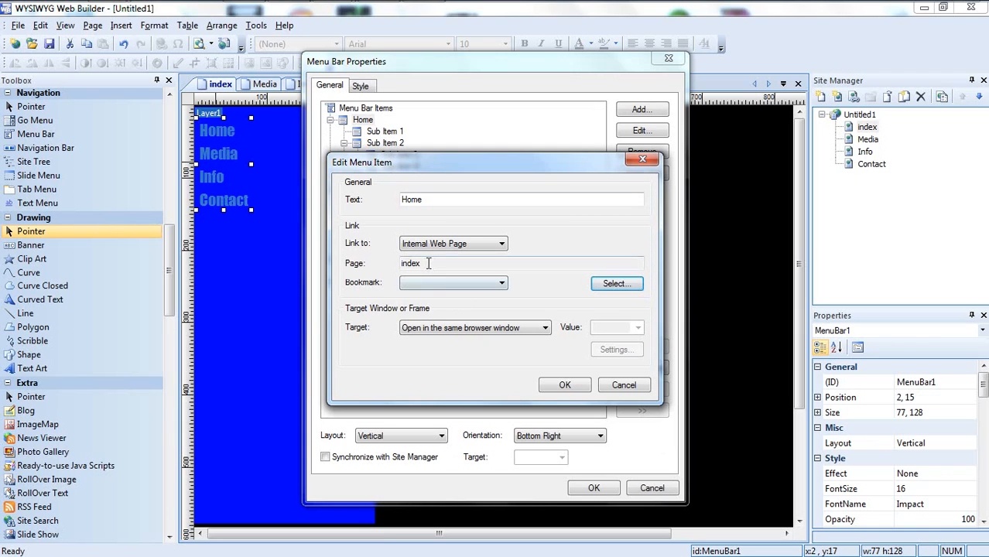
left_click(566, 385)
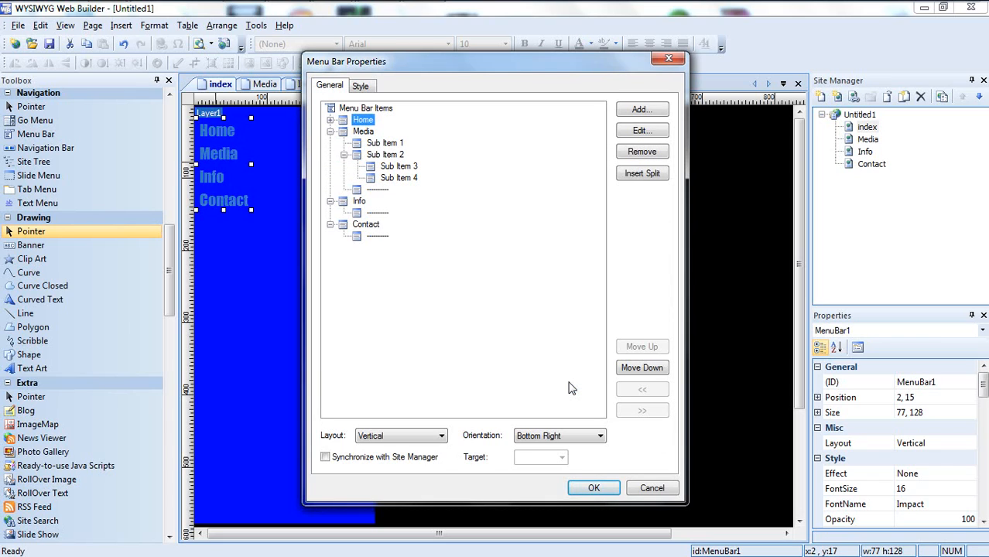
Step: Link the Media menu item to the internal Media page
double_click(362, 131)
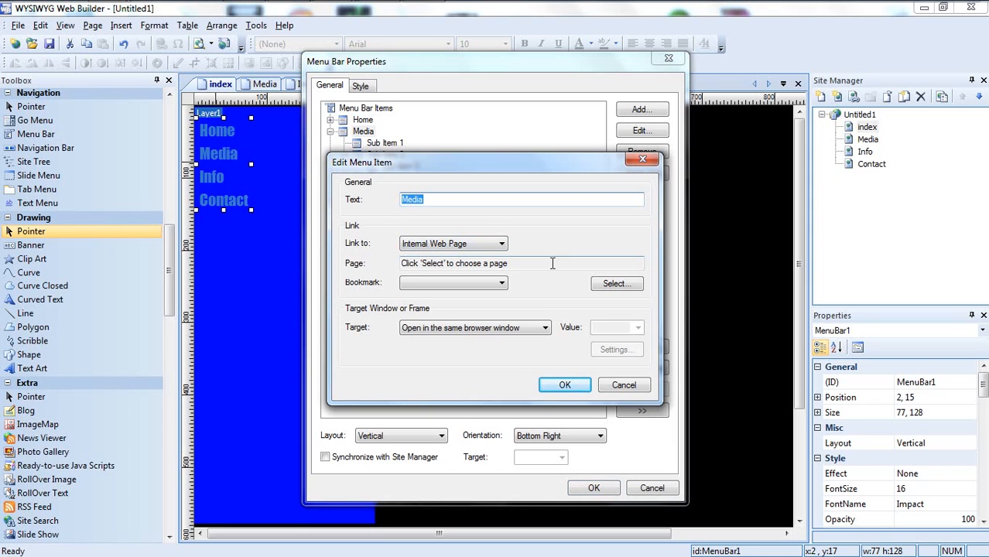
left_click(616, 284)
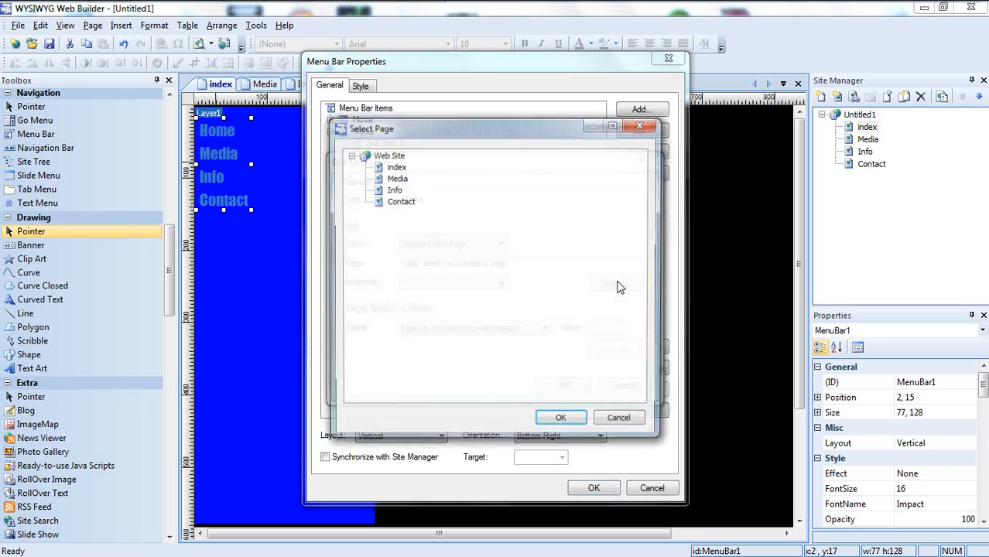
double_click(396, 178)
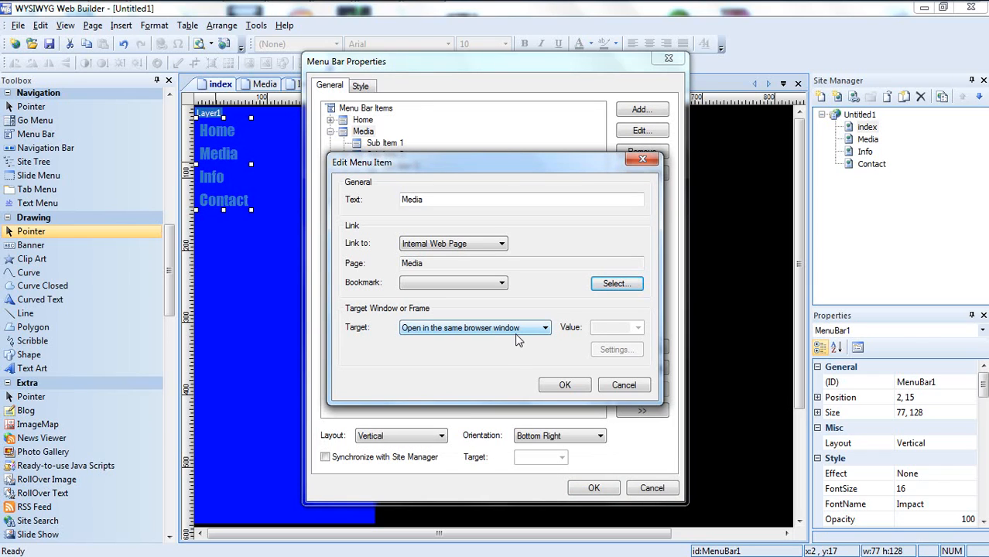
left_click(569, 384)
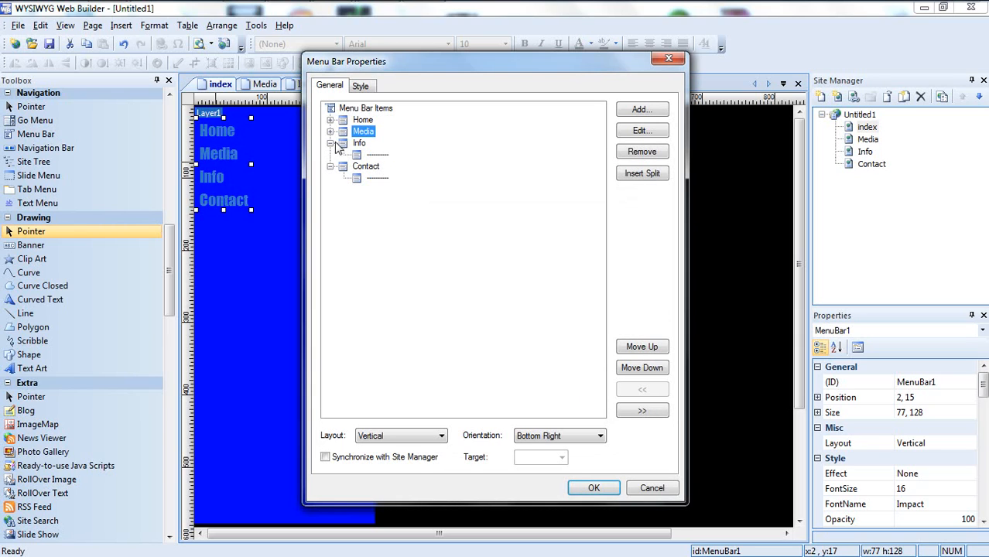
Step: Link the Info menu item to the internal Info page
double_click(359, 144)
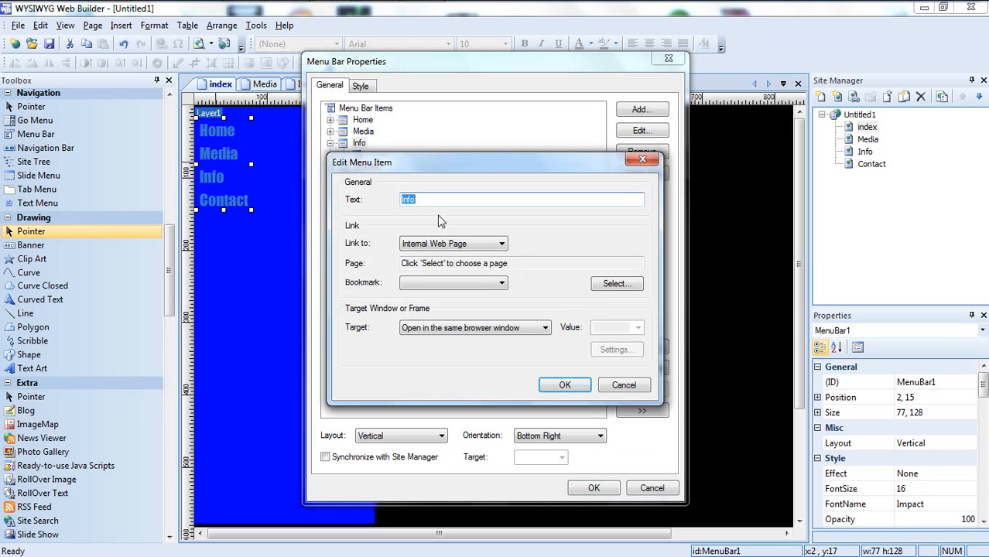
left_click(526, 263)
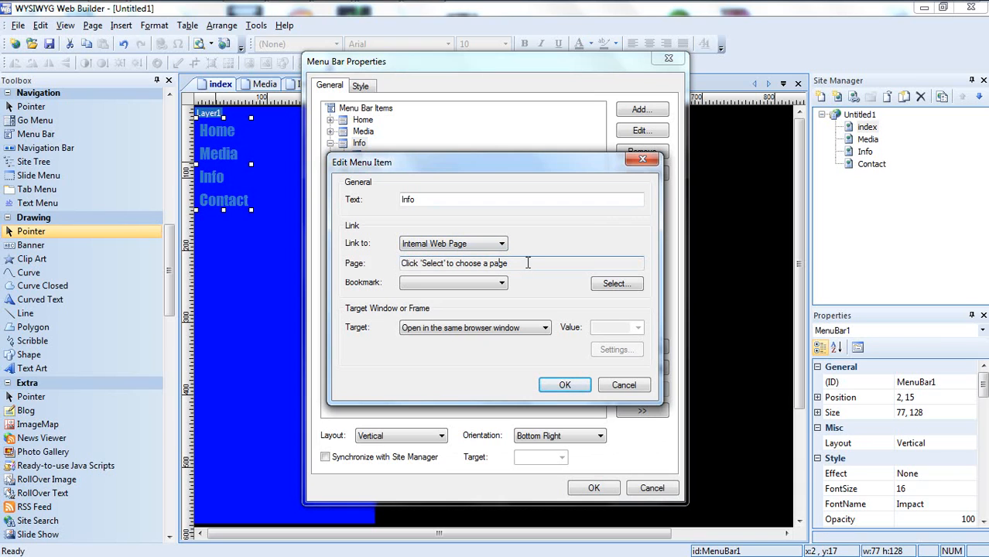
left_click(631, 285)
double_click(394, 191)
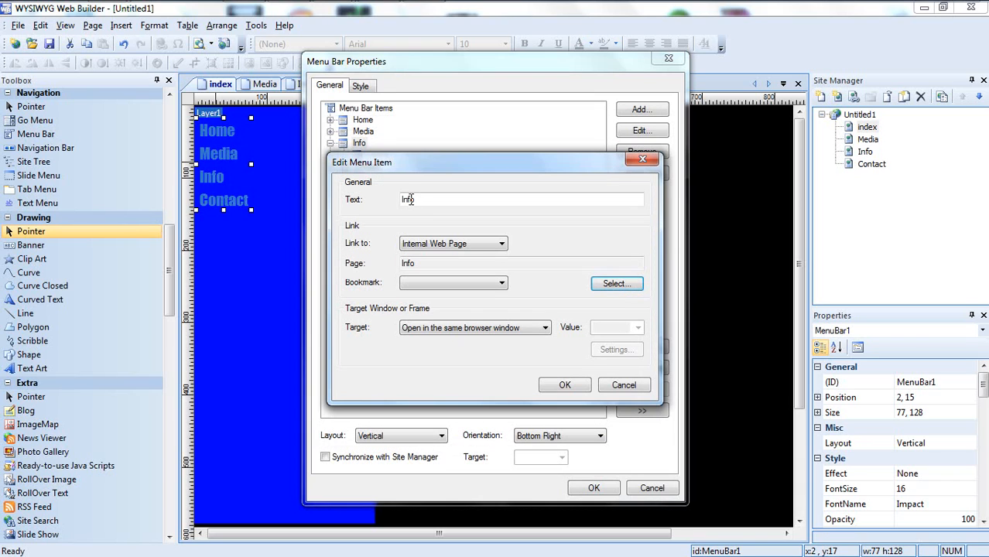
left_click(567, 385)
Step: Link the Contact menu item to the internal Contact page and apply the index page's menu bar changes
double_click(366, 154)
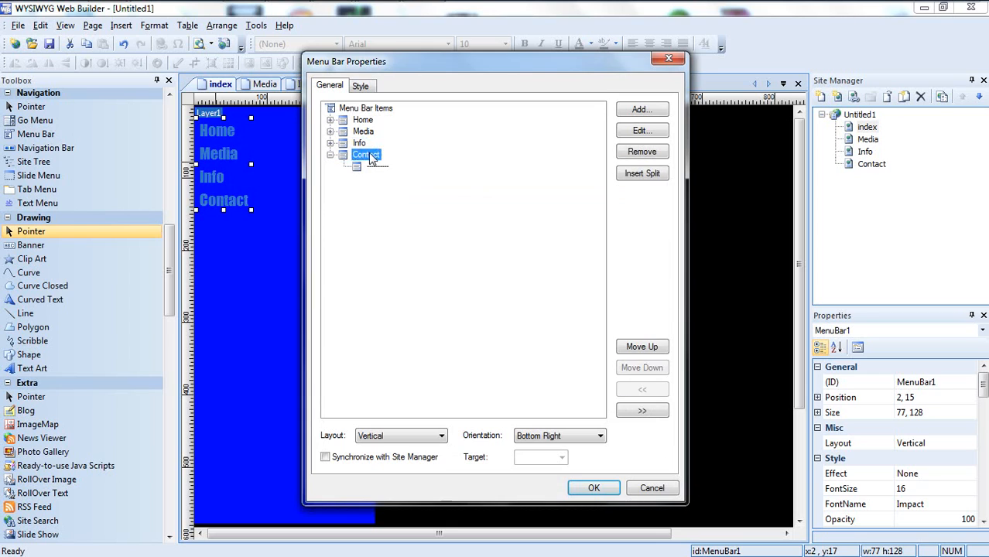
left_click(613, 283)
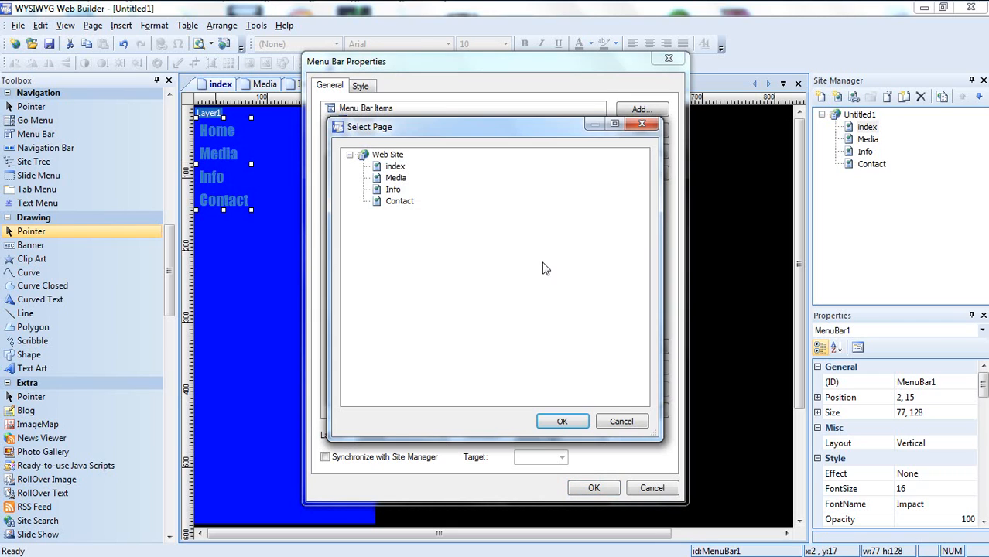
double_click(400, 202)
left_click(568, 385)
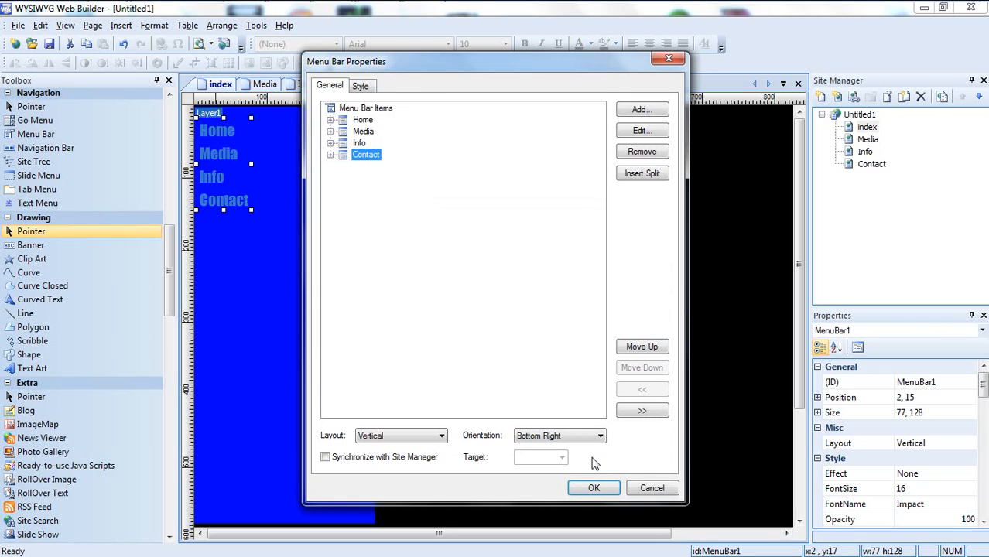
left_click(592, 487)
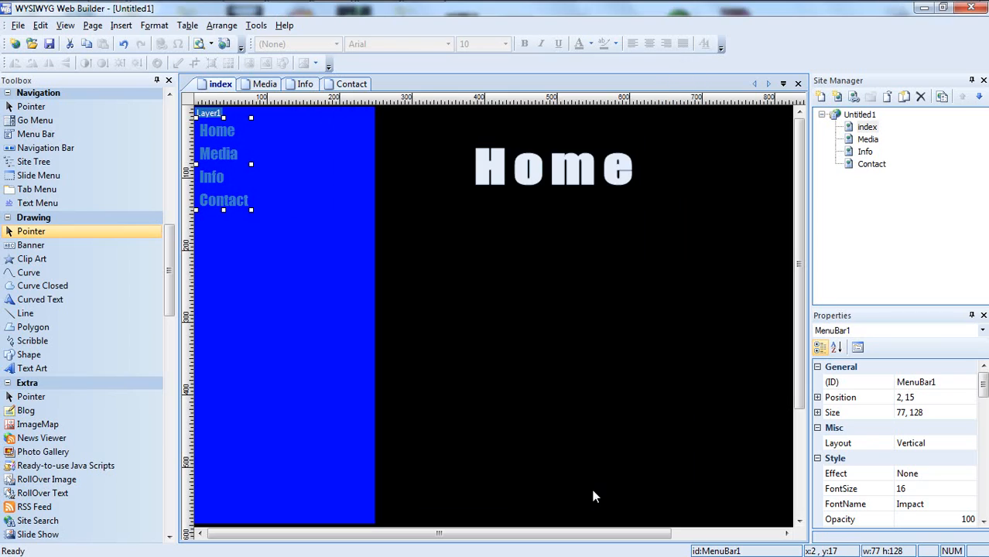
left_click(557, 347)
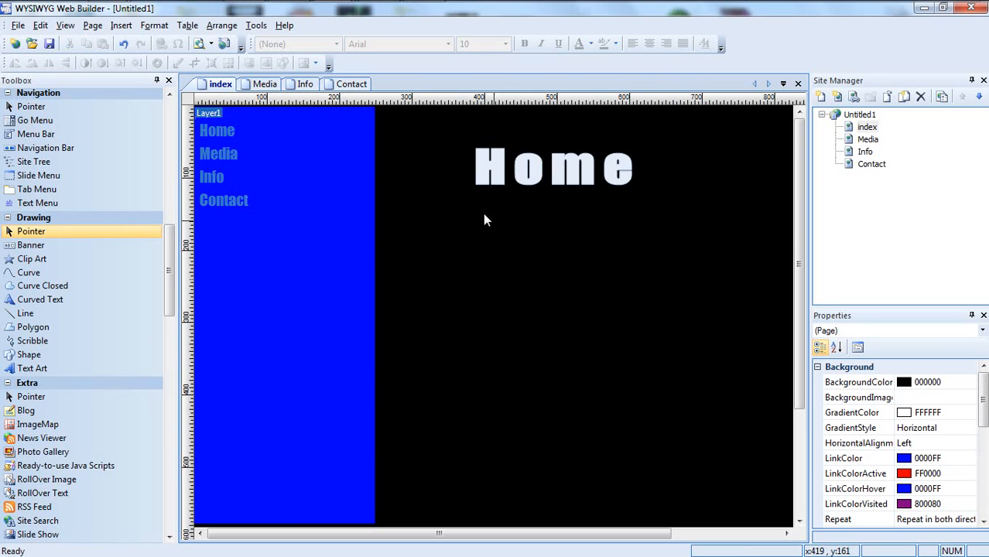
Step: Open the Media page and examine the link settings of its menu bar's Home item
left_click(222, 154)
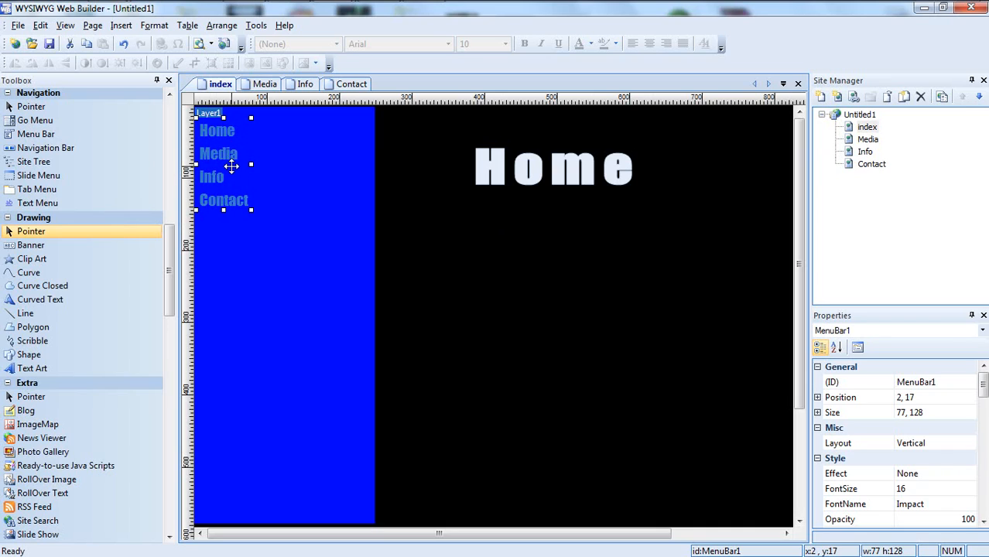
left_click(867, 140)
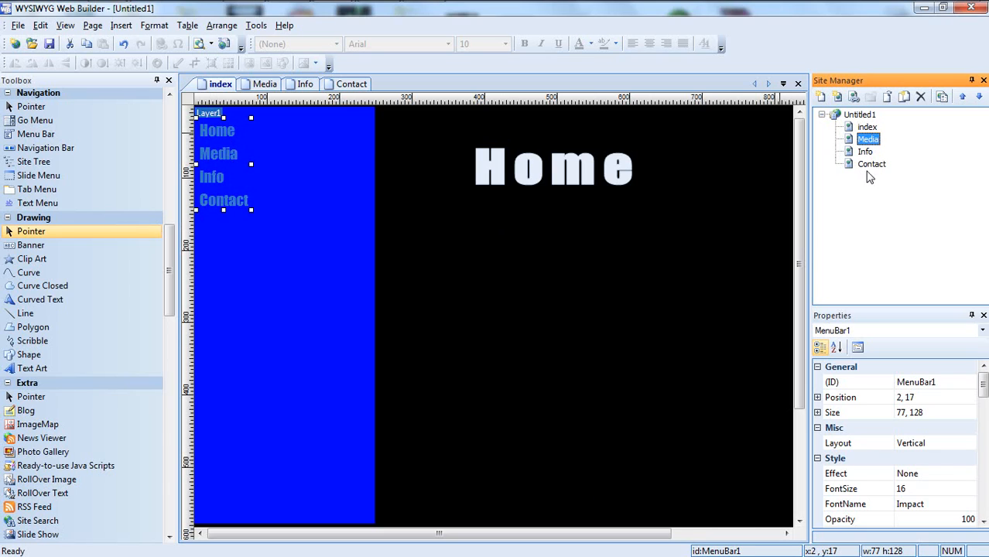
double_click(867, 140)
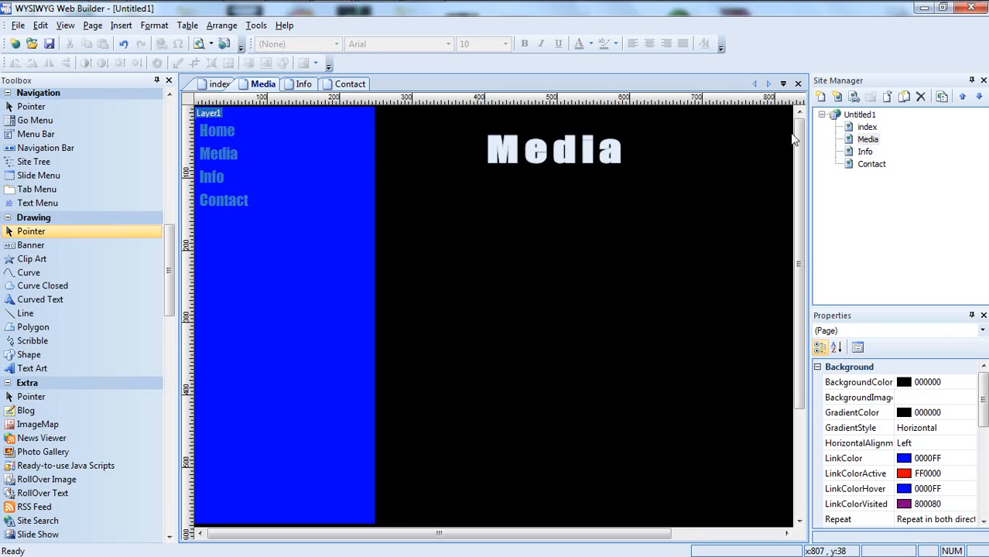
left_click(218, 151)
double_click(218, 151)
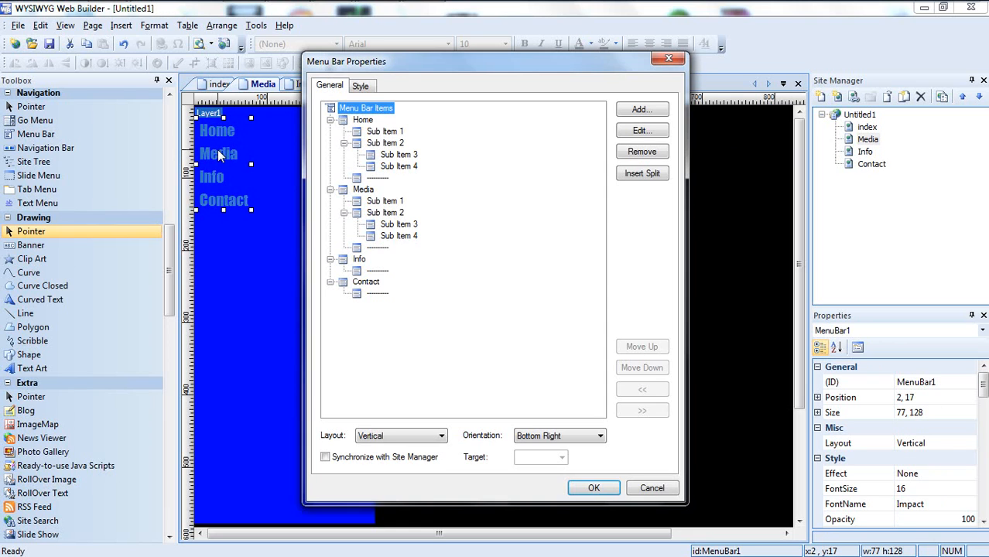
left_click(358, 120)
double_click(360, 120)
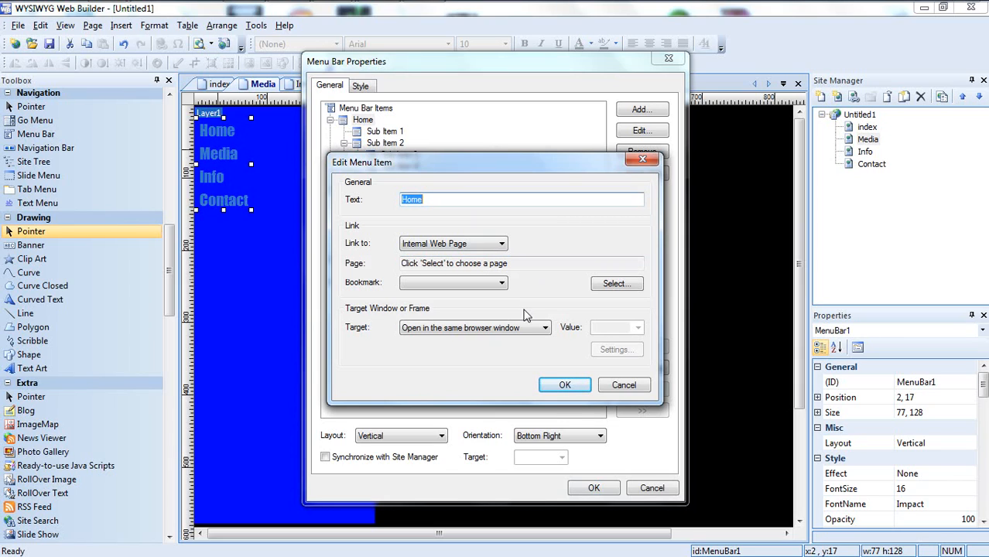
left_click(624, 384)
left_click(610, 486)
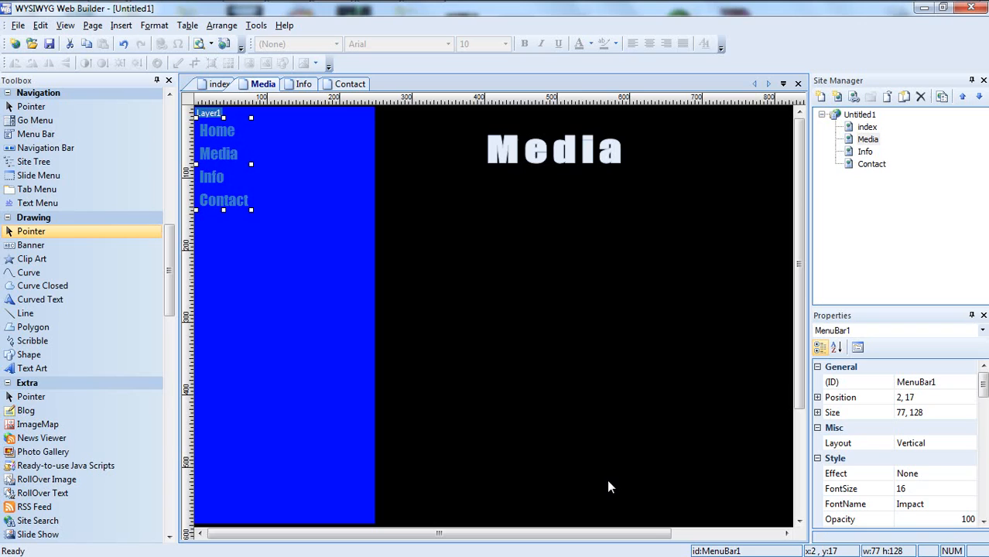
Step: Copy the linked menu bar from the index page
right_click(226, 171)
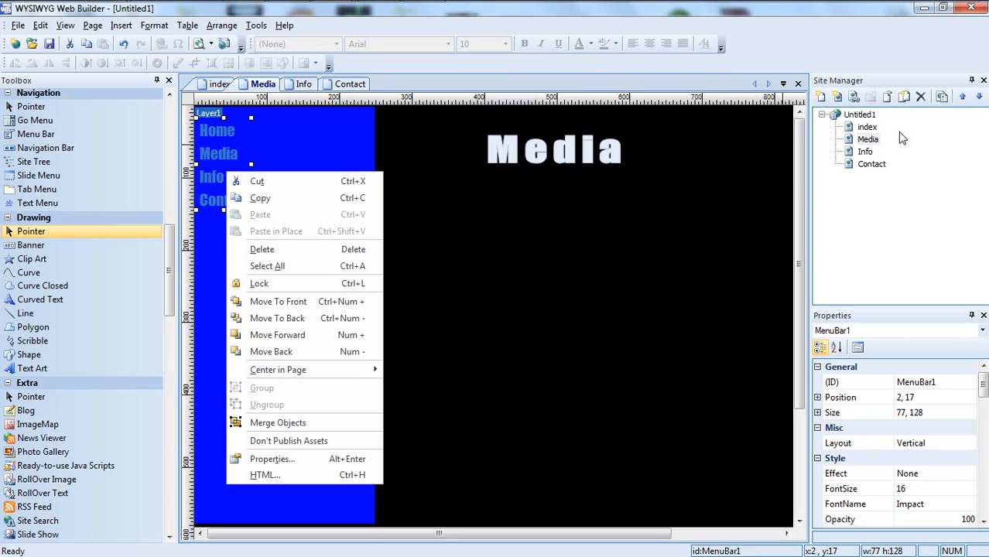
left_click(868, 128)
left_click(872, 130)
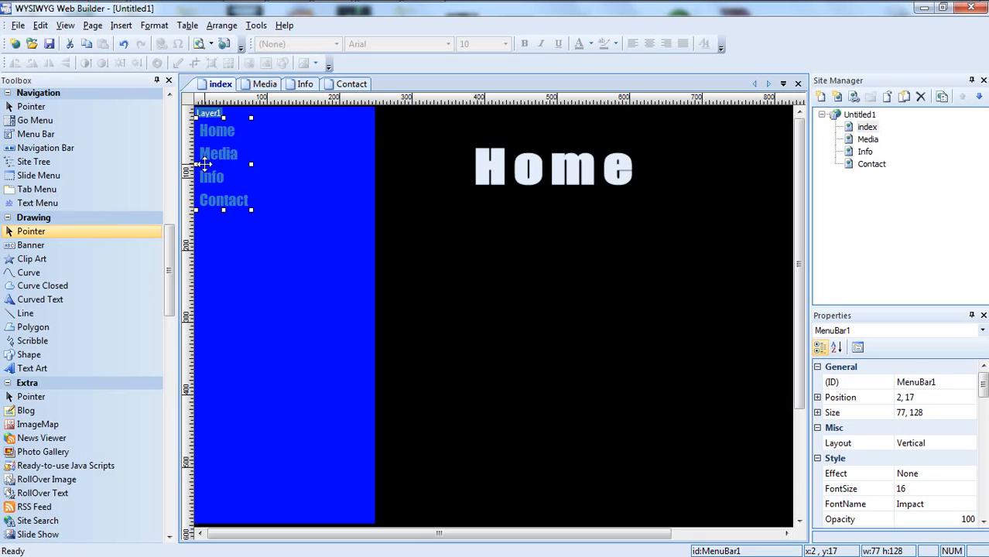
right_click(206, 167)
Step: Replace the Media page's menu bar with the one copied from the index page
double_click(864, 141)
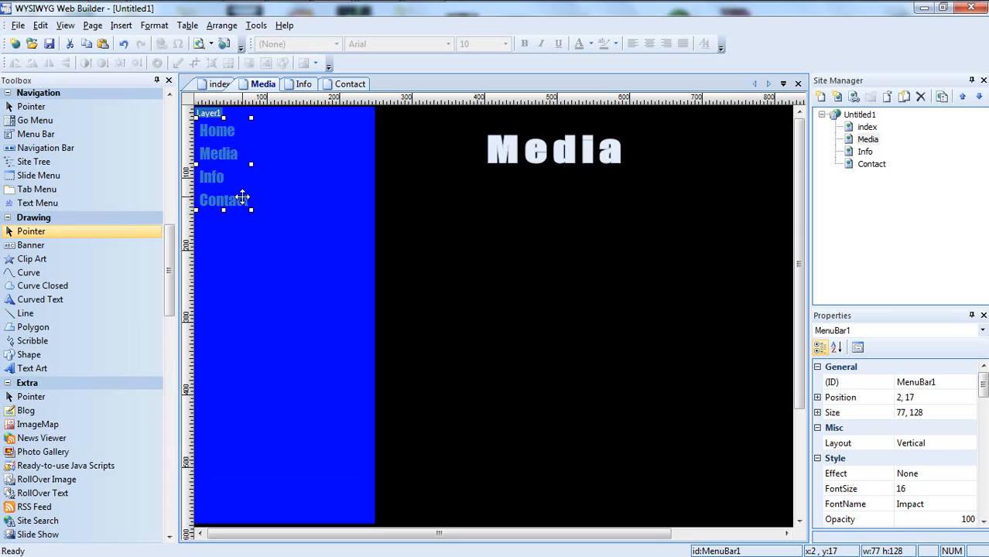
right_click(224, 159)
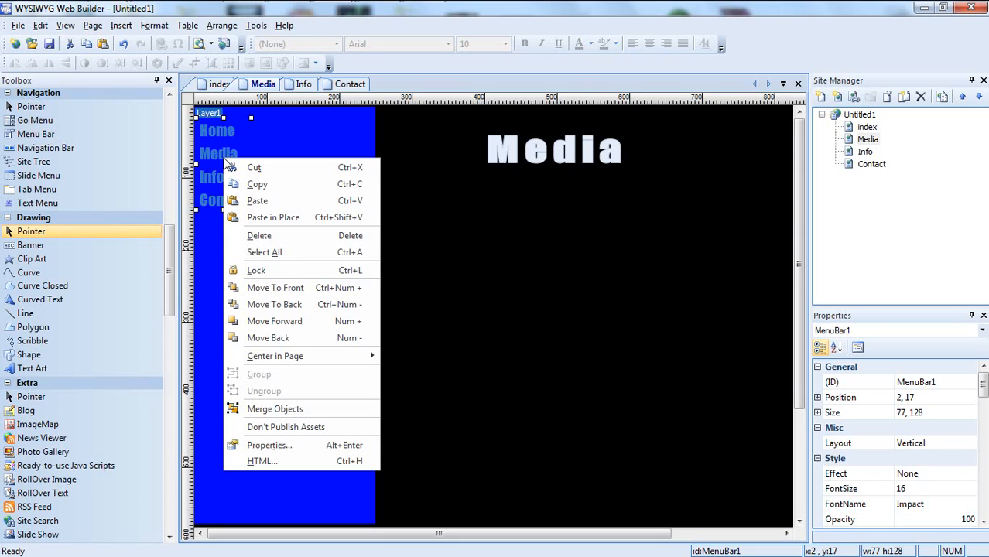
left_click(268, 236)
right_click(218, 160)
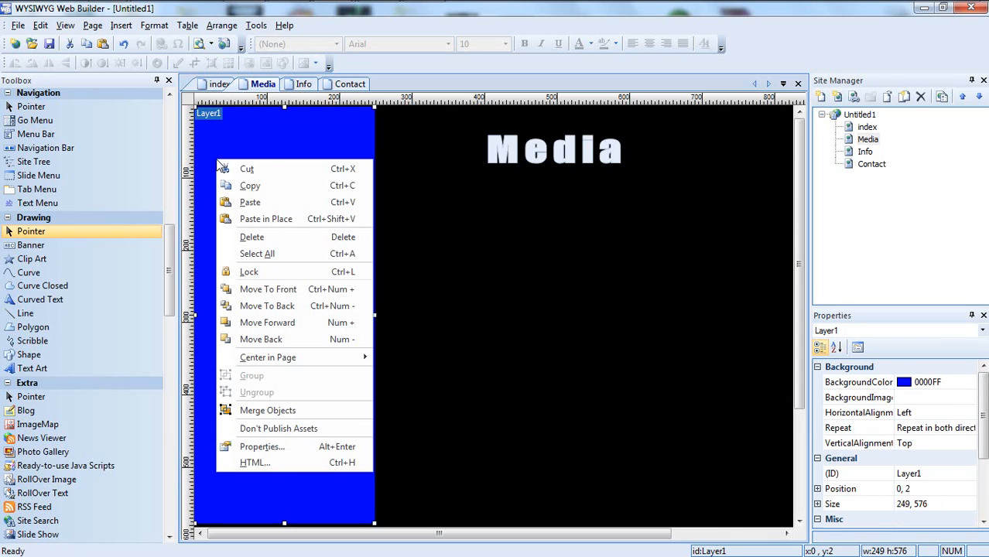
left_click(265, 219)
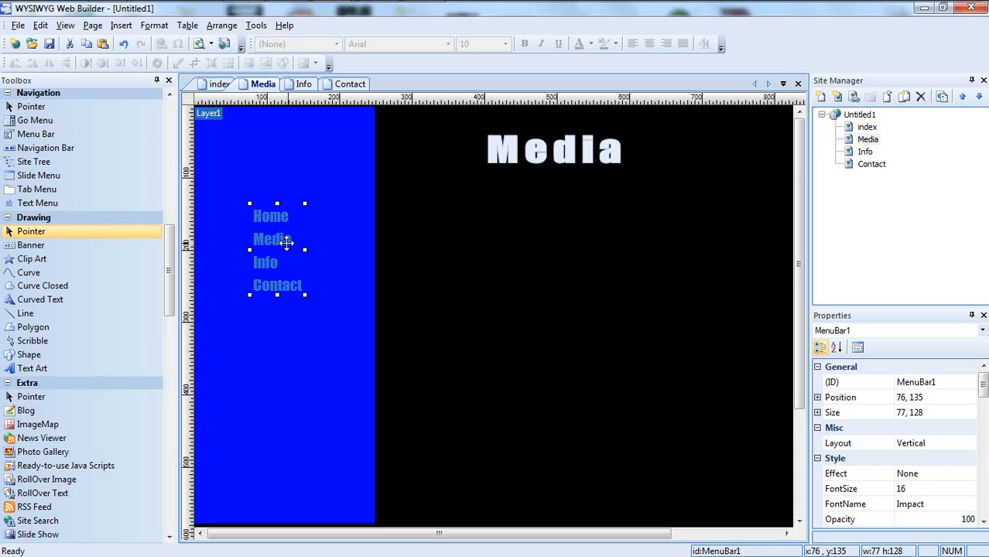
Step: Check the index page menu bar's position and set the Media page's menu bar to the same position, 2, 17
double_click(867, 127)
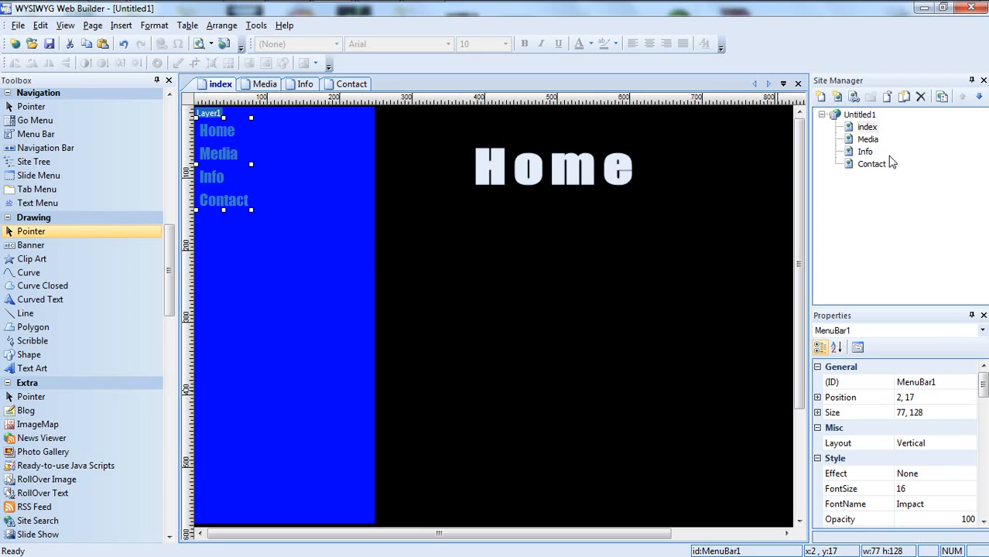
double_click(868, 142)
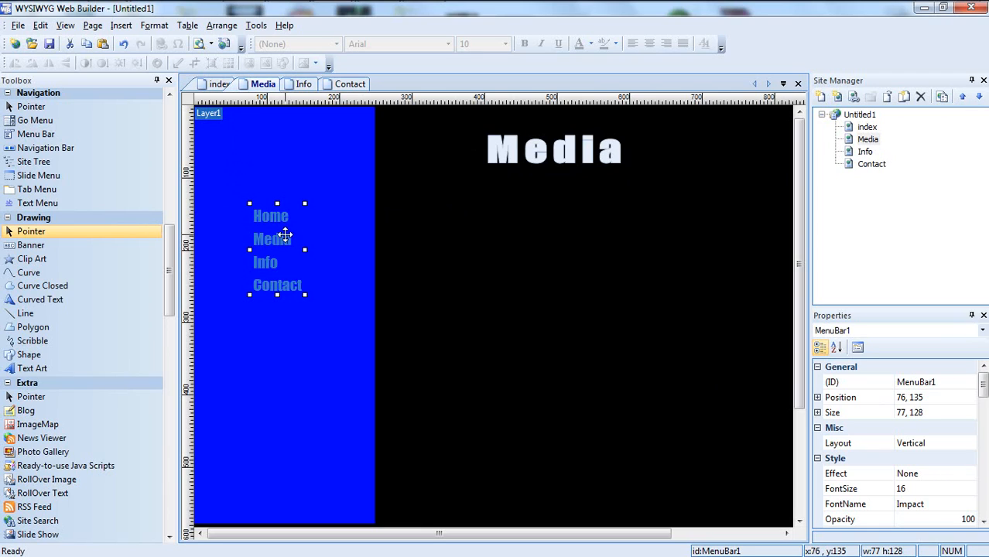
left_click(928, 400)
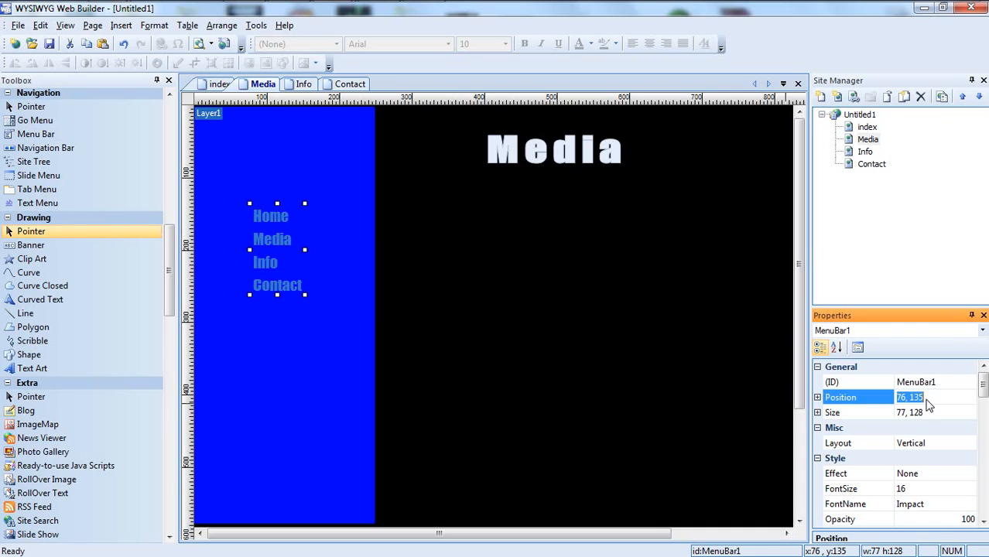
key("BackSpace")
type("2,17")
key("Return")
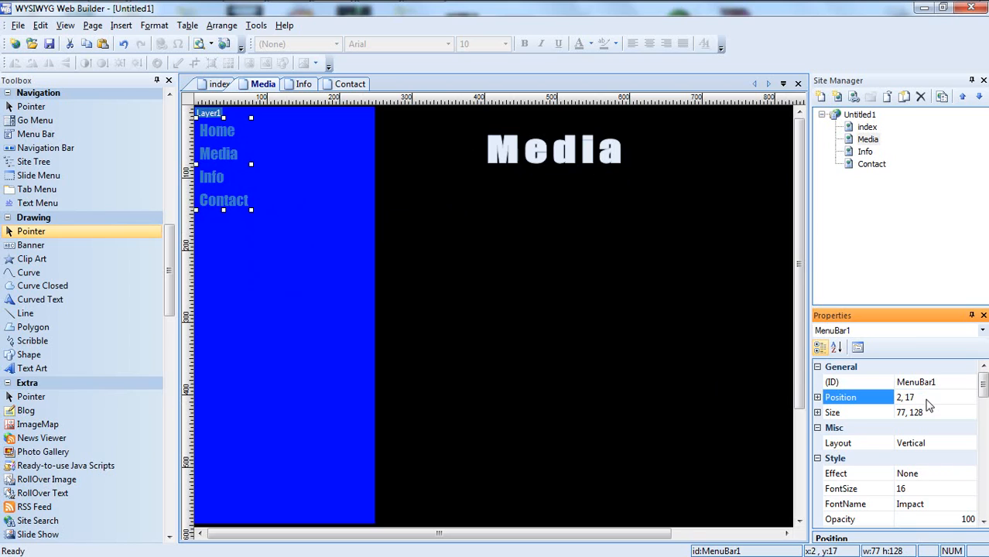
Step: Open the Info page and delete its unlinked menu bar
double_click(863, 153)
left_click(212, 171)
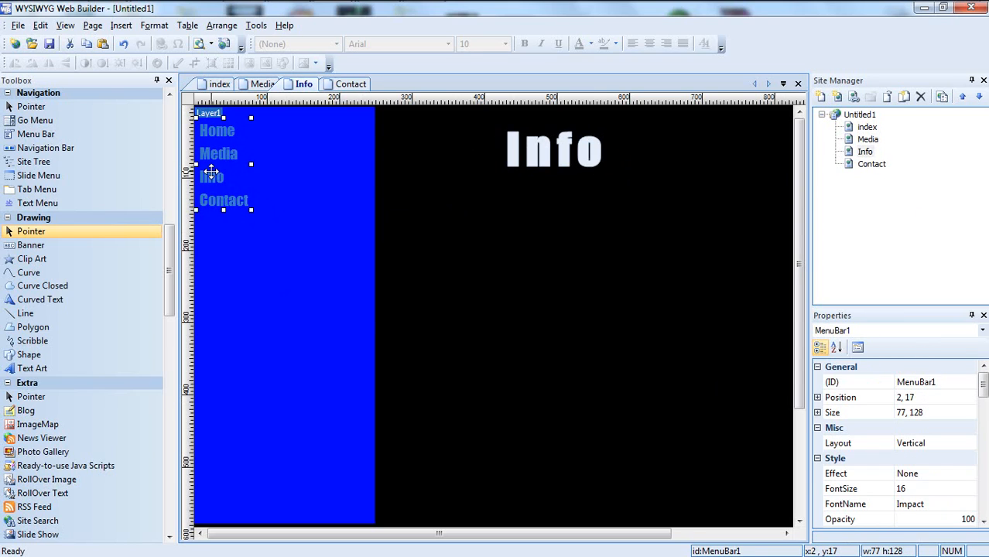
right_click(211, 171)
left_click(254, 249)
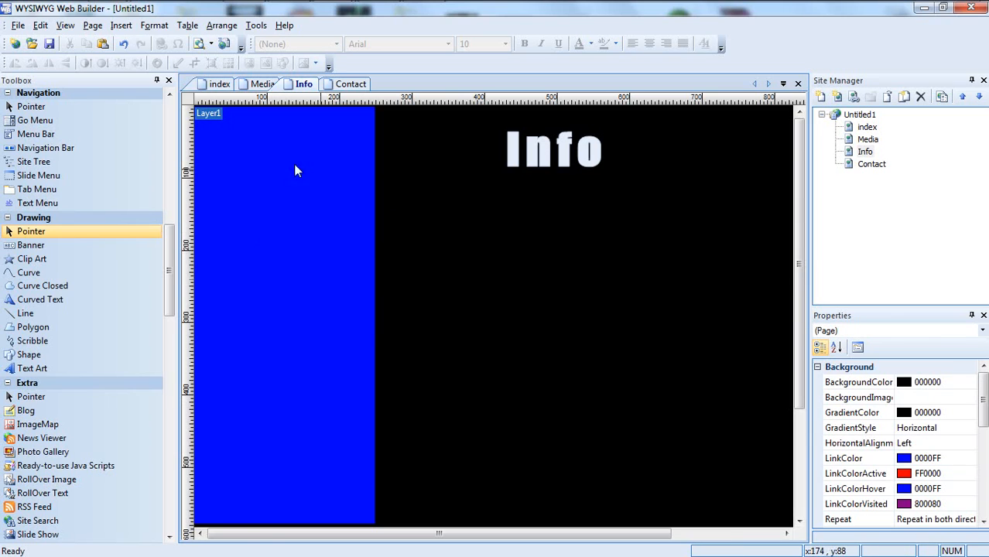
right_click(249, 228)
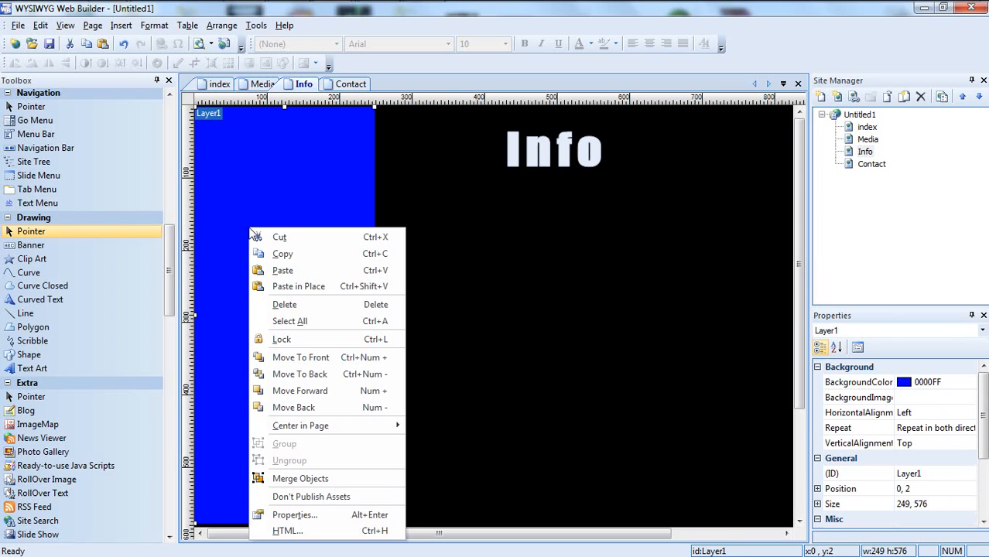
left_click(308, 305)
left_click(125, 43)
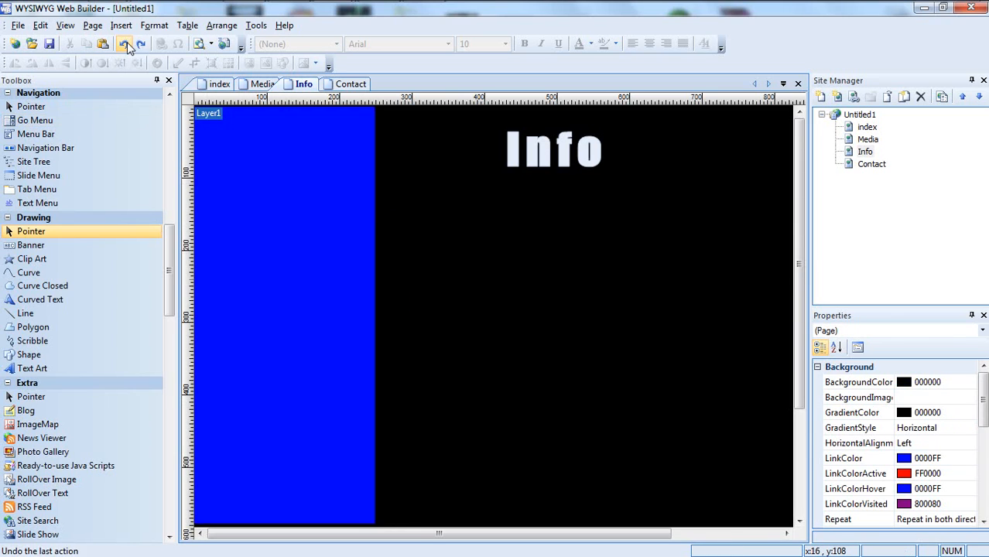
Step: Paste the copied menu bar onto the Info page's blue layer and set its position to 2, 17
right_click(266, 208)
left_click(299, 253)
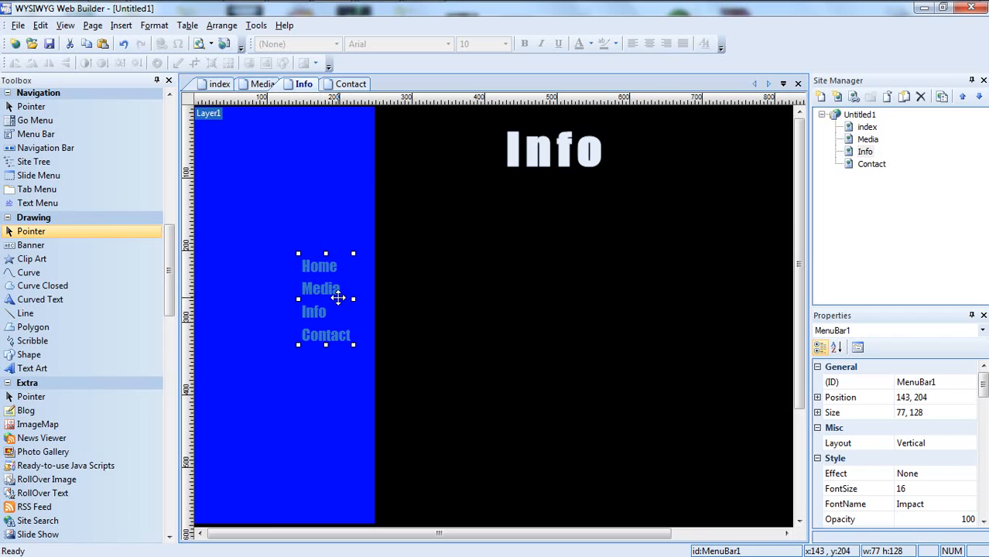
left_click(929, 398)
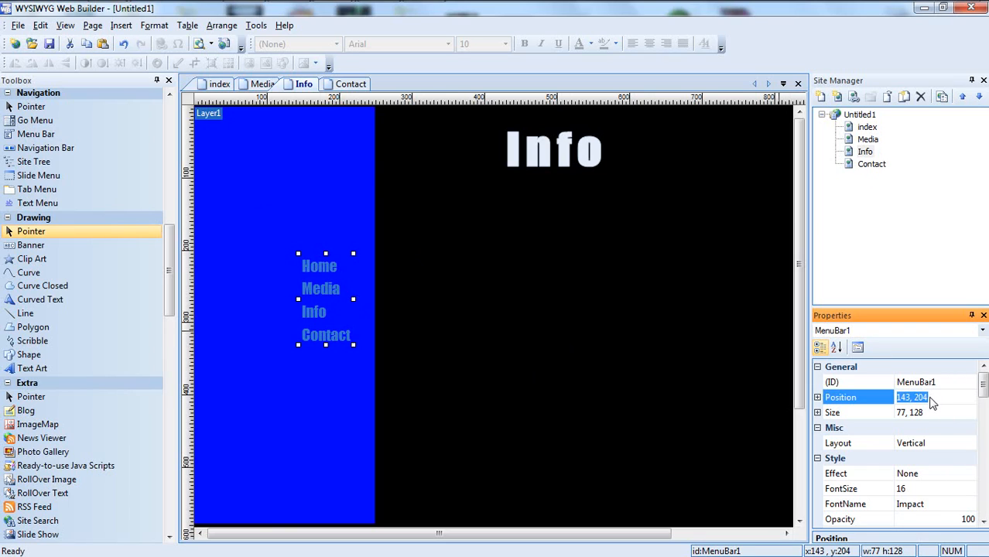
key("BackSpace")
type("2,17")
key("Return")
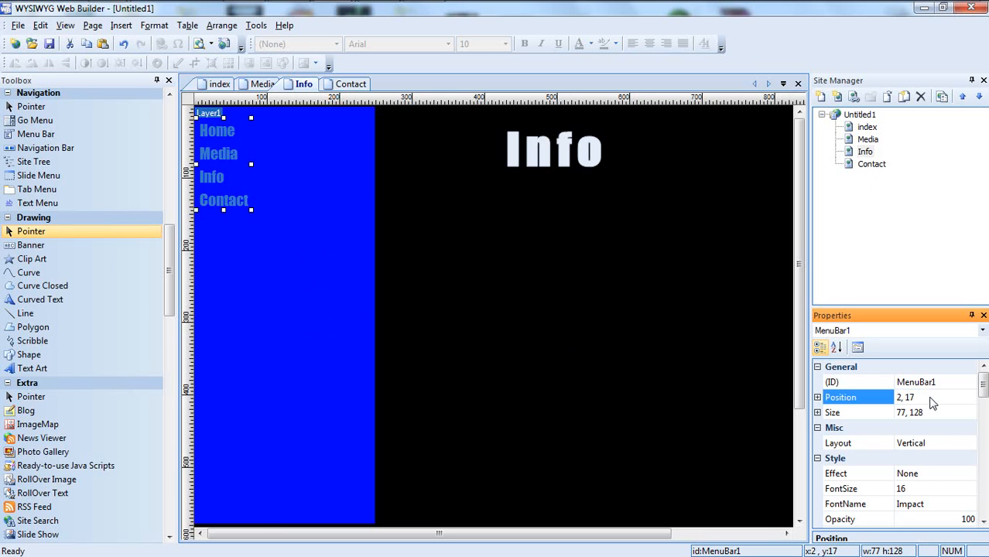
Step: Check the link settings of the Home and Media items in the Info page's menu bar
double_click(244, 169)
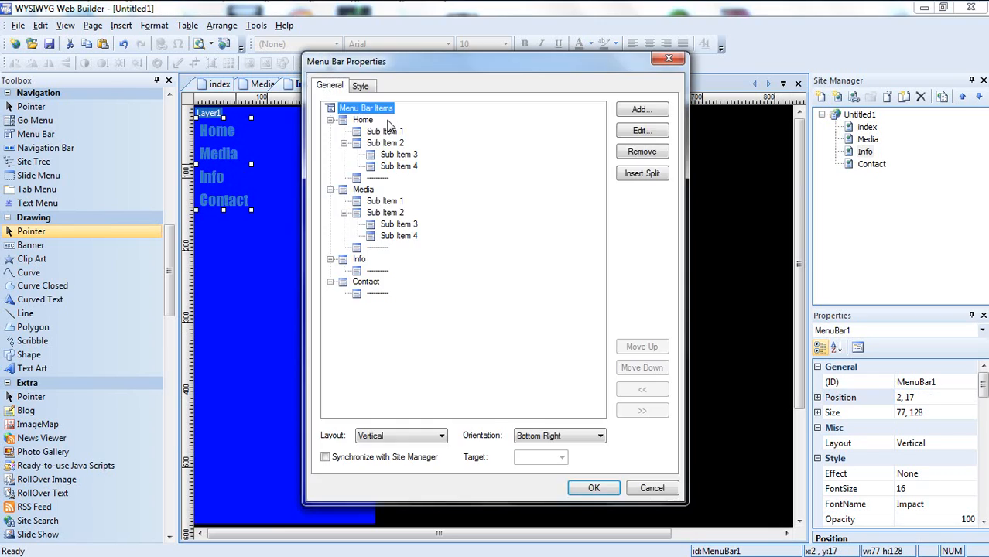
double_click(357, 121)
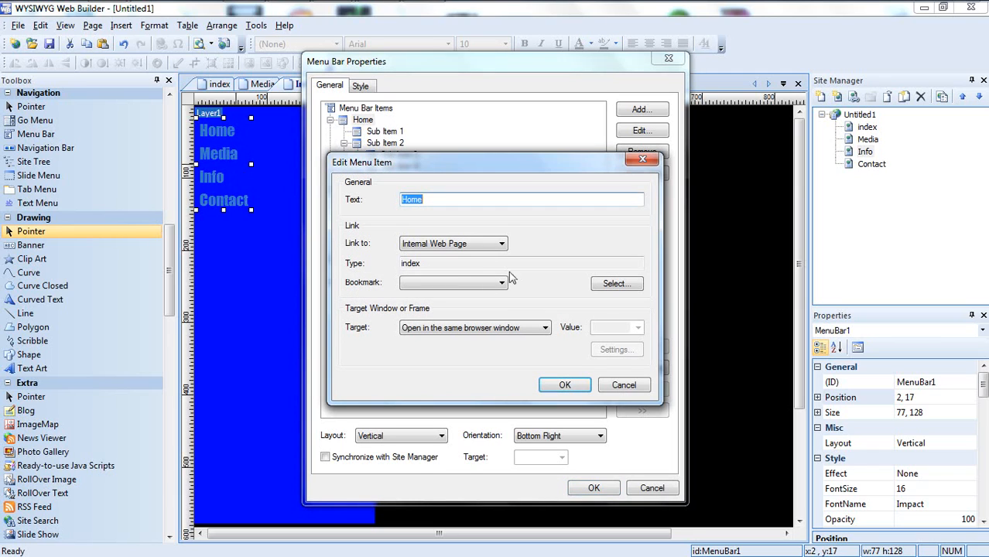
left_click(625, 385)
double_click(363, 132)
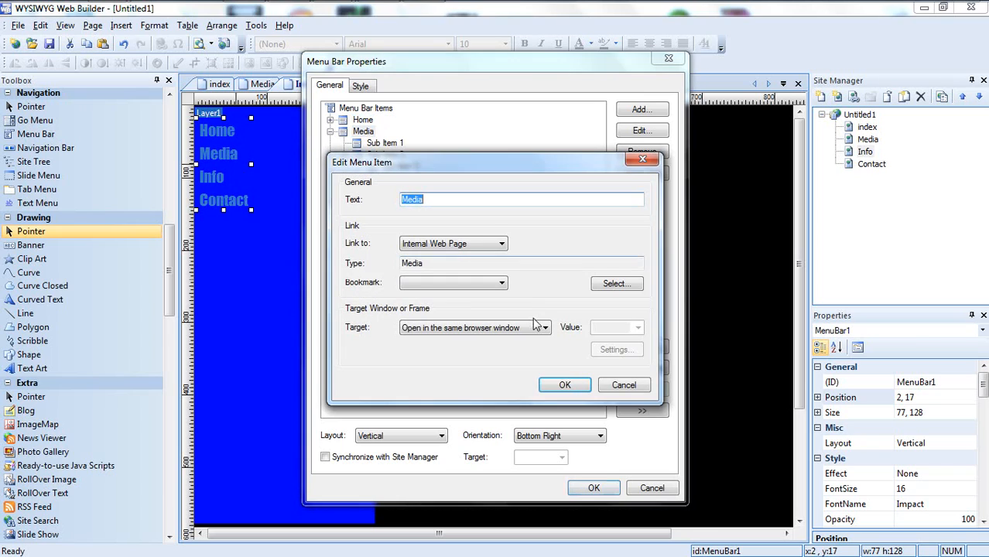
left_click(565, 384)
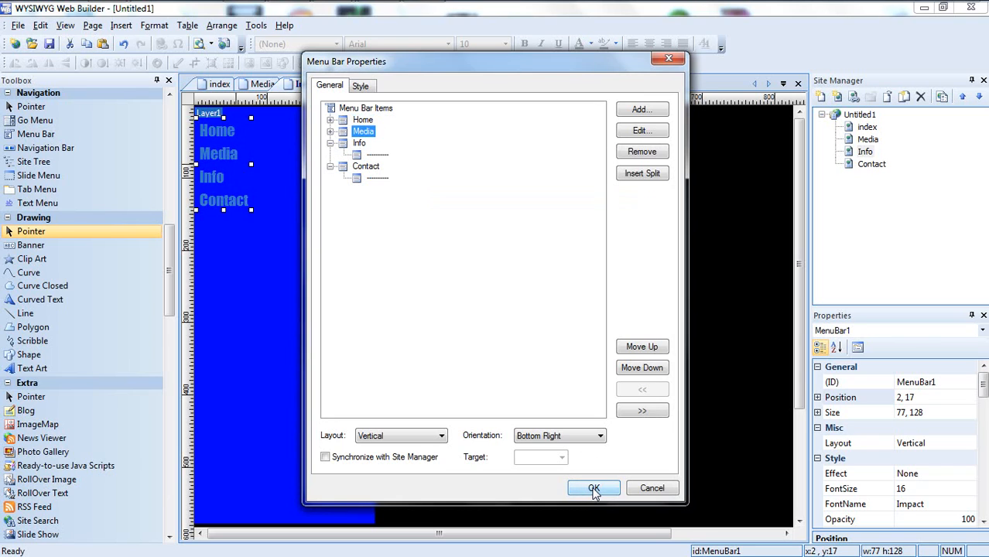
left_click(593, 487)
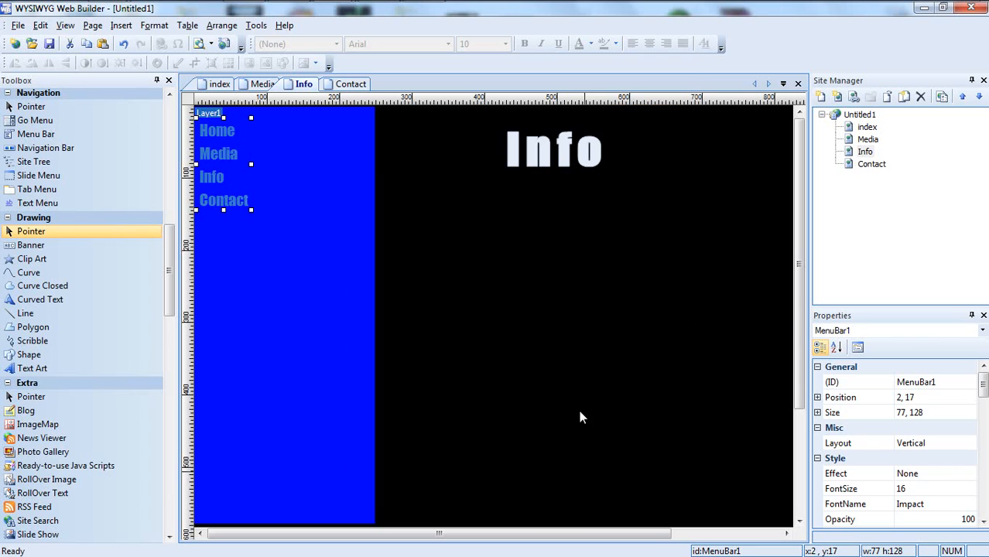
Step: Replace the Contact page's menu bar with the copied linked menu bar
double_click(870, 165)
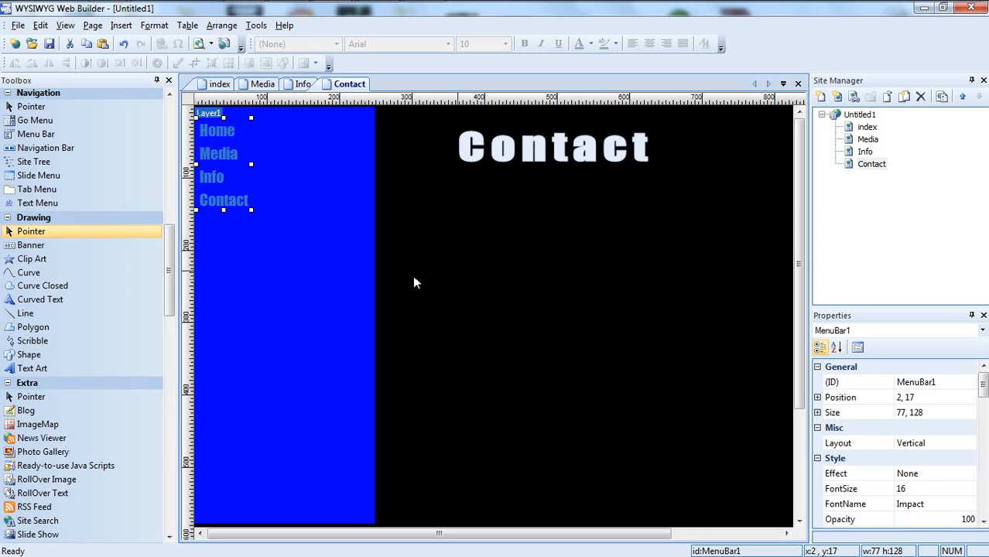
right_click(232, 177)
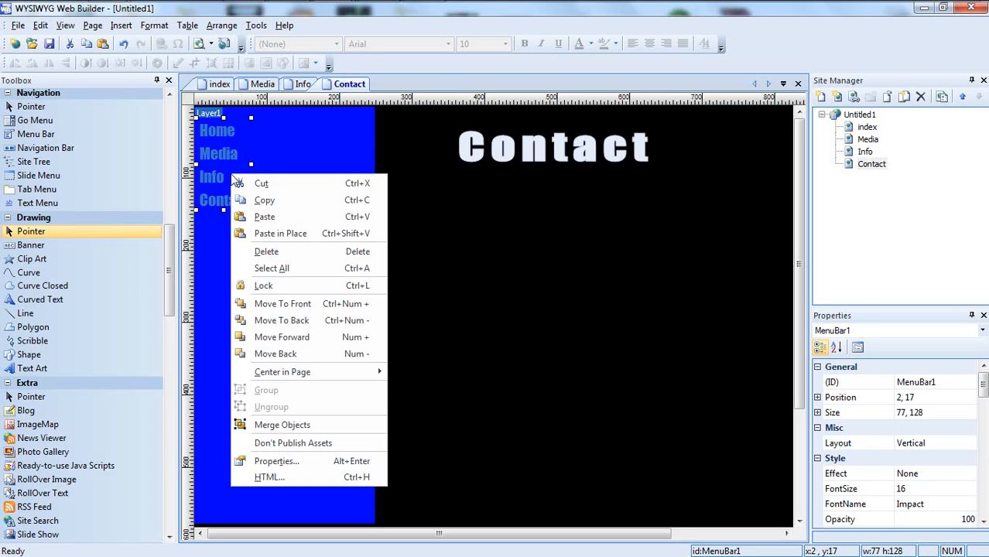
left_click(277, 252)
right_click(458, 297)
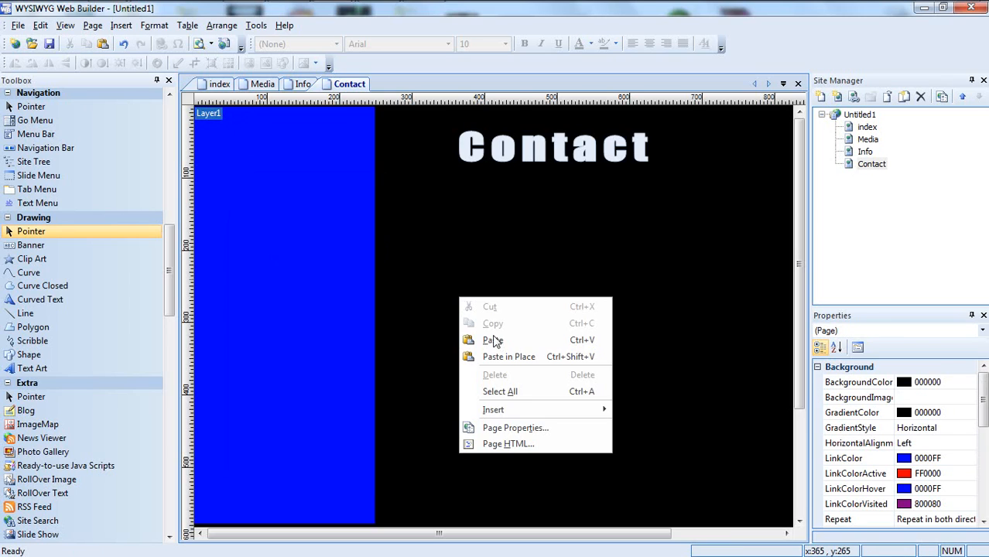
left_click(496, 338)
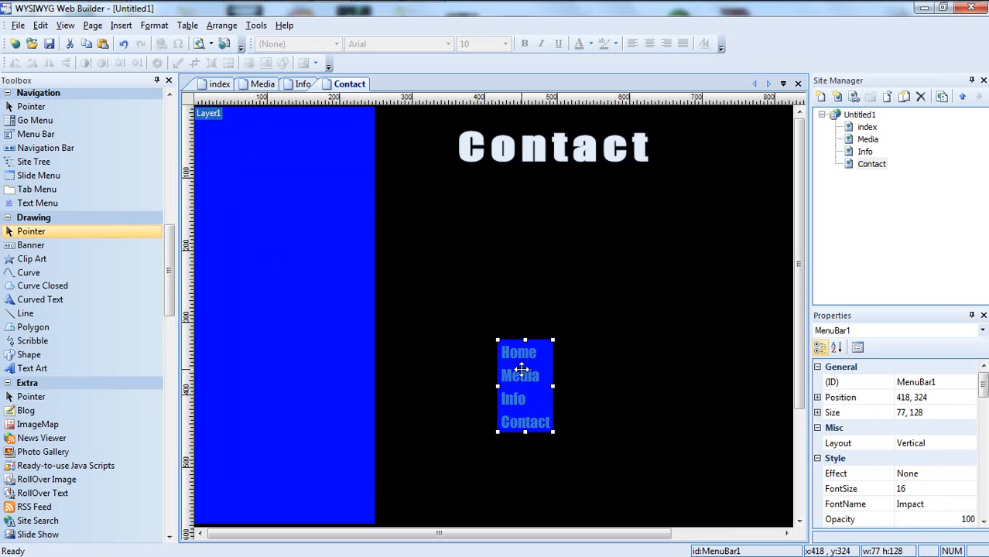
Step: Set the Contact page menu bar's position to 2, 17 and return to the index page
left_click(934, 398)
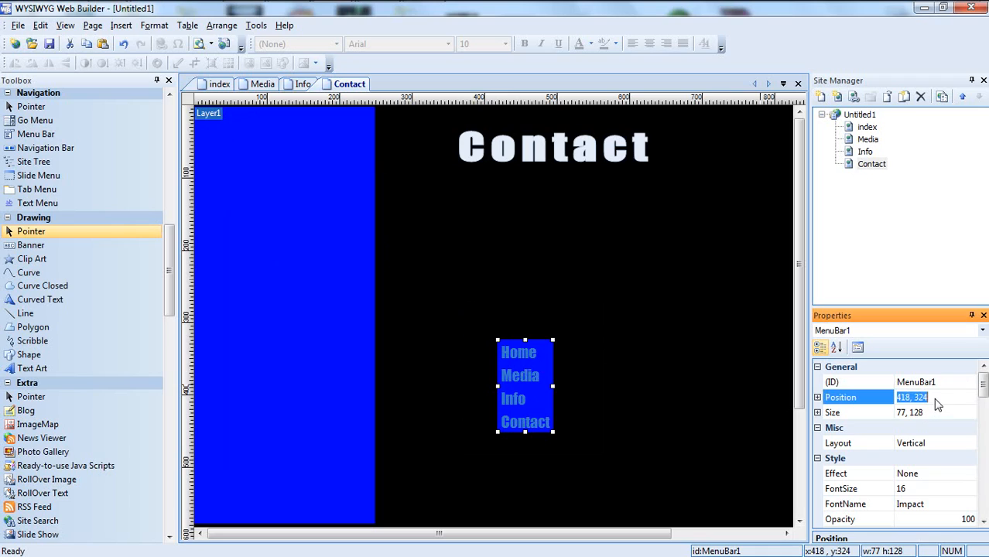
type("2,17")
key("Return")
left_click(801, 187)
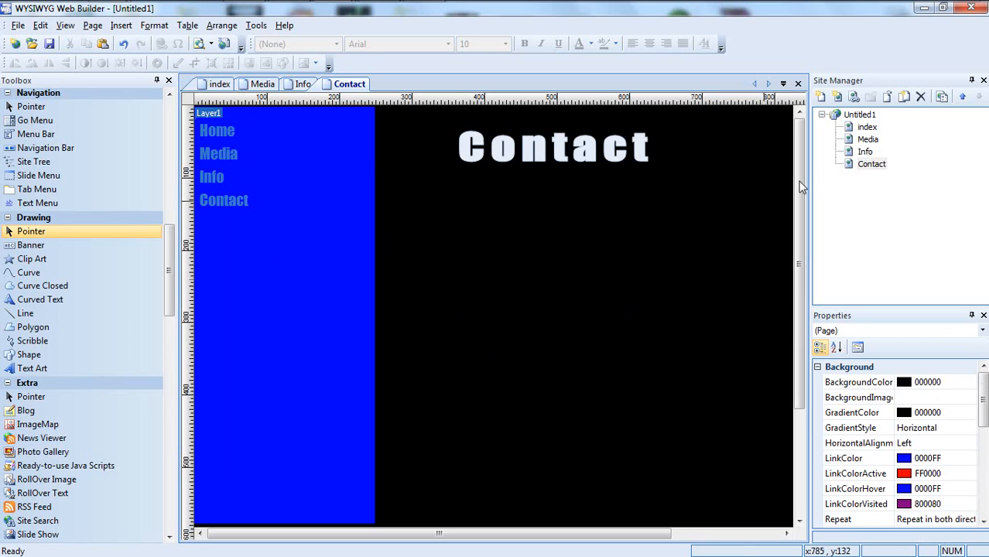
double_click(866, 127)
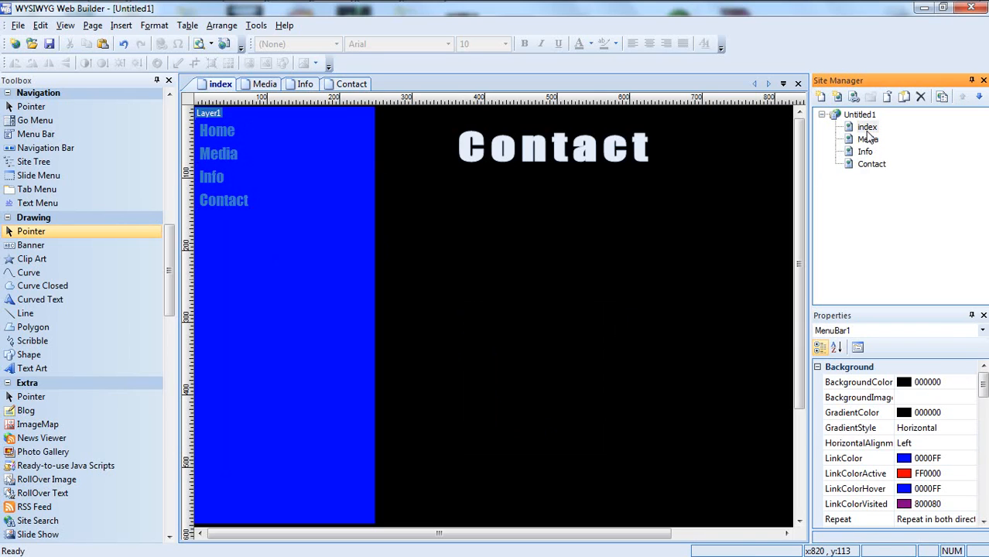
left_click(863, 142)
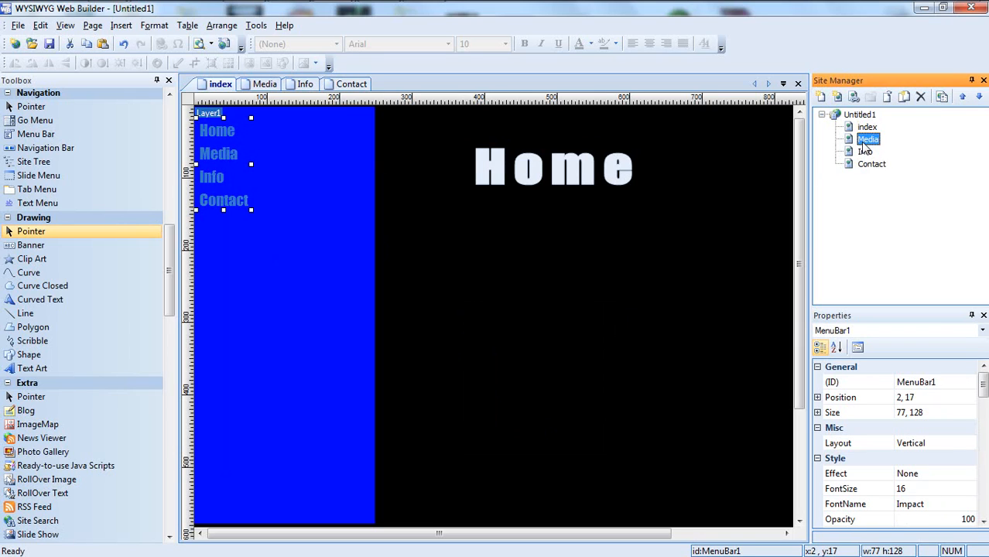
left_click(862, 142)
key("Return")
left_click(867, 154)
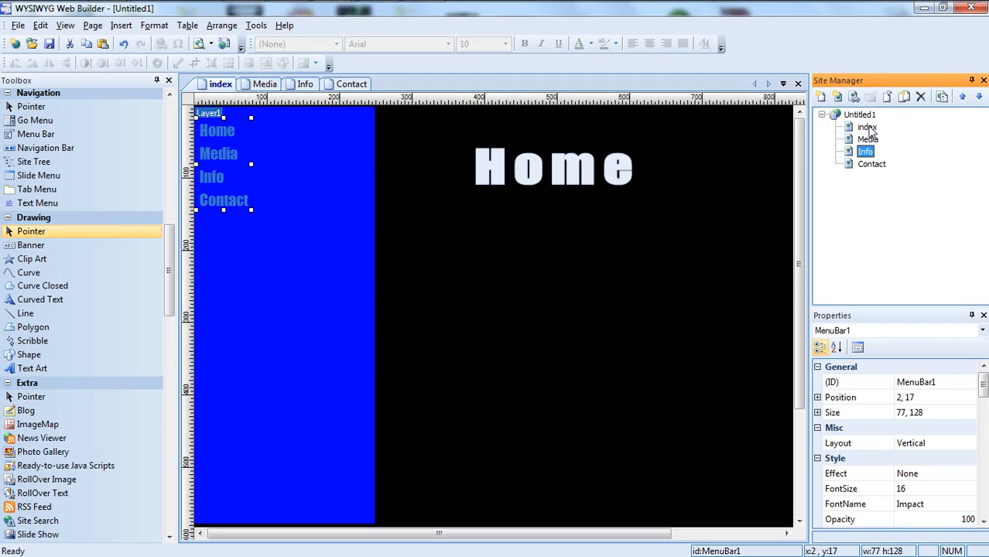
left_click(868, 127)
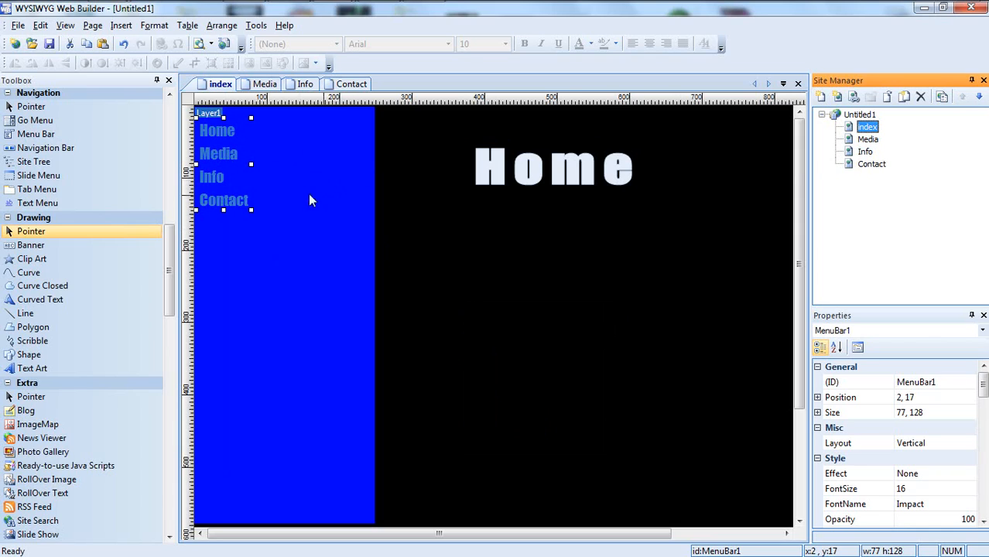
Step: Check the link settings of the Home item in the index page's menu bar
double_click(217, 159)
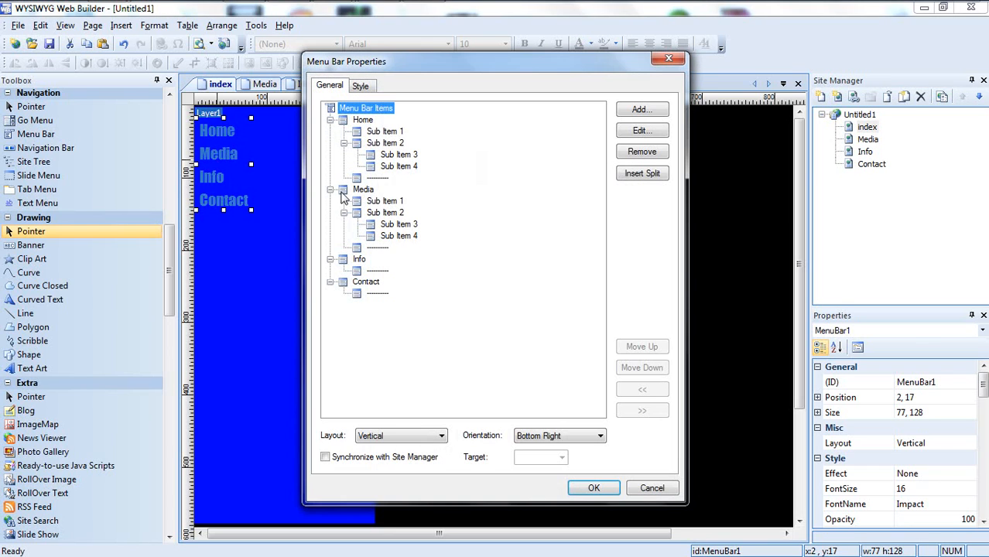
left_click(362, 121)
double_click(362, 122)
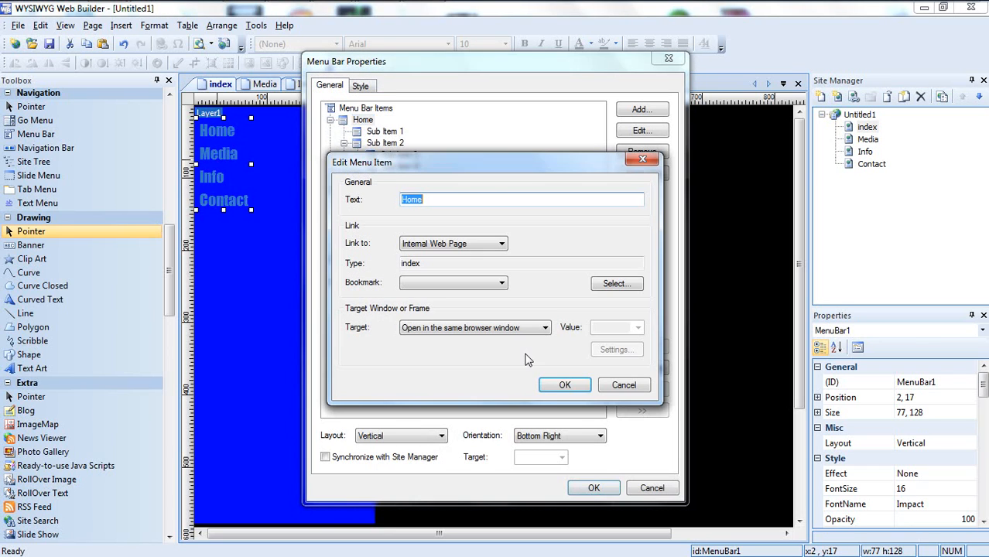
left_click(567, 383)
left_click(592, 487)
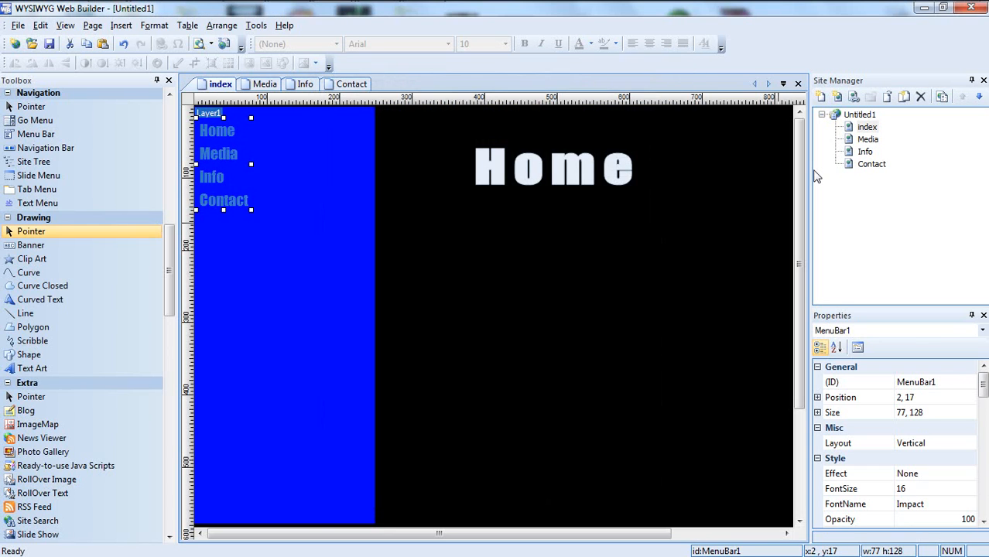
Step: Open the Media page and check the link settings of its menu bar's Home item
double_click(867, 139)
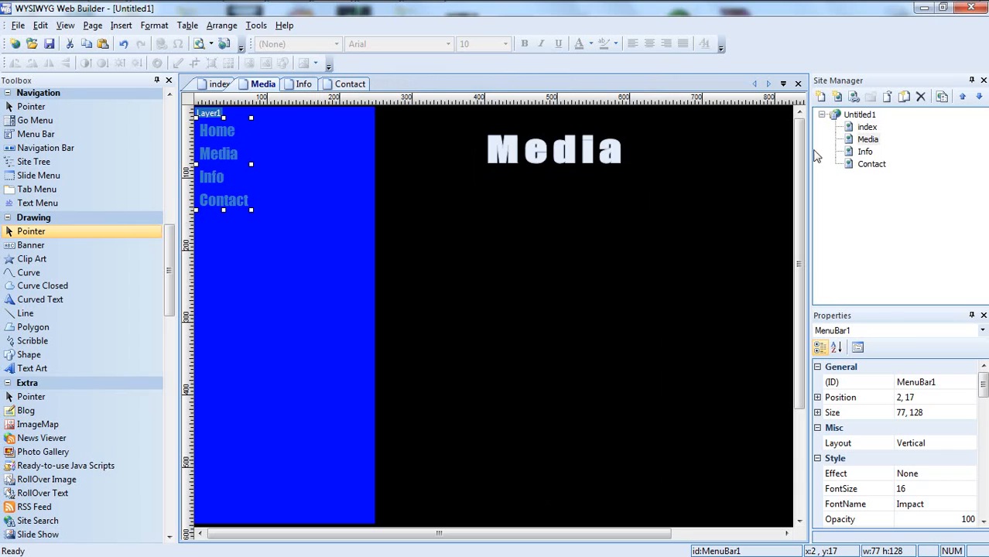
left_click(867, 139)
double_click(228, 170)
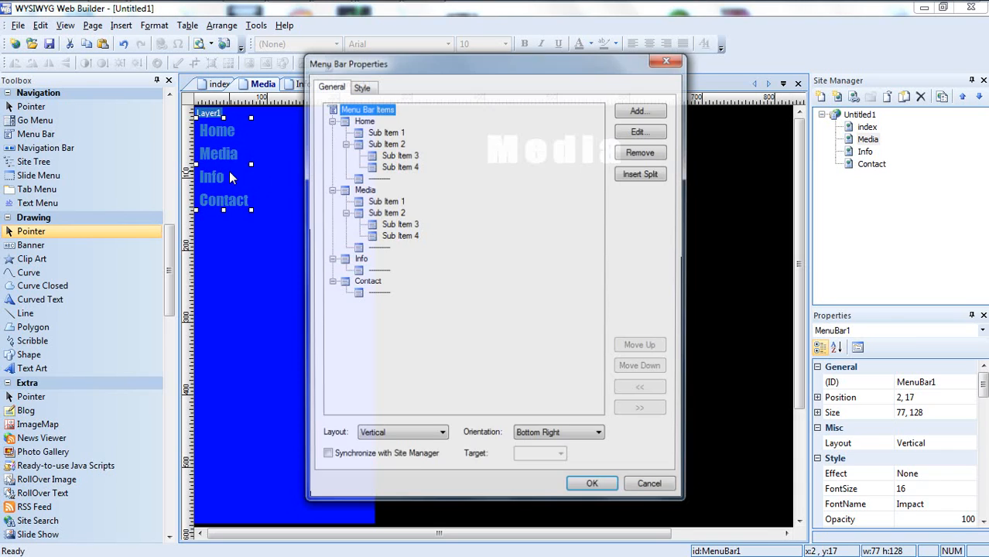
double_click(364, 120)
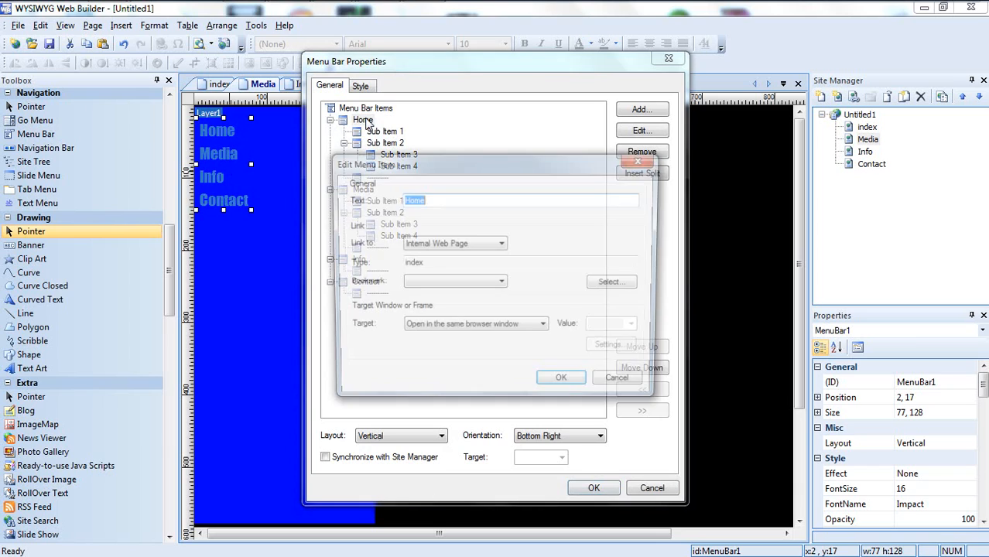
left_click(563, 385)
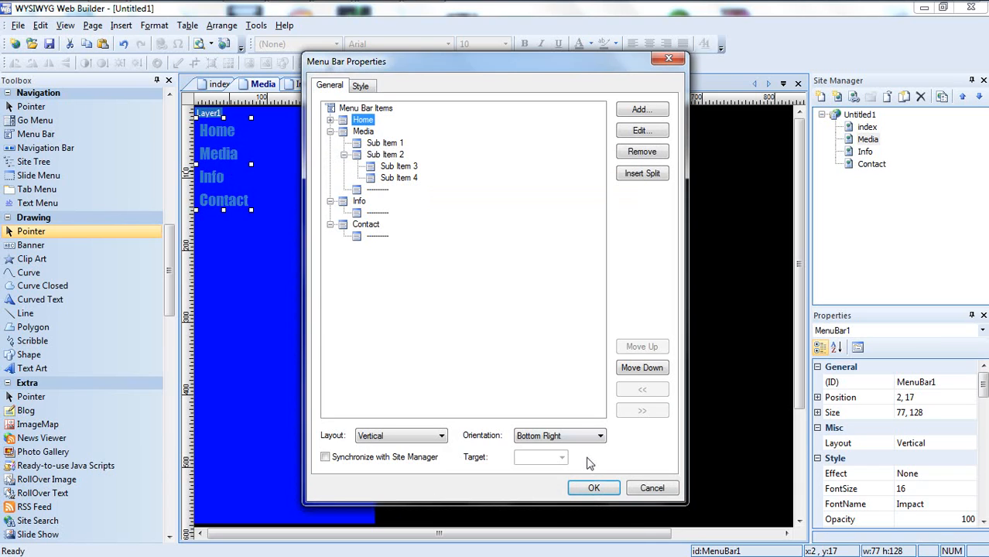
left_click(589, 486)
Step: Open the Info page and check the link settings of its menu bar's Home item
double_click(865, 152)
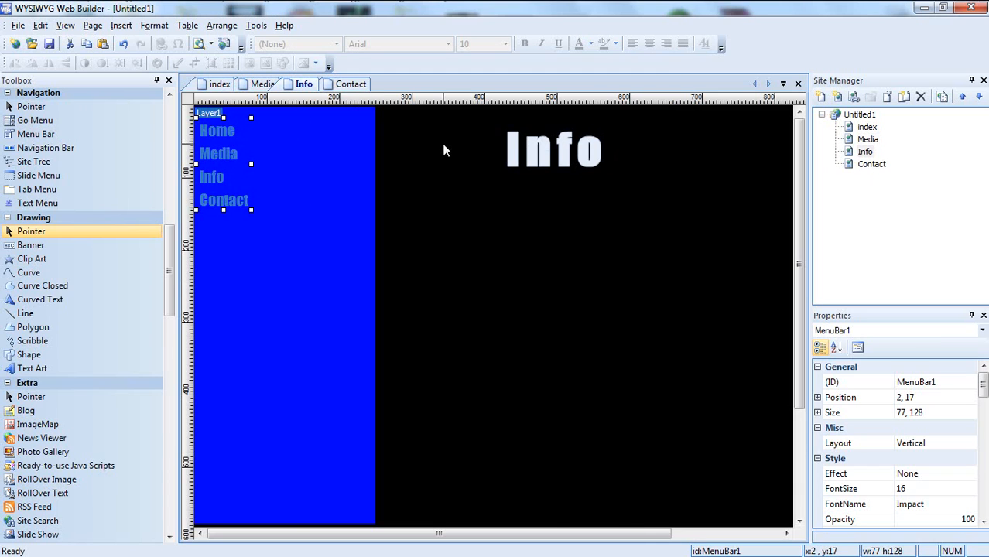
double_click(221, 165)
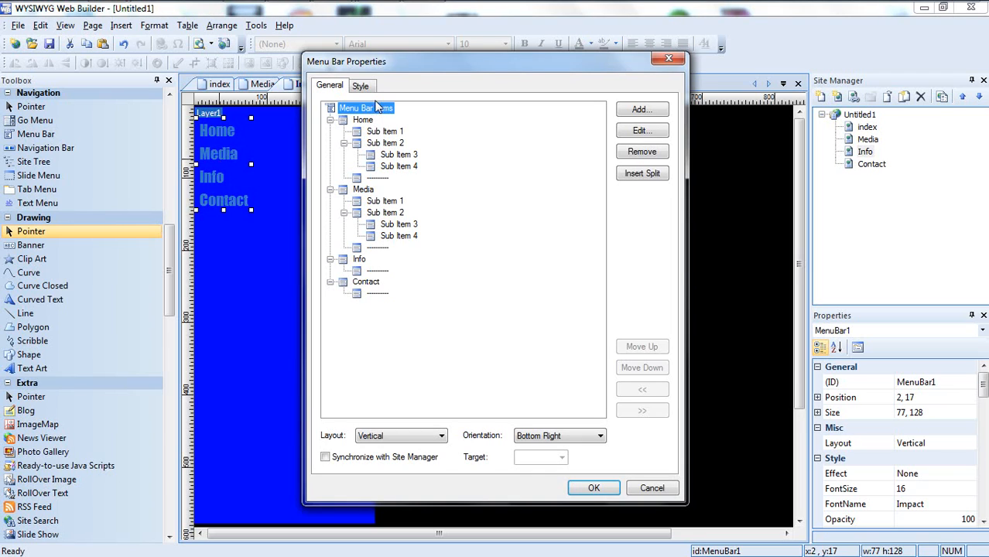
double_click(363, 120)
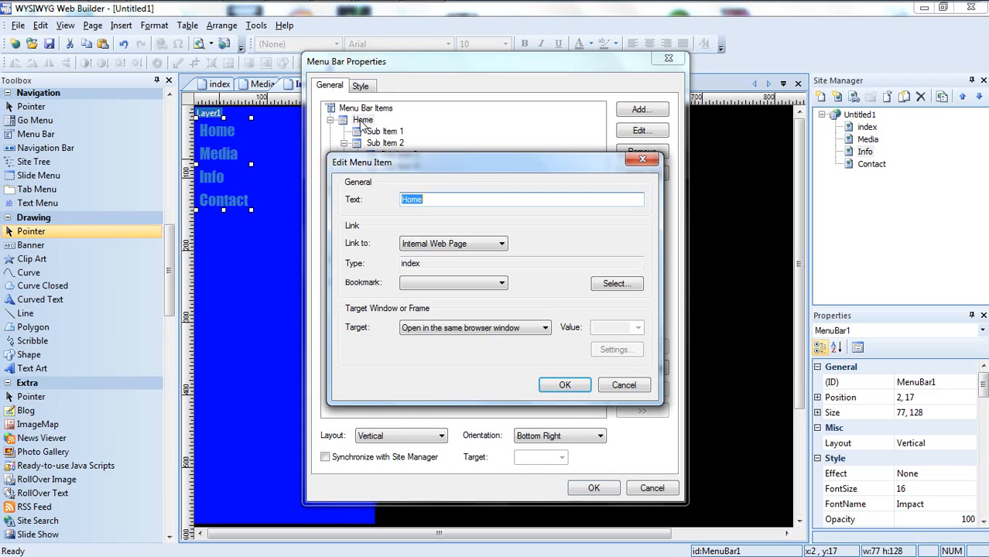
left_click(564, 386)
left_click(591, 489)
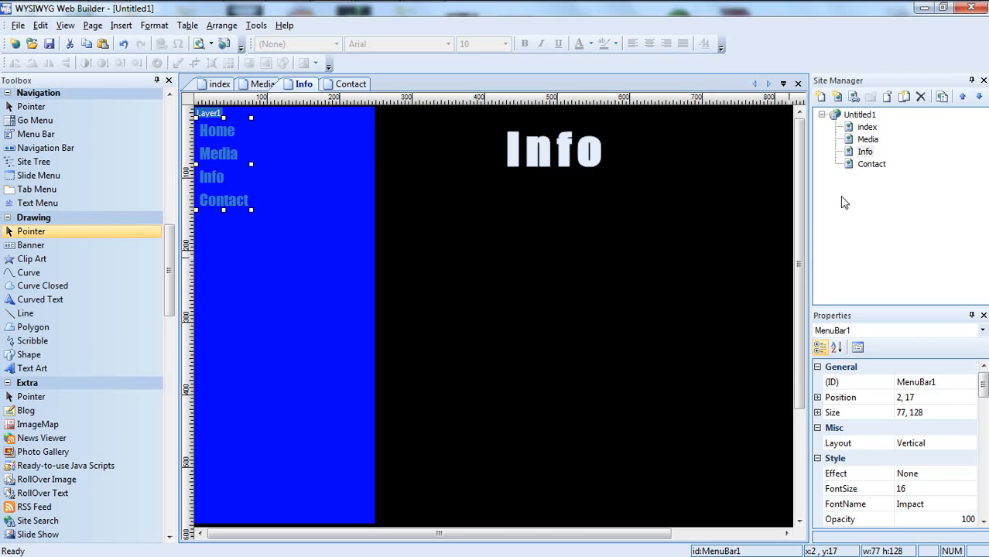
Step: Open the Contact page and check its menu bar's style settings and the Home item's link settings
double_click(870, 166)
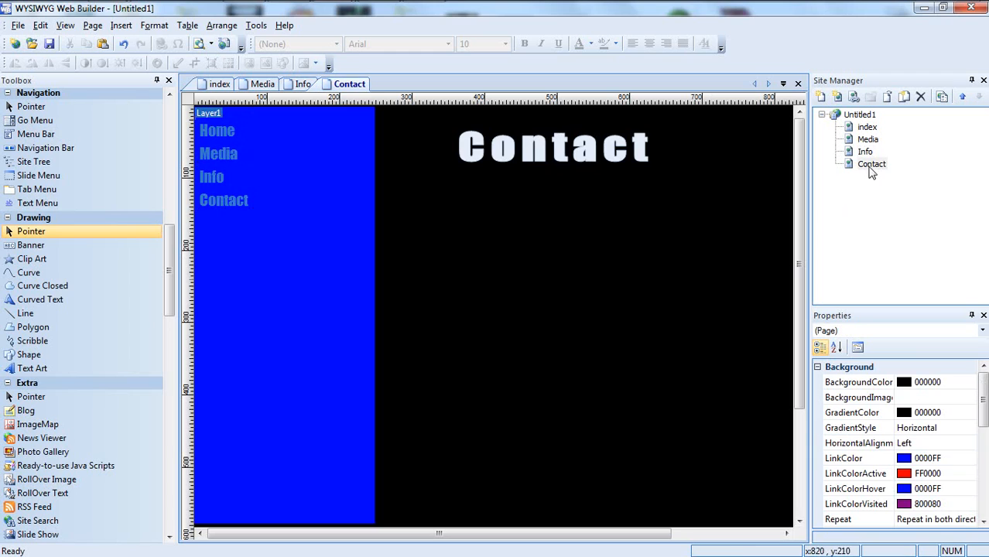
double_click(199, 169)
left_click(364, 89)
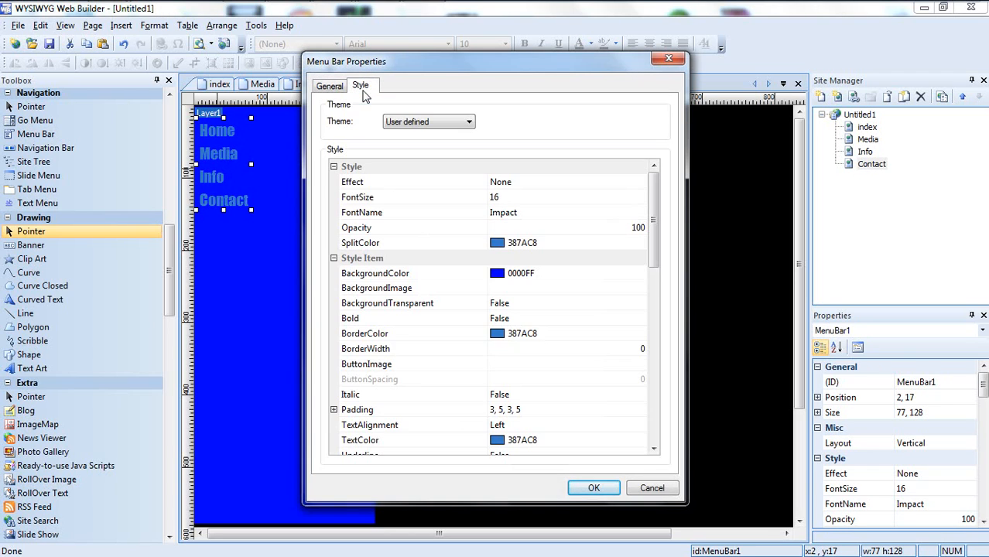
left_click(331, 88)
double_click(363, 120)
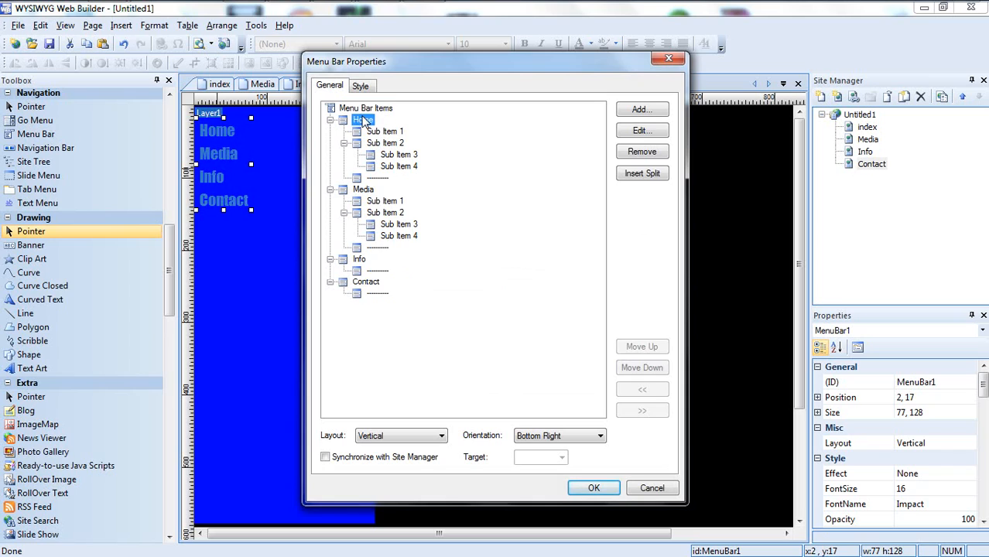
left_click(565, 385)
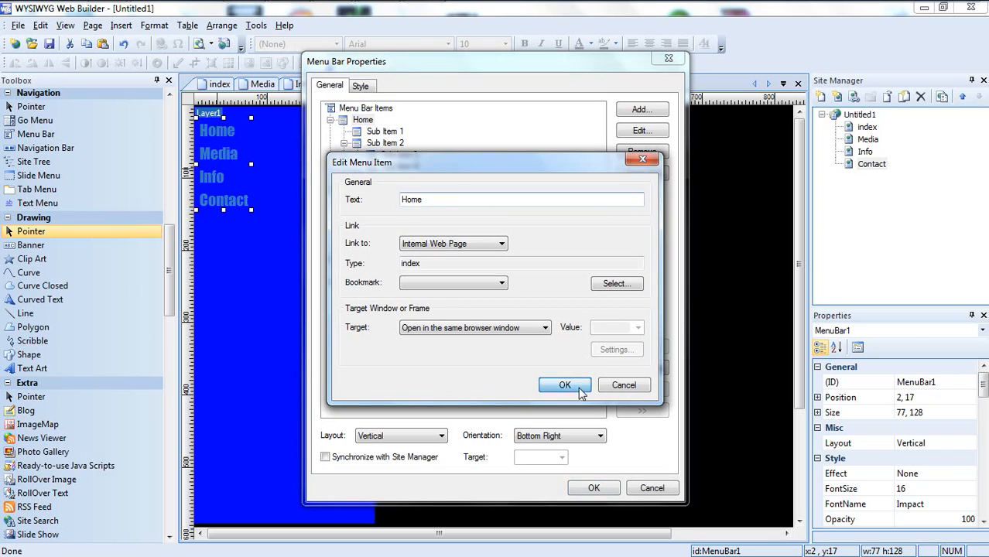
left_click(594, 487)
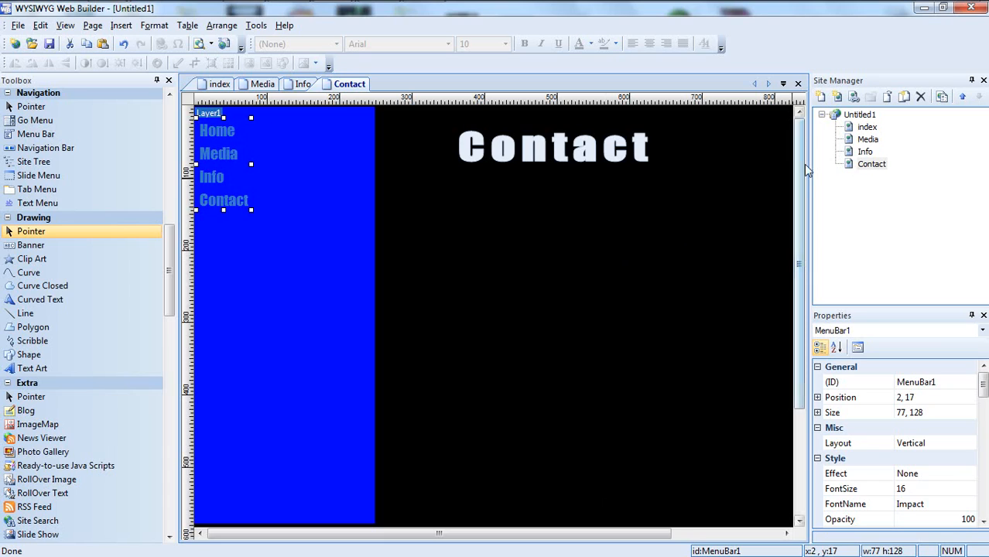
Step: Preview the Contact page in the default browser
left_click_drag(798, 147, 794, 122)
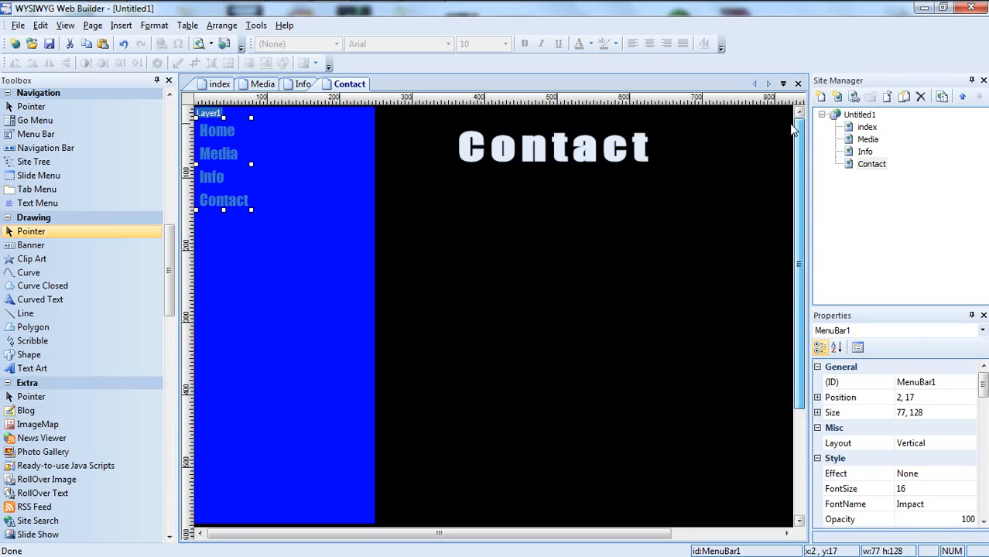
left_click(18, 25)
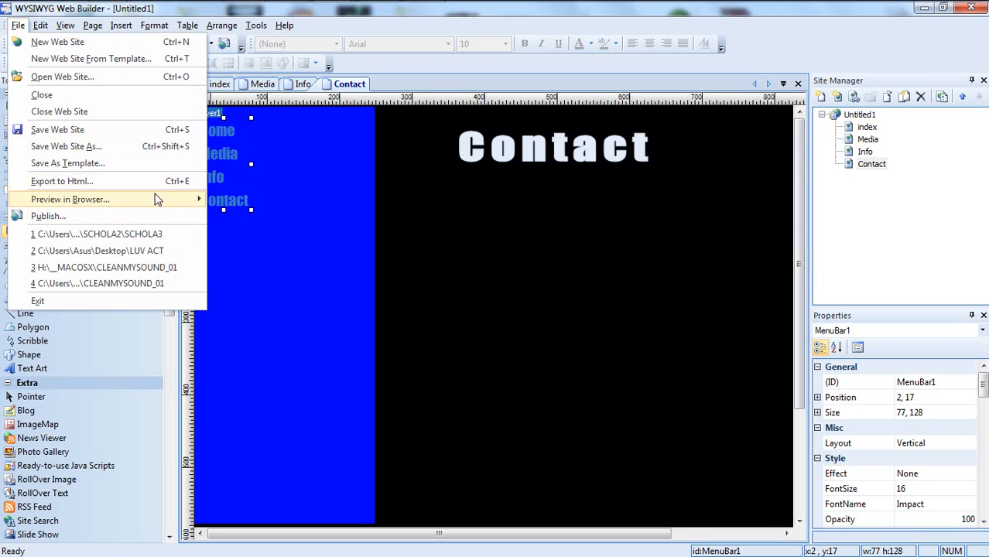
mouse_move(172, 209)
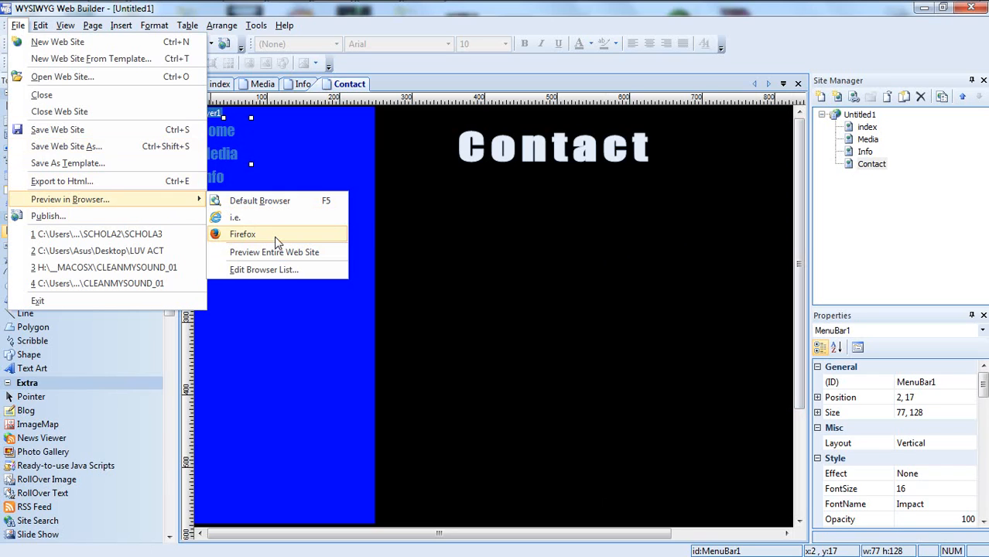
left_click(328, 10)
left_click(13, 27)
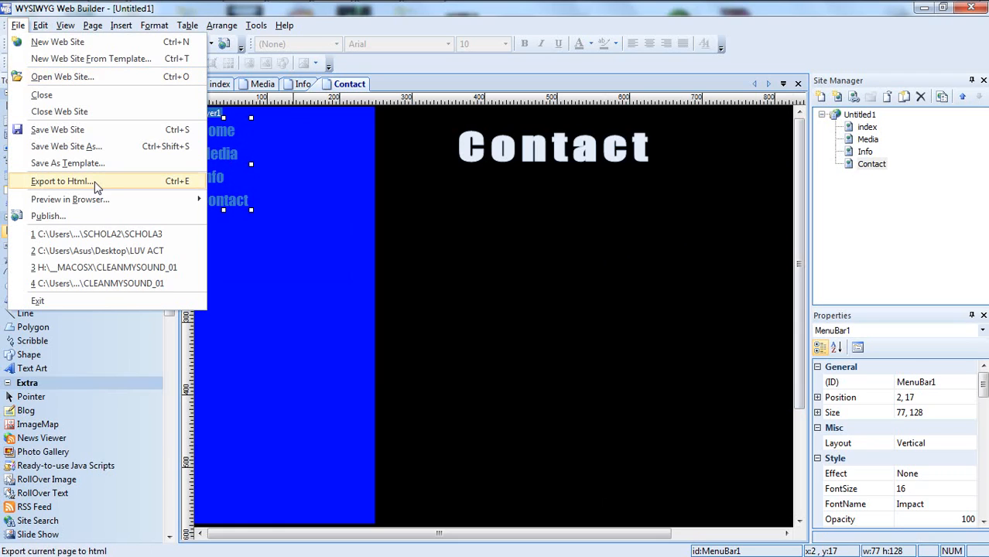
mouse_move(98, 200)
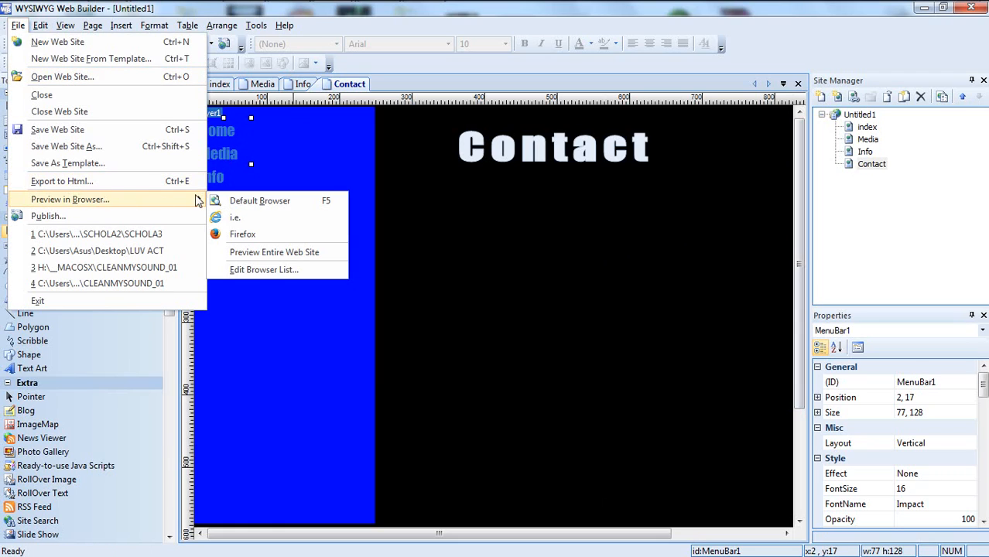
left_click(269, 202)
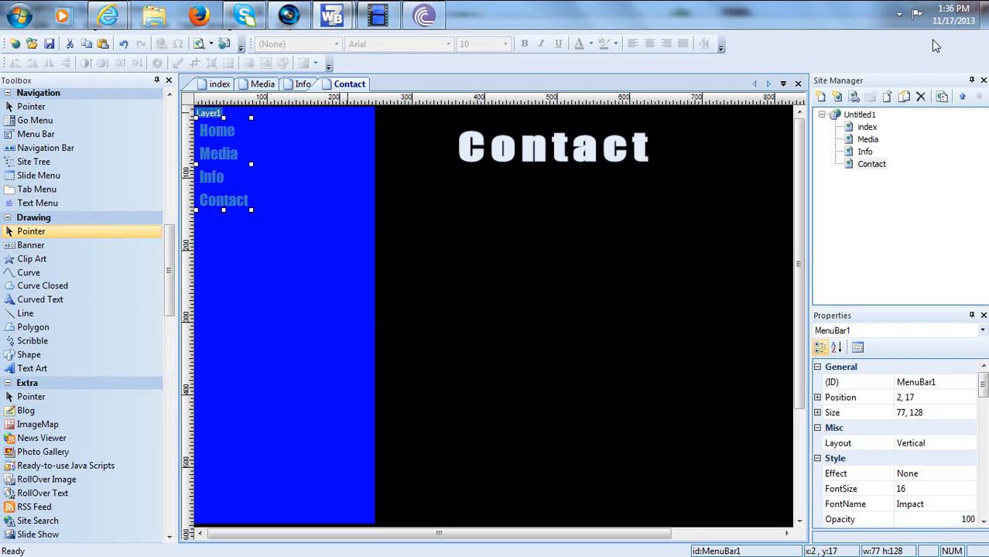
Step: Preview the Contact page in Internet Explorer in a maximized window, examine its menu bar, and close the preview
left_click(942, 14)
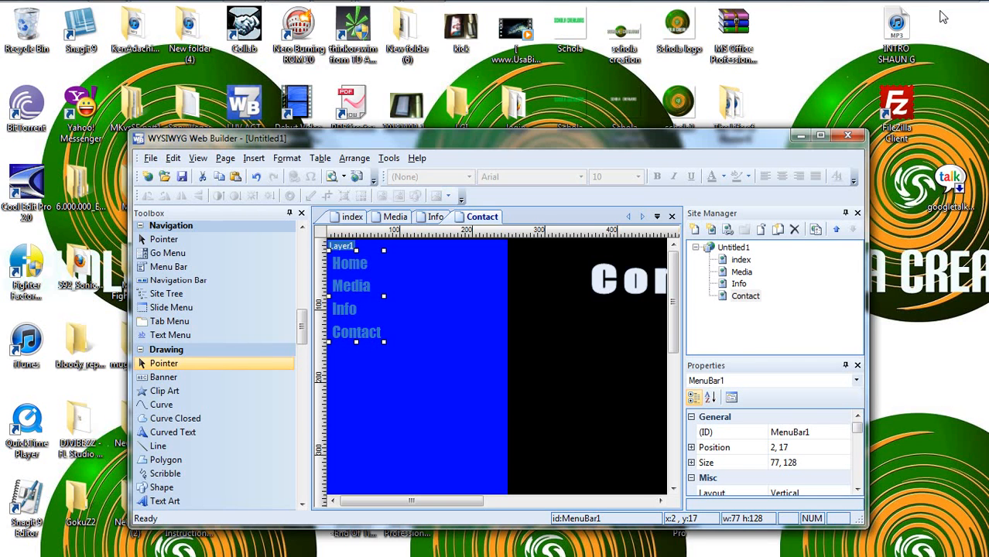
left_click(820, 137)
left_click(17, 26)
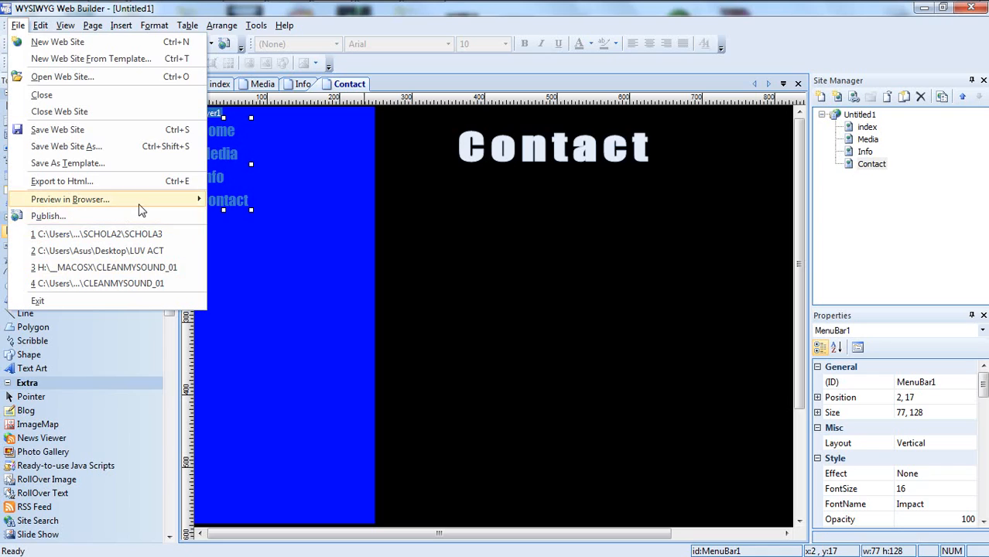
mouse_move(142, 210)
mouse_move(173, 205)
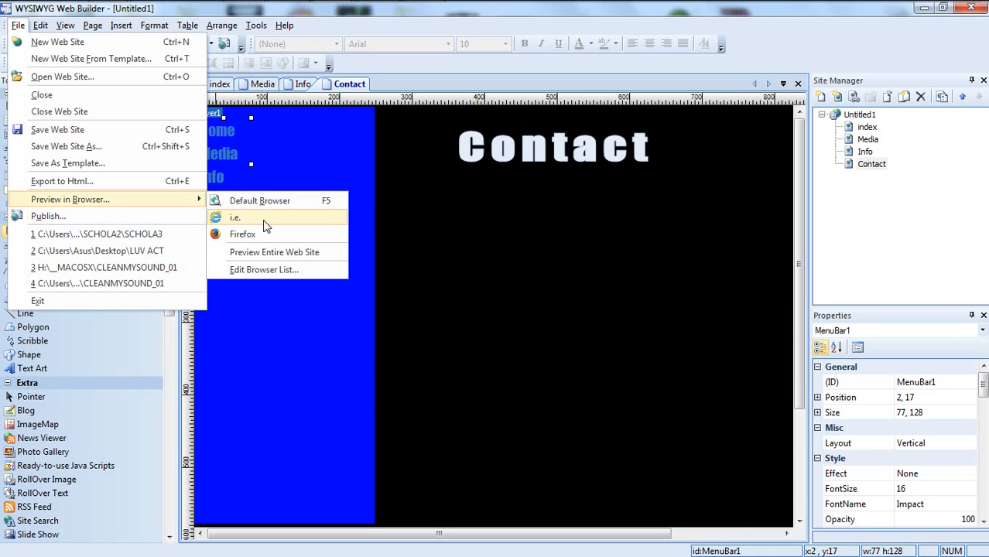
left_click(264, 220)
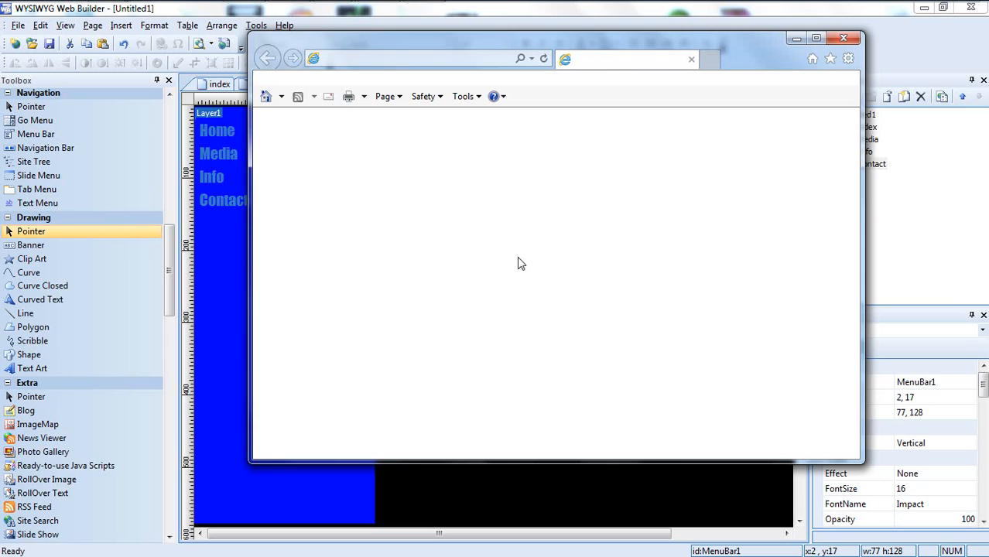
left_click(816, 38)
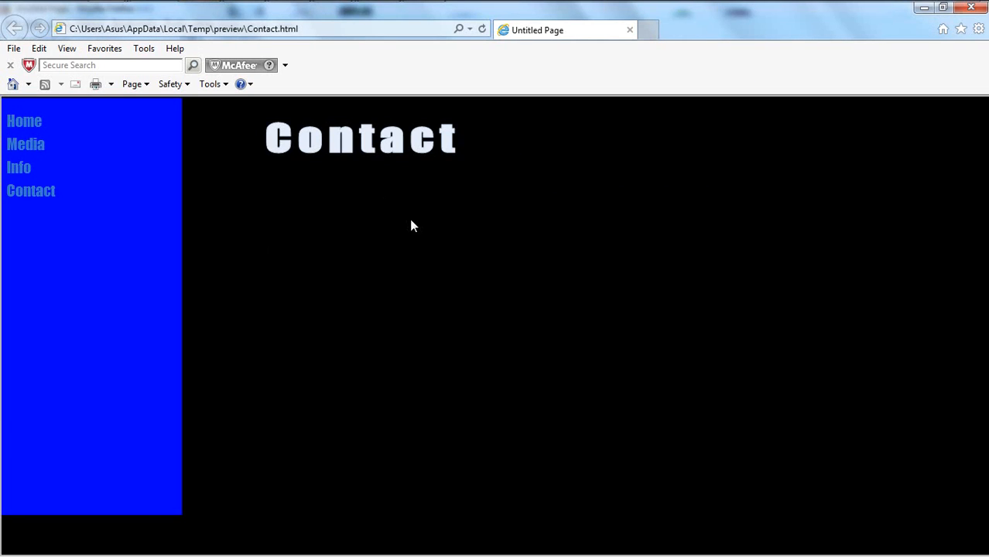
mouse_move(24, 112)
left_click(971, 7)
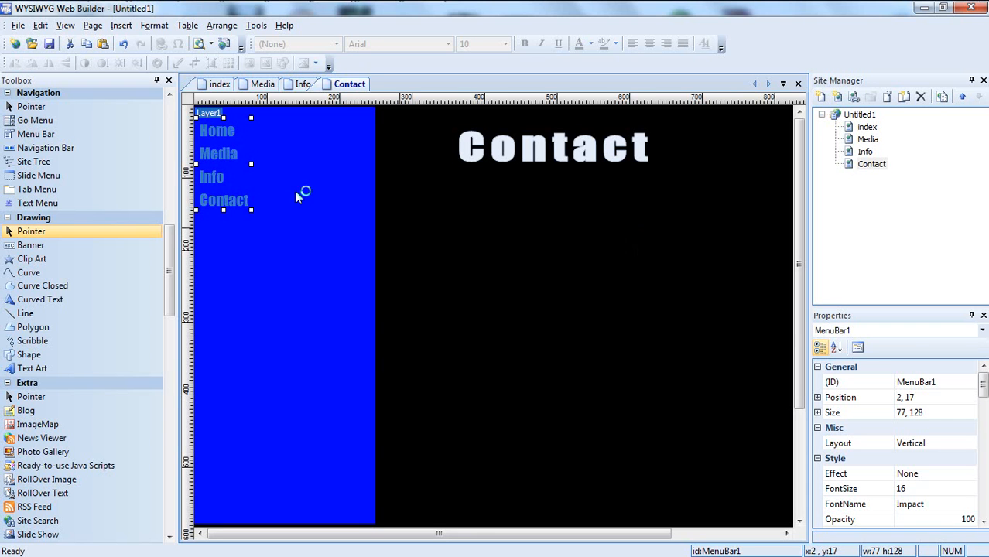
Step: Remove Sub Item 1 and Sub Item 2 with its nested items from Home in the Contact page's menu bar
double_click(223, 153)
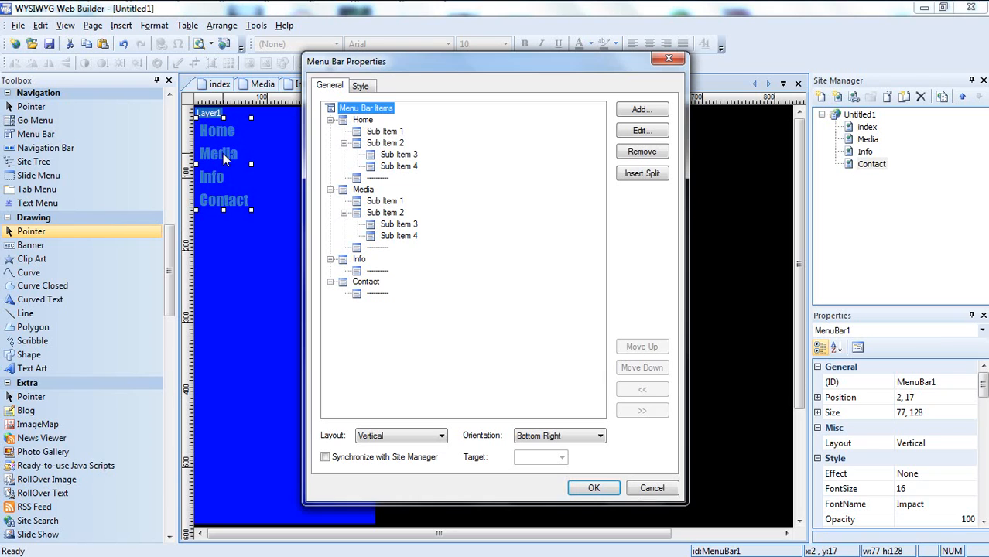
left_click(379, 132)
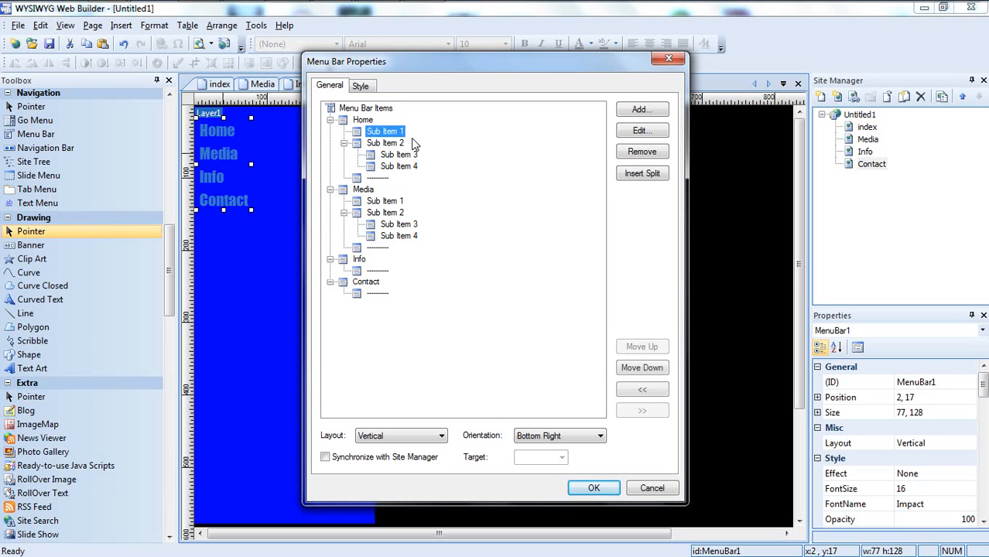
left_click(640, 152)
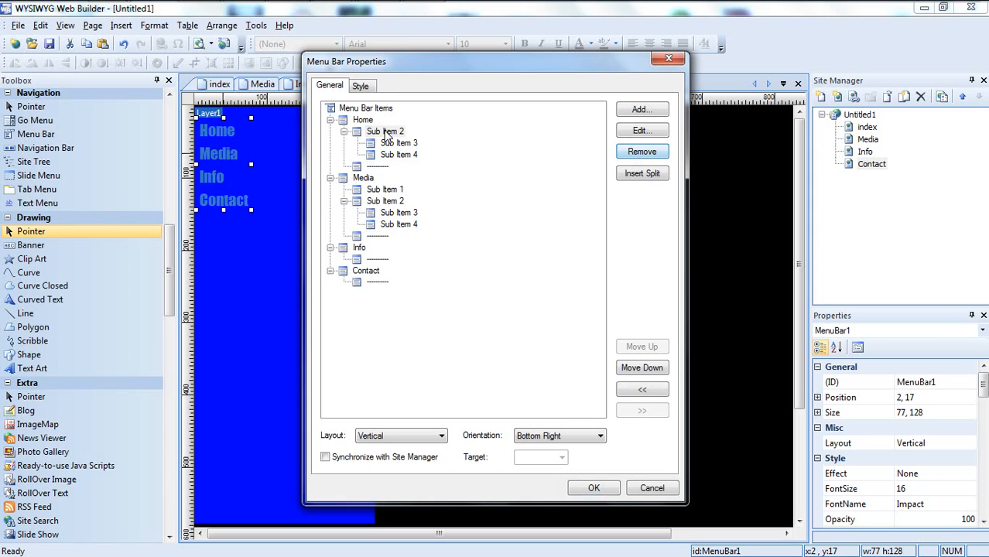
left_click(385, 132)
left_click(629, 151)
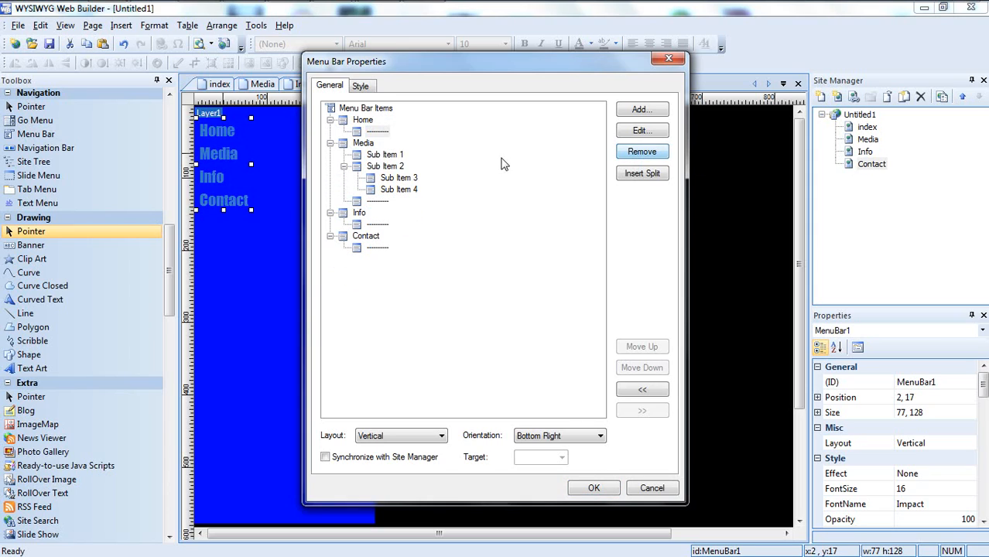
Step: Remove the separator beneath Home, and all sub-items and the separator beneath Media, in the Contact page's menu bar
left_click(371, 132)
left_click(641, 152)
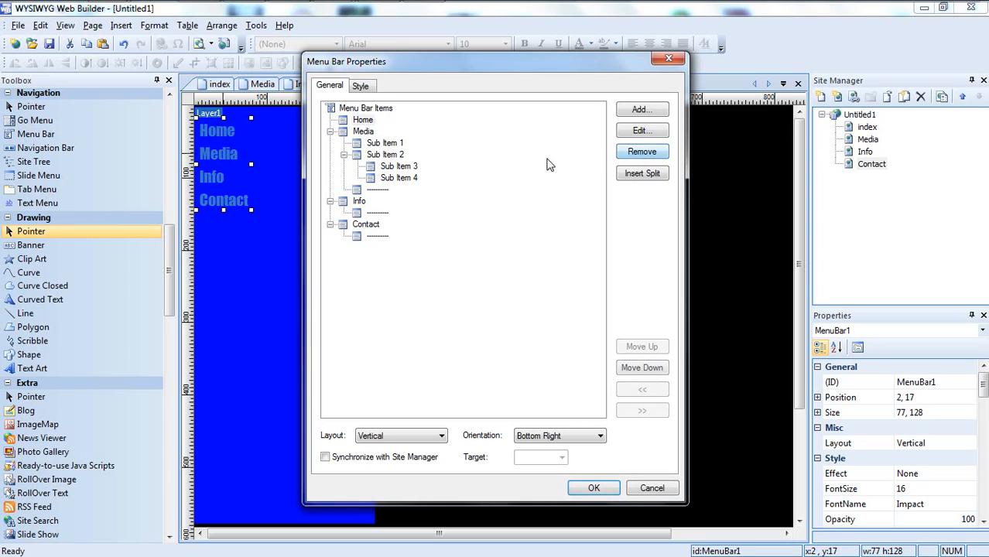
left_click(385, 143)
left_click(641, 151)
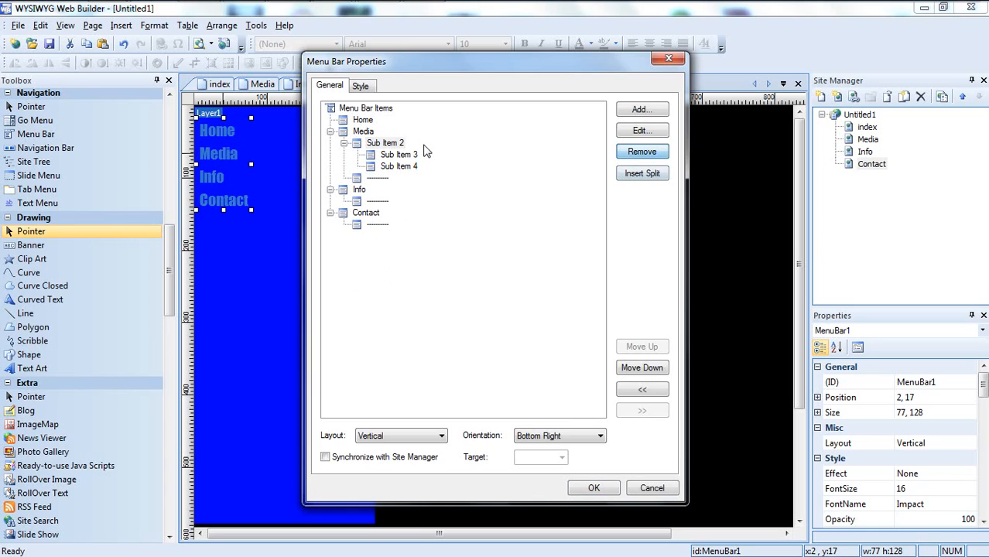
left_click(390, 143)
left_click(641, 151)
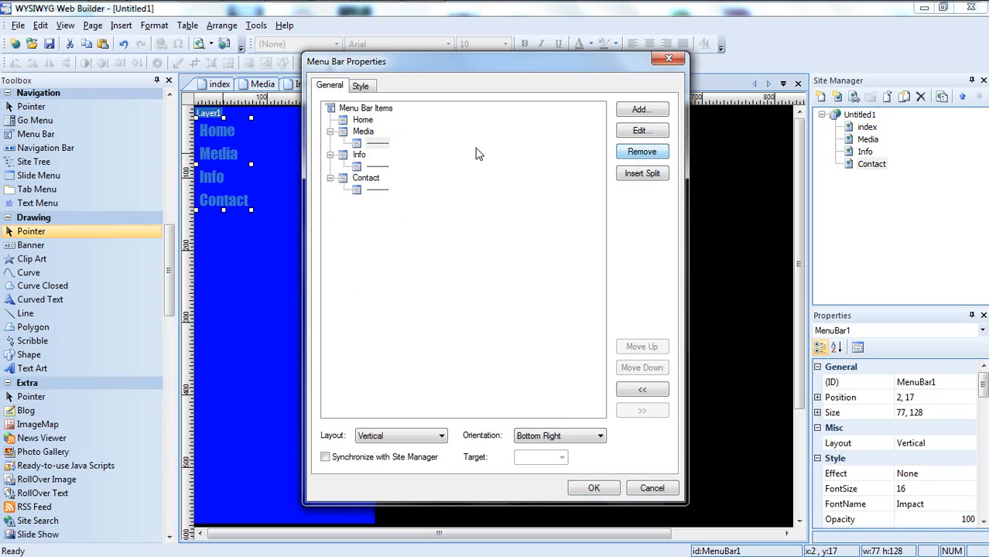
left_click(361, 145)
left_click(639, 151)
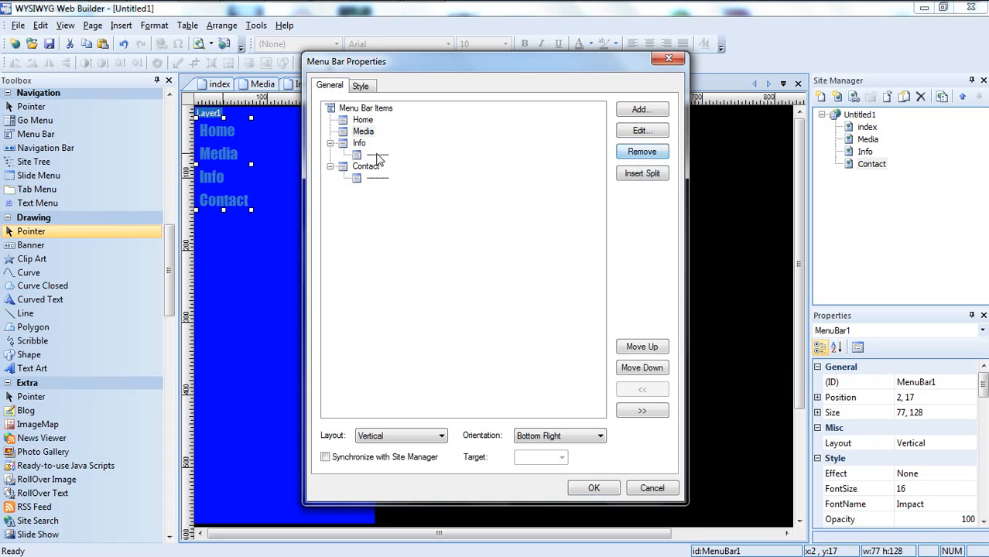
Step: Remove the separators beneath Info and Contact in the Contact page's menu bar and apply the changes
left_click(362, 157)
left_click(639, 151)
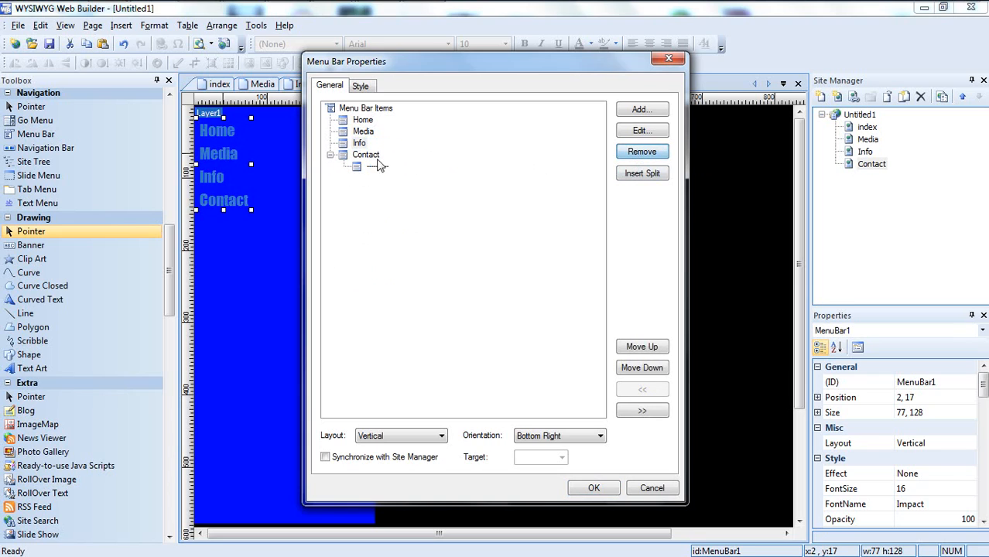
left_click(378, 166)
left_click(639, 152)
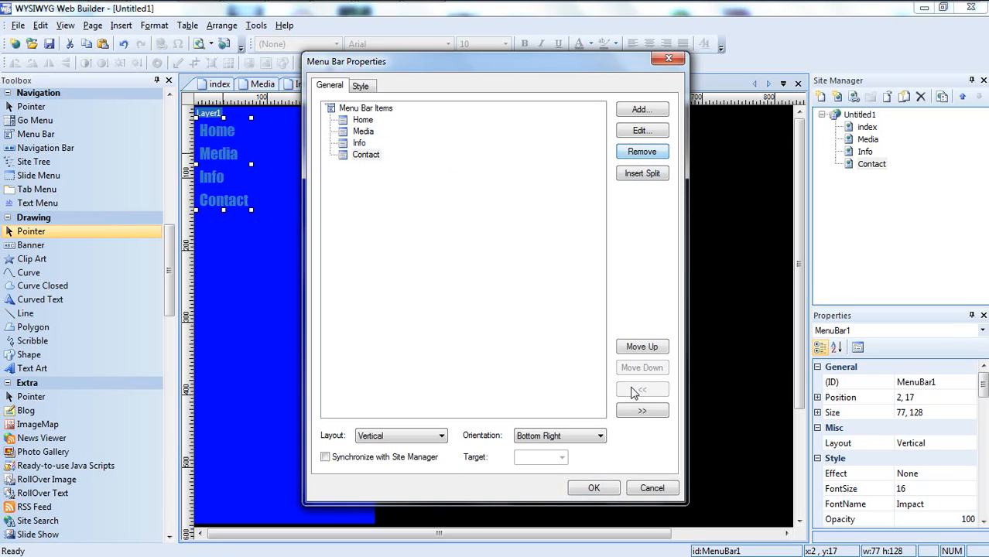
left_click(600, 489)
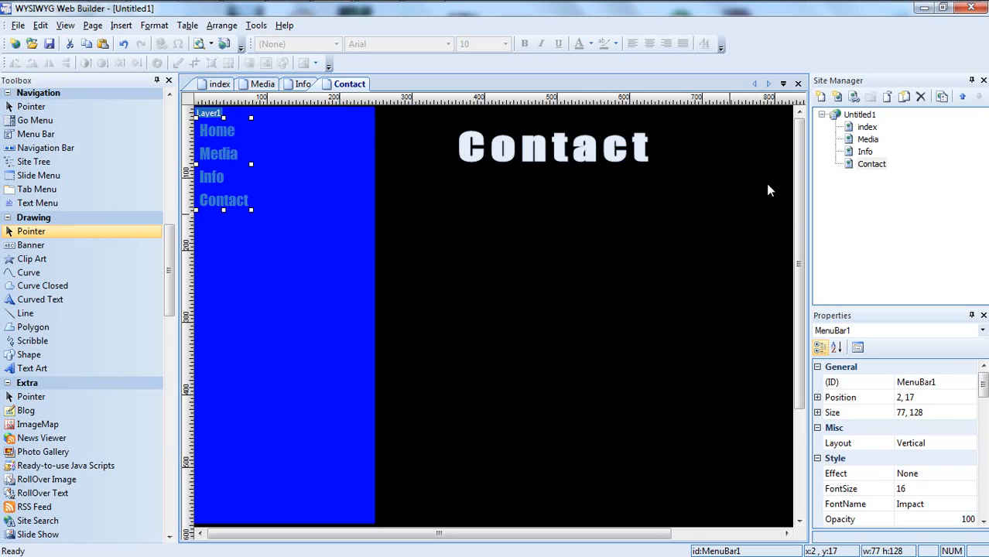
Step: Open the Info page's menu bar properties and remove Sub Item 1, Sub Item 2 and the separator beneath Home
double_click(865, 151)
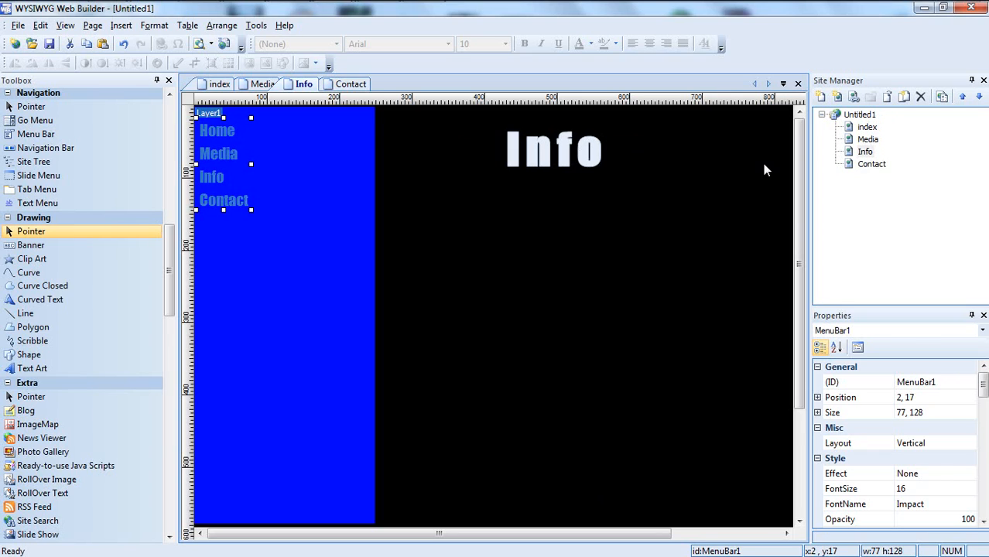
double_click(216, 153)
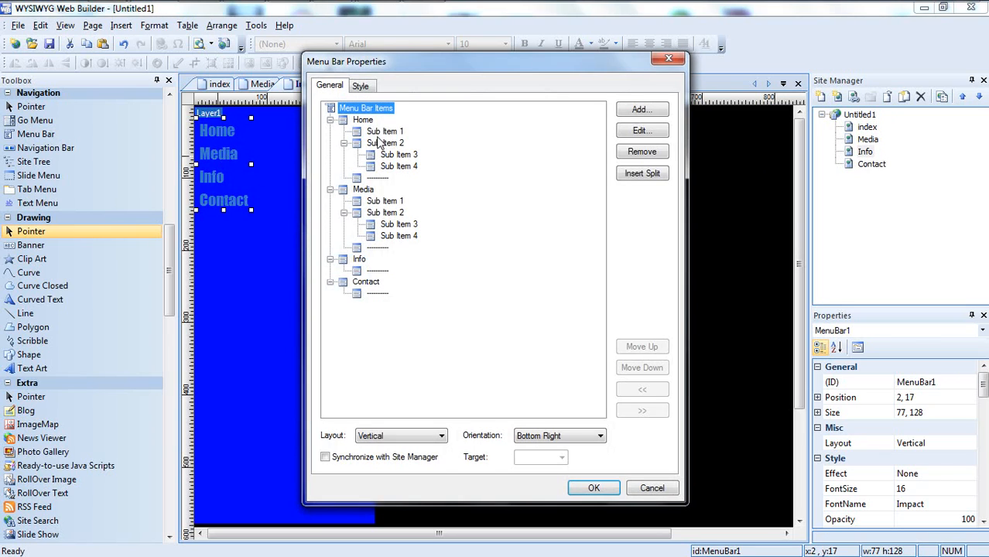
left_click(385, 132)
left_click(642, 151)
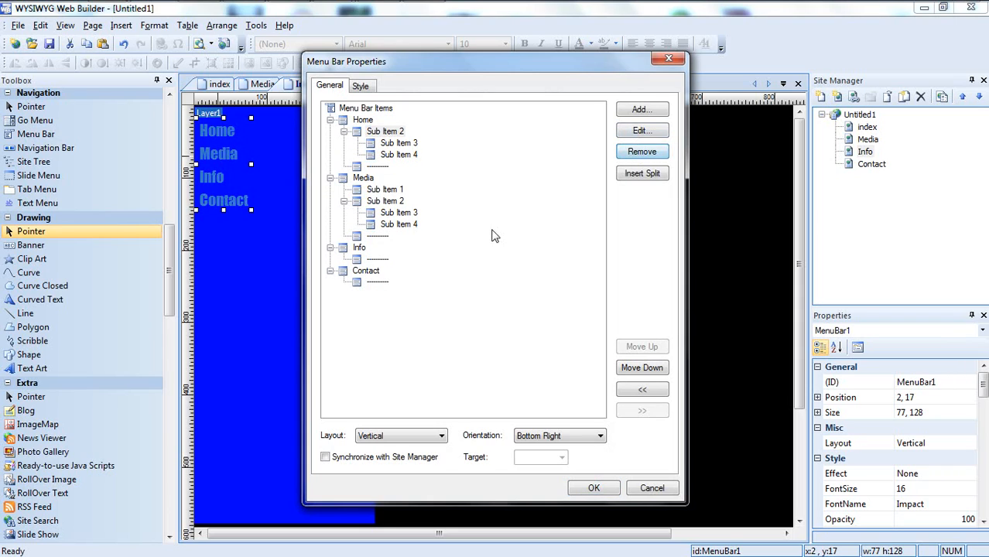
left_click(401, 133)
left_click(642, 151)
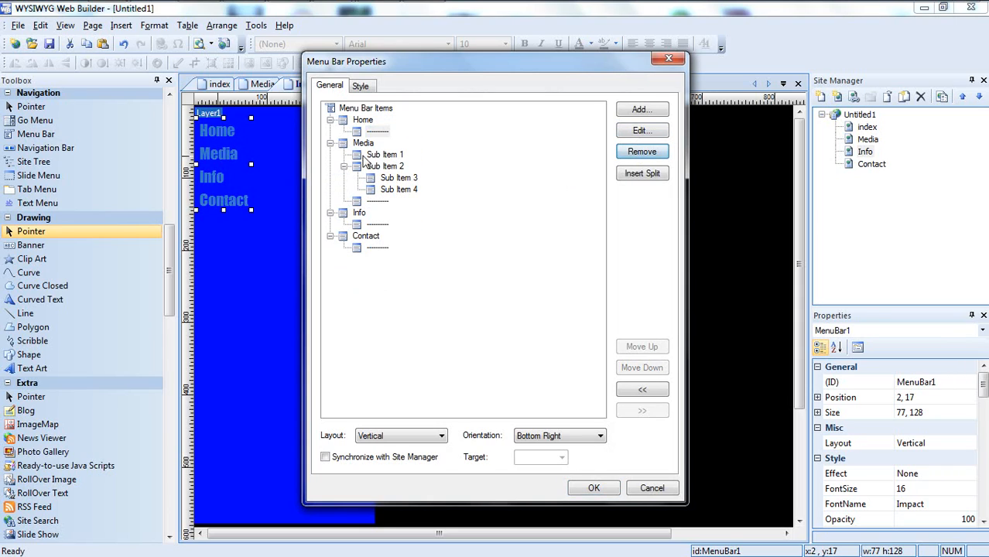
left_click(376, 132)
left_click(642, 152)
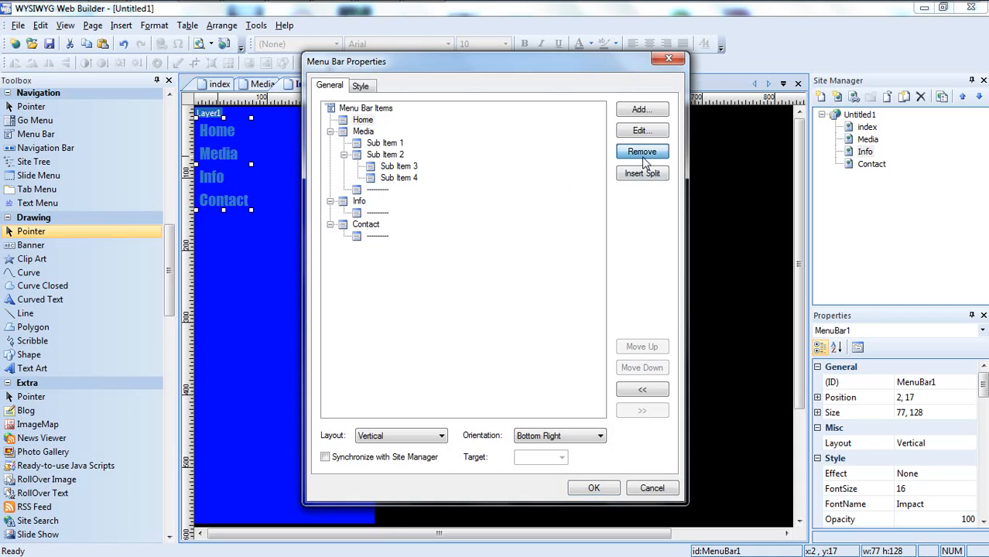
Step: Remove Sub Item 1, Sub Item 2 with its nested items and the separator beneath Media in the Info page's menu bar
left_click(383, 143)
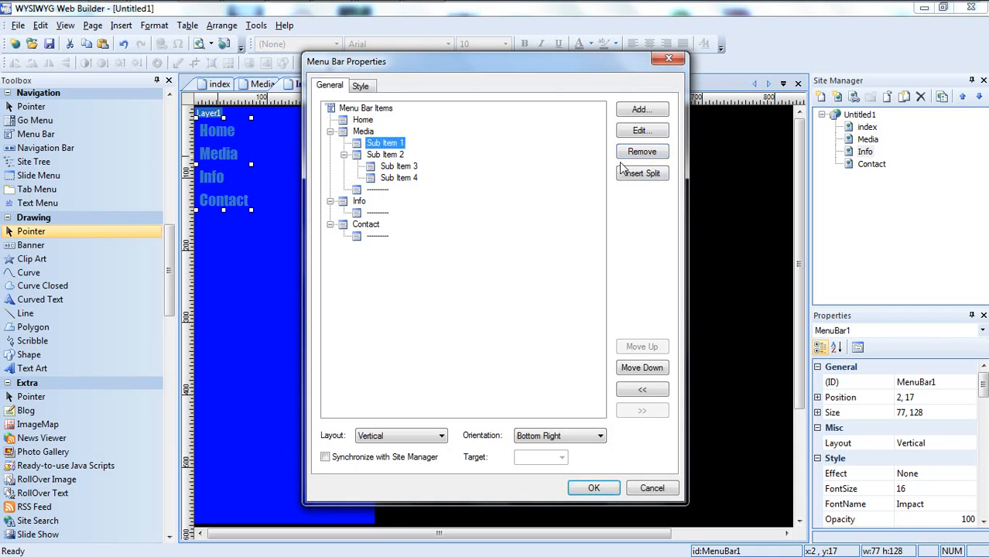
left_click(641, 152)
left_click(387, 144)
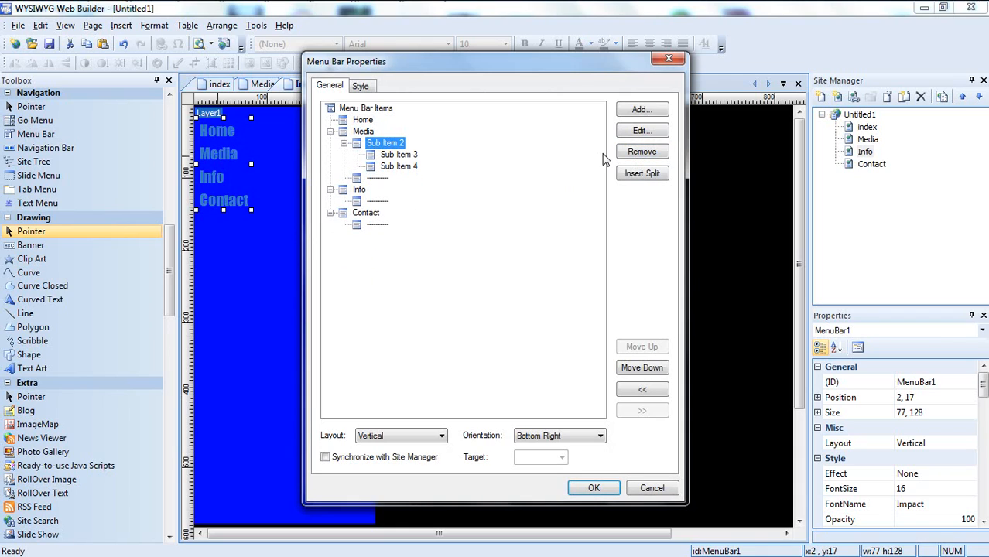
left_click(642, 152)
left_click(641, 152)
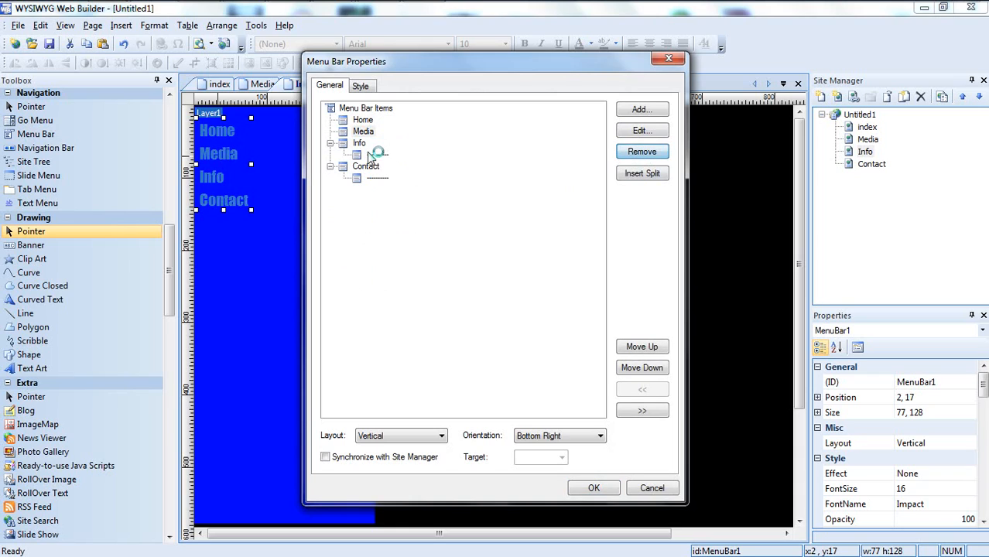
Step: Remove the separators beneath Info and Contact in the Info page's menu bar and apply the changes
left_click(377, 155)
left_click(642, 173)
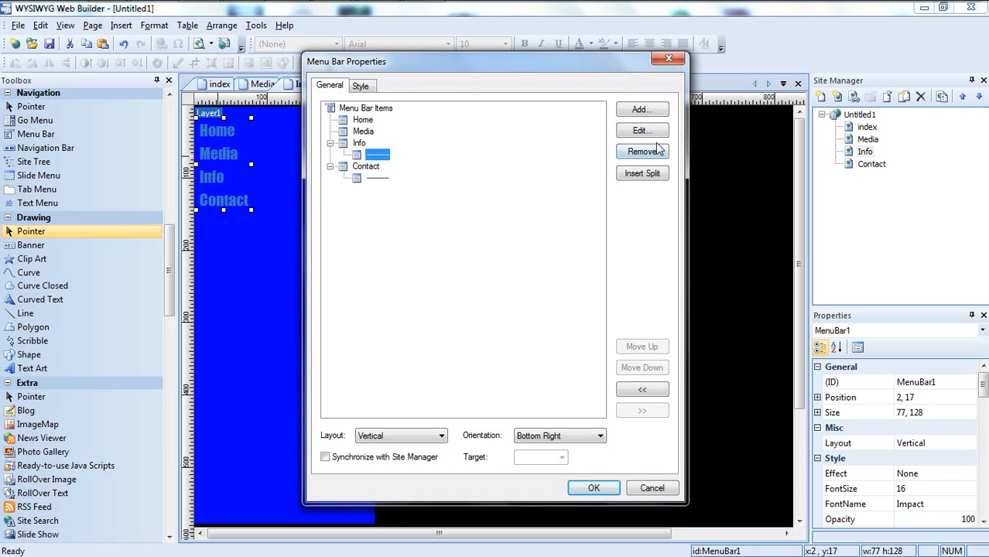
left_click(656, 148)
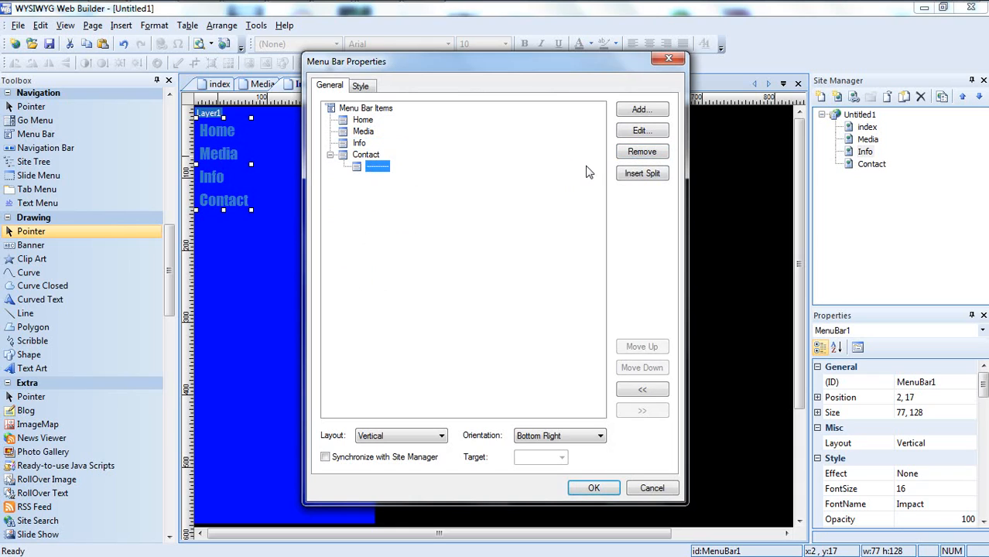
left_click(644, 154)
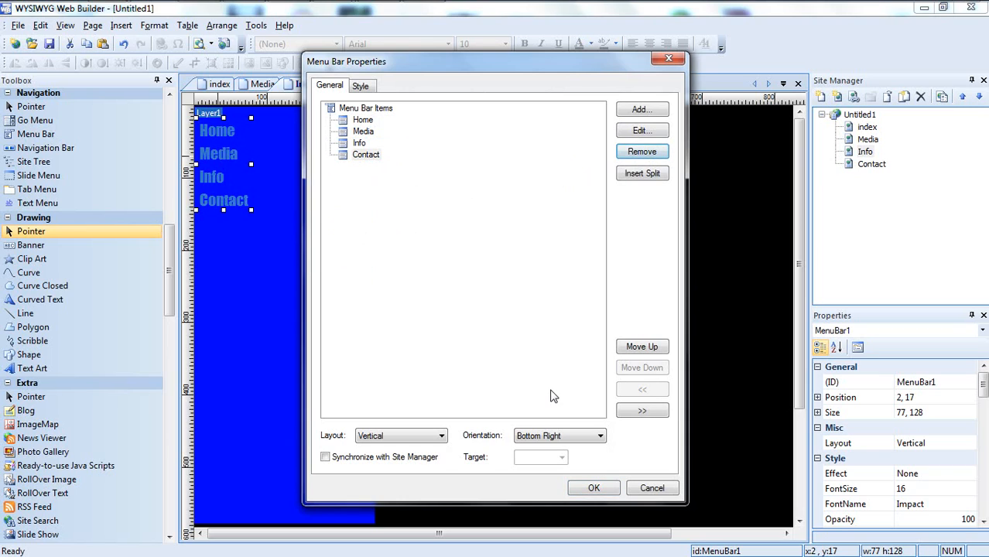
left_click(608, 485)
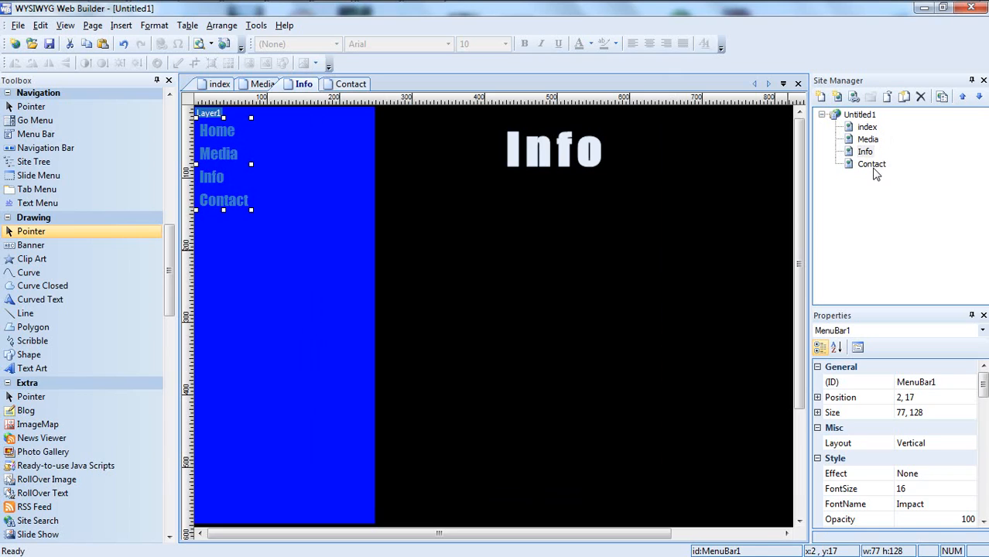
Step: Open the Media page's menu bar properties and remove Sub Item 1, Sub Item 2 and the separator beneath Home
double_click(871, 167)
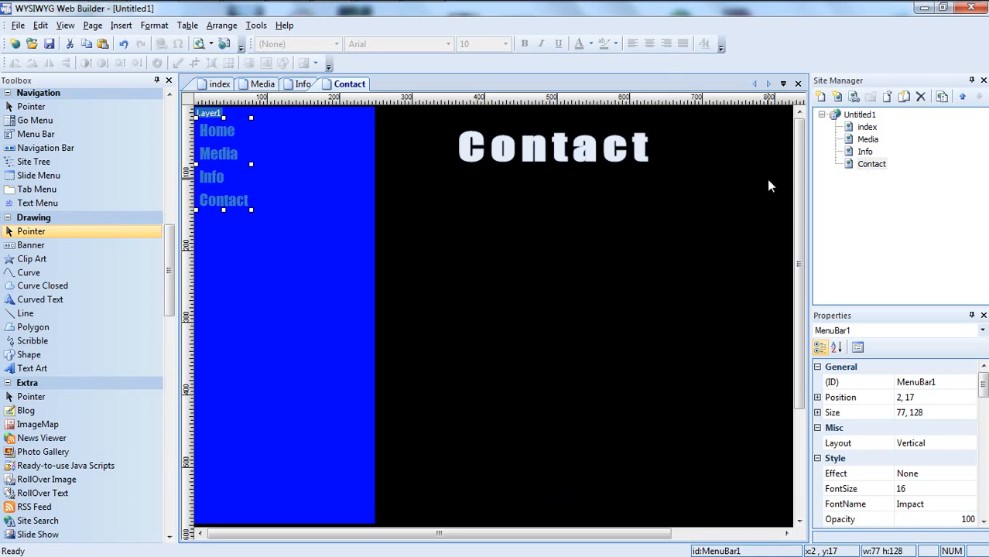
left_click(868, 140)
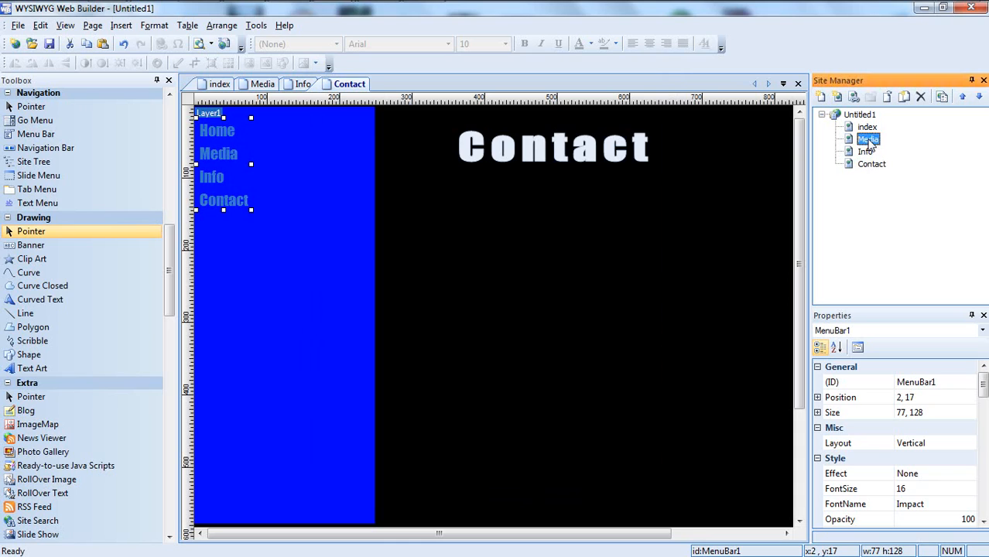
double_click(868, 140)
double_click(223, 160)
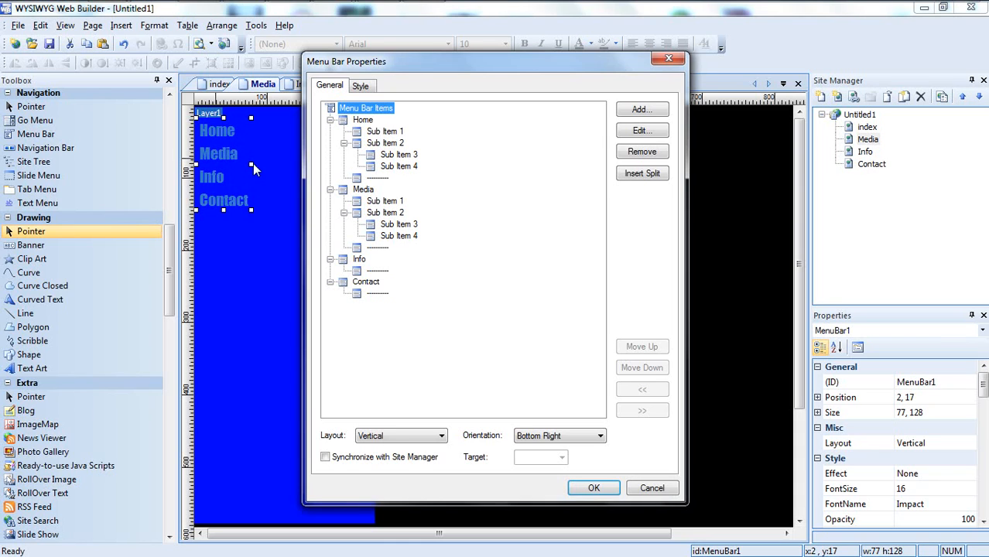
left_click(380, 133)
left_click(635, 153)
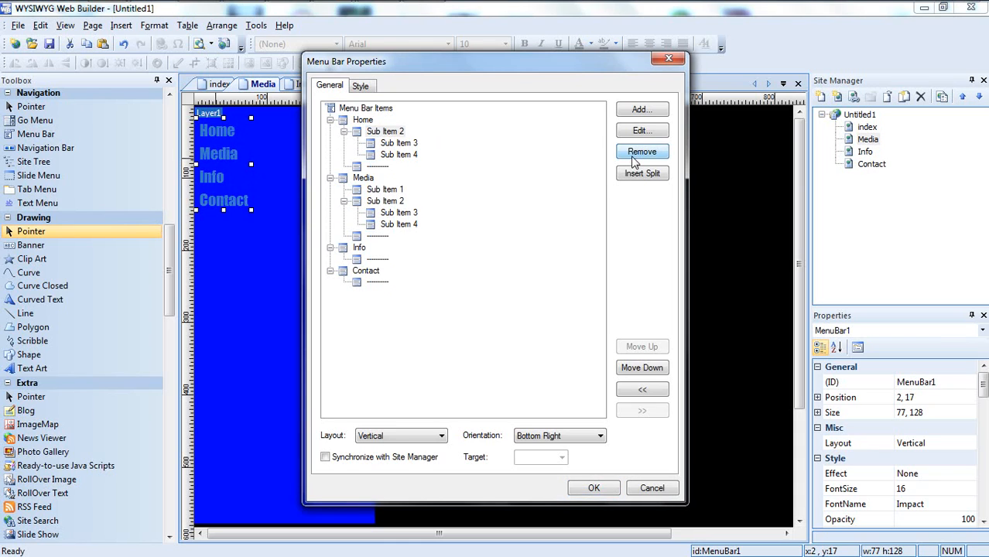
left_click(395, 133)
left_click(635, 153)
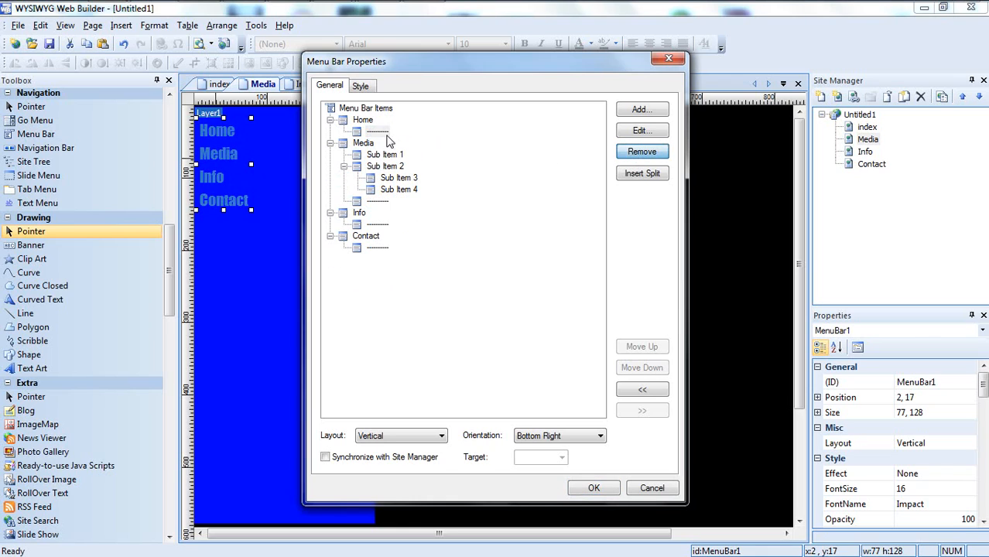
left_click(379, 132)
left_click(641, 152)
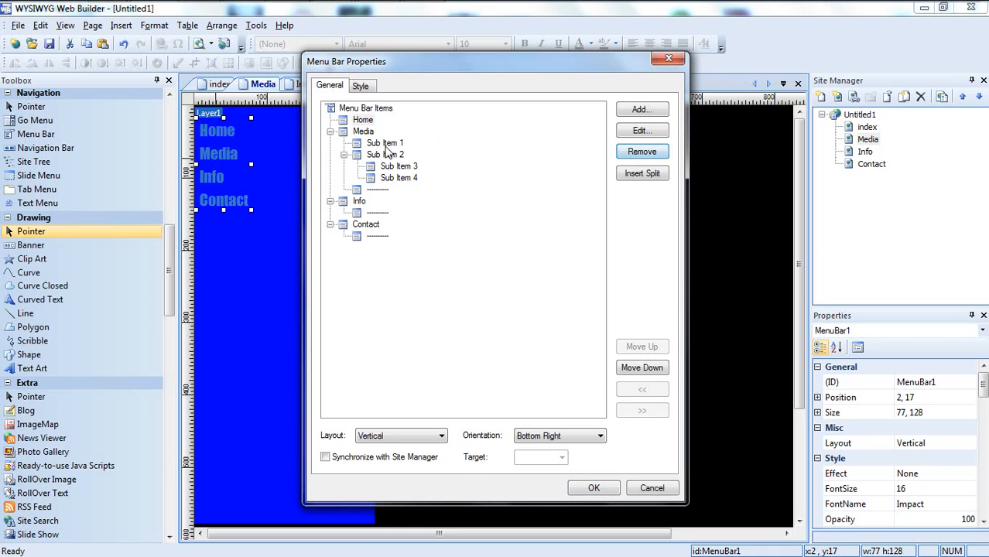
Step: Remove the Home item and all sub-items and the separator beneath Media in the Media page's menu bar
left_click(362, 120)
left_click(641, 152)
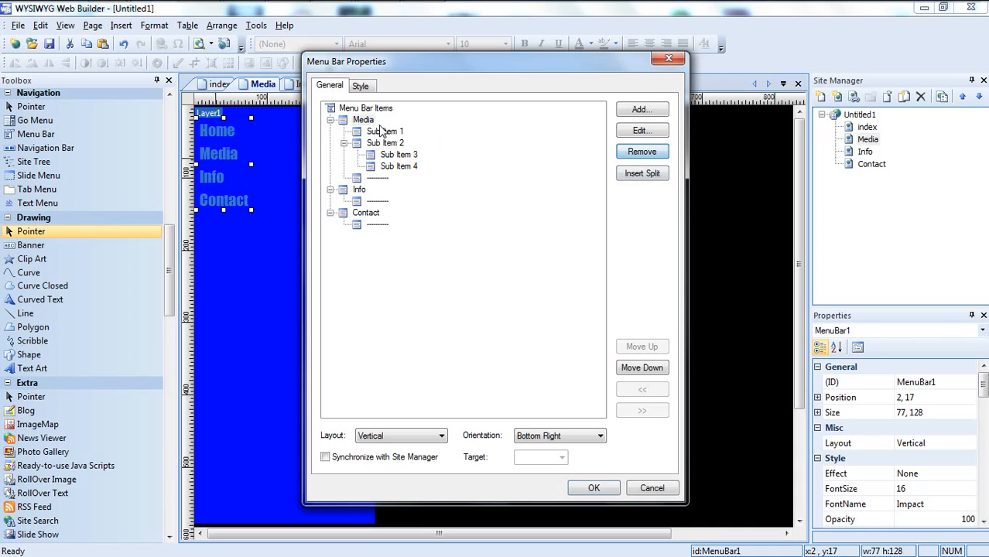
left_click(380, 132)
left_click(642, 151)
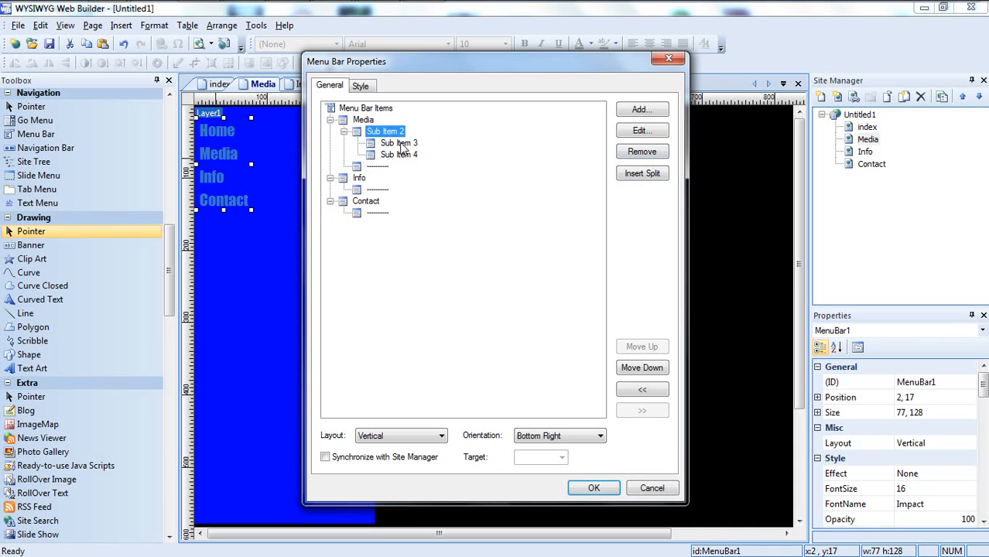
left_click(621, 152)
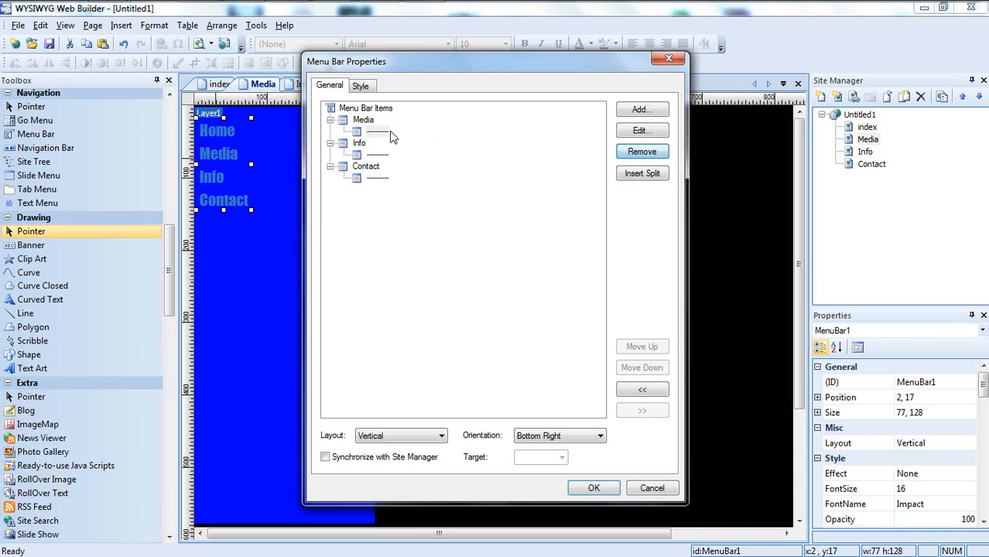
left_click(646, 152)
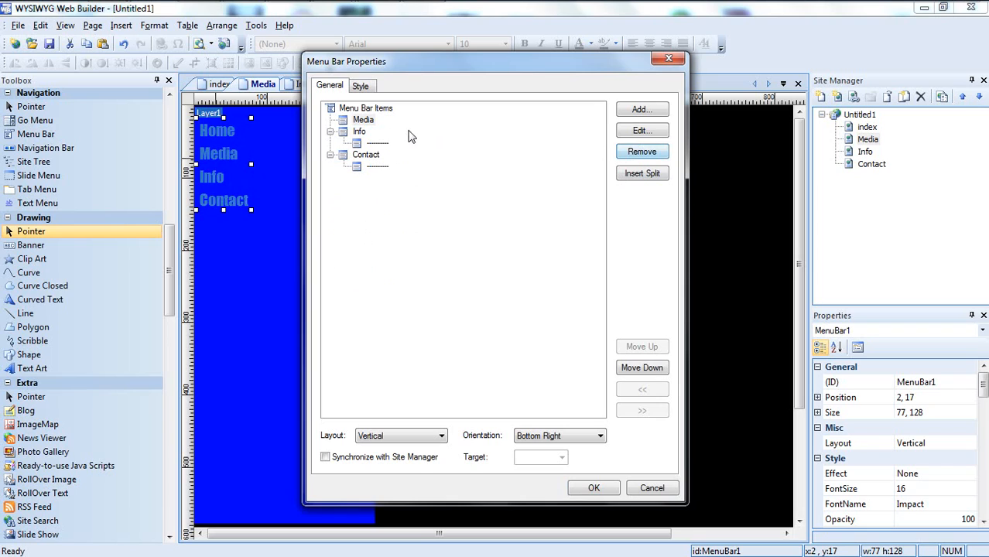
Step: Remove the separators beneath Info and Contact in the Media page's menu bar and apply the changes
left_click(661, 152)
left_click(379, 154)
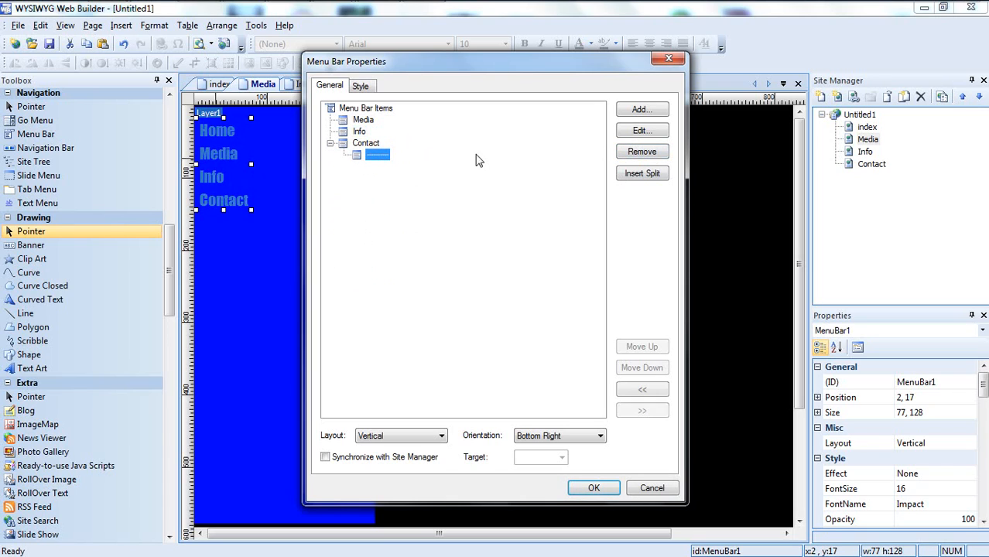
left_click(642, 152)
left_click(593, 488)
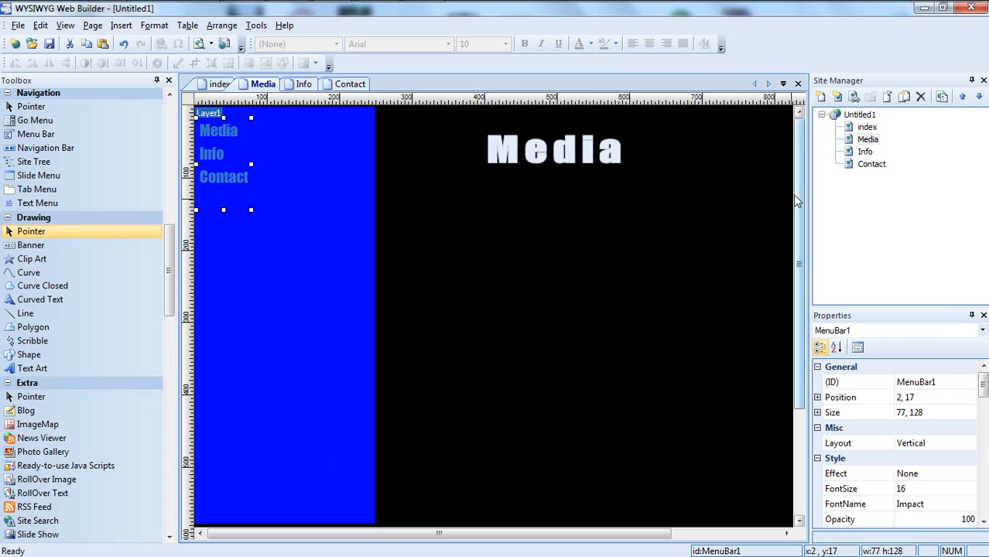
Step: Open the index page's menu bar properties and remove Sub Item 1, Sub Item 2 and the separator beneath Home
double_click(867, 127)
double_click(241, 157)
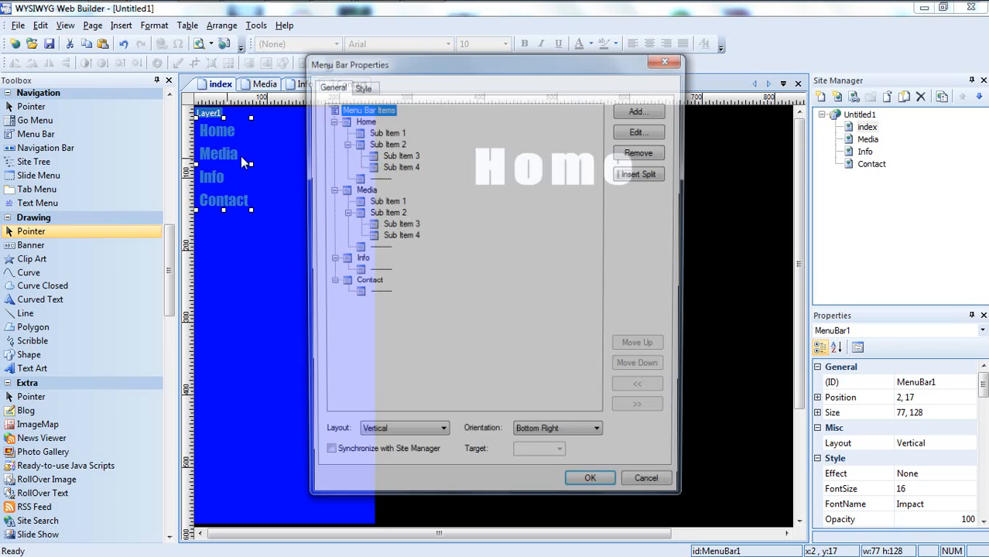
left_click(386, 132)
left_click(642, 151)
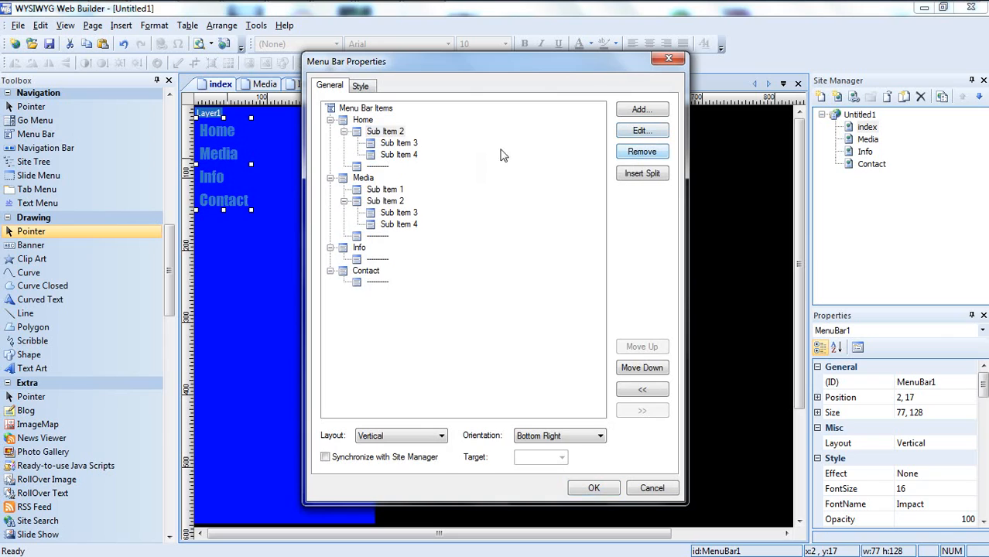
left_click(391, 132)
left_click(644, 153)
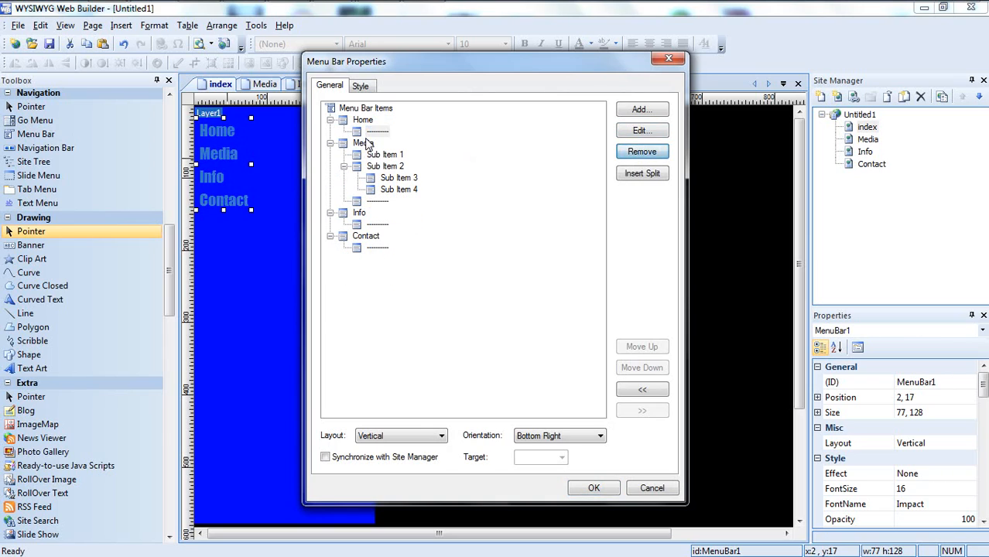
left_click(627, 153)
Step: Remove Sub Item 1, Sub Item 2 with its nested items, and the separator beneath Media in the index page's menu bar
left_click(368, 143)
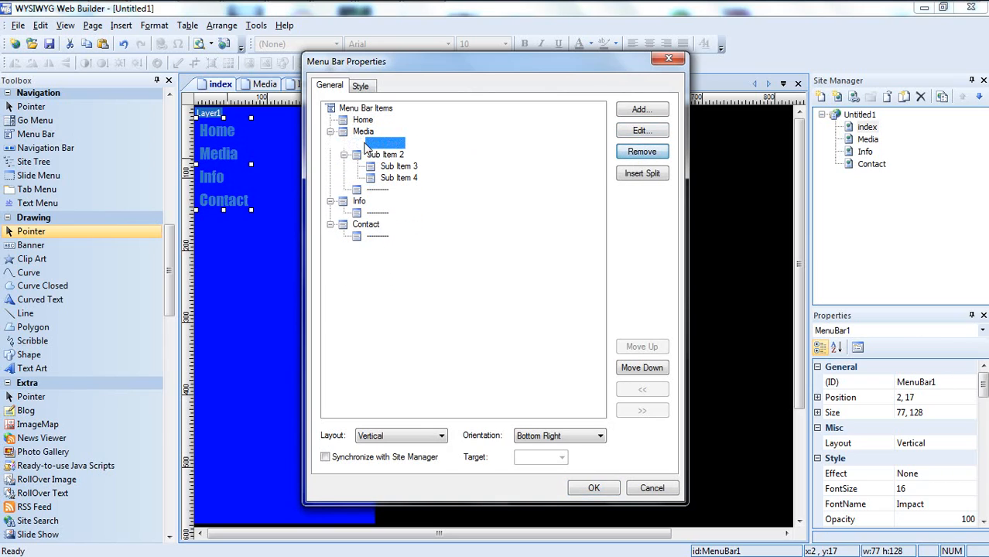
left_click(642, 151)
left_click(391, 143)
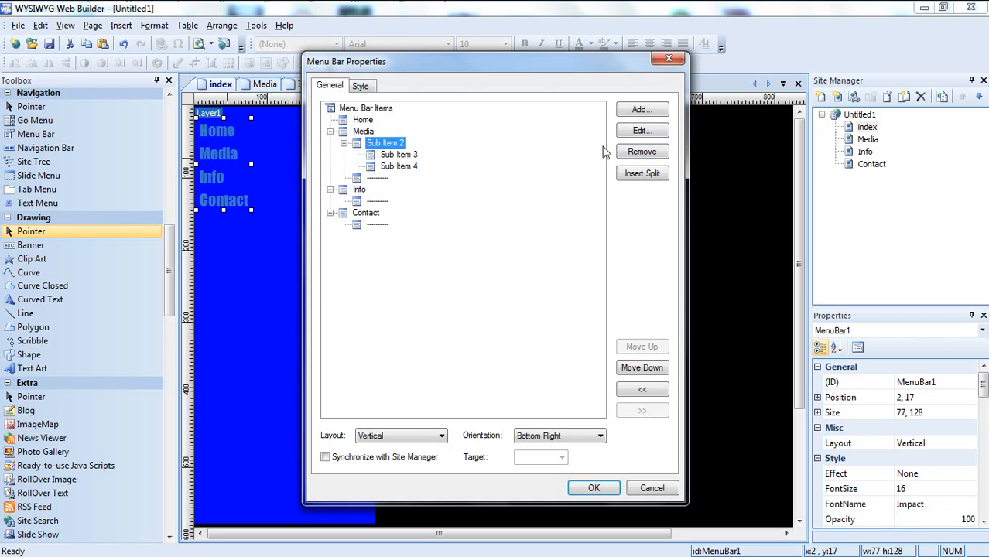
left_click(640, 153)
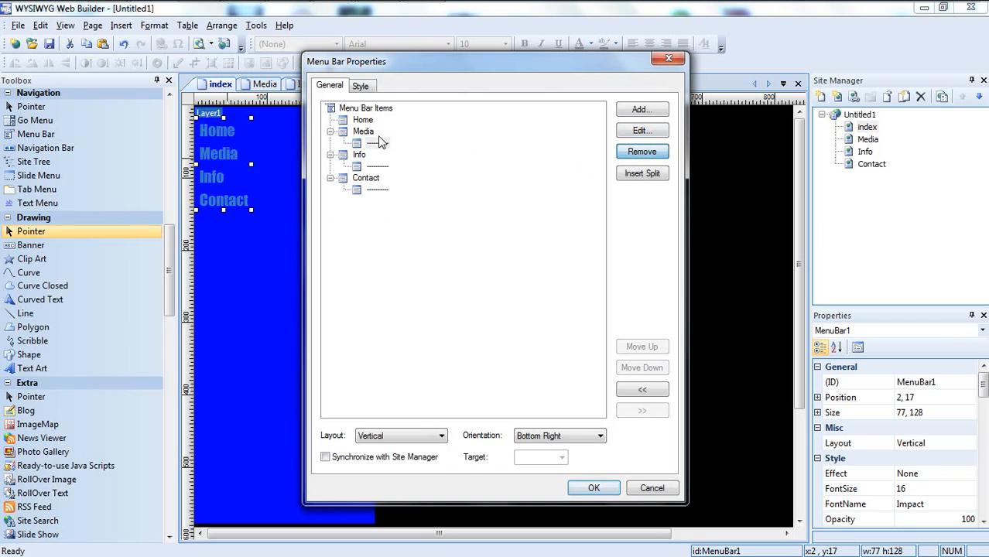
left_click(646, 153)
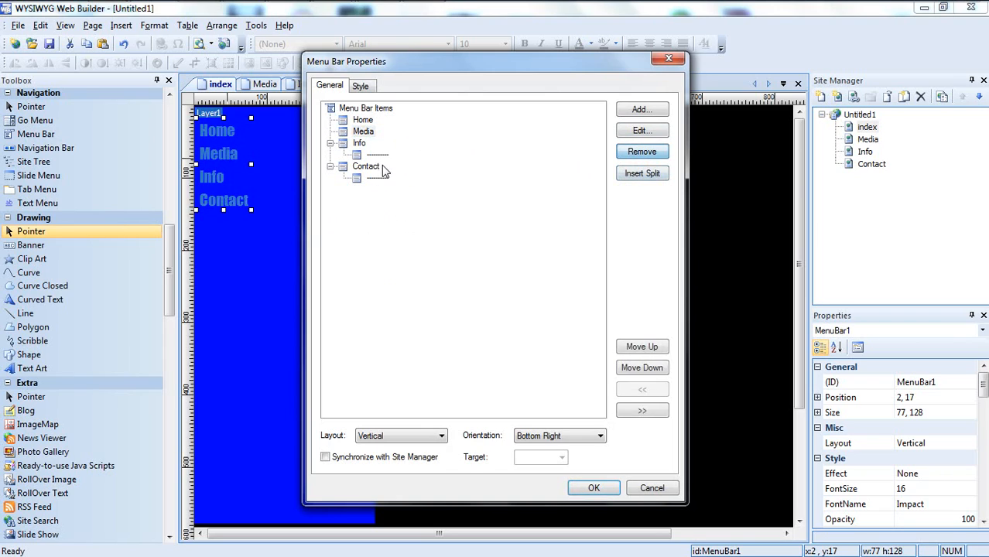
Step: Remove the separators beneath Info and Contact in the index page's menu bar and apply the changes
left_click(646, 154)
left_click(378, 167)
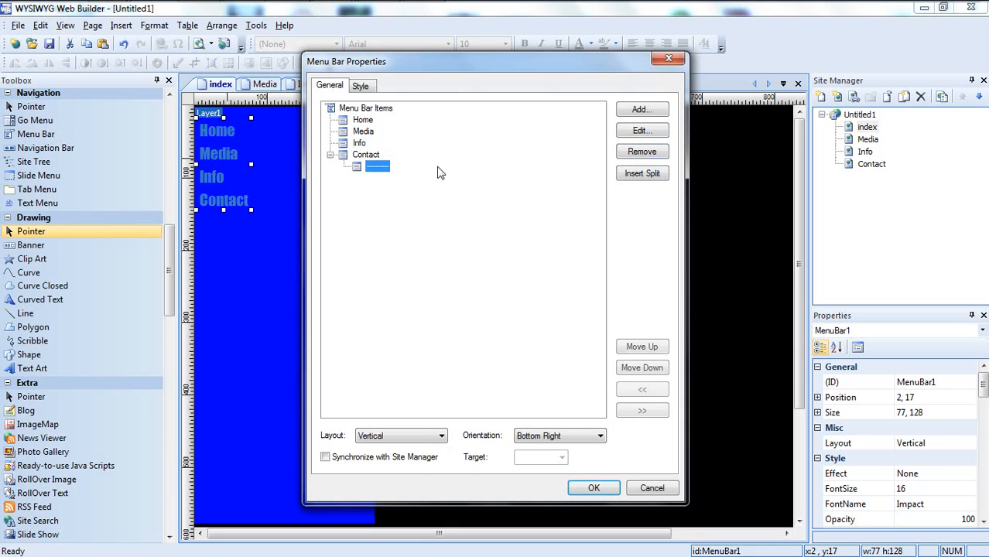
left_click(648, 155)
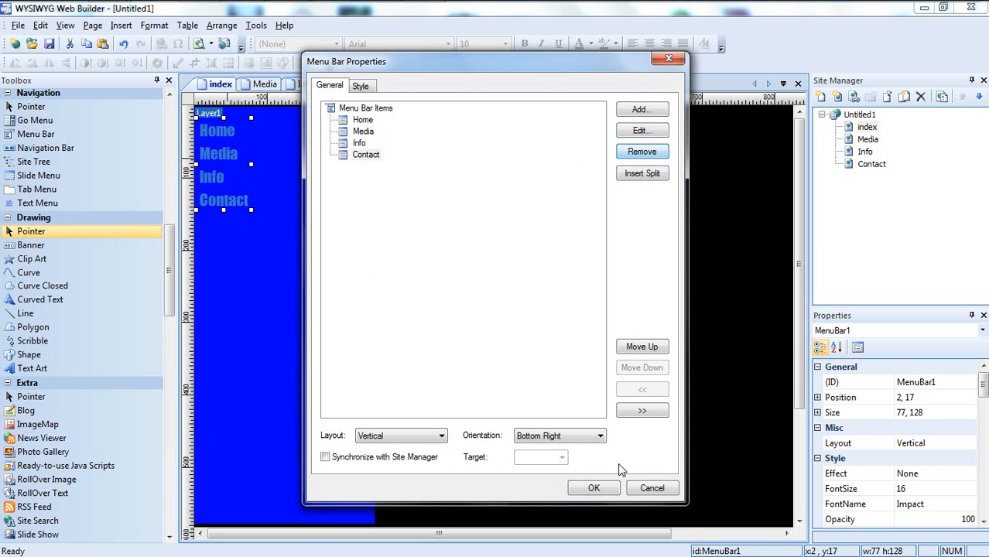
left_click(593, 487)
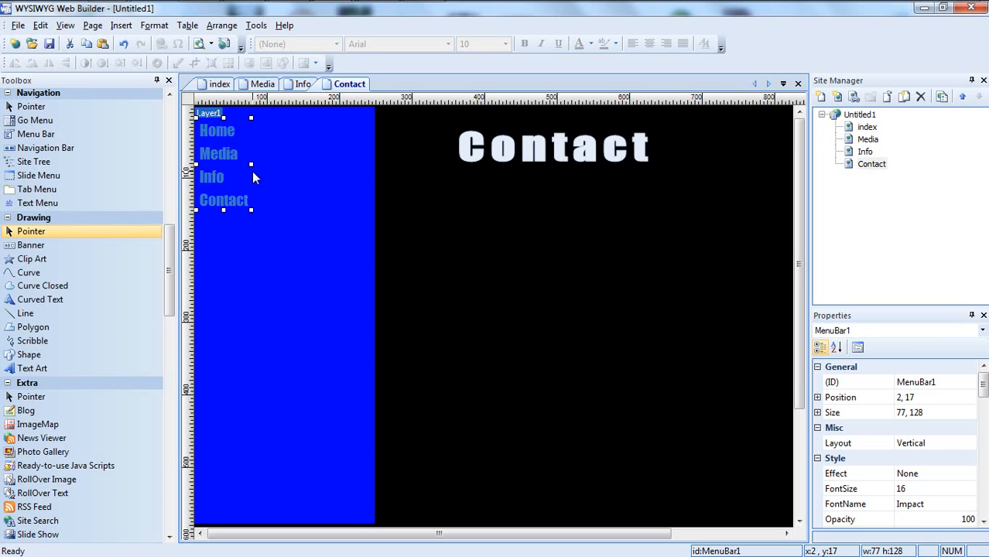
Step: Check the menu bar item lists on the Contact, Info and Media pages for leftover sub-items and separators
left_click_drag(217, 162, 215, 163)
double_click(214, 162)
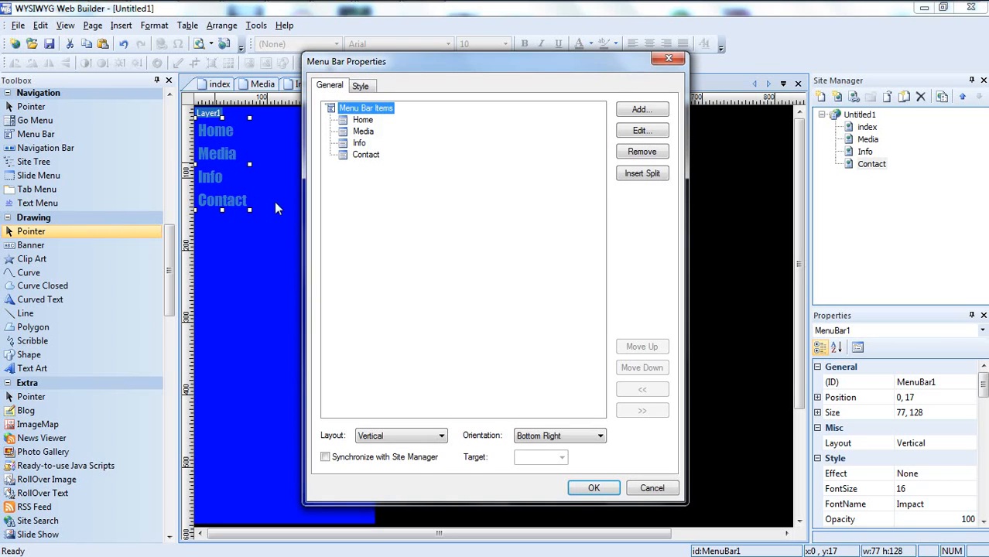
left_click(593, 488)
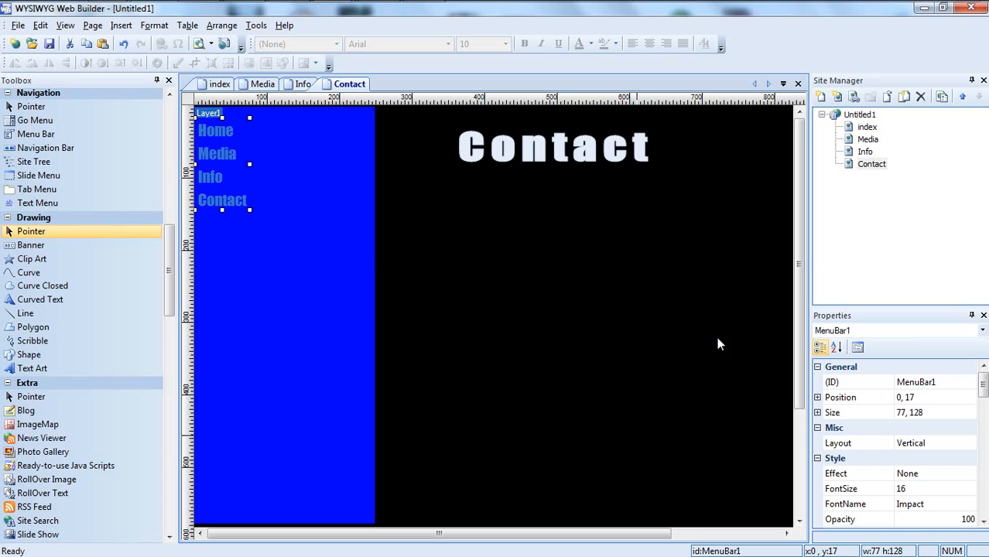
double_click(864, 152)
double_click(236, 158)
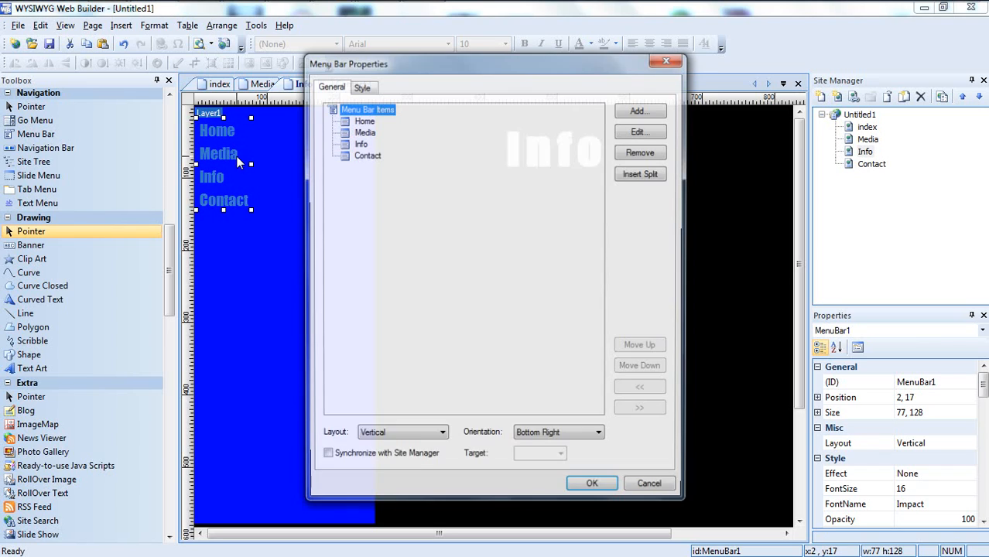
left_click(591, 484)
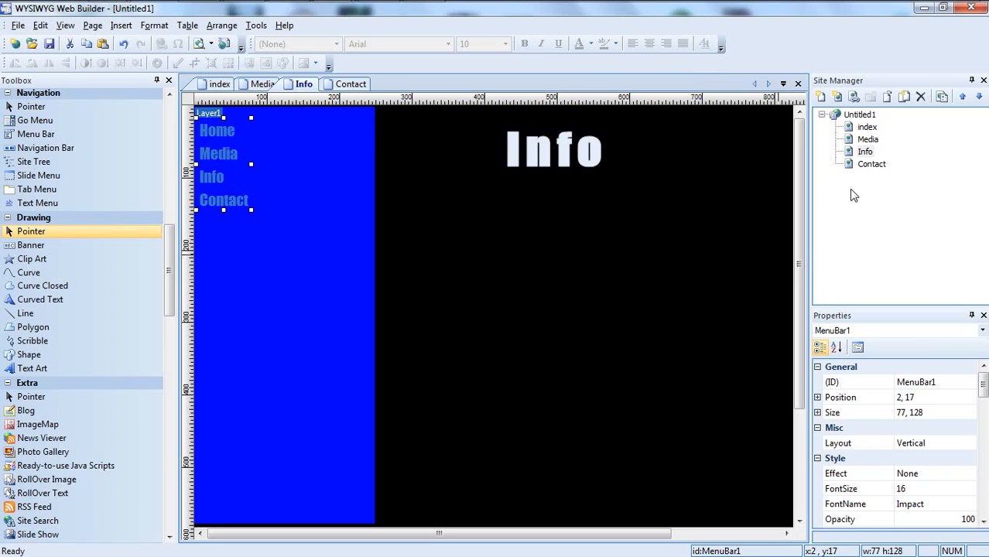
double_click(868, 141)
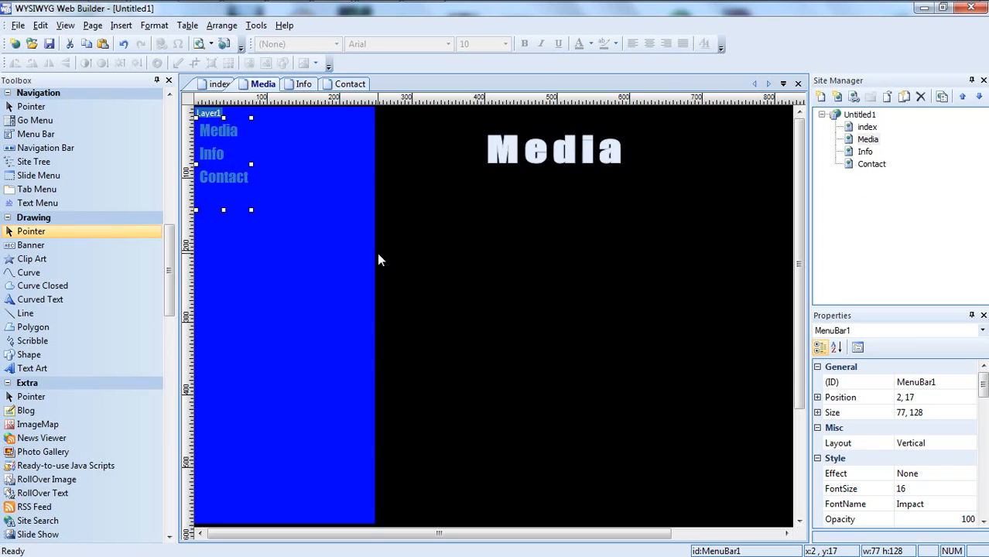
double_click(200, 156)
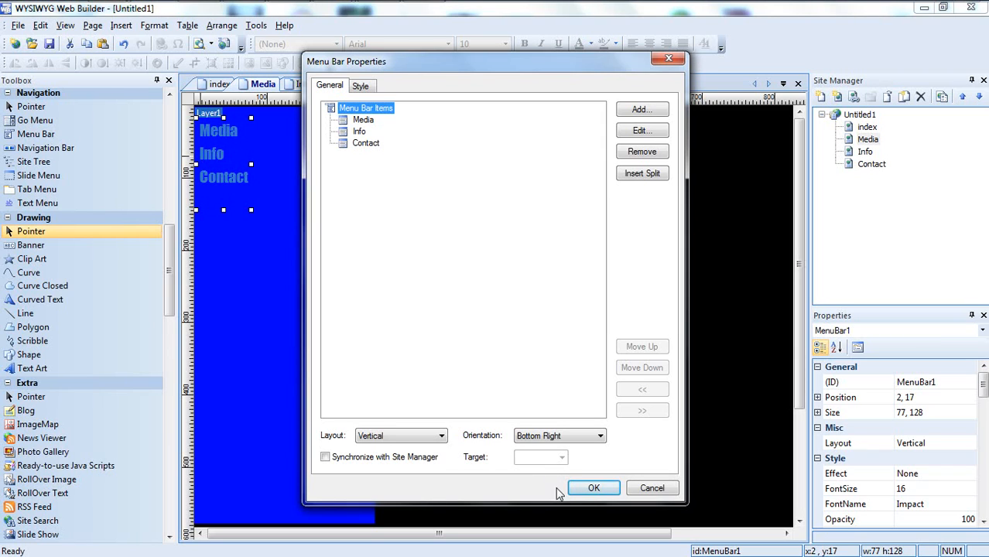
left_click(591, 488)
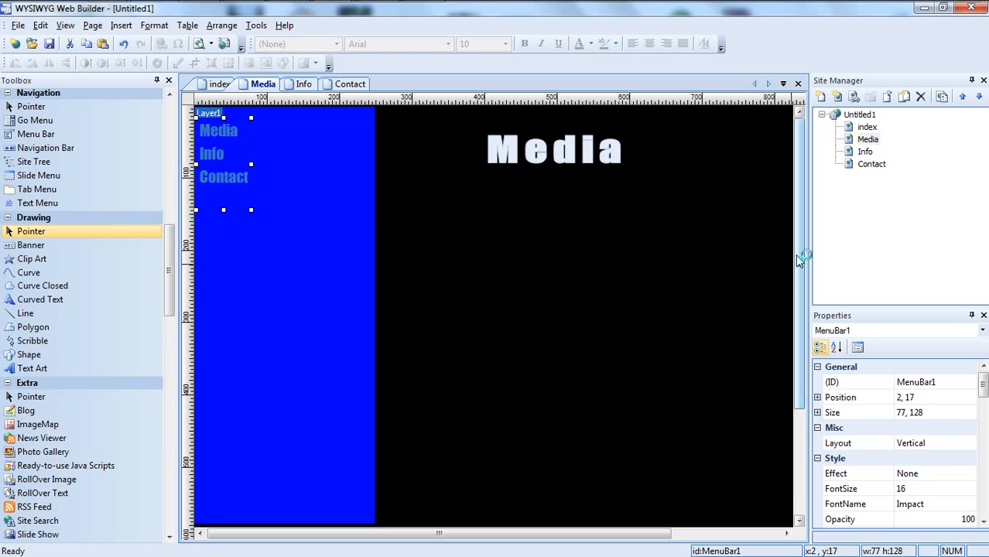
Step: Set the position of the Contact page's menu bar to 2, 17
left_click(858, 170)
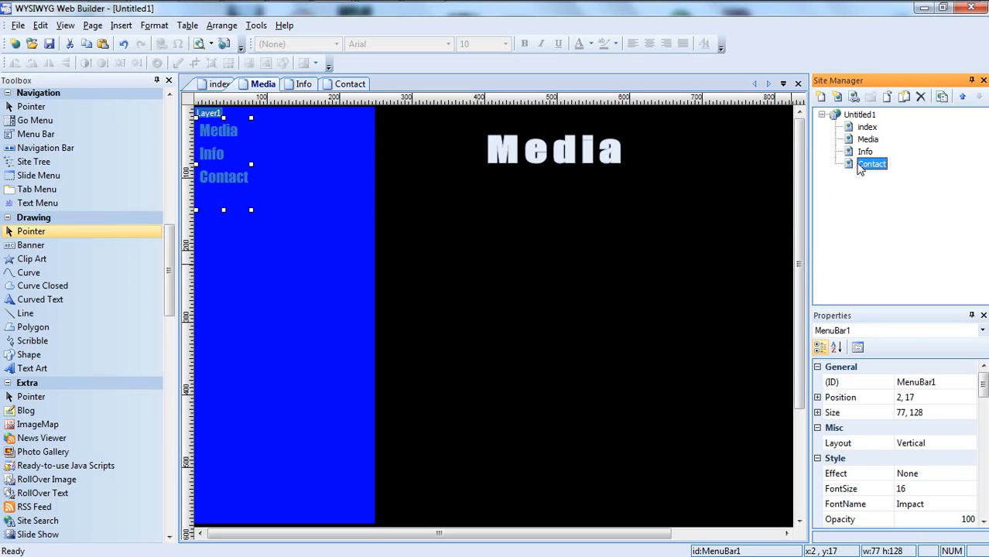
double_click(859, 168)
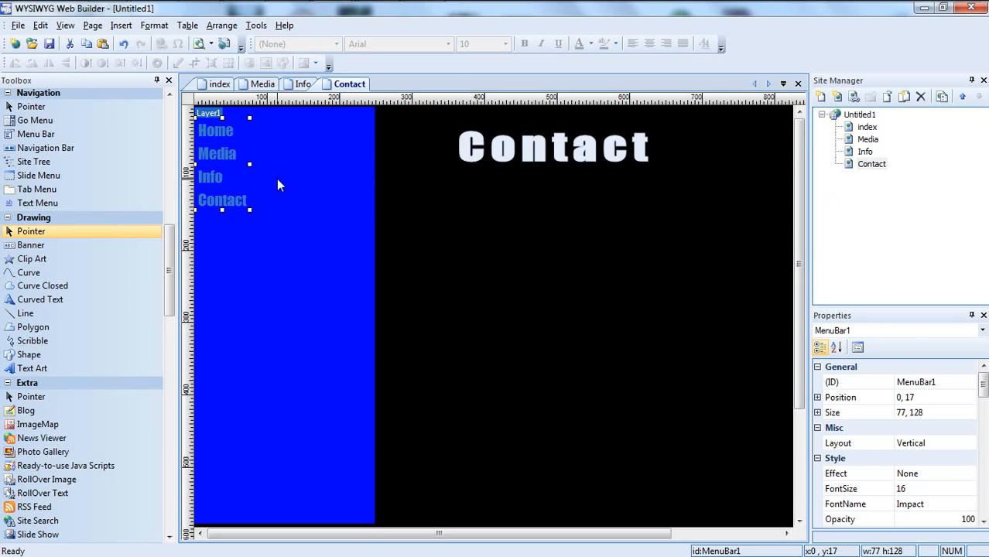
left_click(900, 399)
key("BackSpace")
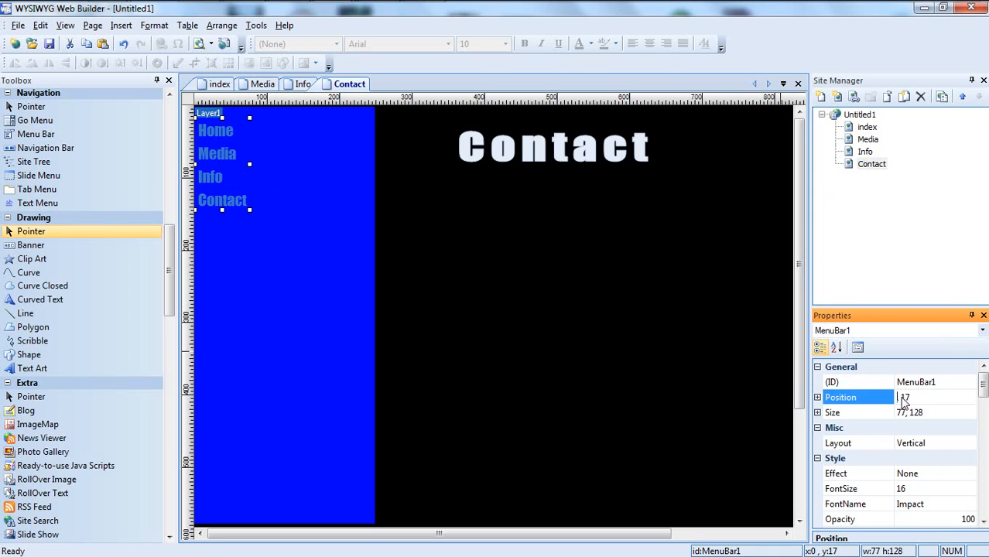
type("2")
key("Return")
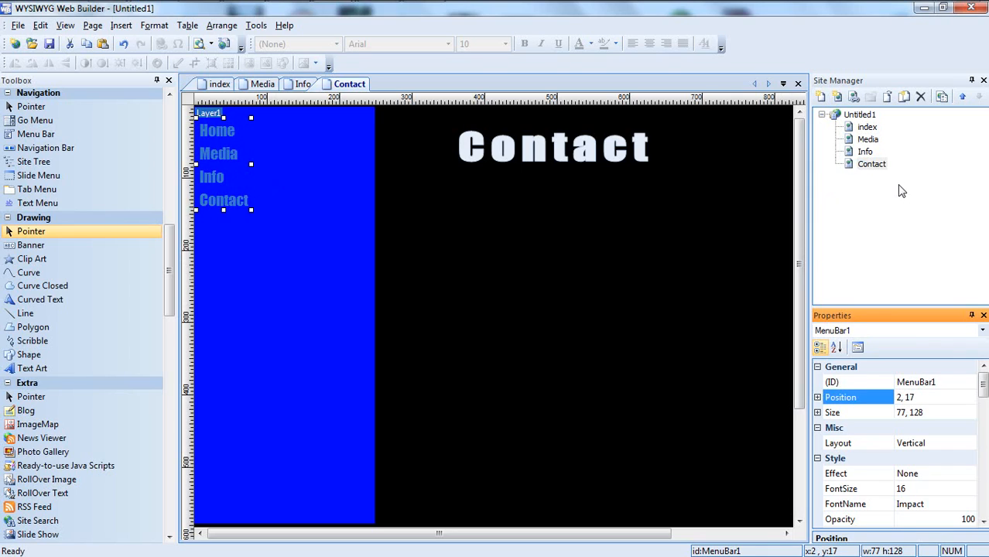
Step: Go through the Info, Media and index pages to compare how their menu bars are placed
left_click(859, 163)
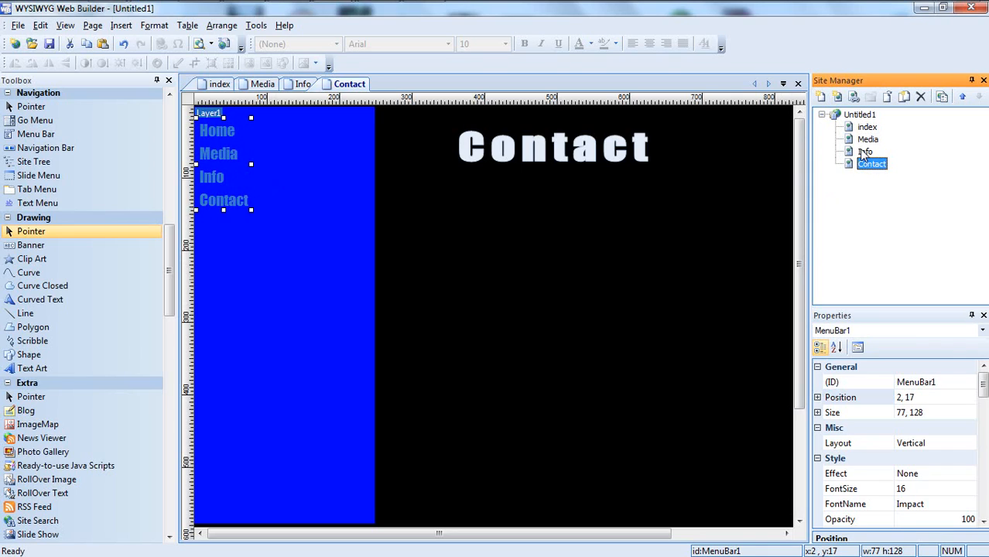
double_click(864, 152)
left_click(867, 141)
double_click(867, 139)
double_click(866, 127)
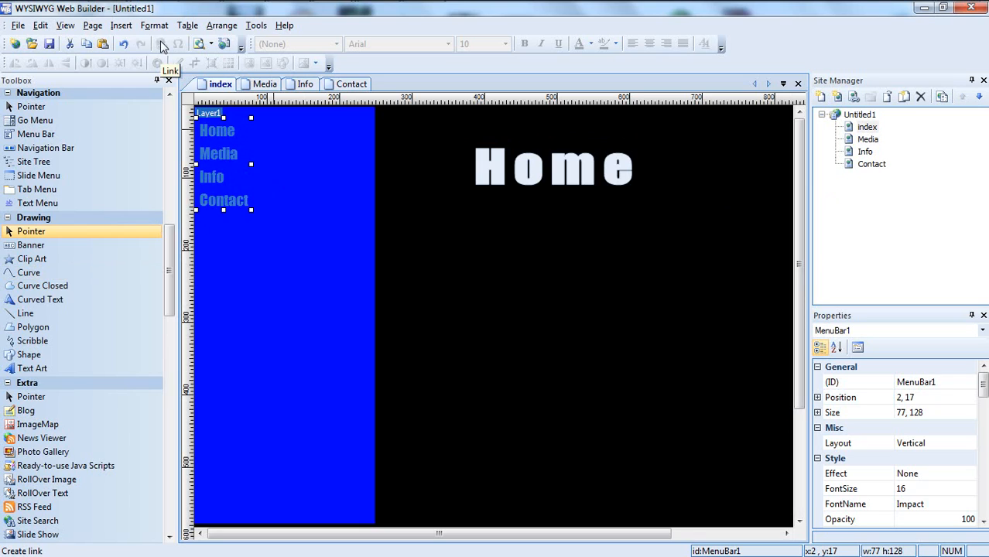
Step: Enable previewing of the entire web site and preview it in the i.e. browser
left_click(17, 26)
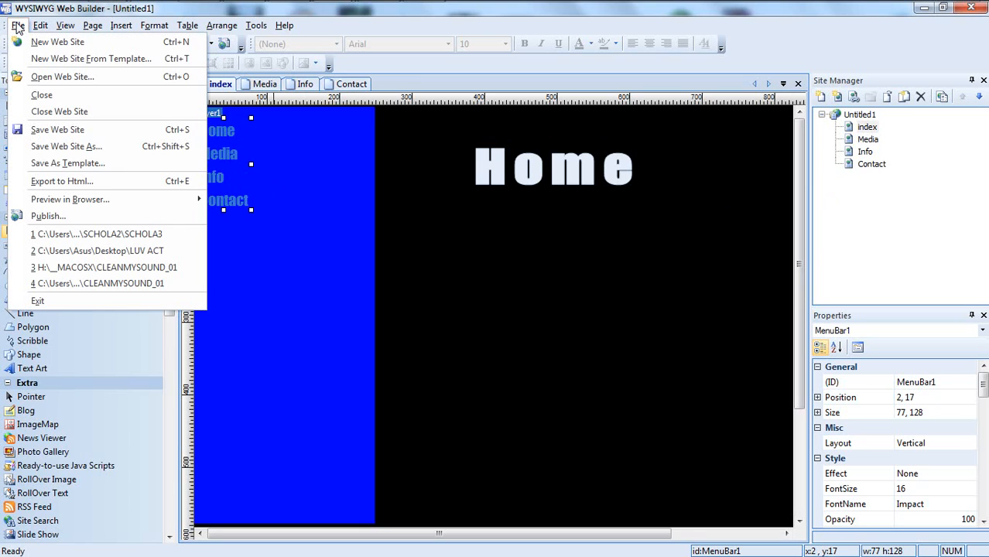
mouse_move(118, 202)
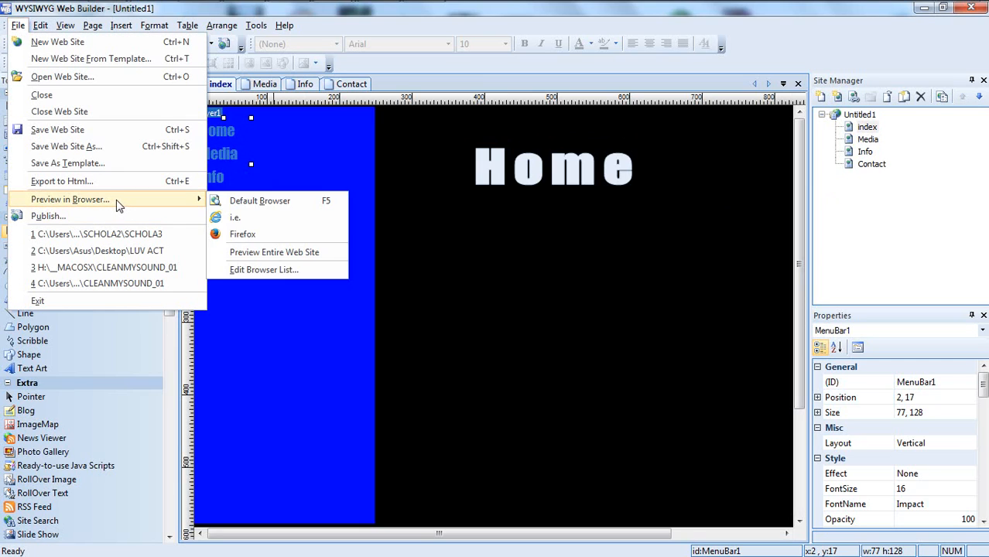
left_click(288, 253)
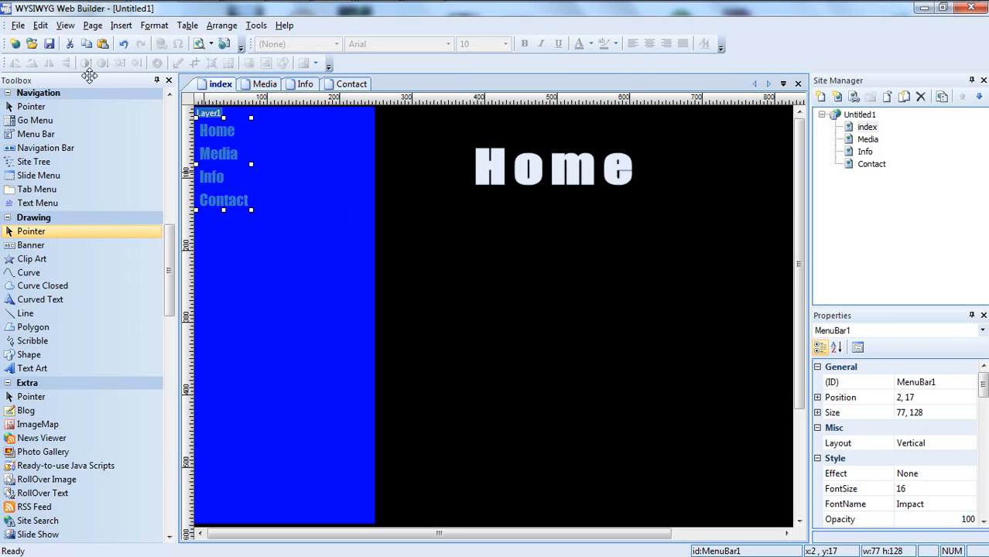
left_click(18, 26)
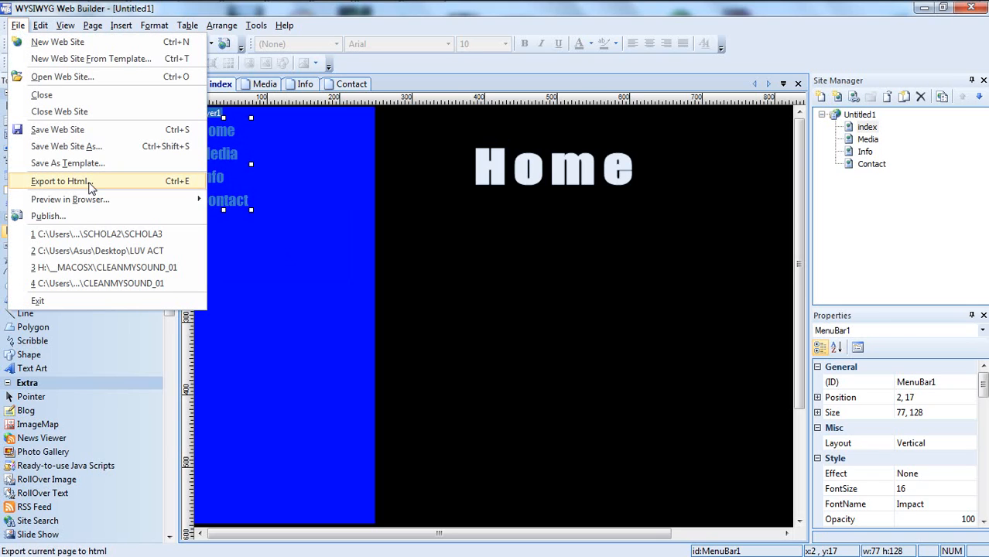
mouse_move(150, 201)
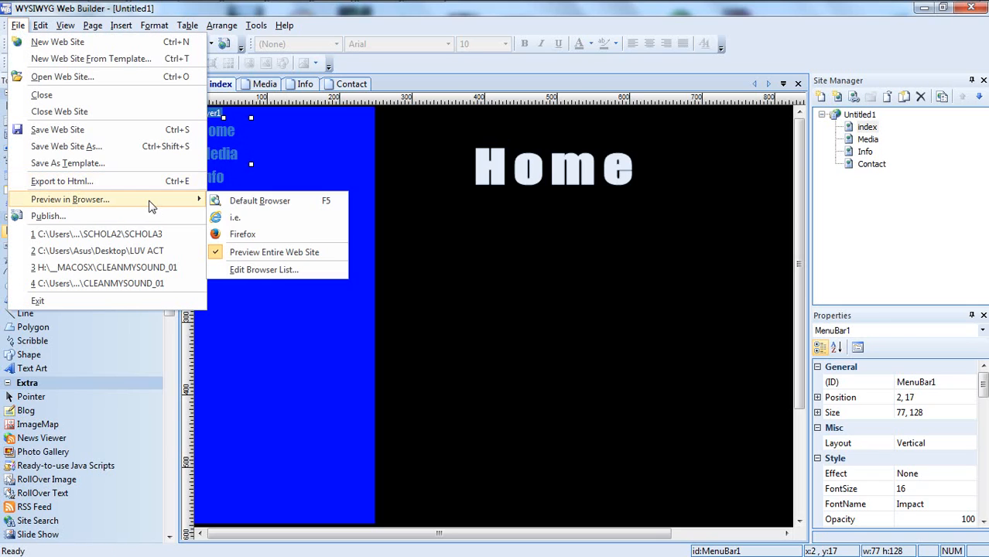
left_click(284, 218)
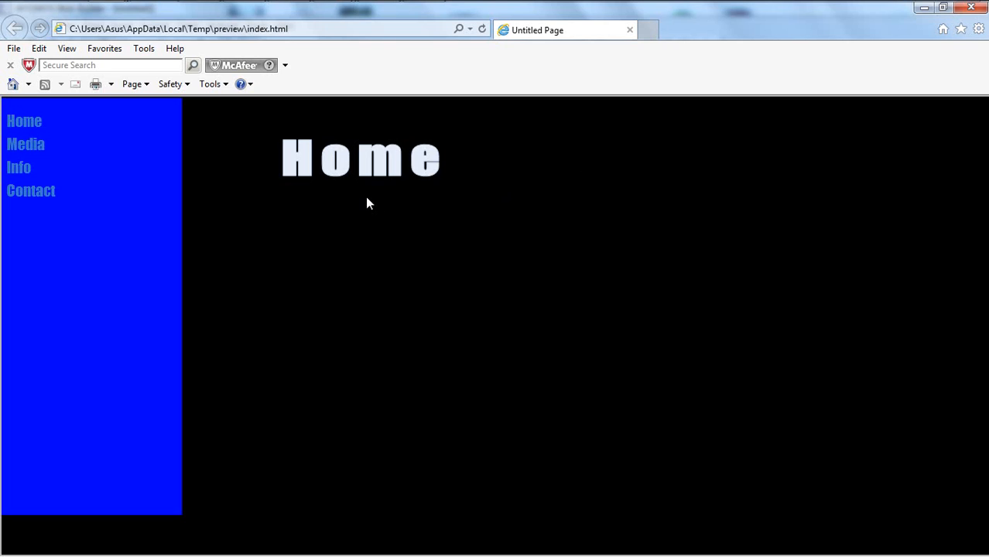
Step: Test the Media, Info and Contact menu links in the browser preview, then return to WYSIWYG Web Builder
left_click(32, 153)
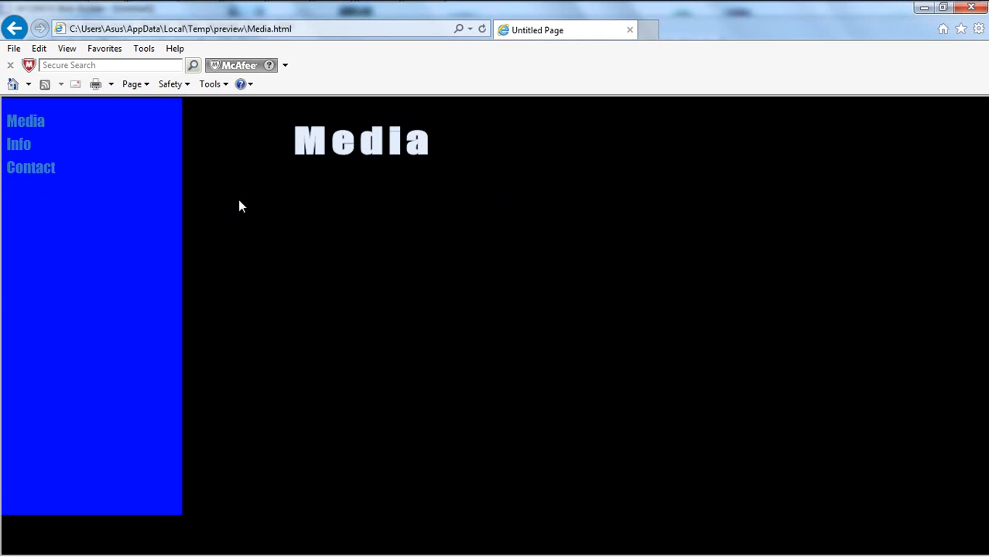
left_click(26, 156)
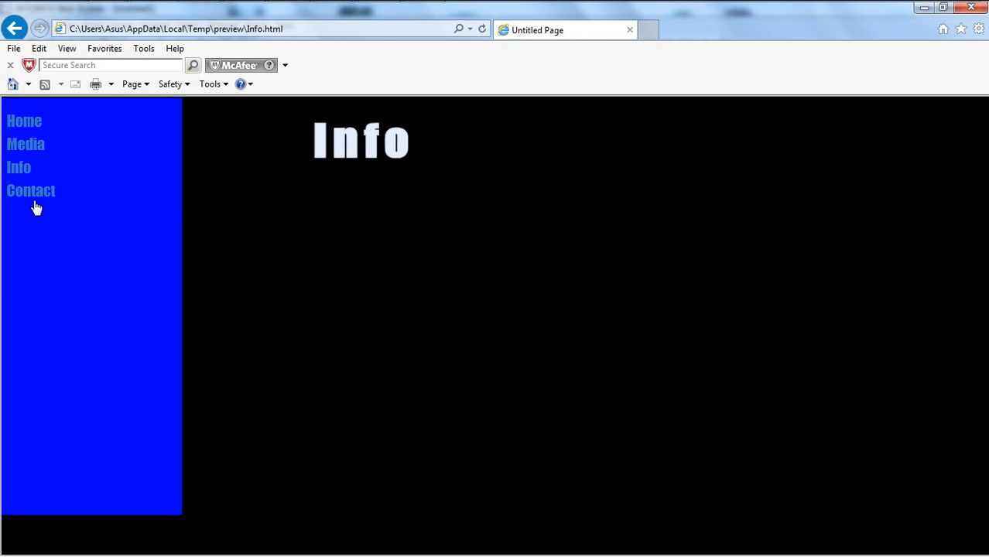
left_click(27, 195)
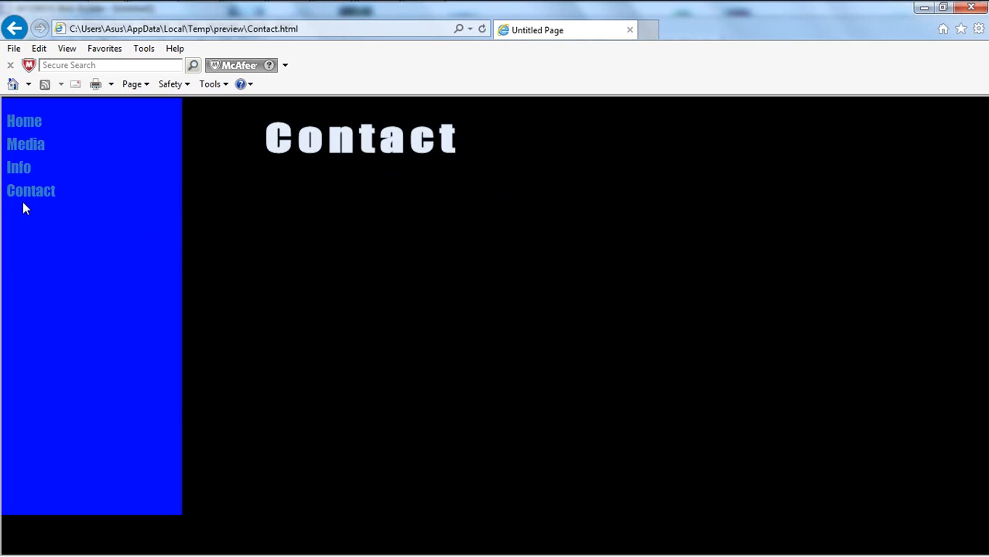
left_click(31, 153)
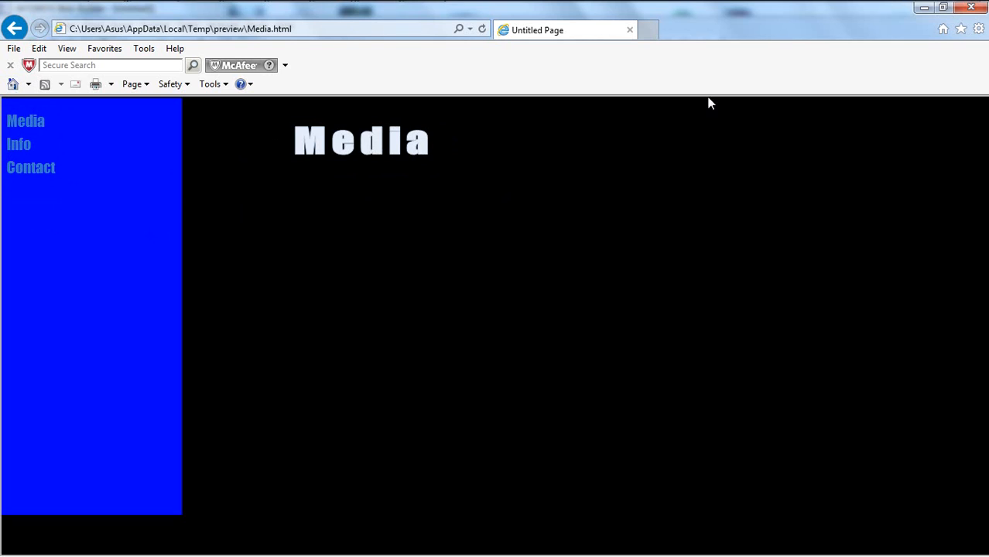
left_click(922, 9)
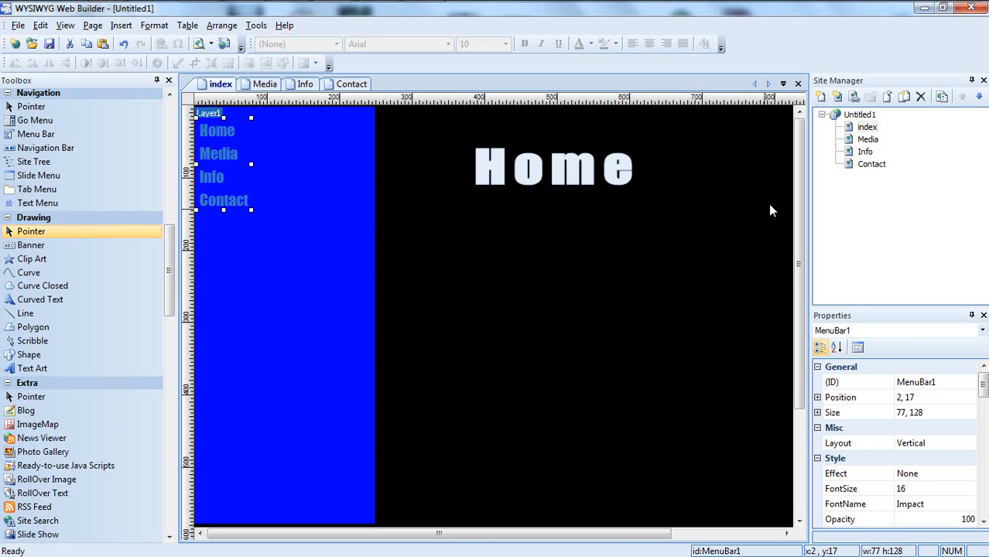
Step: Open the Media page's menu bar properties and start a new menu item with the text Home
double_click(865, 139)
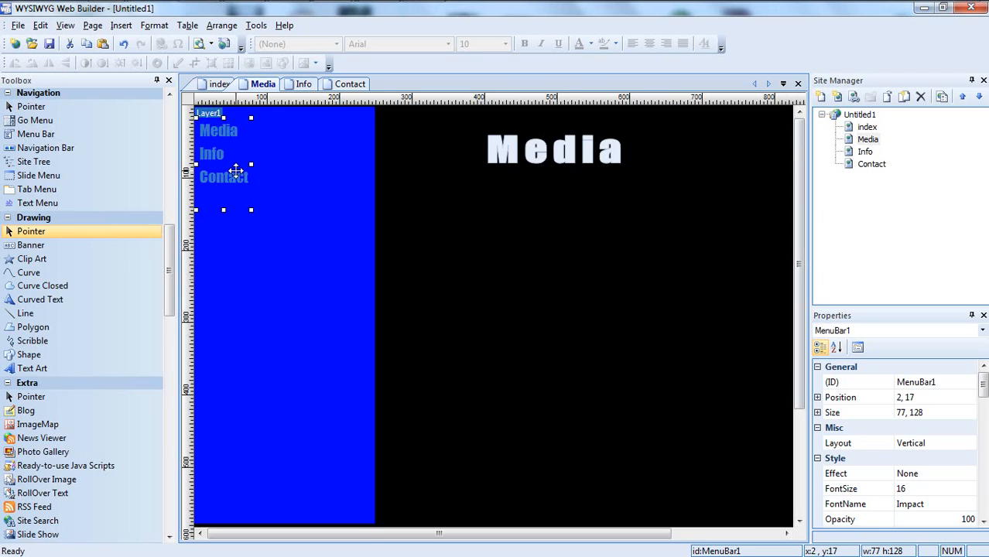
left_click_drag(236, 170, 232, 178)
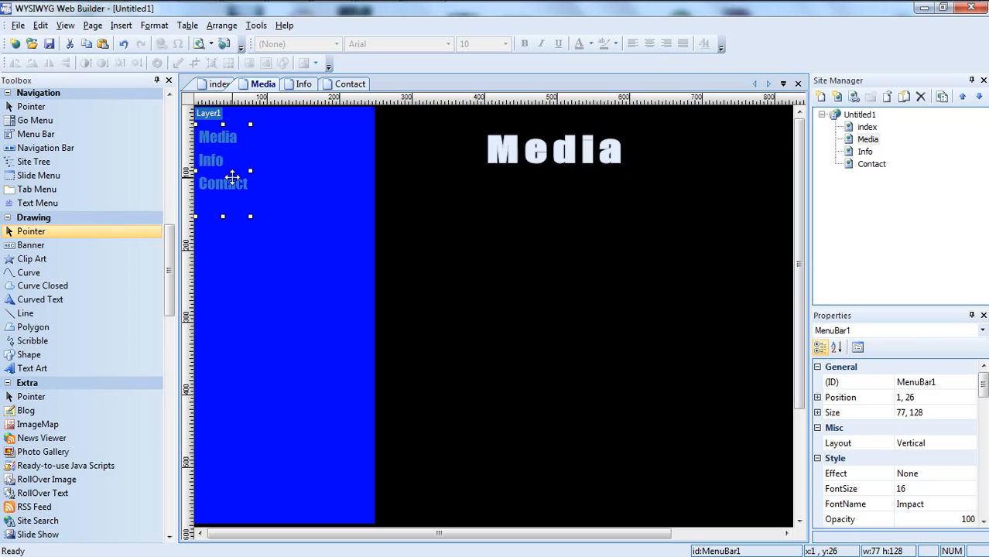
double_click(232, 177)
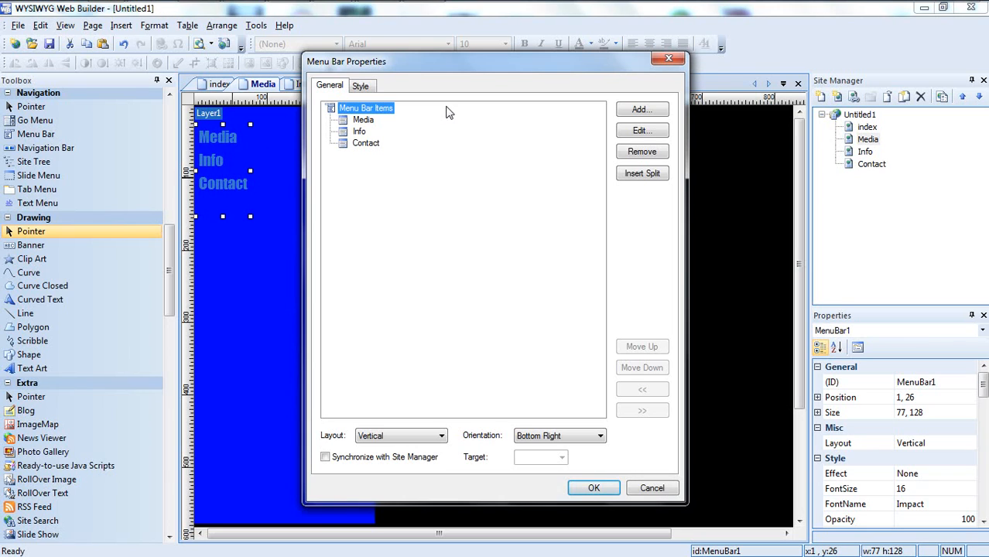
left_click(637, 112)
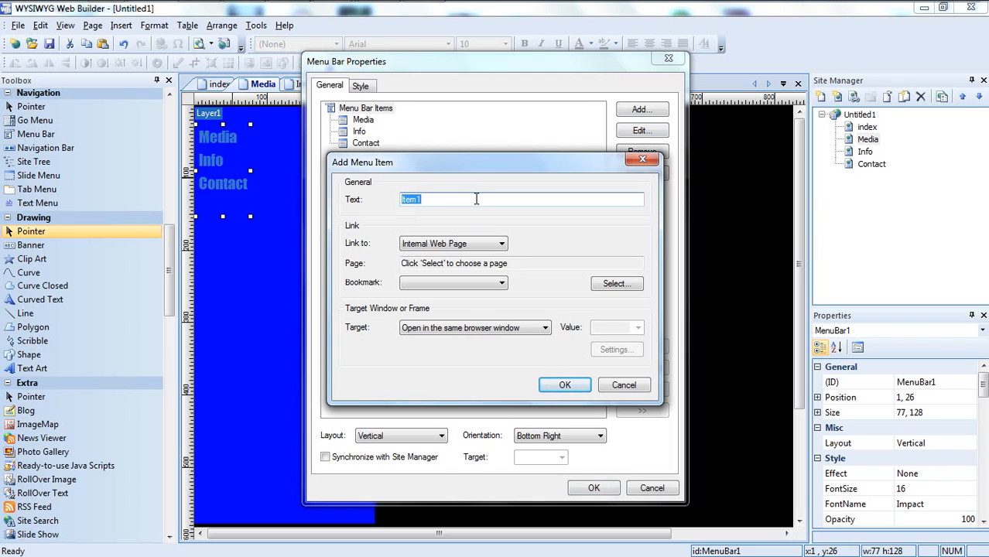
key("BackSpace")
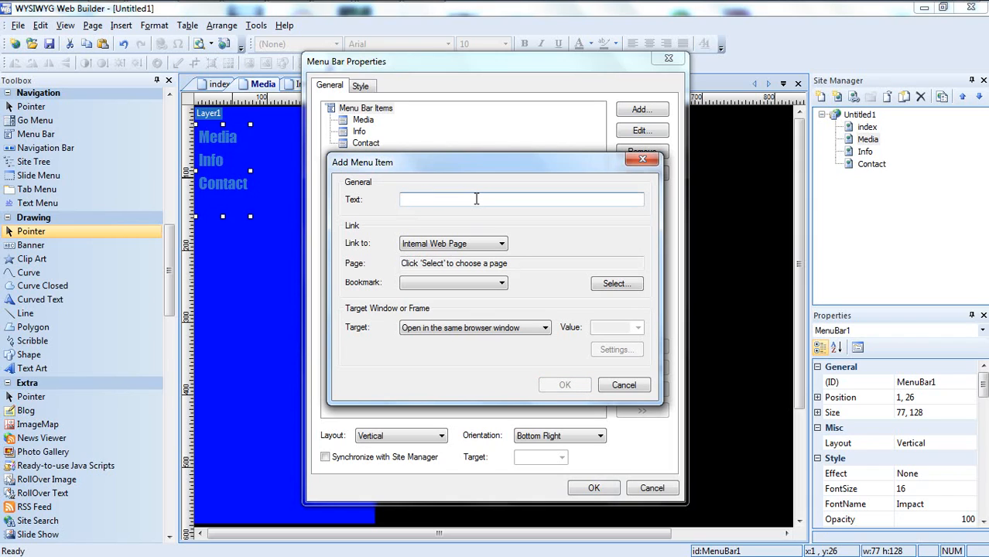
type("Hom")
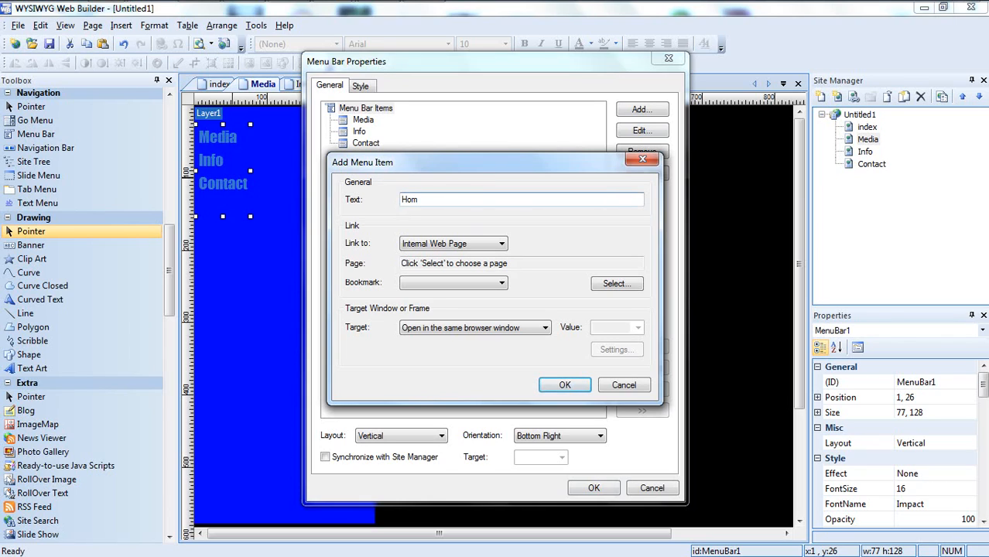
key("BackSpace")
key("BackSpace")
key("BackSpace")
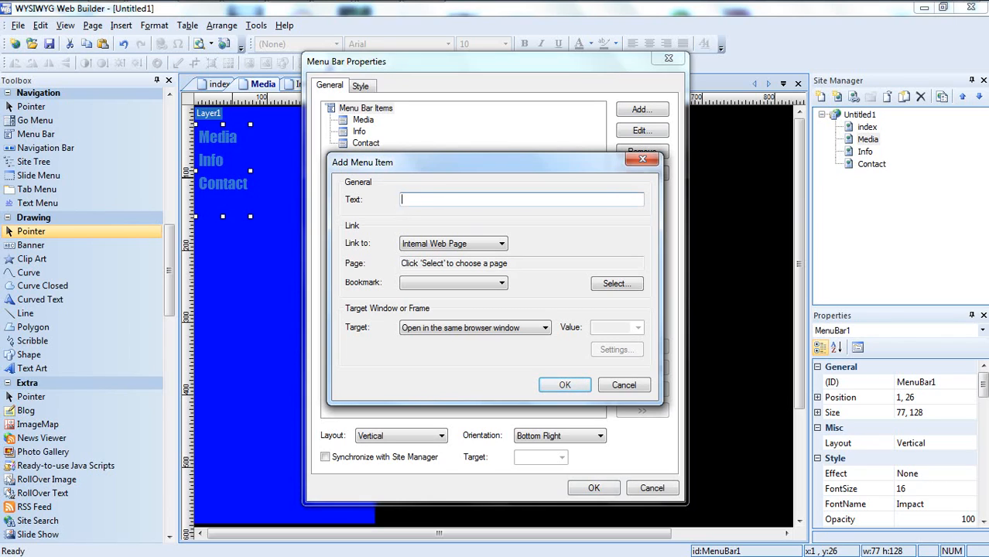
type("home")
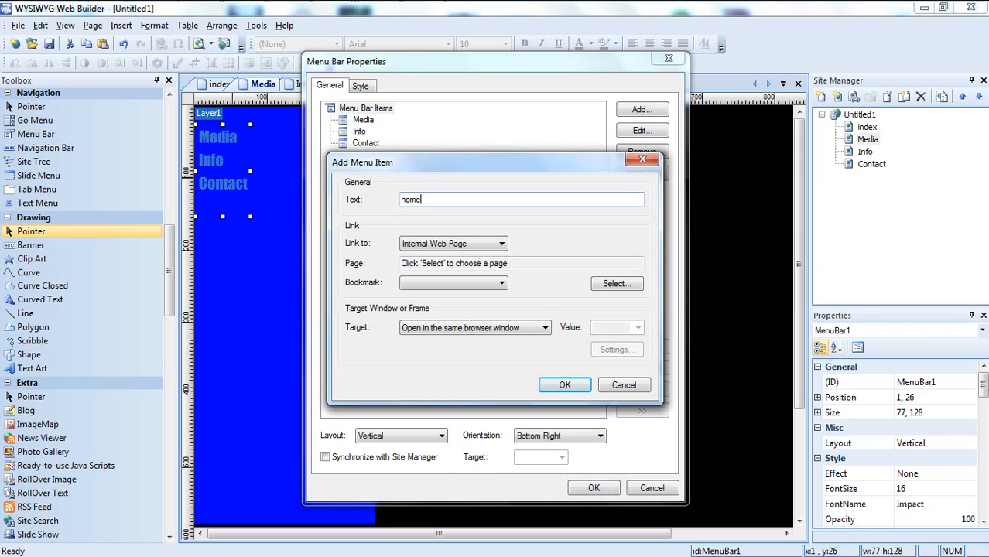
key("BackSpace")
key("BackSpace")
key("BackSpace")
key("BackSpace")
type("Home")
Step: Link the new Home menu item to the index page and add it to the menu bar
left_click(615, 284)
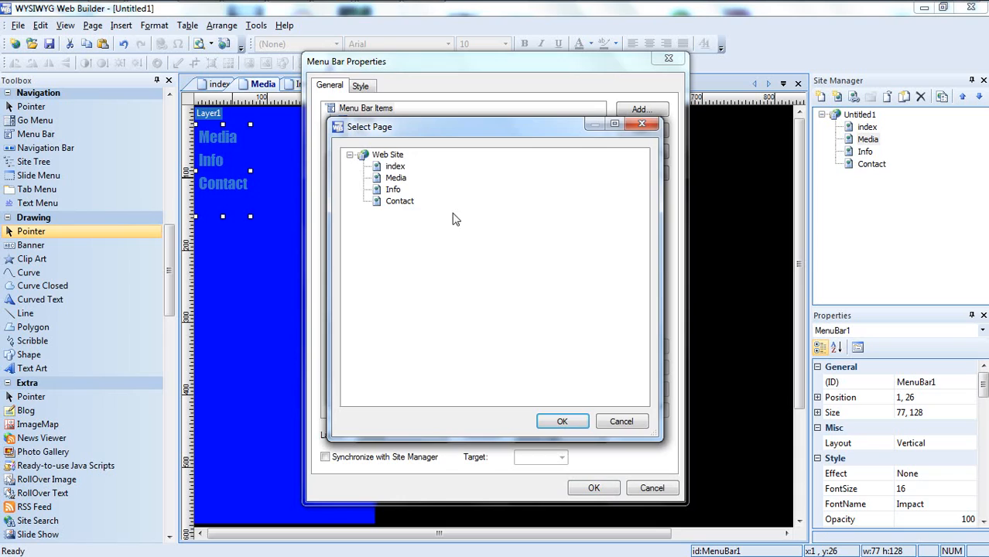
double_click(395, 168)
left_click(565, 384)
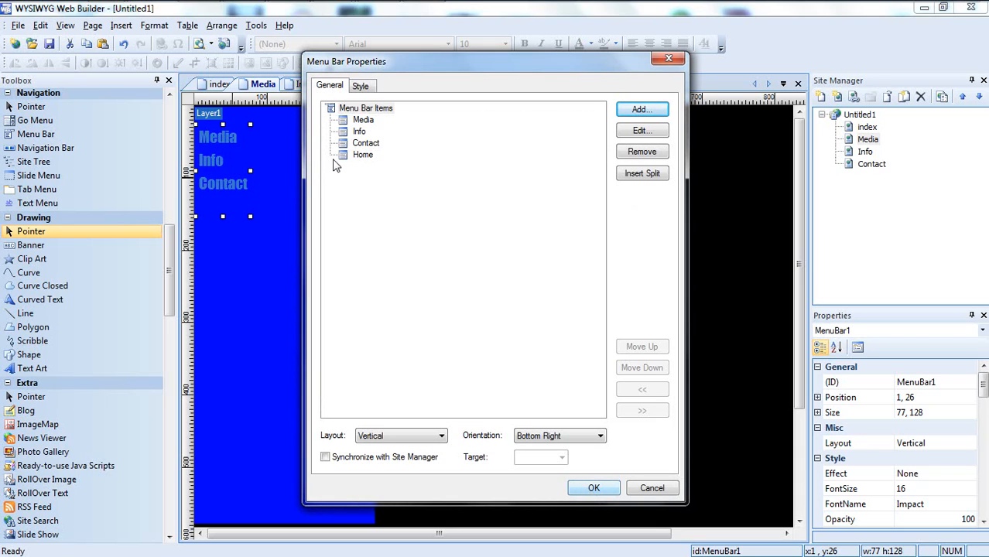
Step: Reorder the menu bar items so Home comes first, above Media, and apply the menu bar properties
left_click(362, 157)
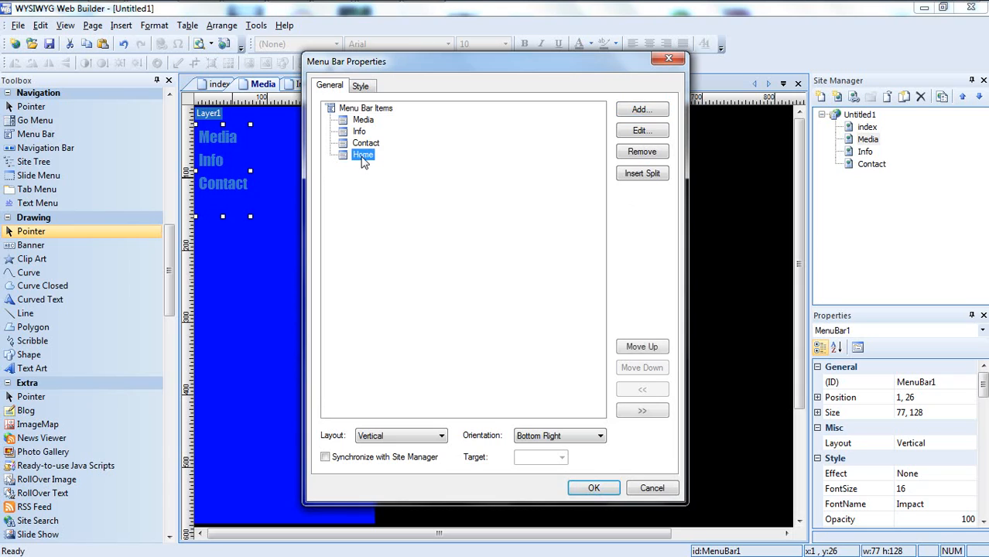
left_click(652, 350)
left_click(652, 350)
left_click(652, 349)
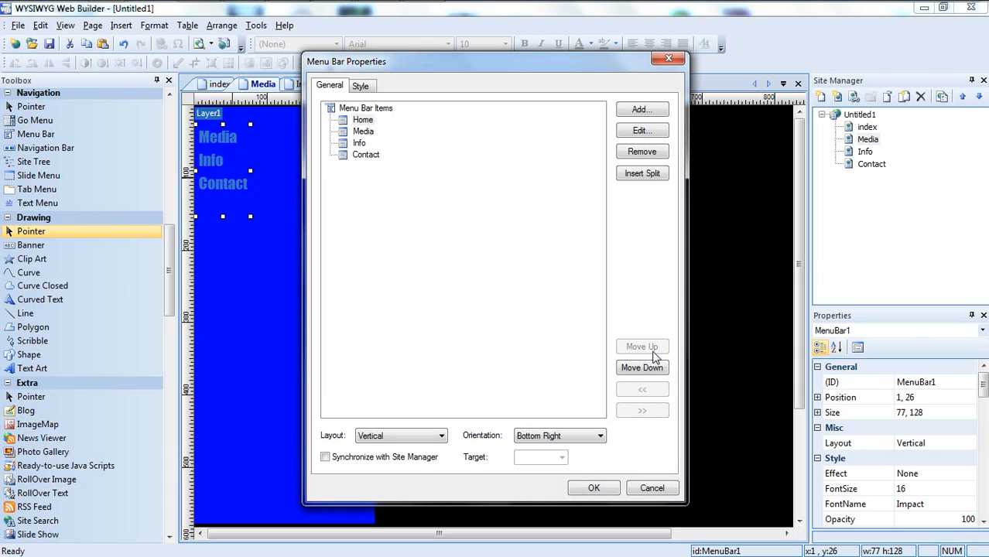
left_click(592, 486)
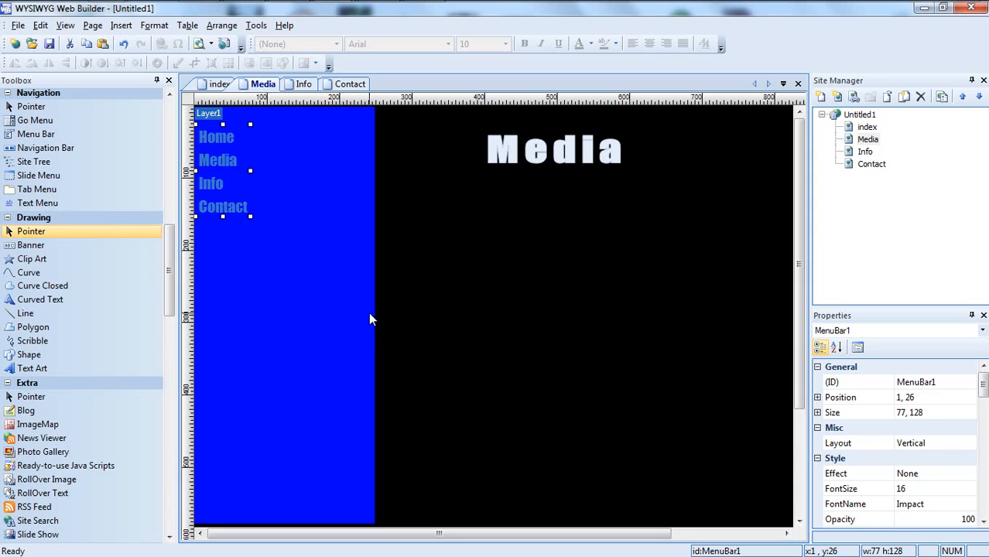
Step: Set the position of the Media page's menu bar to 2, 17 and save the web site as Untitled1
left_click(902, 400)
left_click(904, 399)
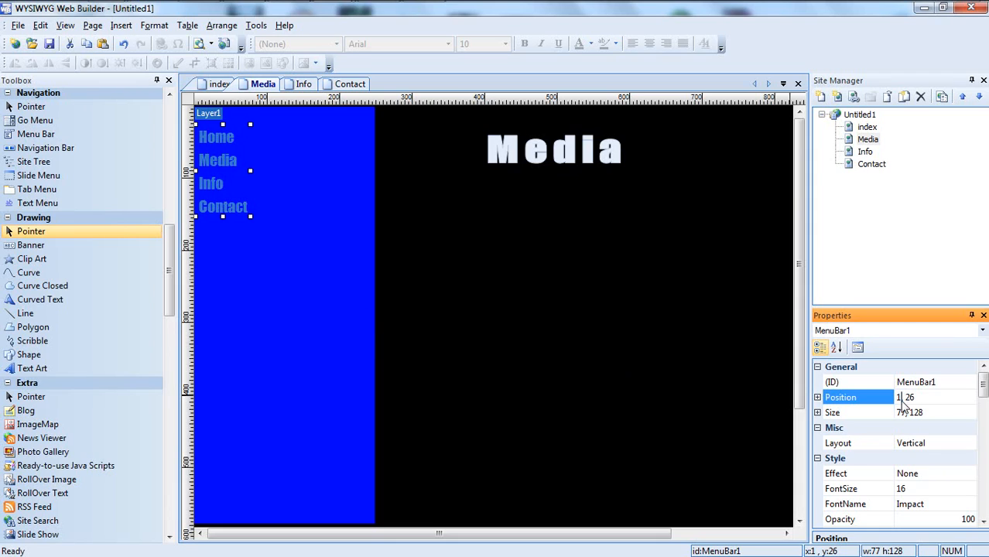
key("BackSpace")
type("2")
key("Right")
key("Right")
key("BackSpace")
key("BackSpace")
type("1")
key("Return")
left_click(523, 319)
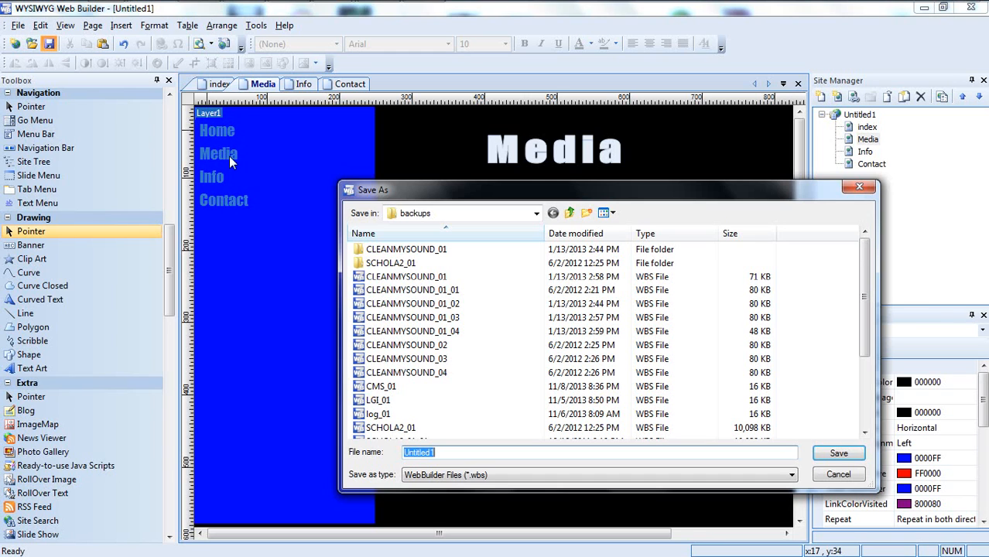
left_click(853, 452)
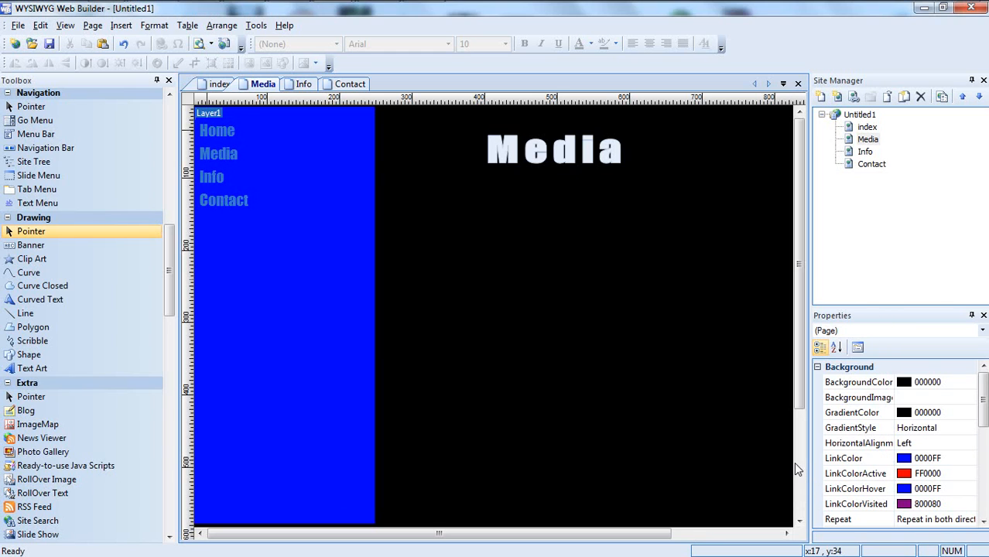
Step: Check the link settings of the Home item in the Media page's menu bar, then close its properties
left_click(222, 187)
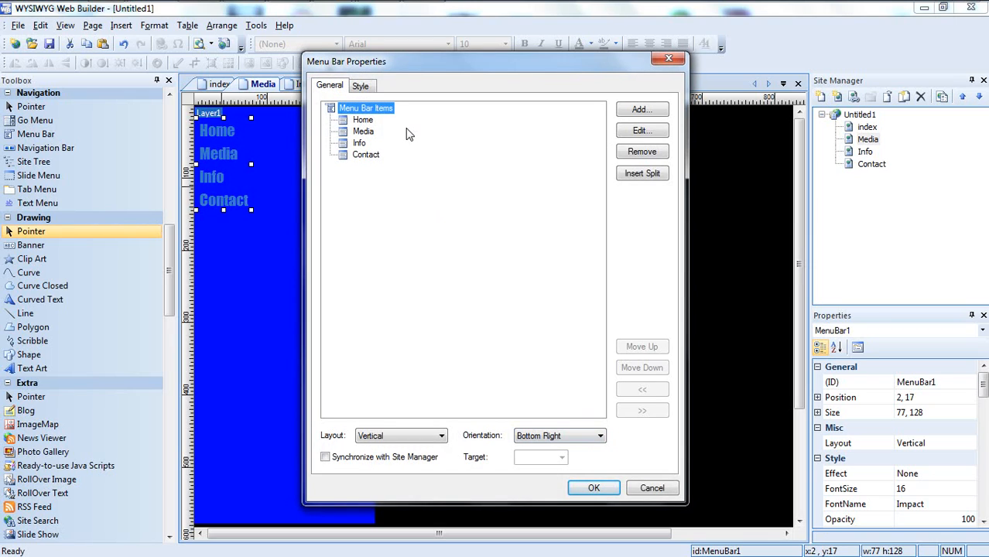
double_click(362, 120)
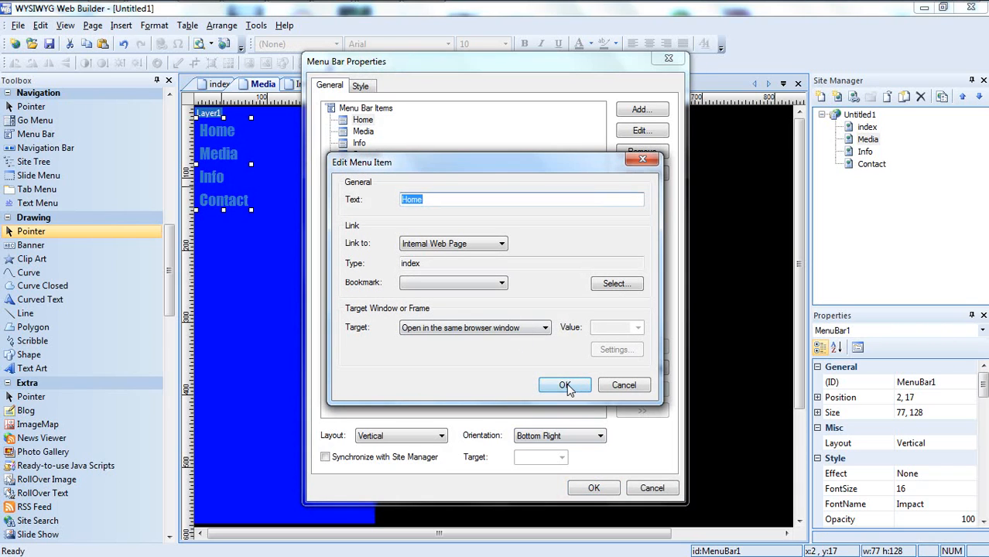
left_click(565, 386)
left_click(592, 487)
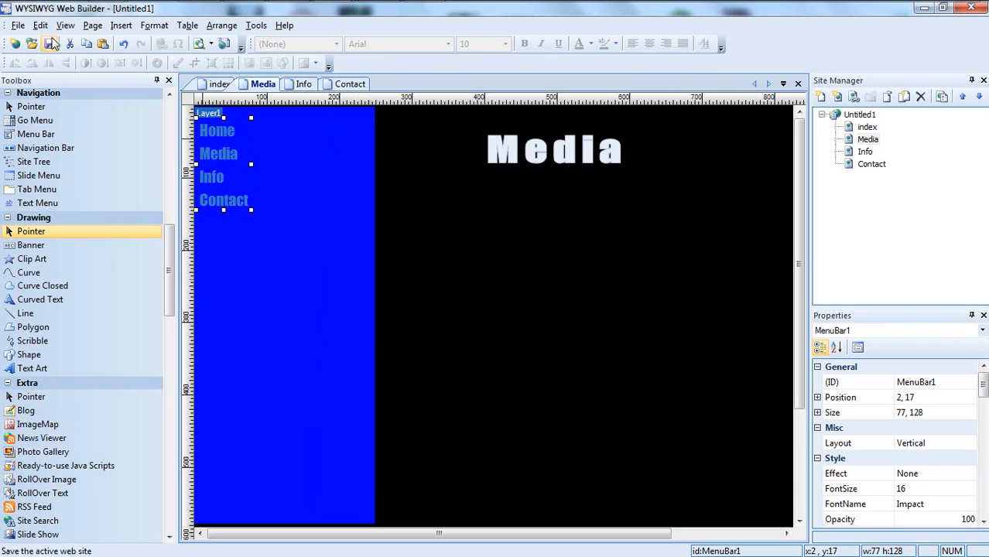
Step: Preview the web site in the i.e. browser starting from the Media page
left_click(17, 25)
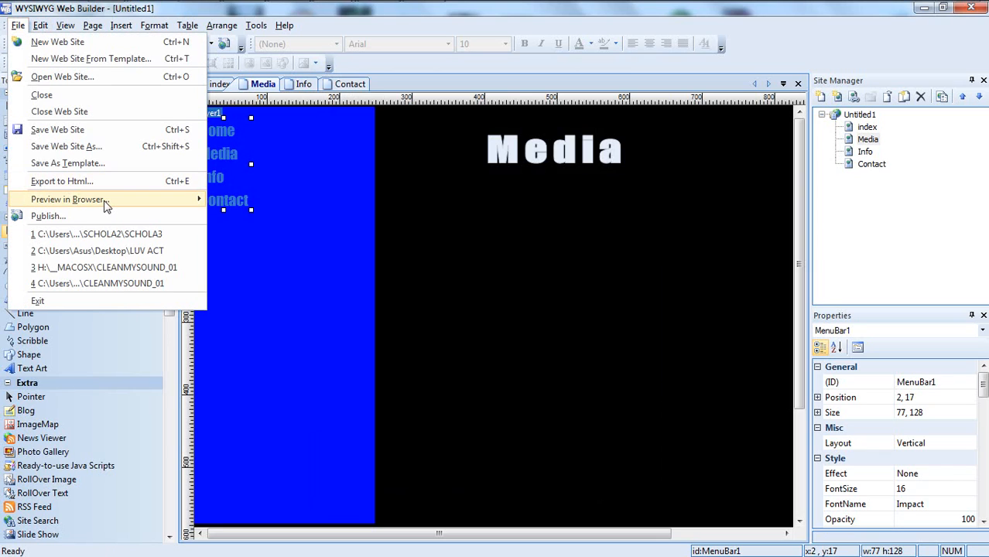
mouse_move(106, 205)
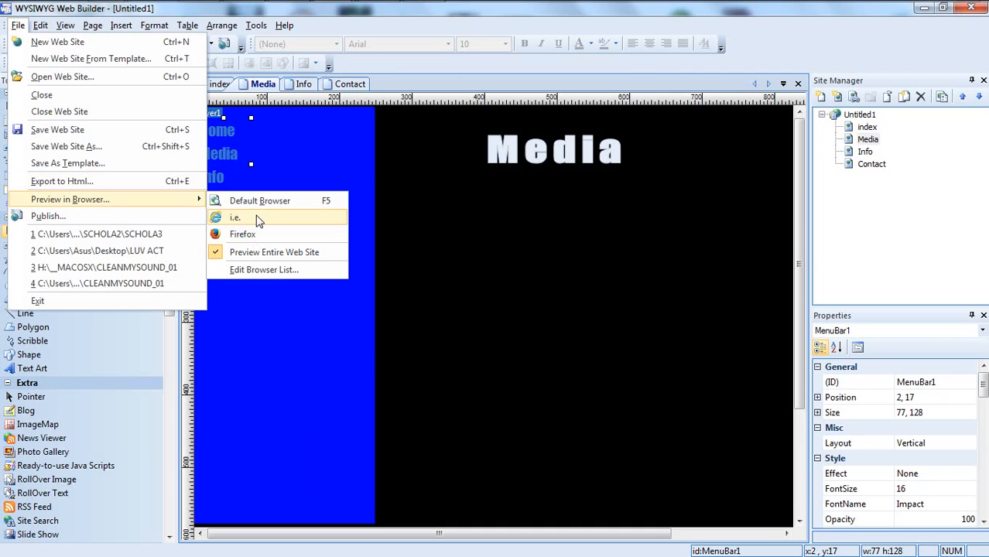
left_click(234, 218)
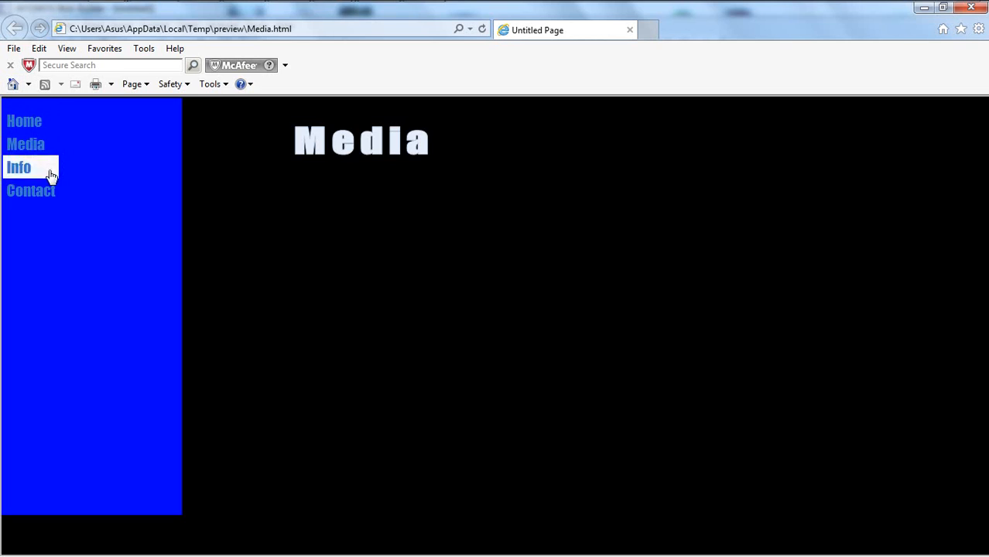
Step: Test the Home, Media, Info and Contact menu links in the preview, then return to WYSIWYG Web Builder
left_click(41, 125)
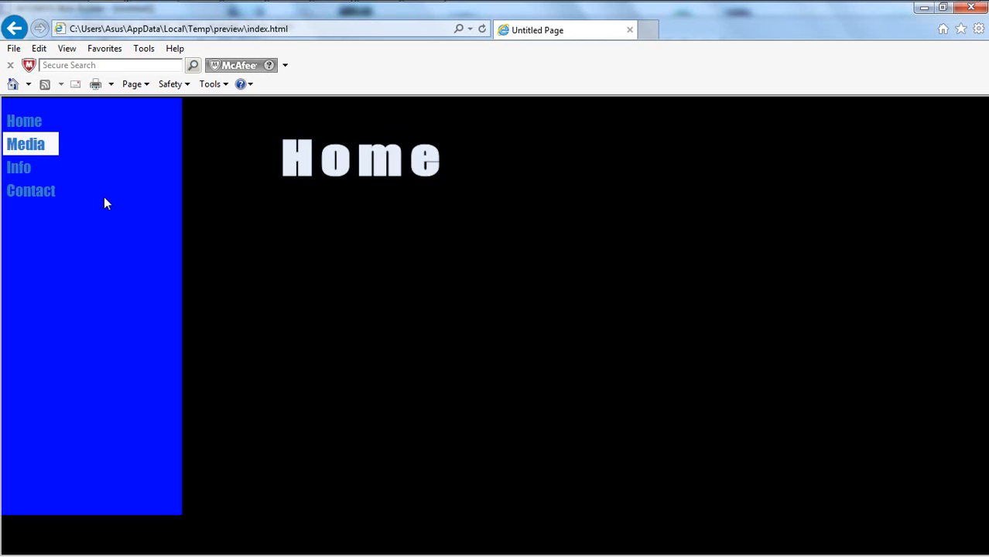
left_click(32, 146)
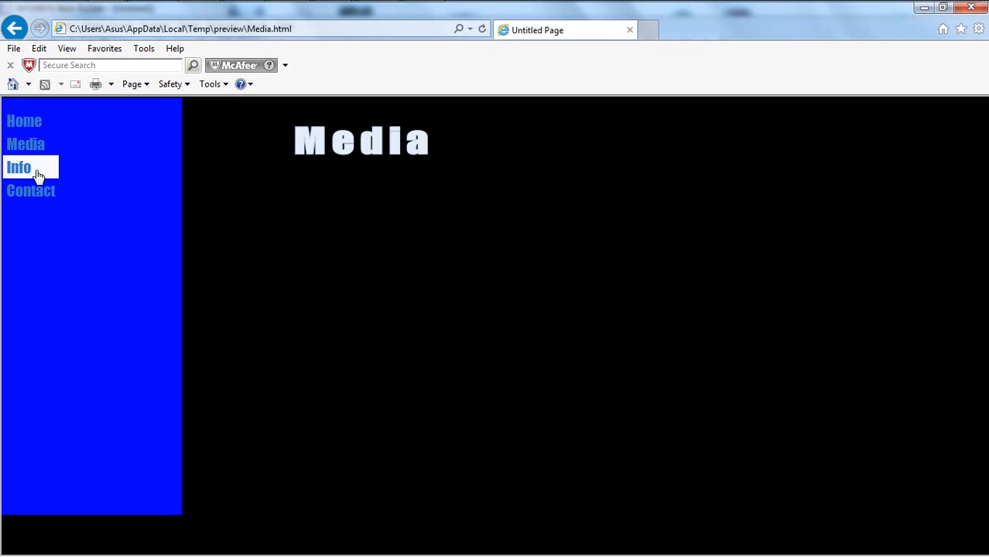
left_click(34, 172)
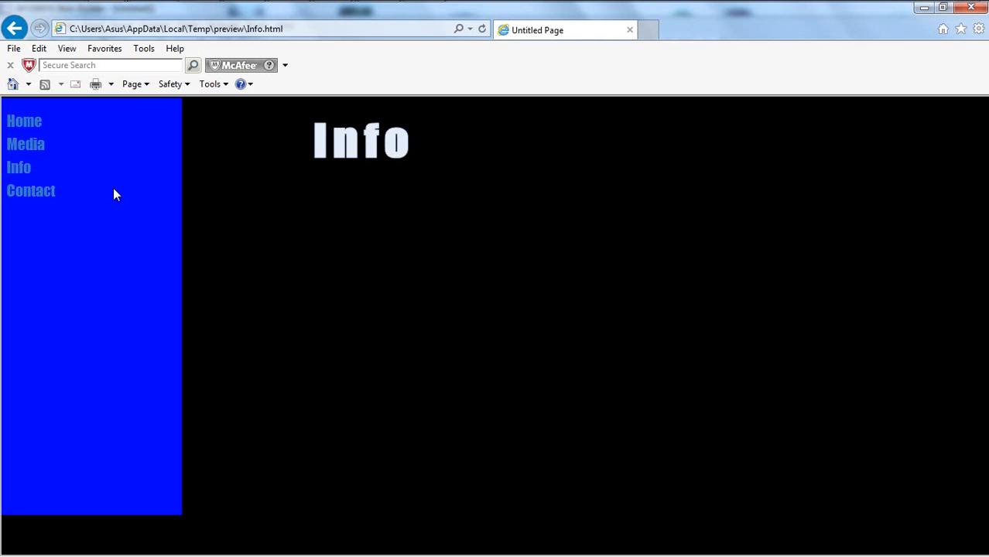
left_click(48, 192)
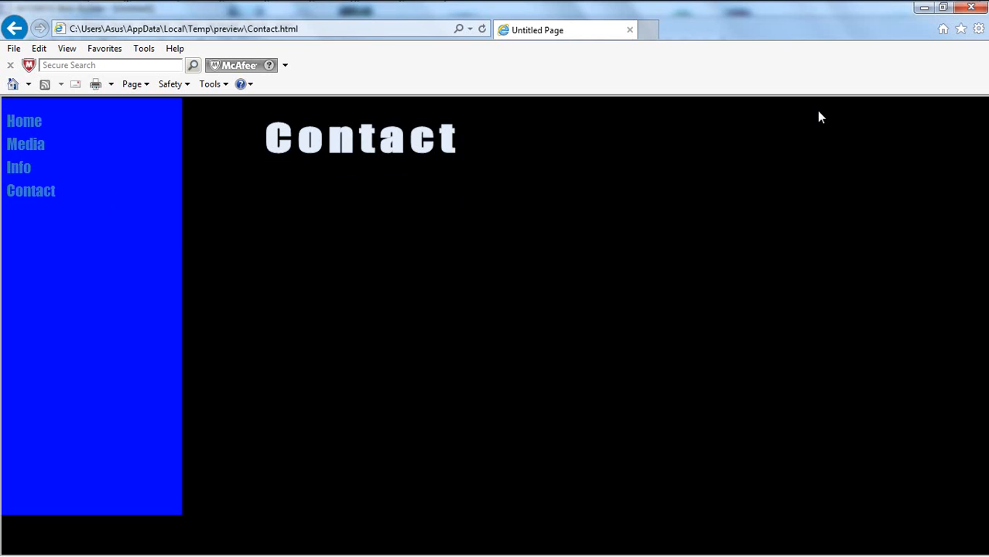
left_click(924, 9)
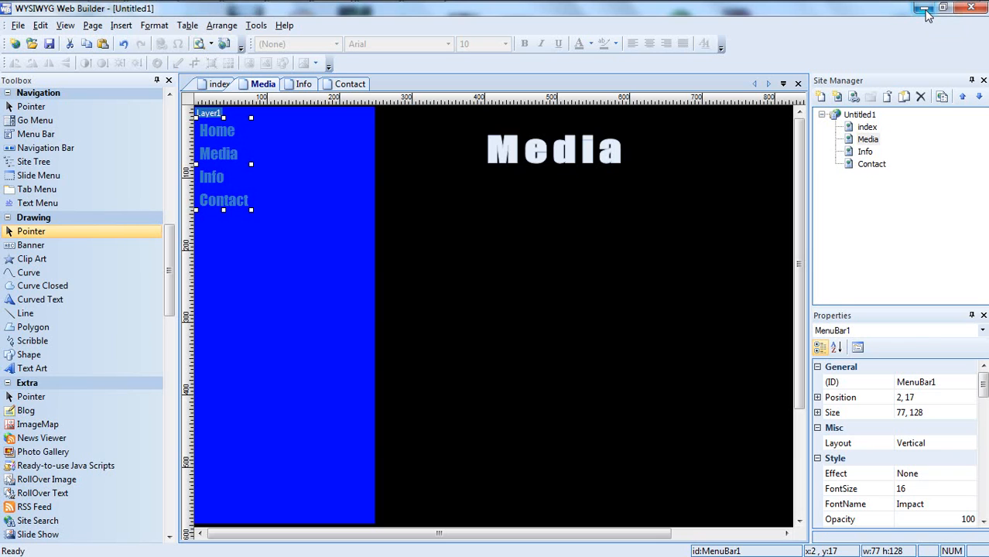
Step: Minimize the WYSIWYG Web Builder and Firefox windows to show the desktop
left_click(925, 13)
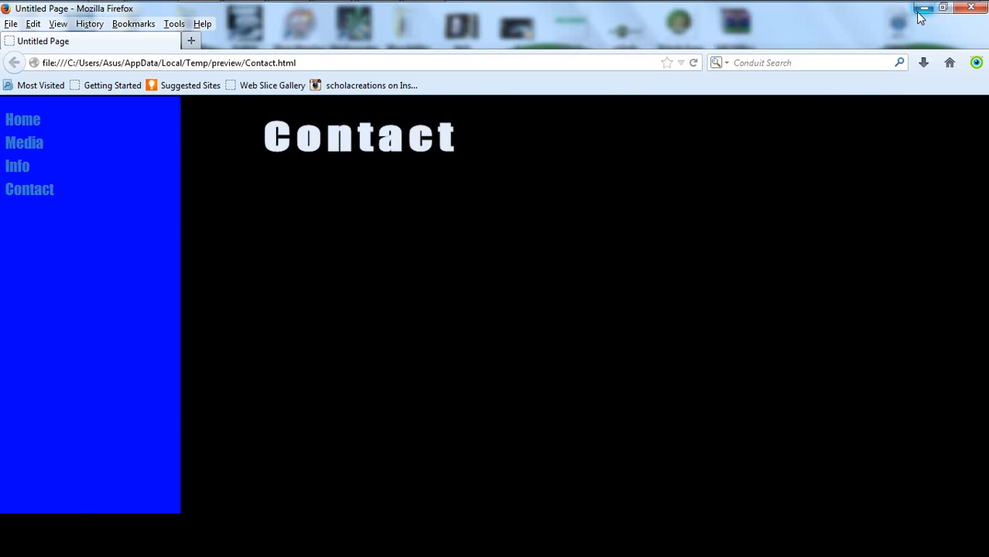
left_click(919, 17)
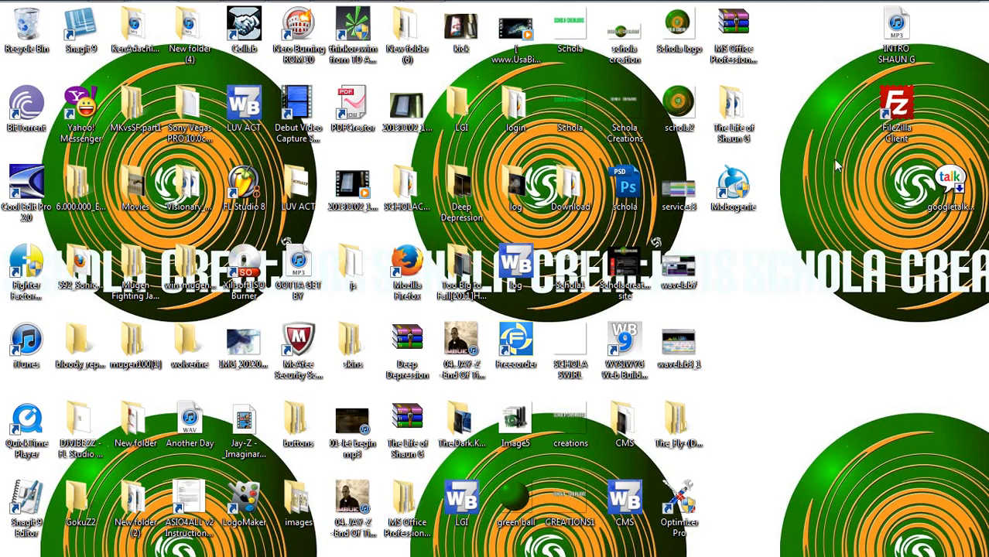
mouse_move(230, 7)
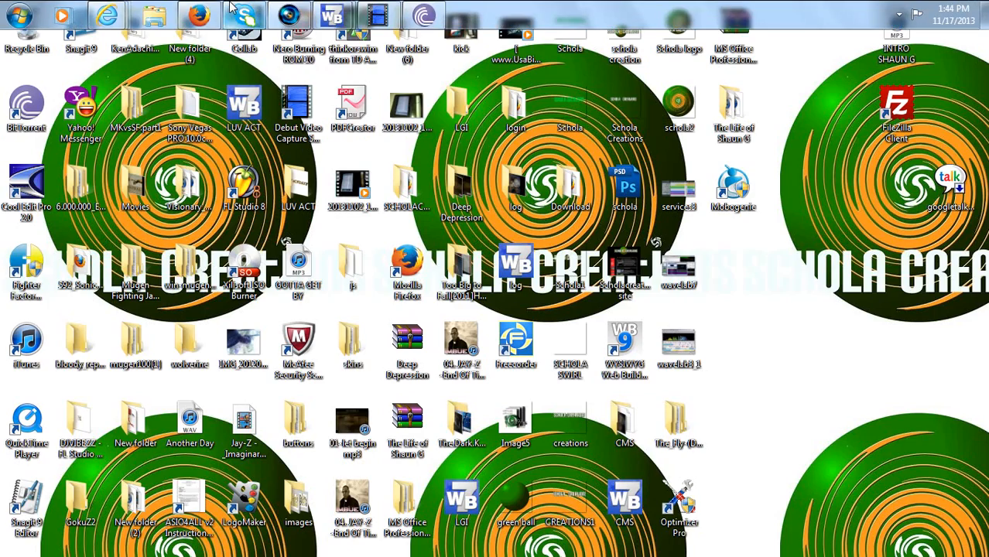